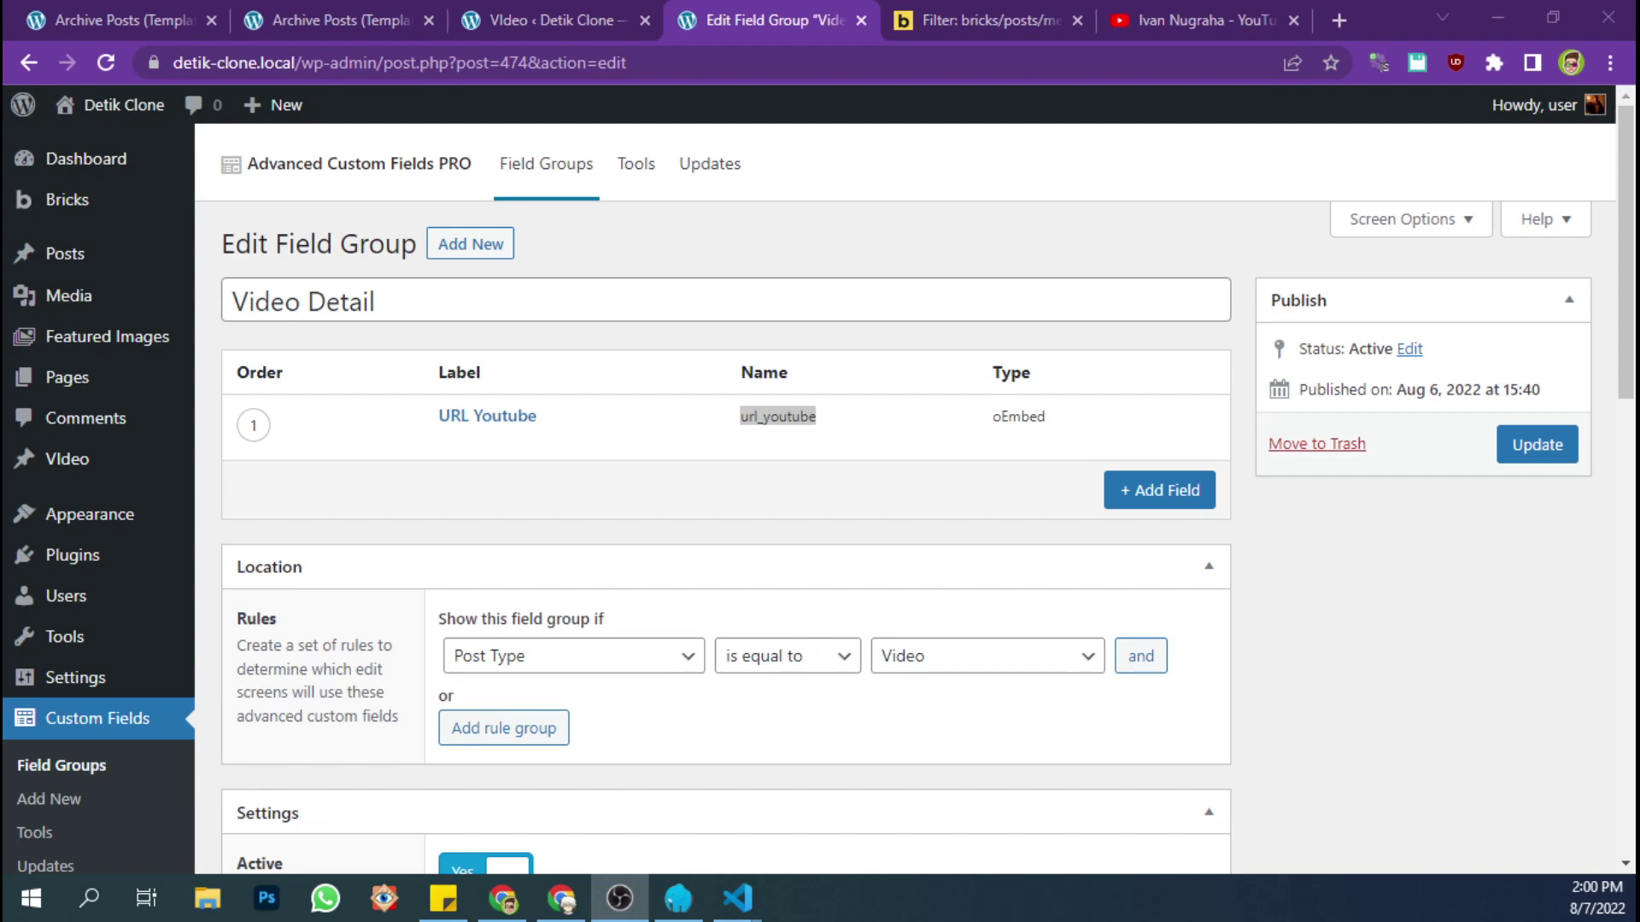
- Examine the label, name and type settings of the URL Youtube field in the Video Detail field group
{"action": "left_click", "coordinate": [1321, 679]}
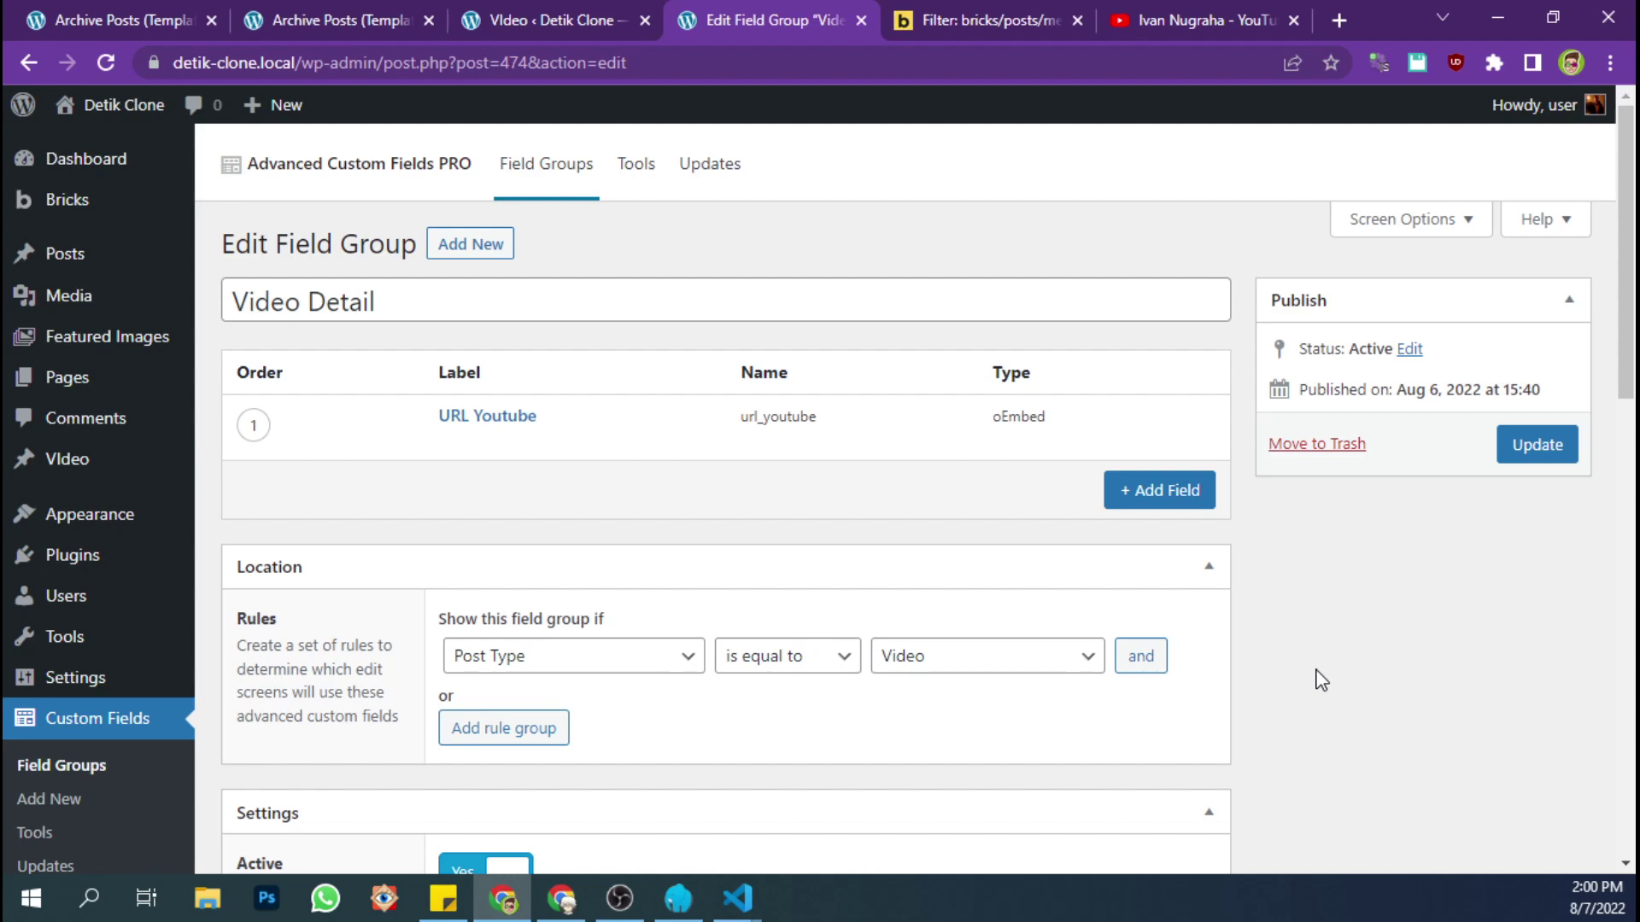
{"action": "left_click", "coordinate": [166, 12]}
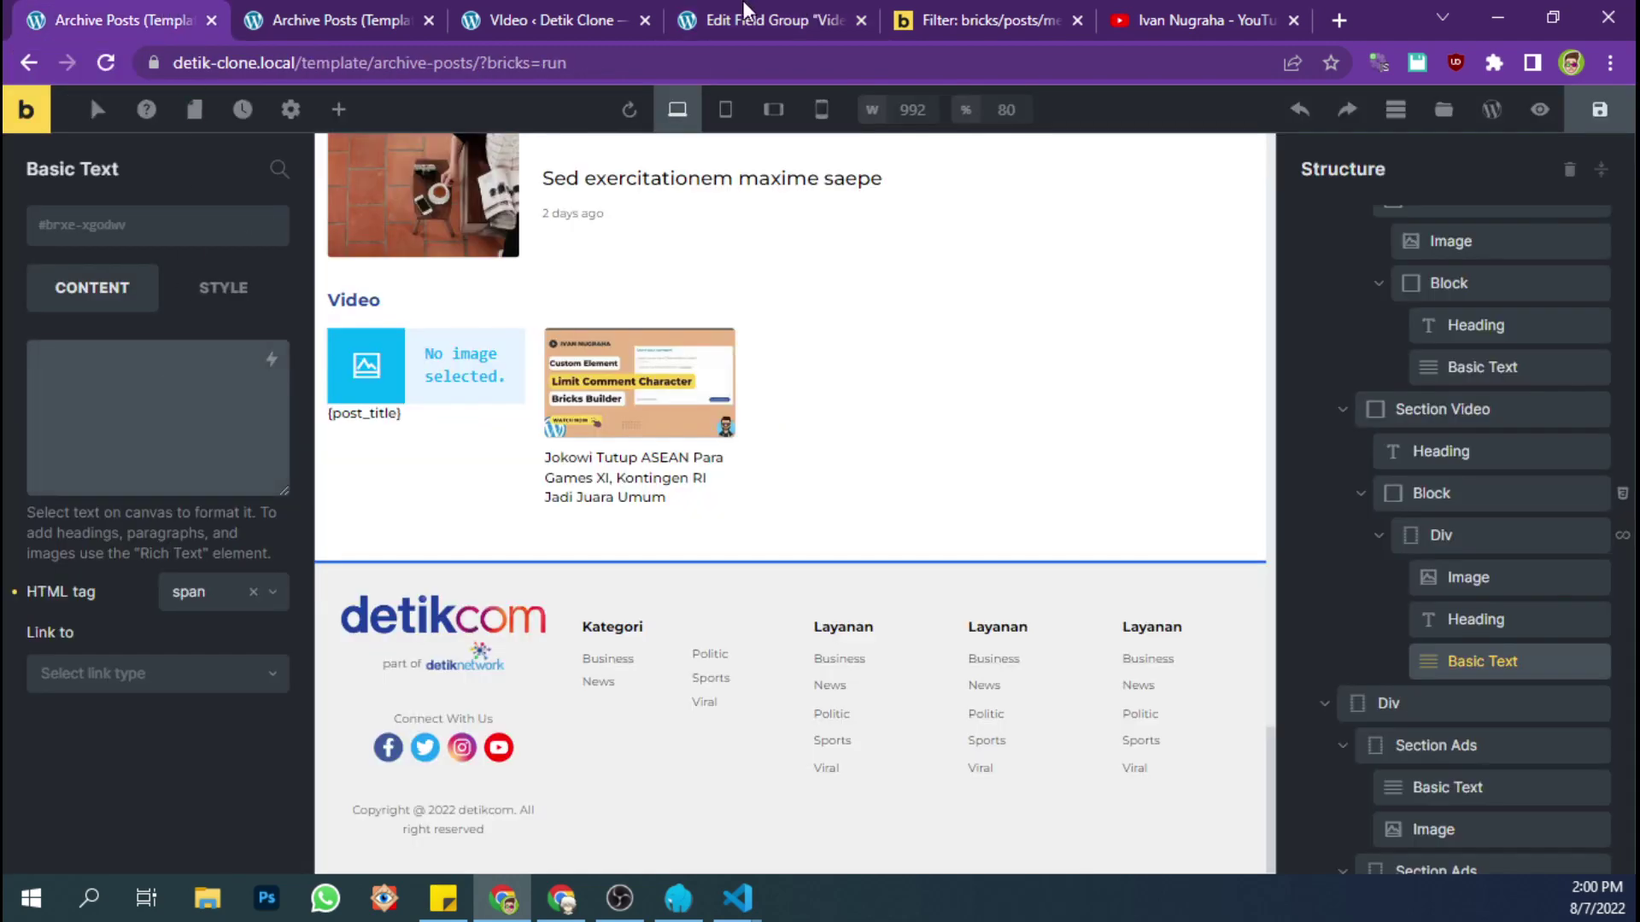
{"action": "left_click", "coordinate": [568, 17]}
{"action": "left_click", "coordinate": [736, 15]}
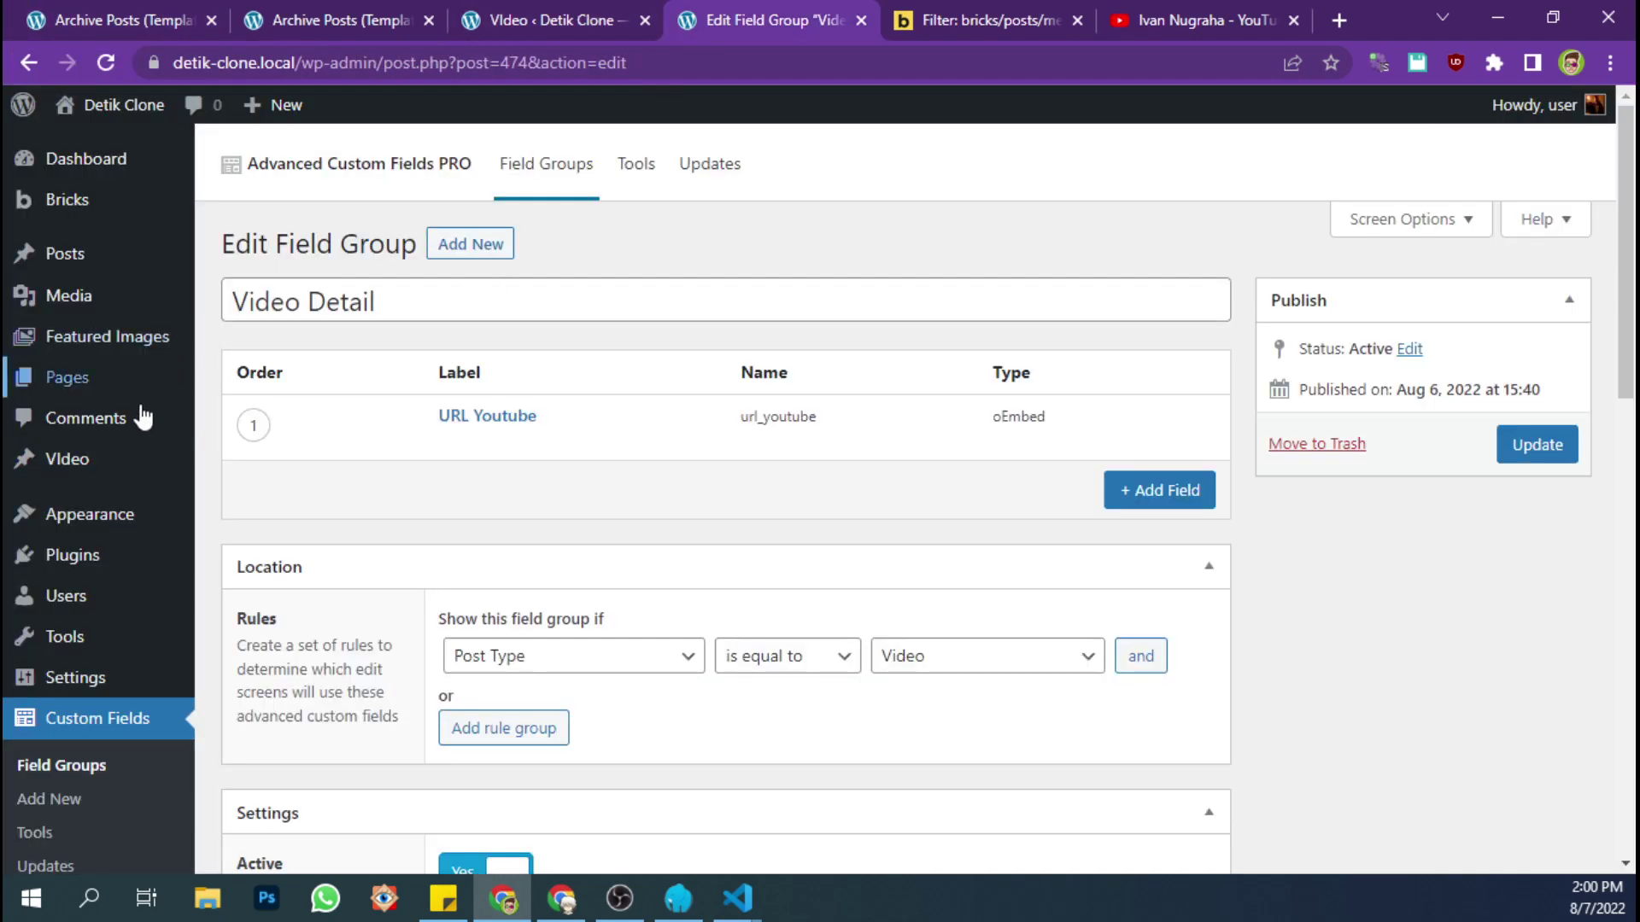
{"action": "mouse_move", "coordinate": [120, 458]}
{"action": "left_click", "coordinate": [451, 441]}
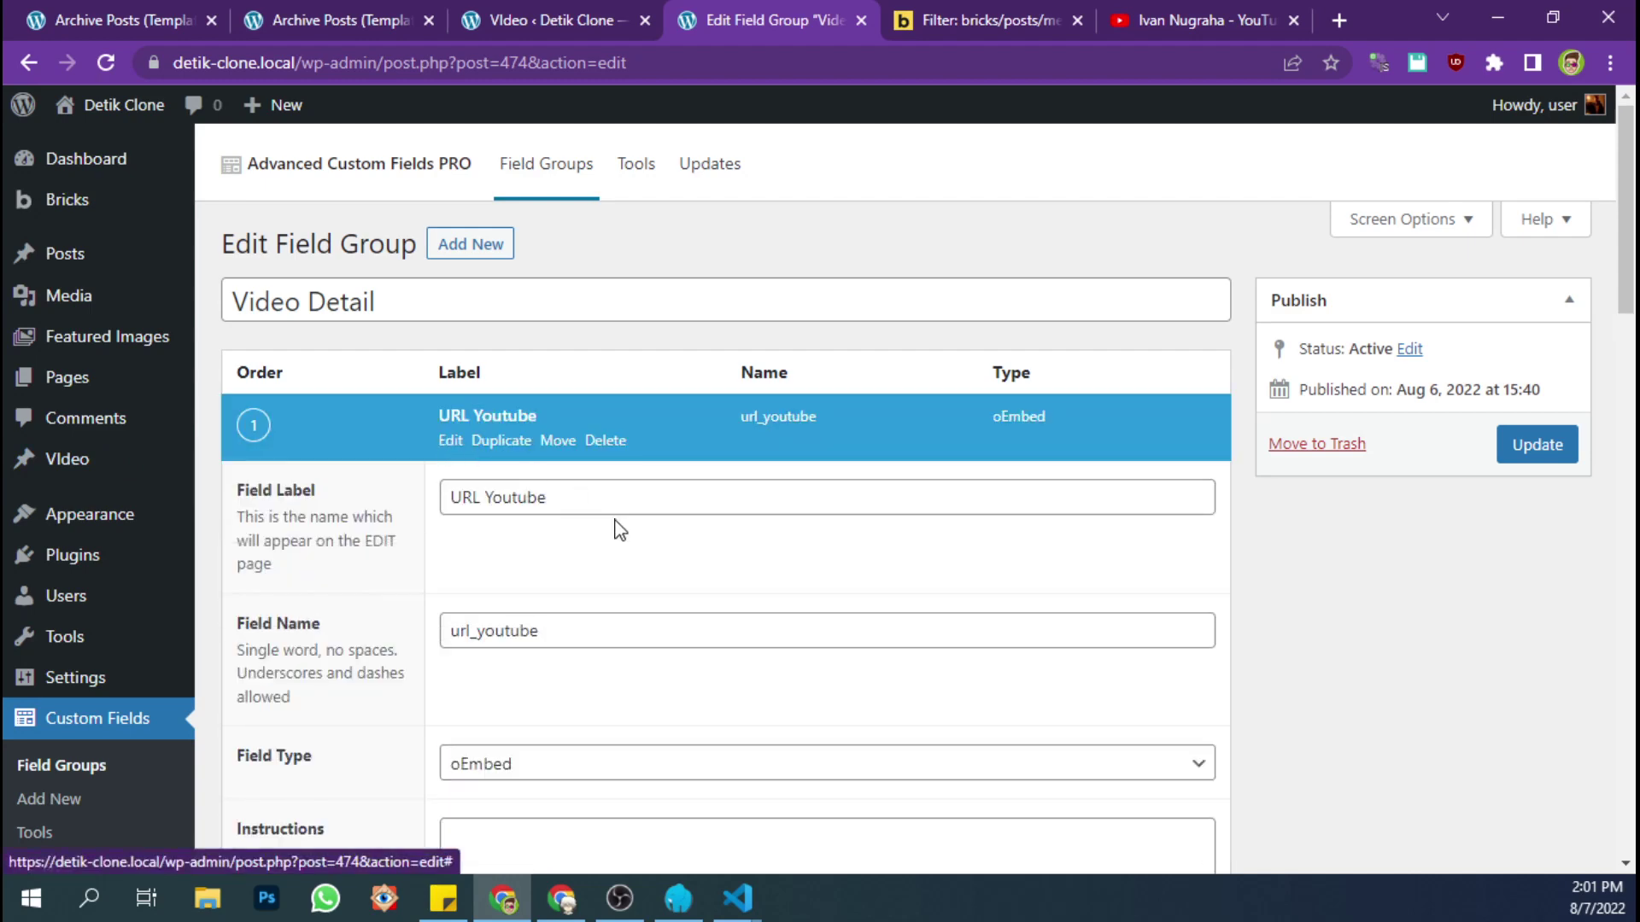
{"action": "scroll", "coordinate": [615, 555], "scroll_direction": "down", "scroll_amount": 1}
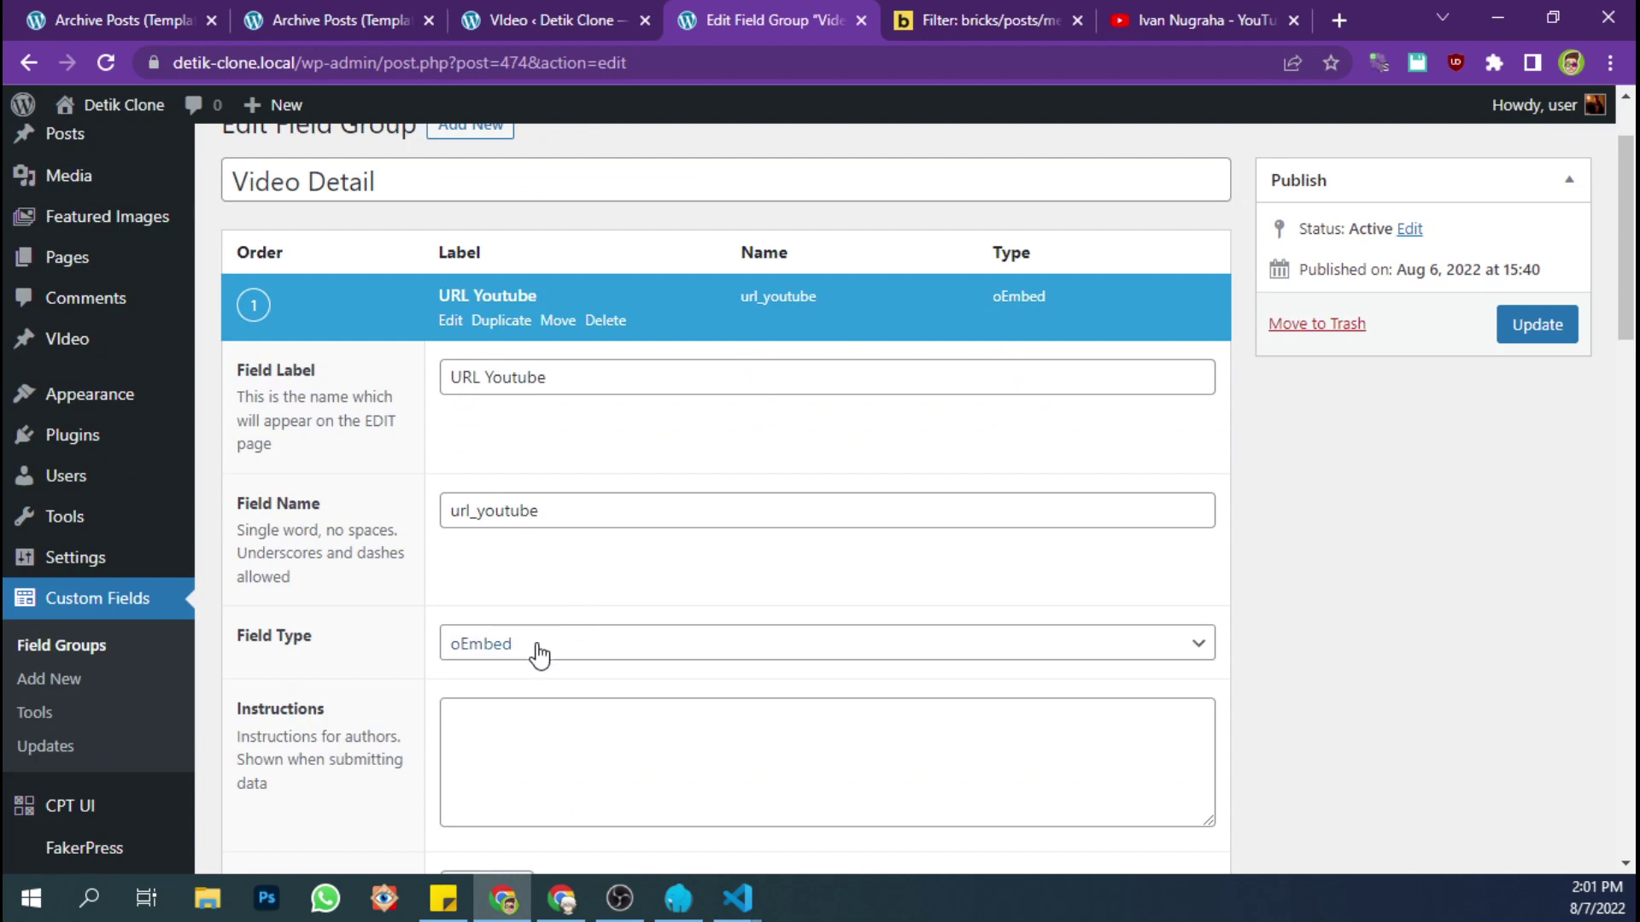
{"action": "double_click", "coordinate": [567, 514]}
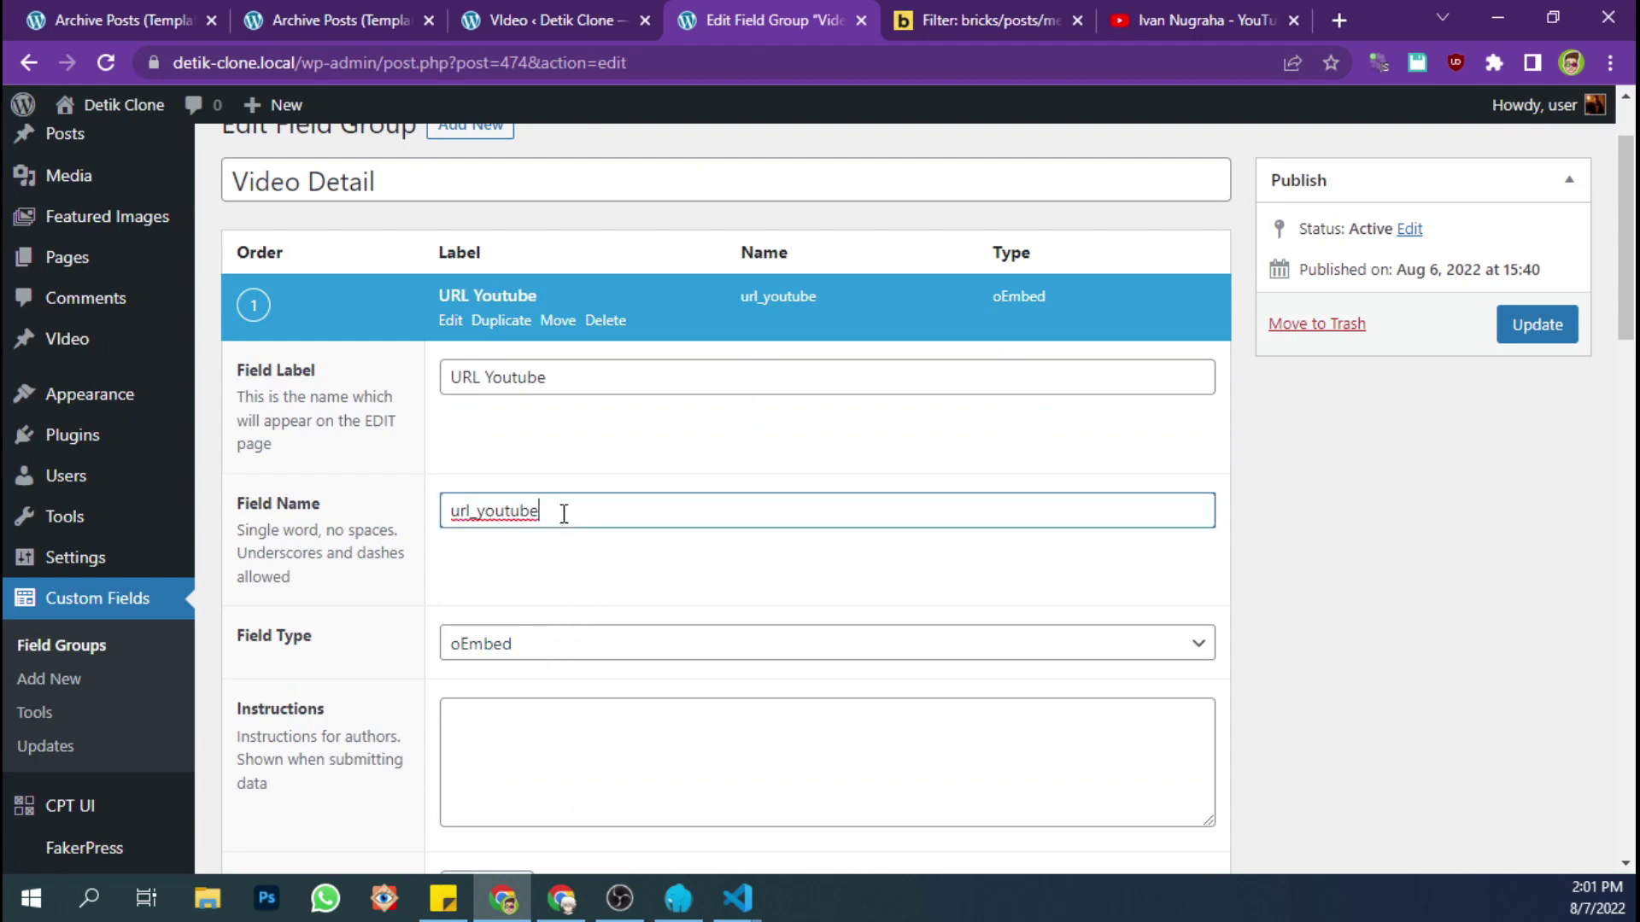
{"action": "left_click", "coordinate": [450, 320]}
- Open a blank form for a new Video post and look over its input fields
{"action": "mouse_move", "coordinate": [70, 356]}
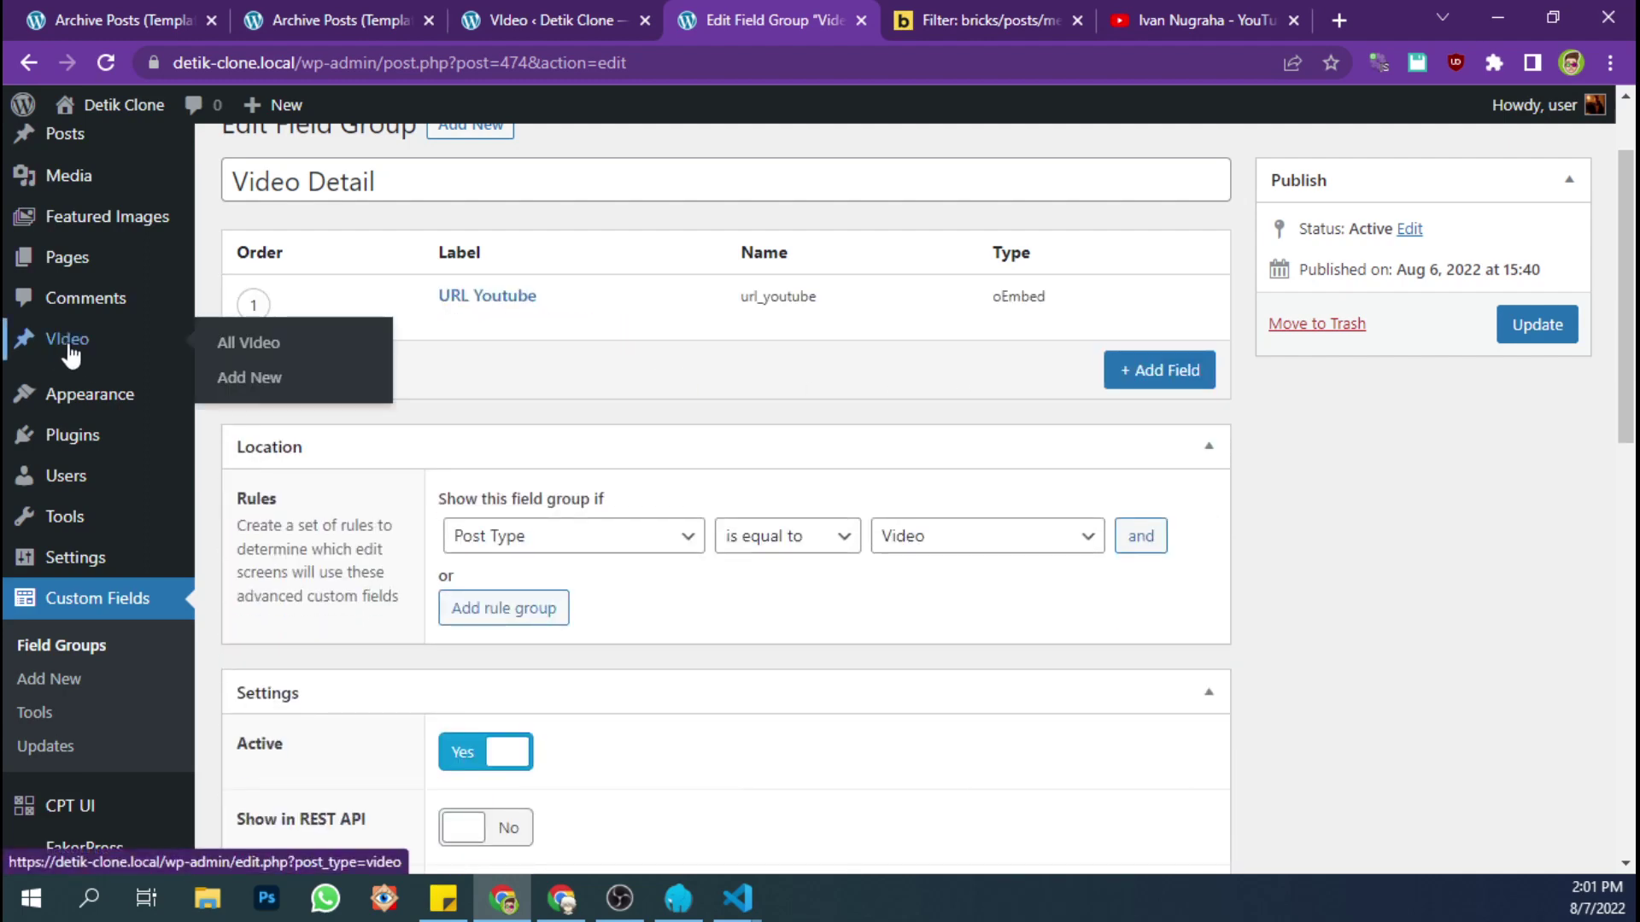
{"action": "left_click", "coordinate": [244, 377]}
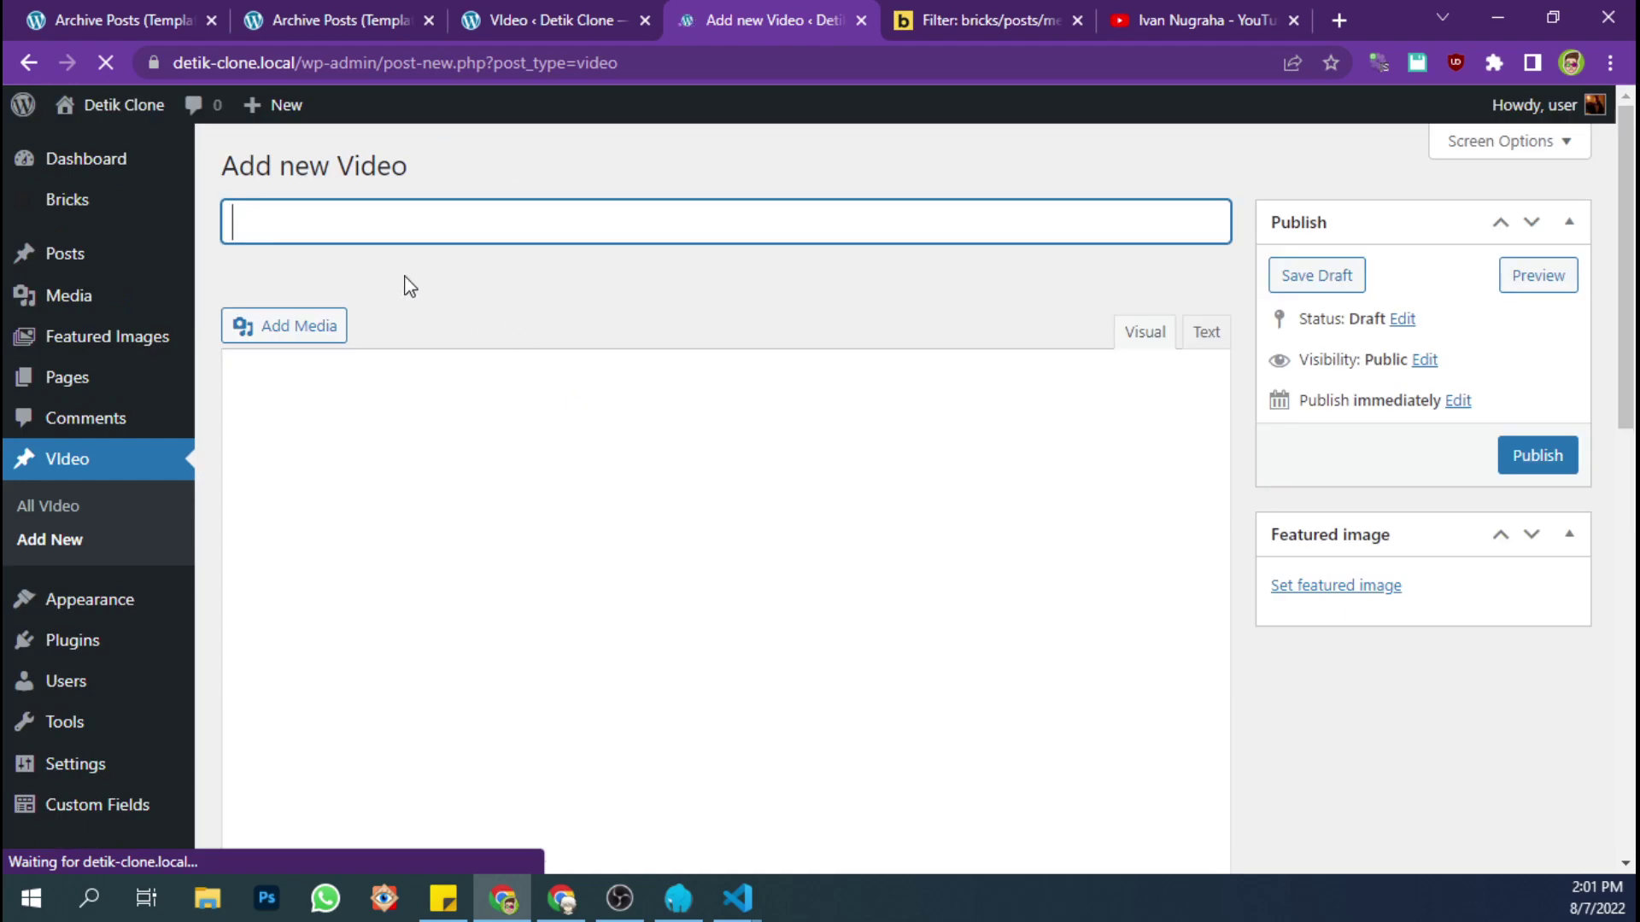
{"action": "scroll", "coordinate": [501, 476], "scroll_direction": "down", "scroll_amount": 5}
{"action": "scroll", "coordinate": [487, 506], "scroll_direction": "up", "scroll_amount": 3}
{"action": "scroll", "coordinate": [487, 506], "scroll_direction": "up", "scroll_amount": 2}
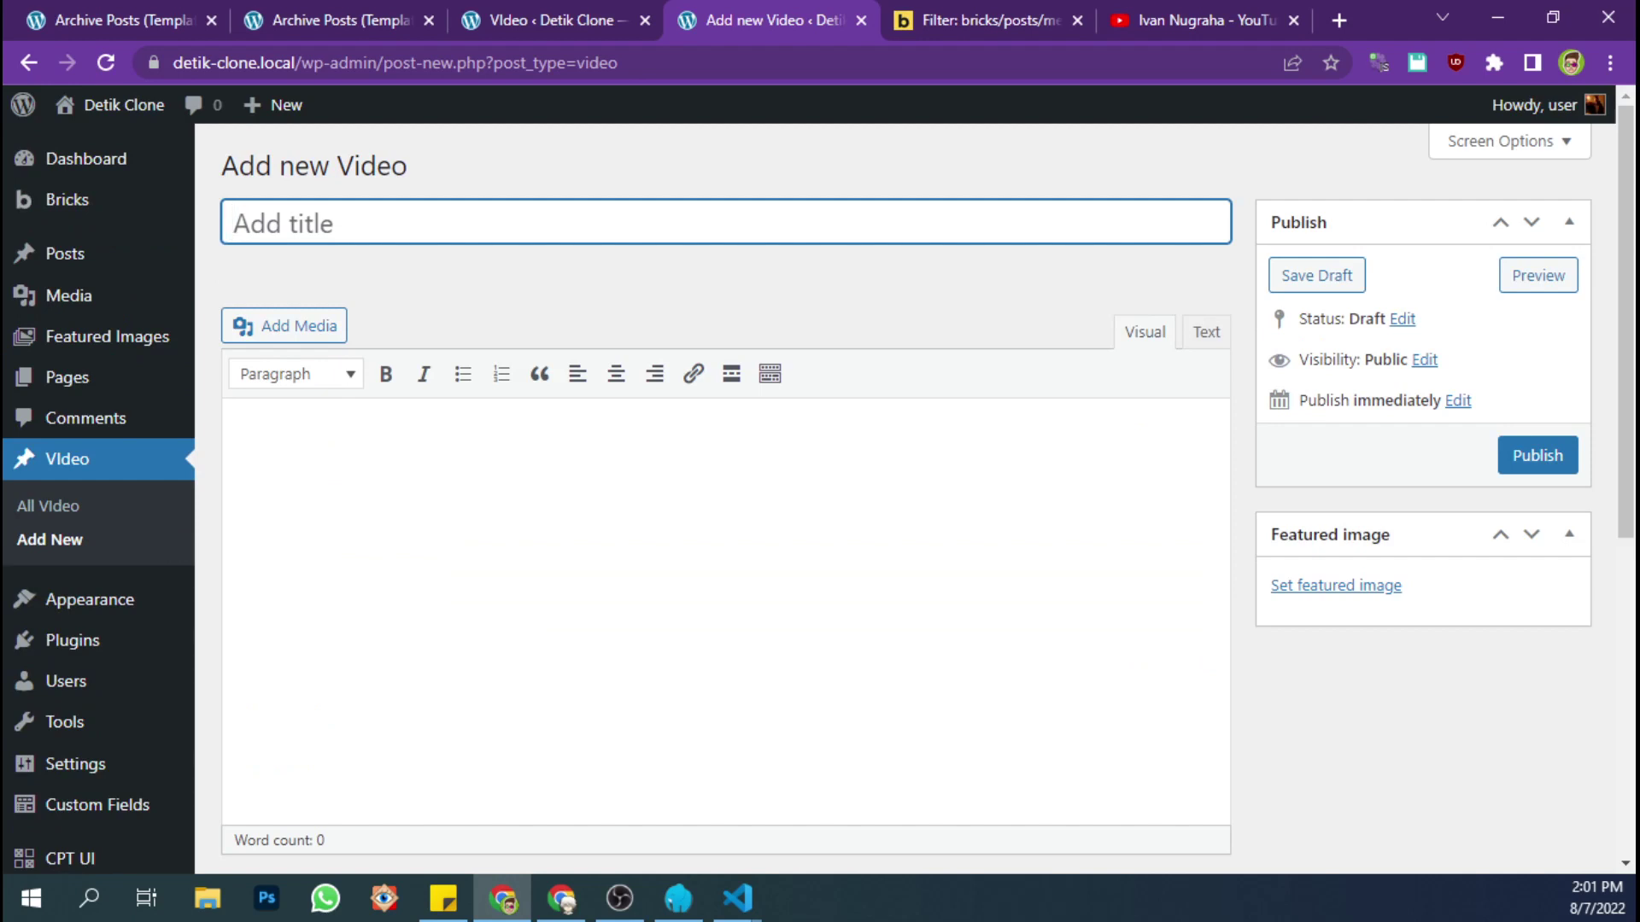
- Copy the generate_video_thumbnail function with its save_post action from bricks-snippet.php in the bricks-template GitHub repository
{"action": "key", "text": "alt+Tab"}
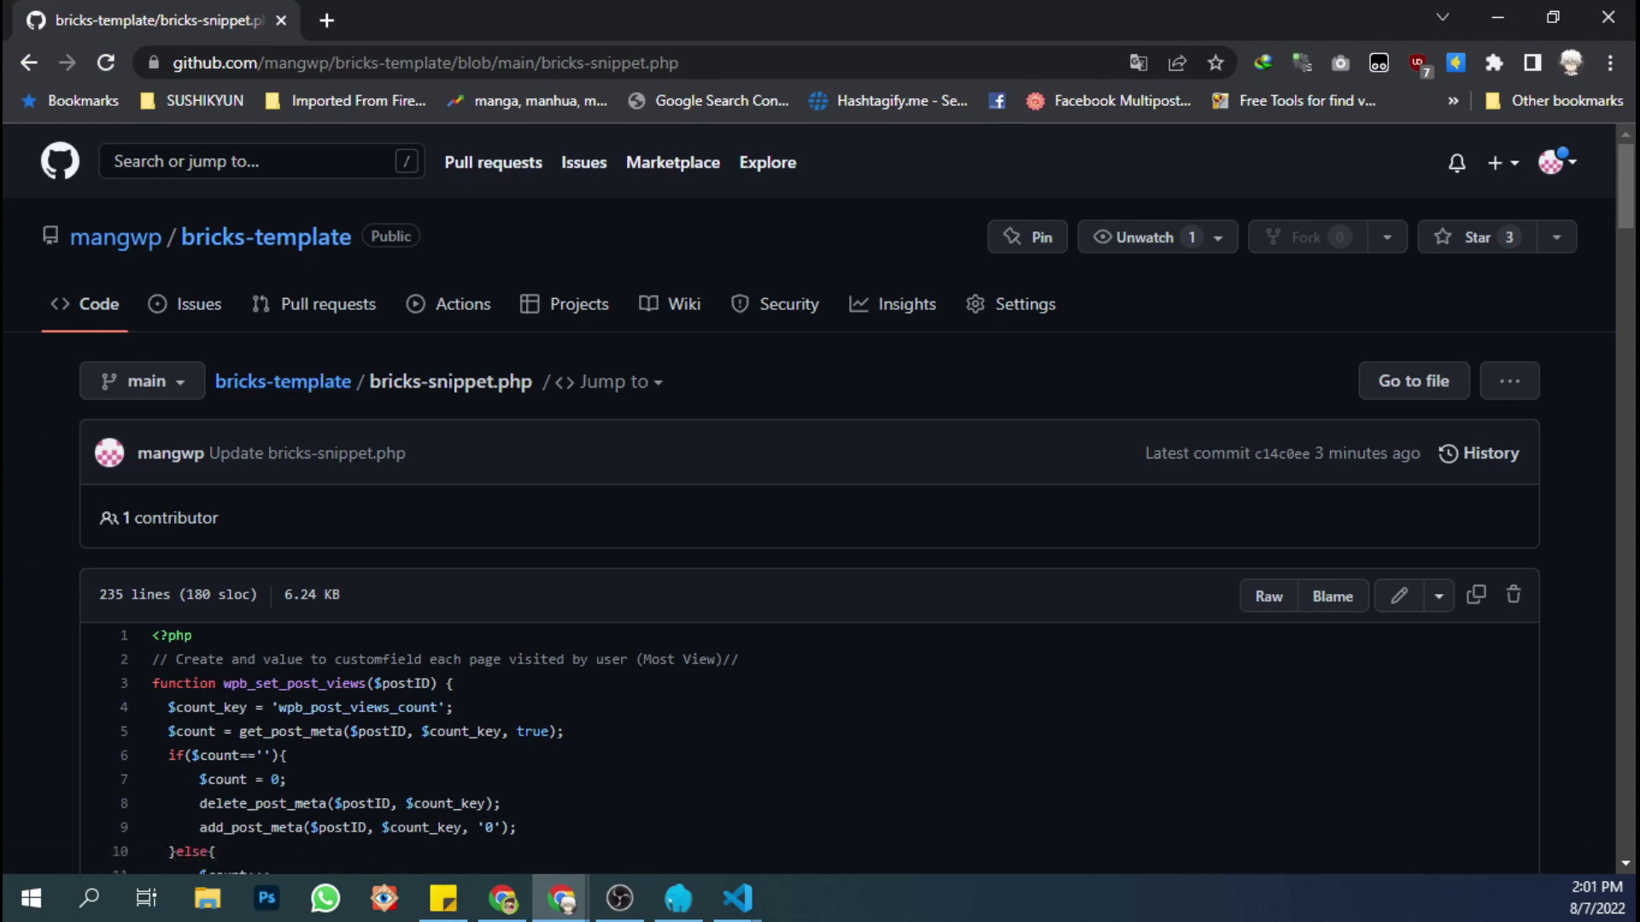
{"action": "scroll", "coordinate": [598, 478], "scroll_direction": "down", "scroll_amount": 4}
{"action": "scroll", "coordinate": [632, 500], "scroll_direction": "down", "scroll_amount": 12}
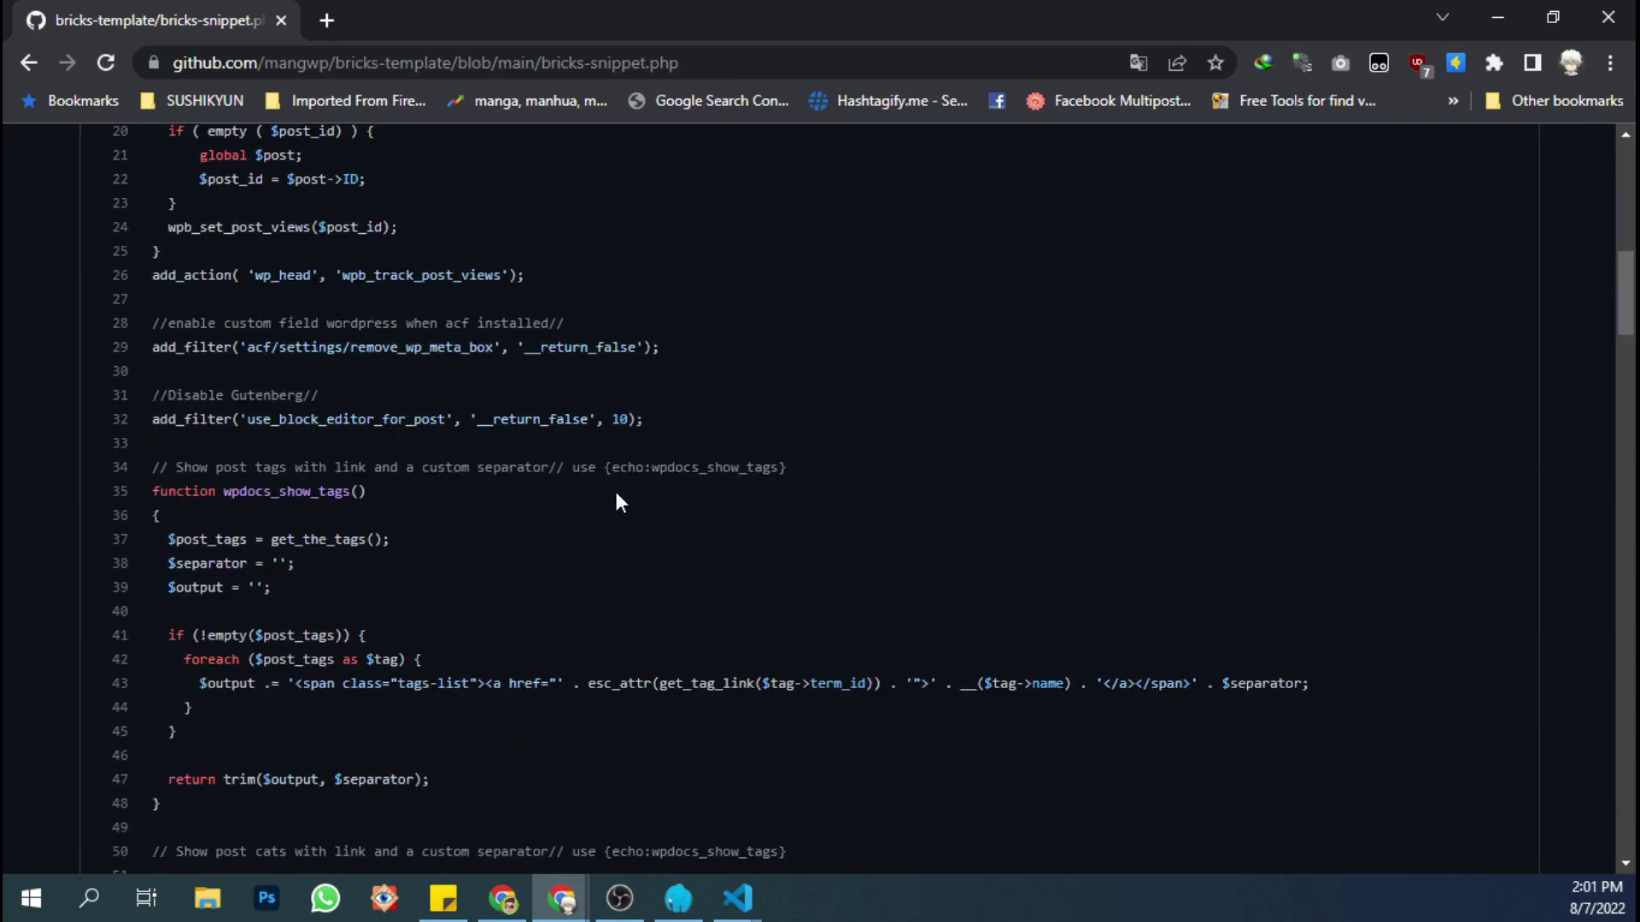
{"action": "scroll", "coordinate": [617, 500], "scroll_direction": "down", "scroll_amount": 20}
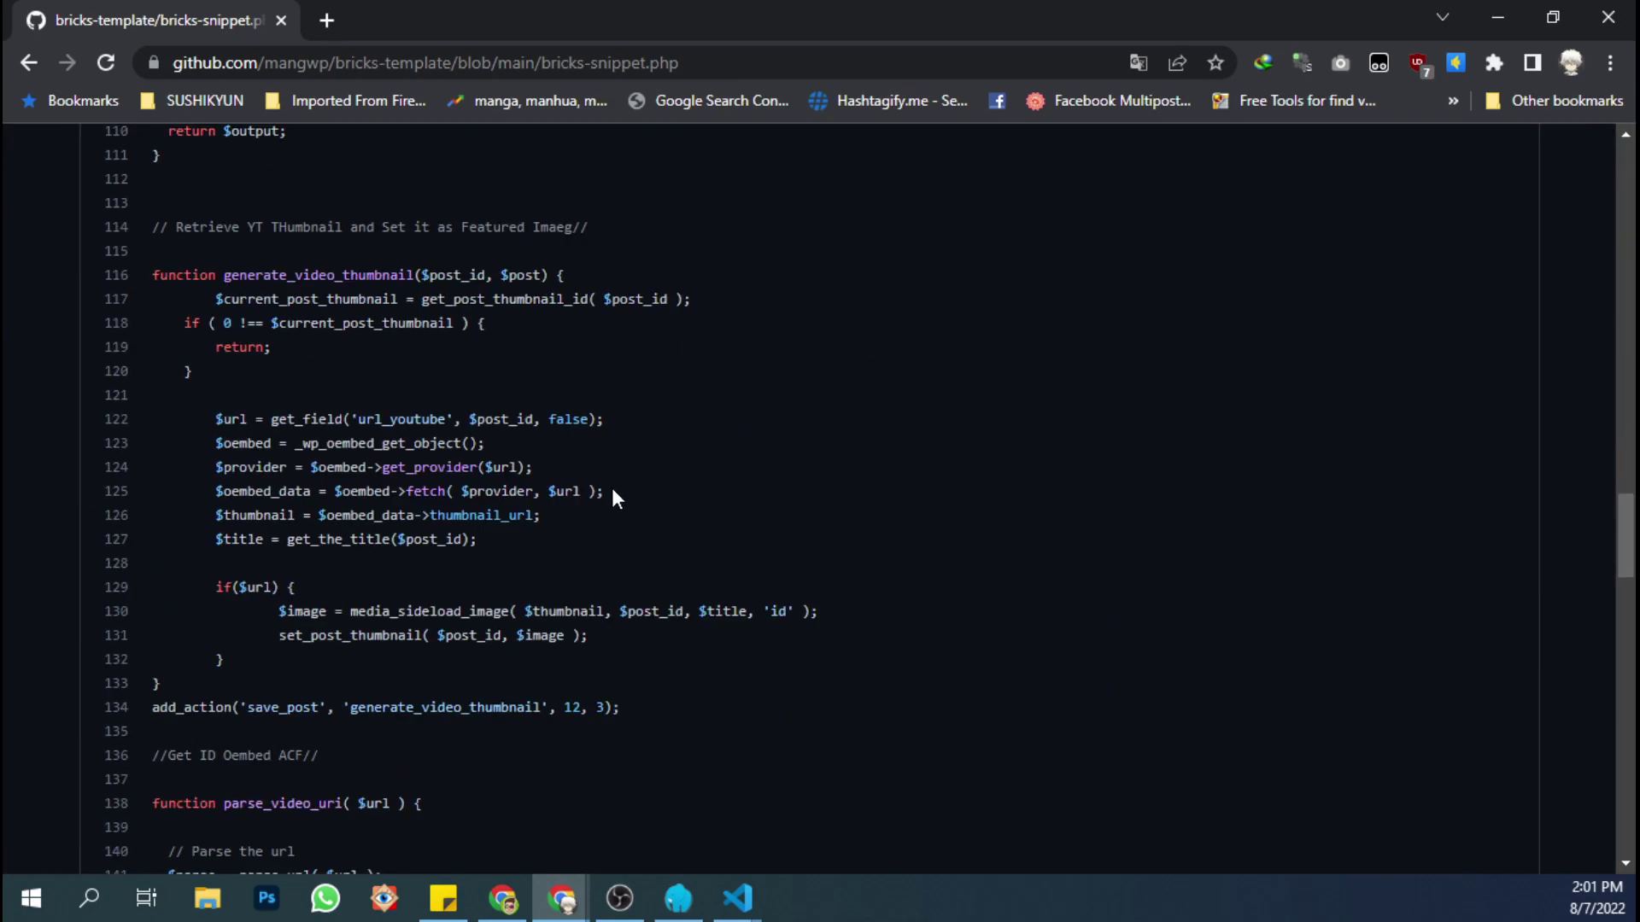
{"action": "scroll", "coordinate": [611, 495], "scroll_direction": "up", "scroll_amount": 2}
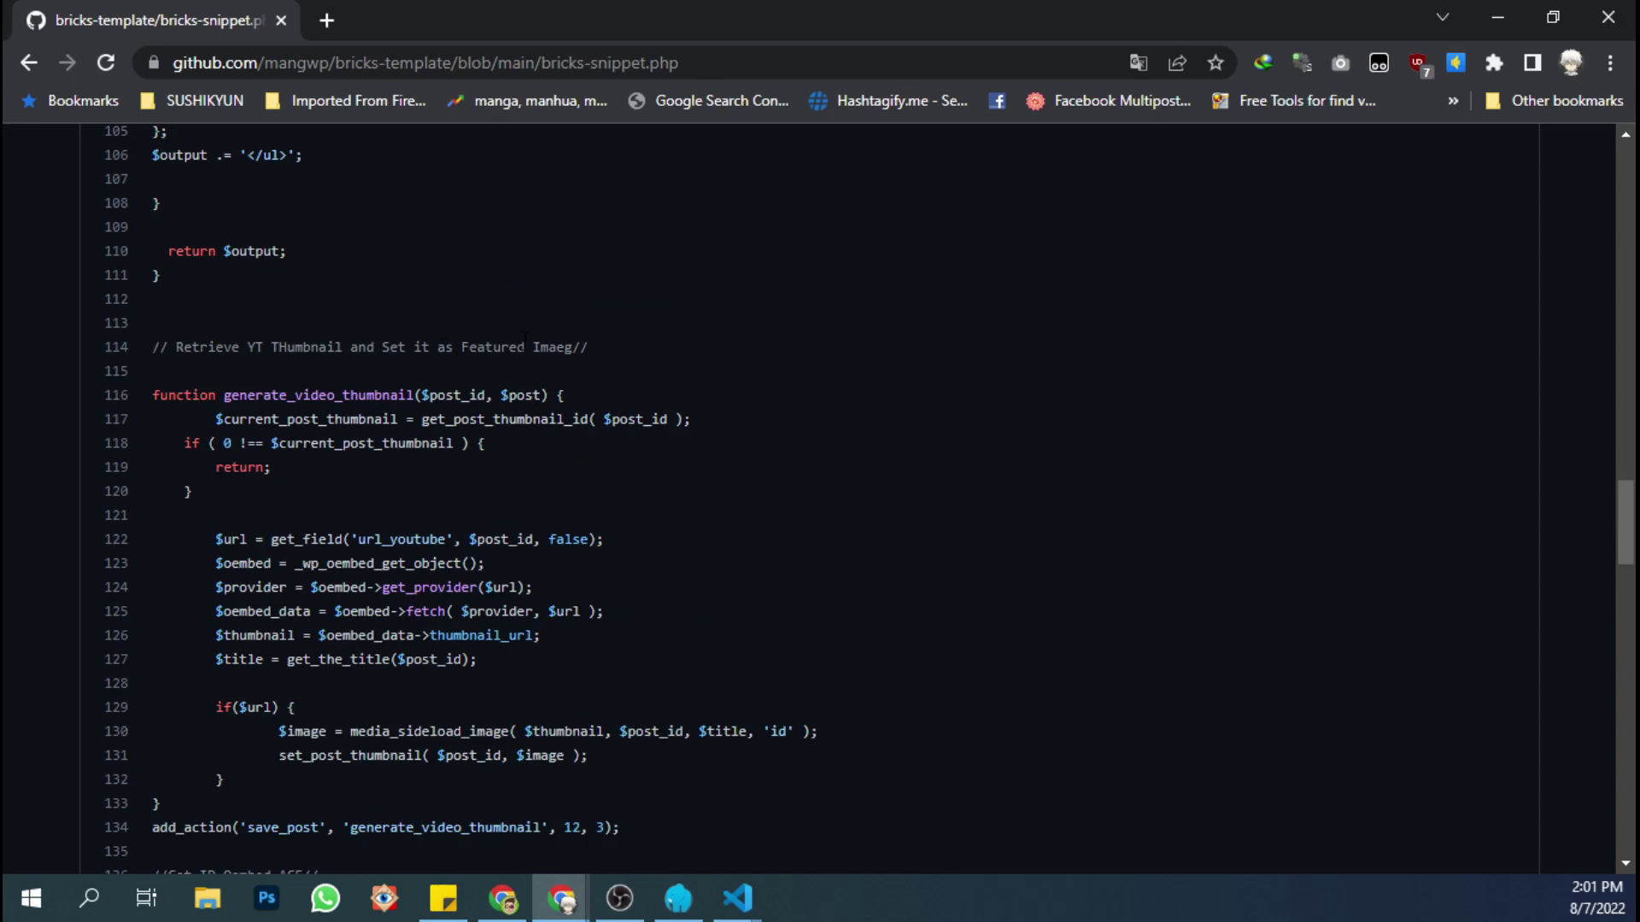
{"action": "scroll", "coordinate": [586, 507], "scroll_direction": "down", "scroll_amount": 2}
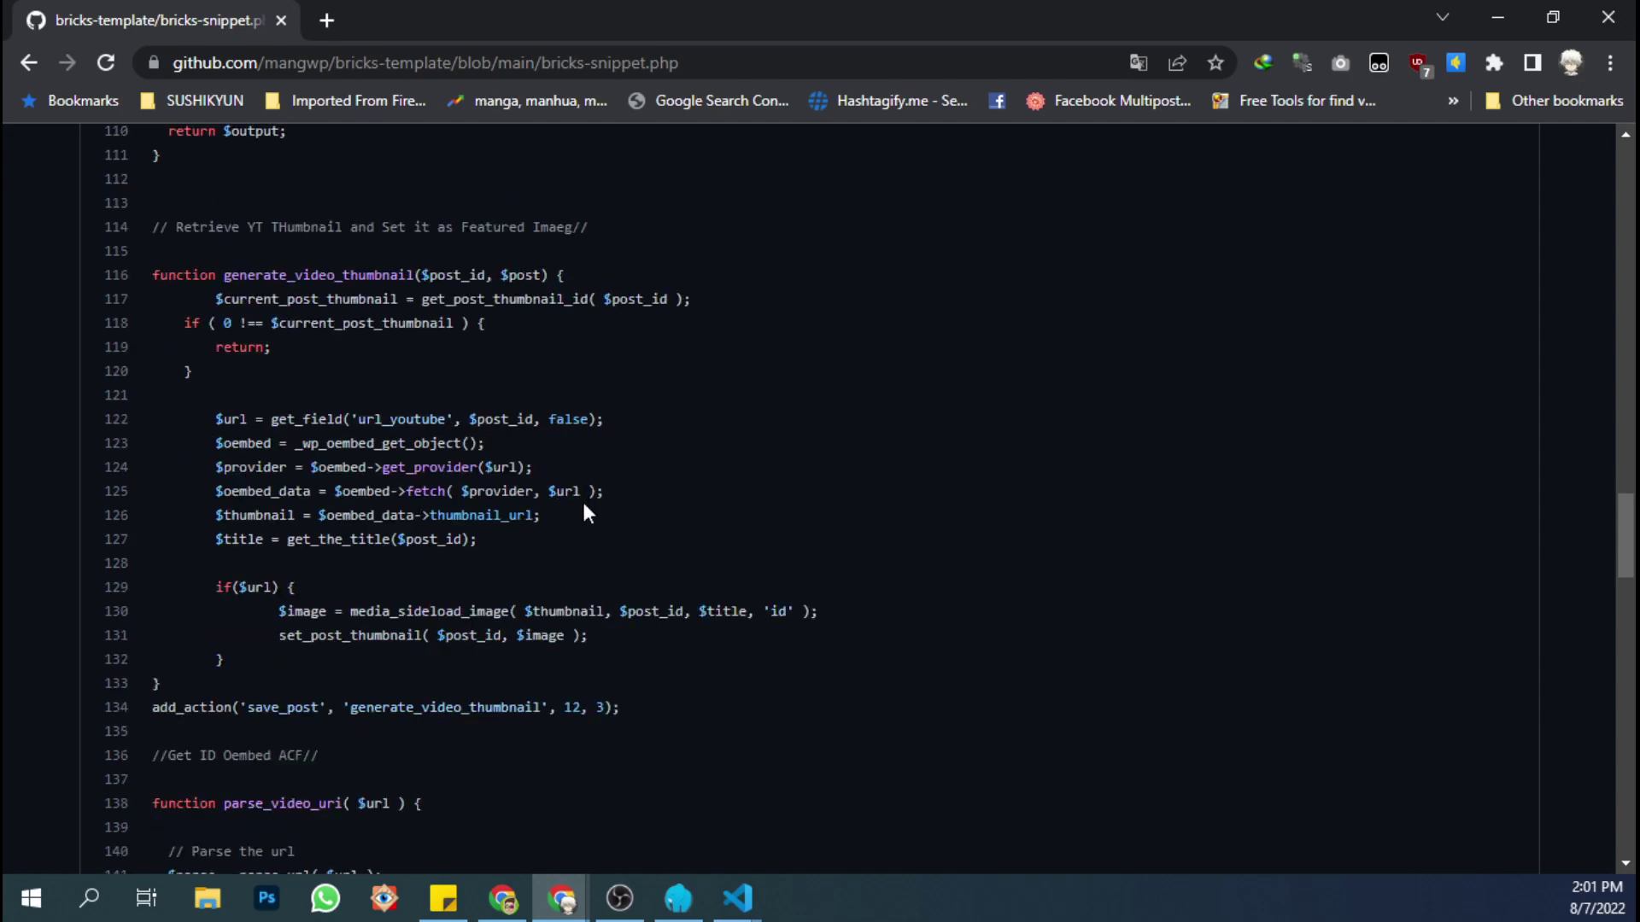
{"action": "left_click_drag", "start_coordinate": [630, 702], "coordinate": [152, 290]}
{"action": "key", "text": "ctrl+c"}
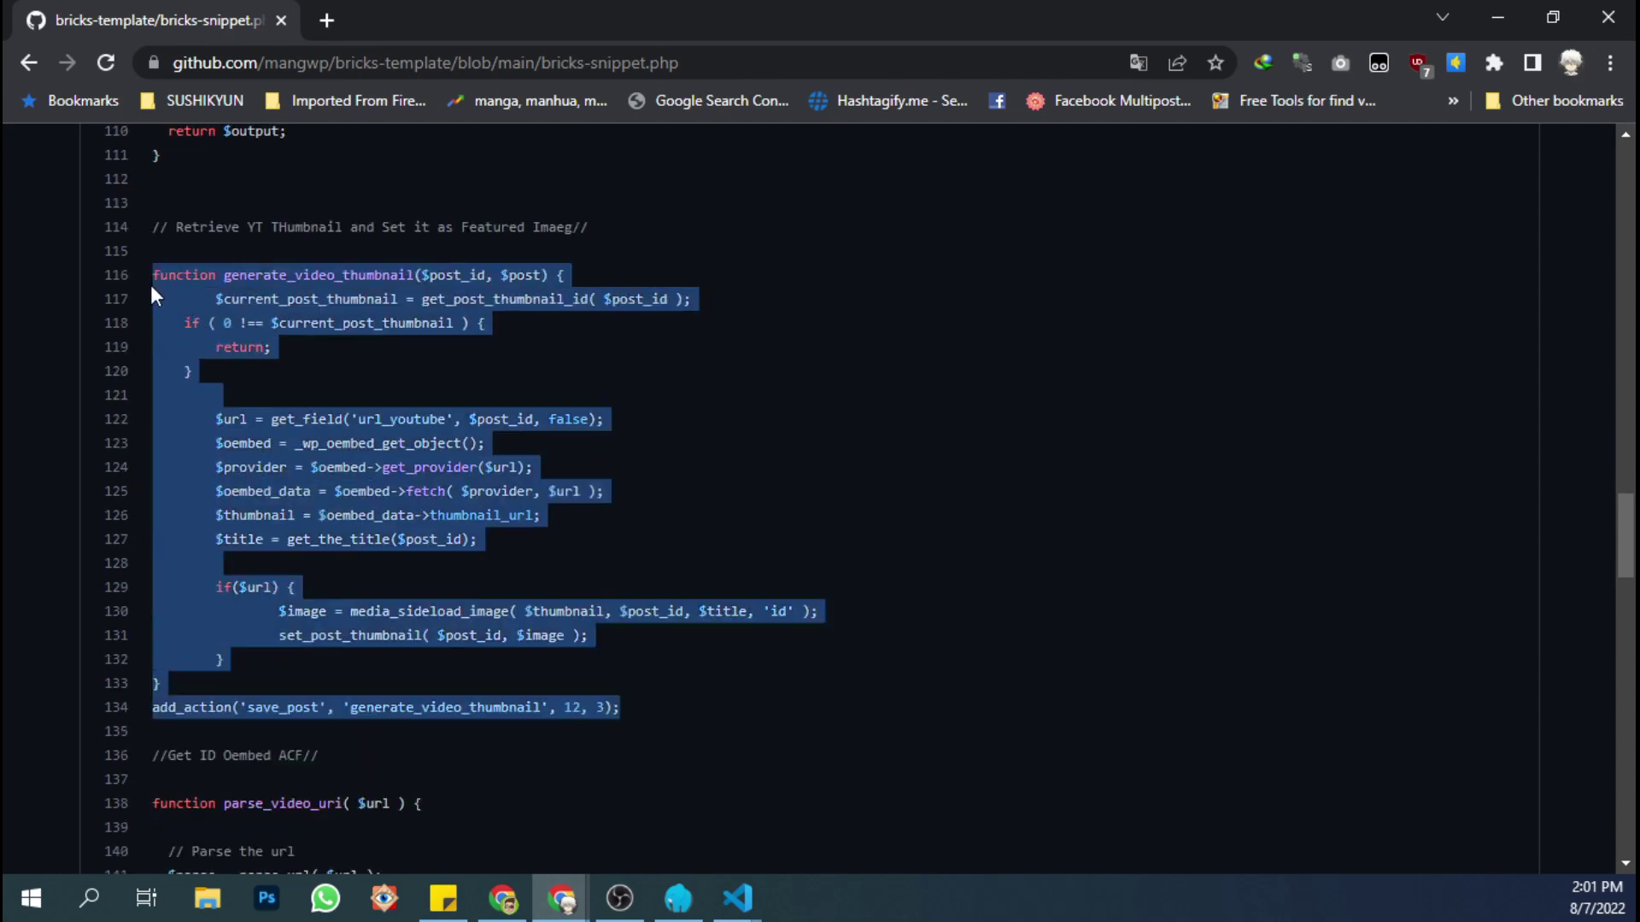
- Switch to Visual Studio Code and paste the copied thumbnail function at the end of the bricks-child functions.php
{"action": "left_click", "coordinate": [740, 901]}
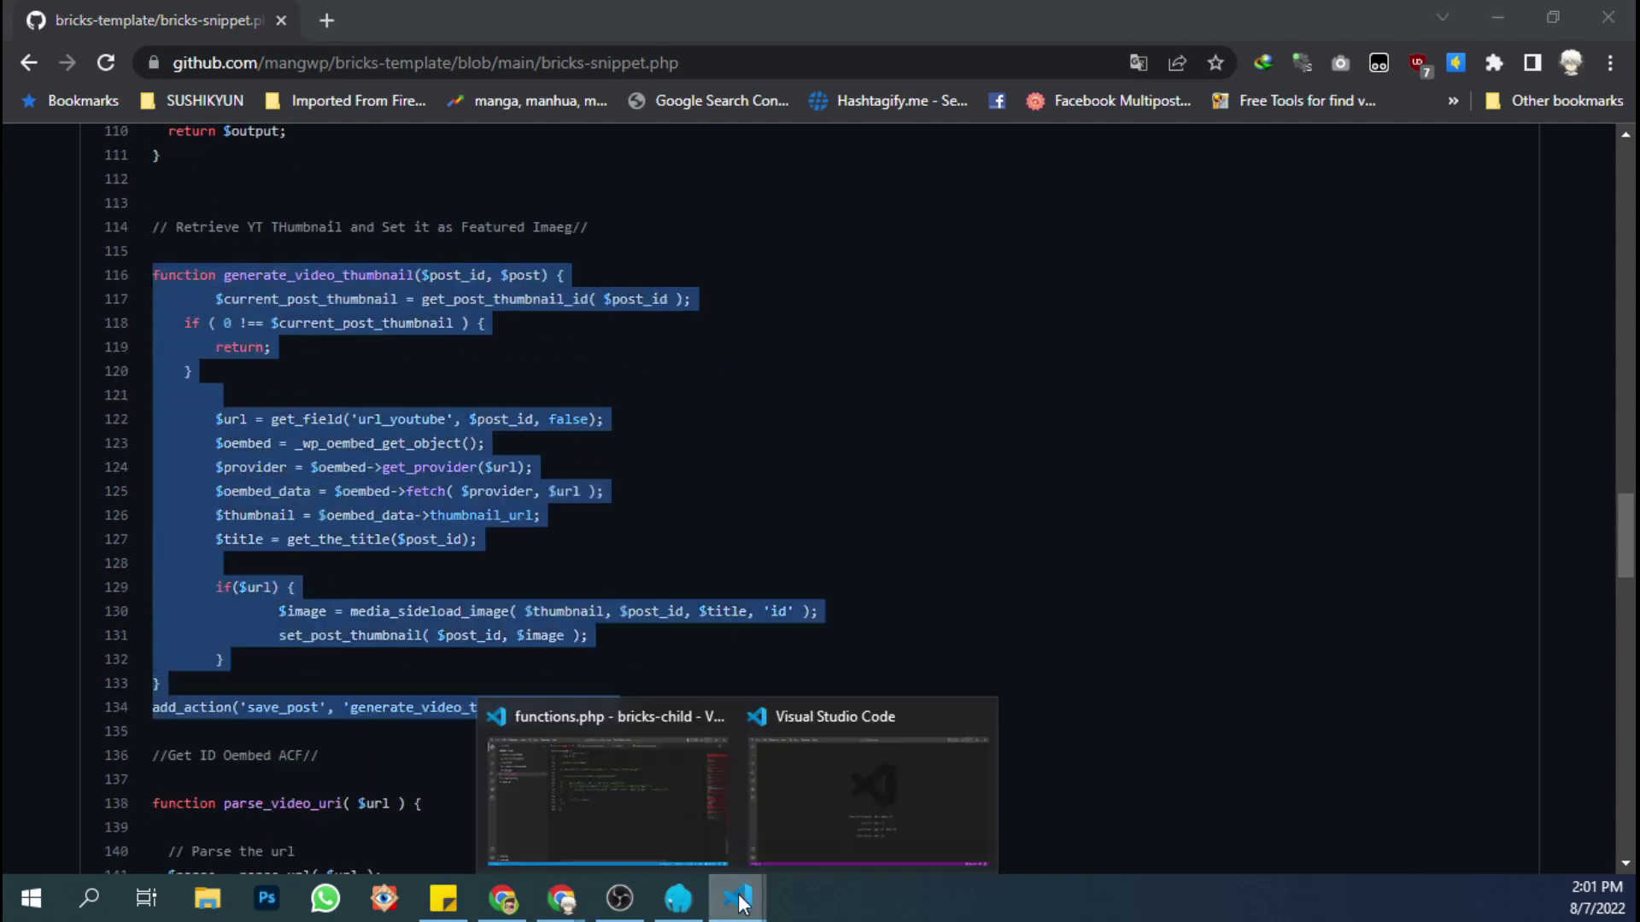
{"action": "left_click", "coordinate": [646, 807]}
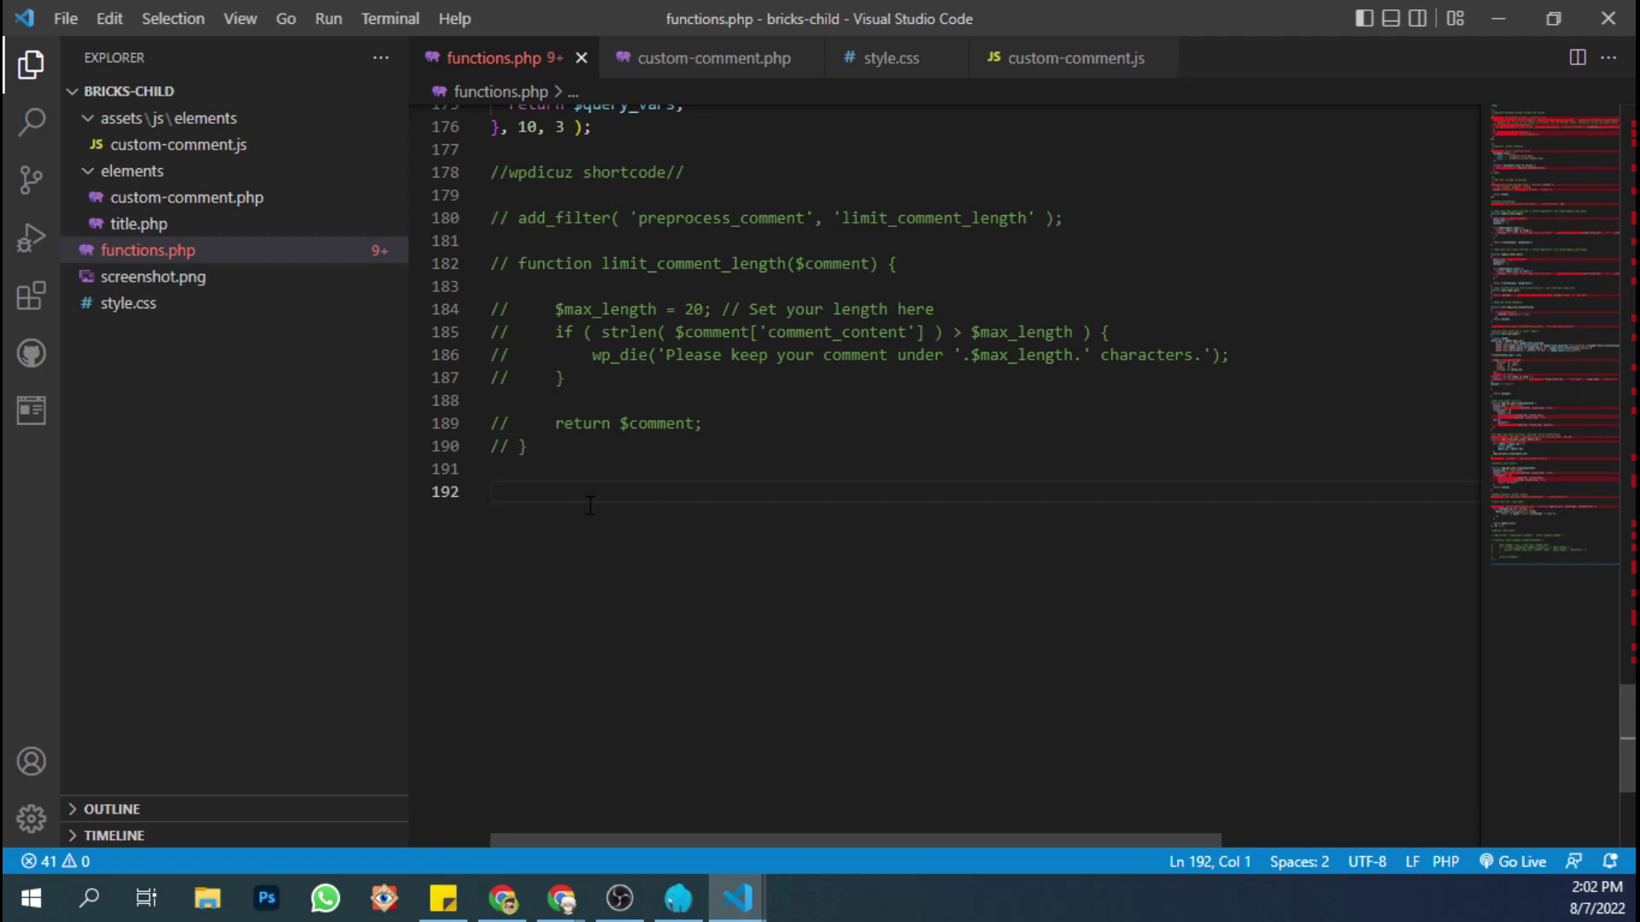
{"action": "key", "text": "ctrl+v"}
{"action": "scroll", "coordinate": [589, 506], "scroll_direction": "down", "scroll_amount": 1}
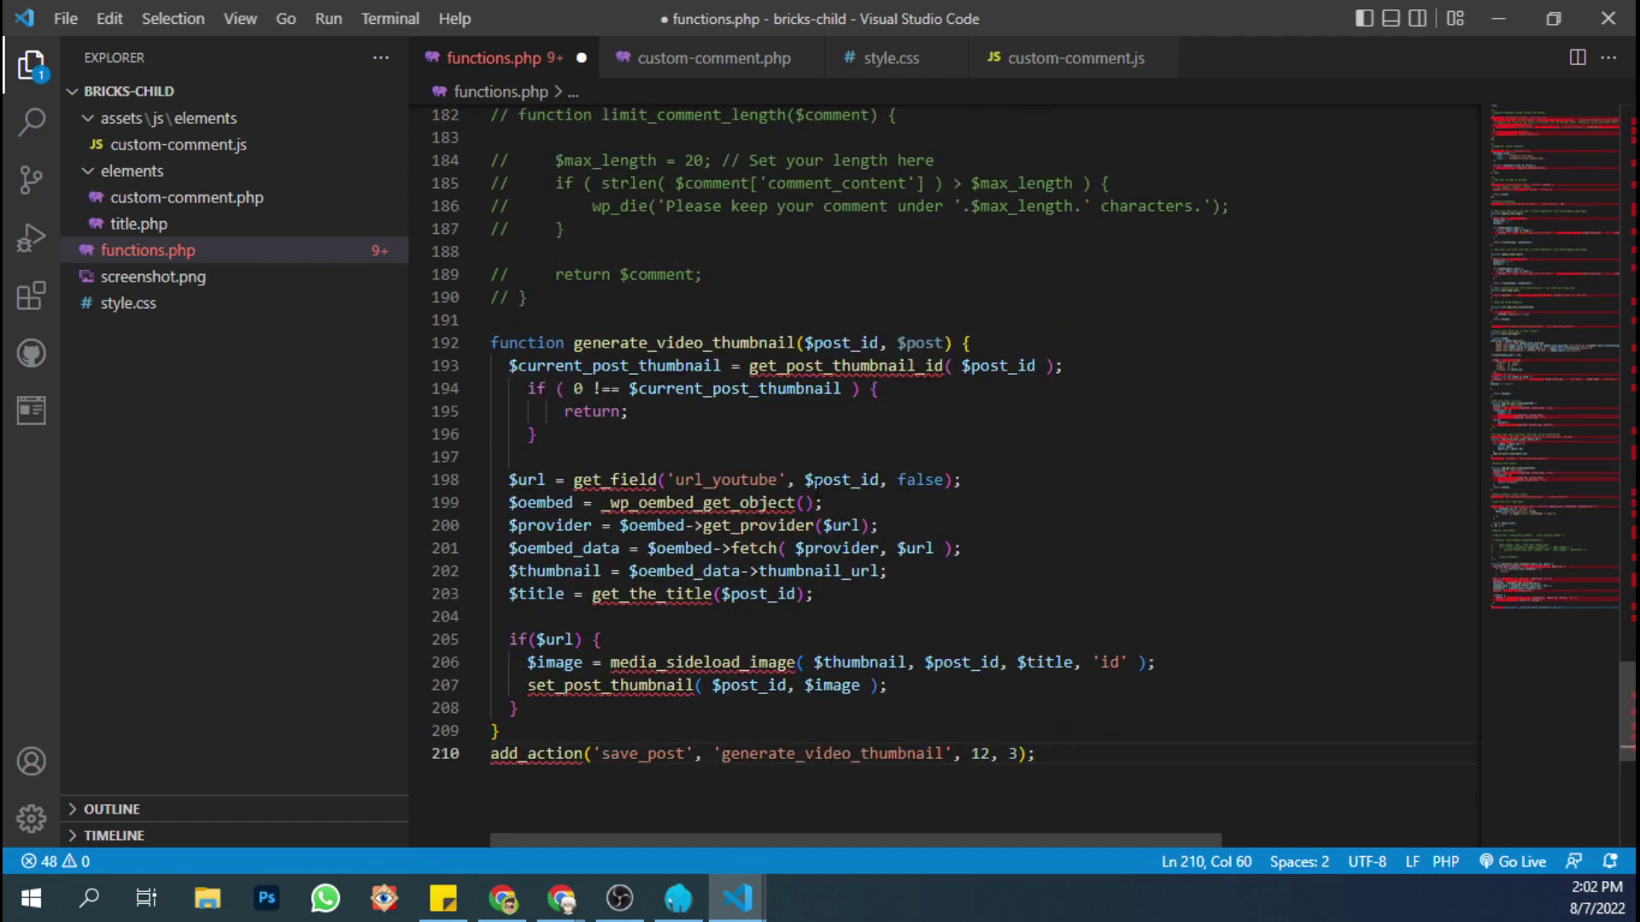
{"action": "left_click_drag", "start_coordinate": [777, 479], "coordinate": [675, 479]}
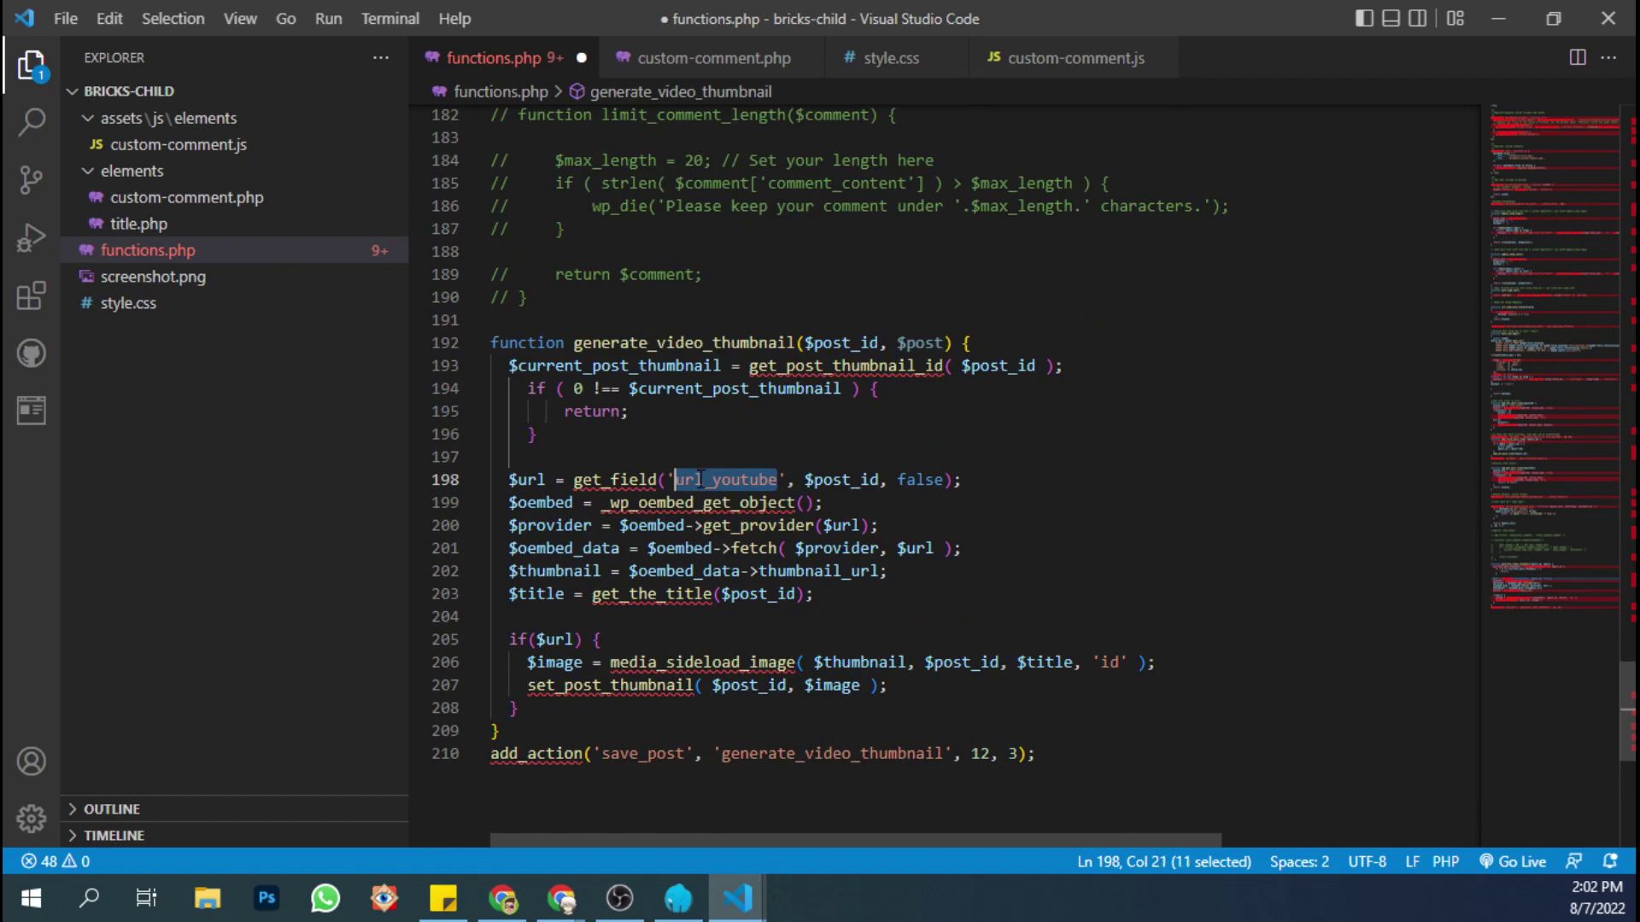
- Return to the WordPress admin in Chrome and open the Video Detail field group in a separate tab
{"action": "left_click_drag", "start_coordinate": [1140, 1], "coordinate": [4, 210]}
{"action": "left_click", "coordinate": [55, 210]}
{"action": "left_click", "coordinate": [1498, 17]}
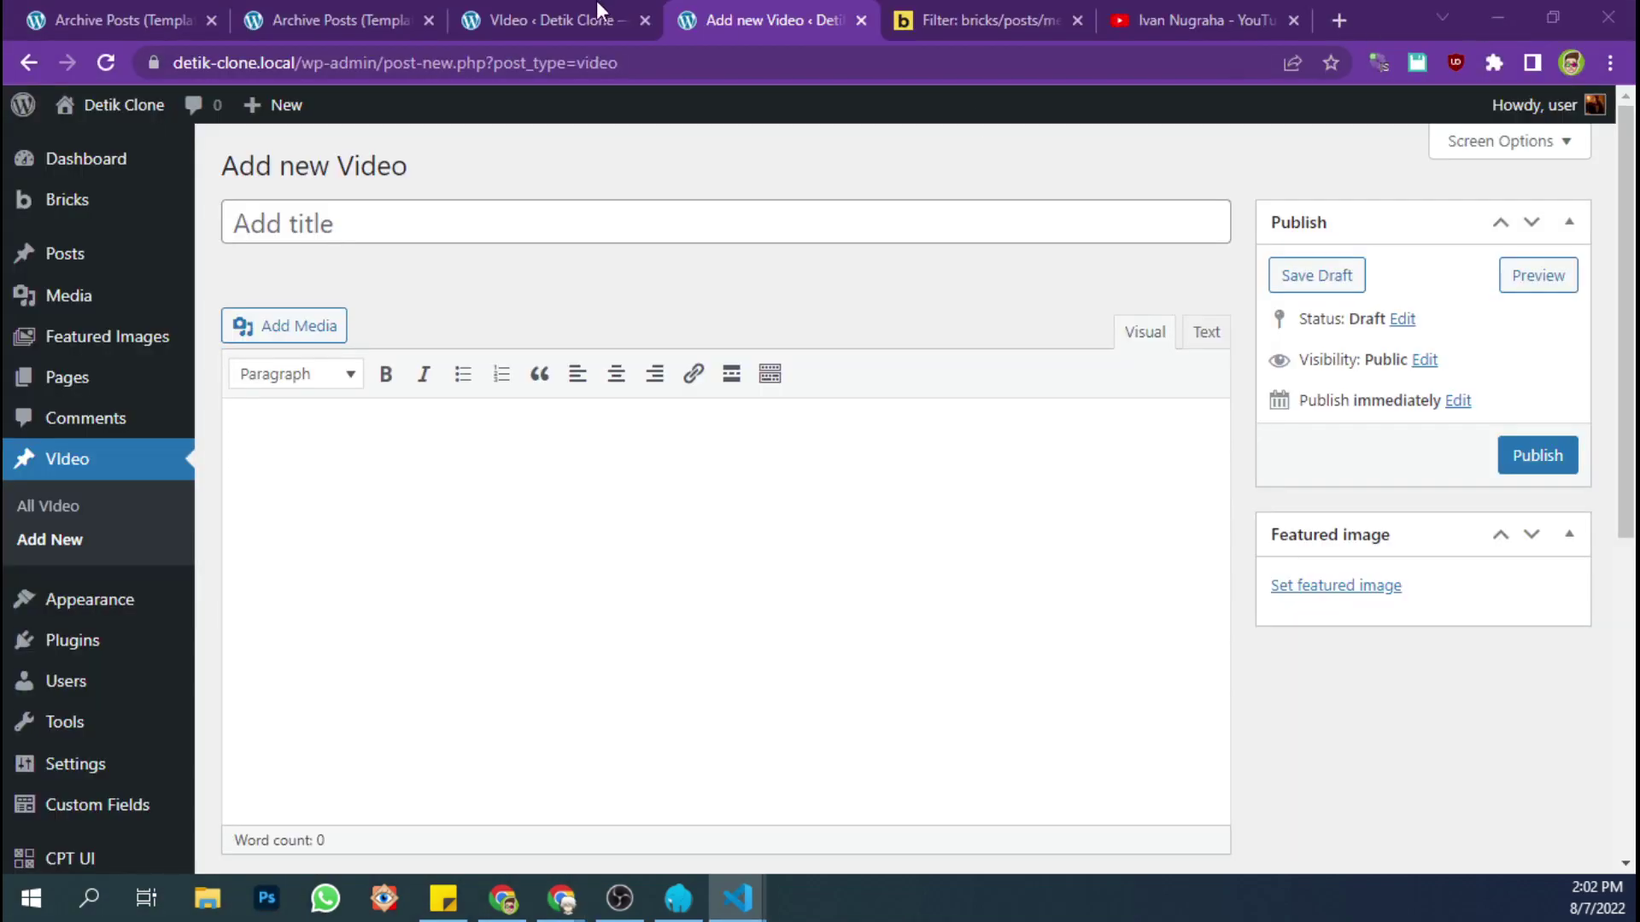
{"action": "left_click", "coordinate": [271, 11]}
{"action": "left_click", "coordinate": [603, 10]}
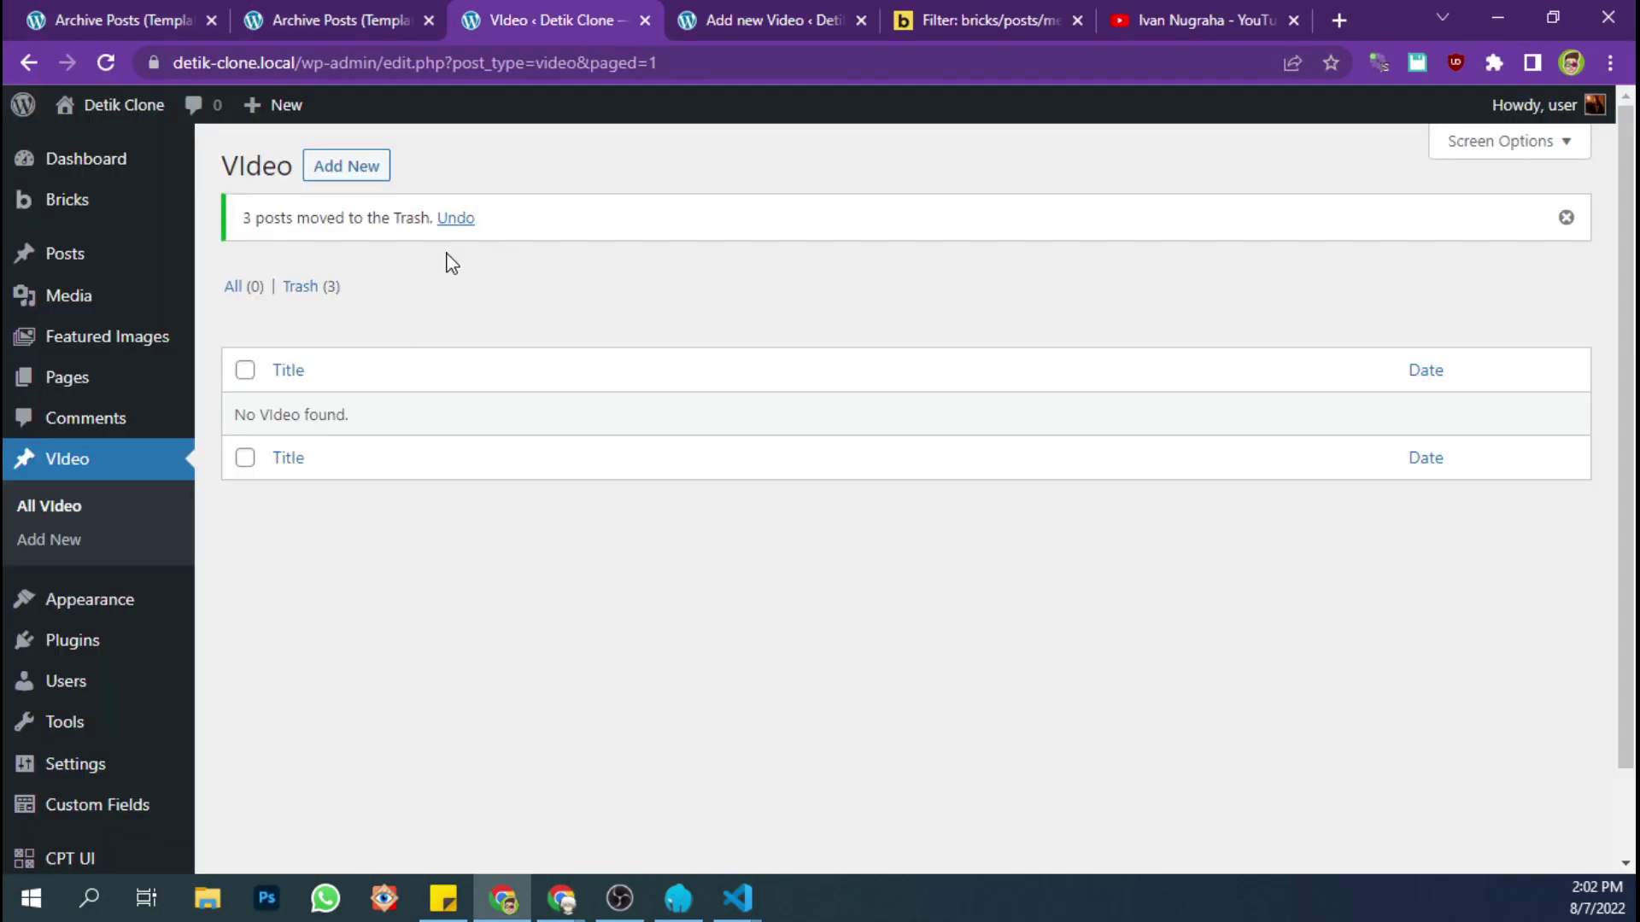
{"action": "mouse_move", "coordinate": [154, 812]}
{"action": "middle_click", "coordinate": [252, 699]}
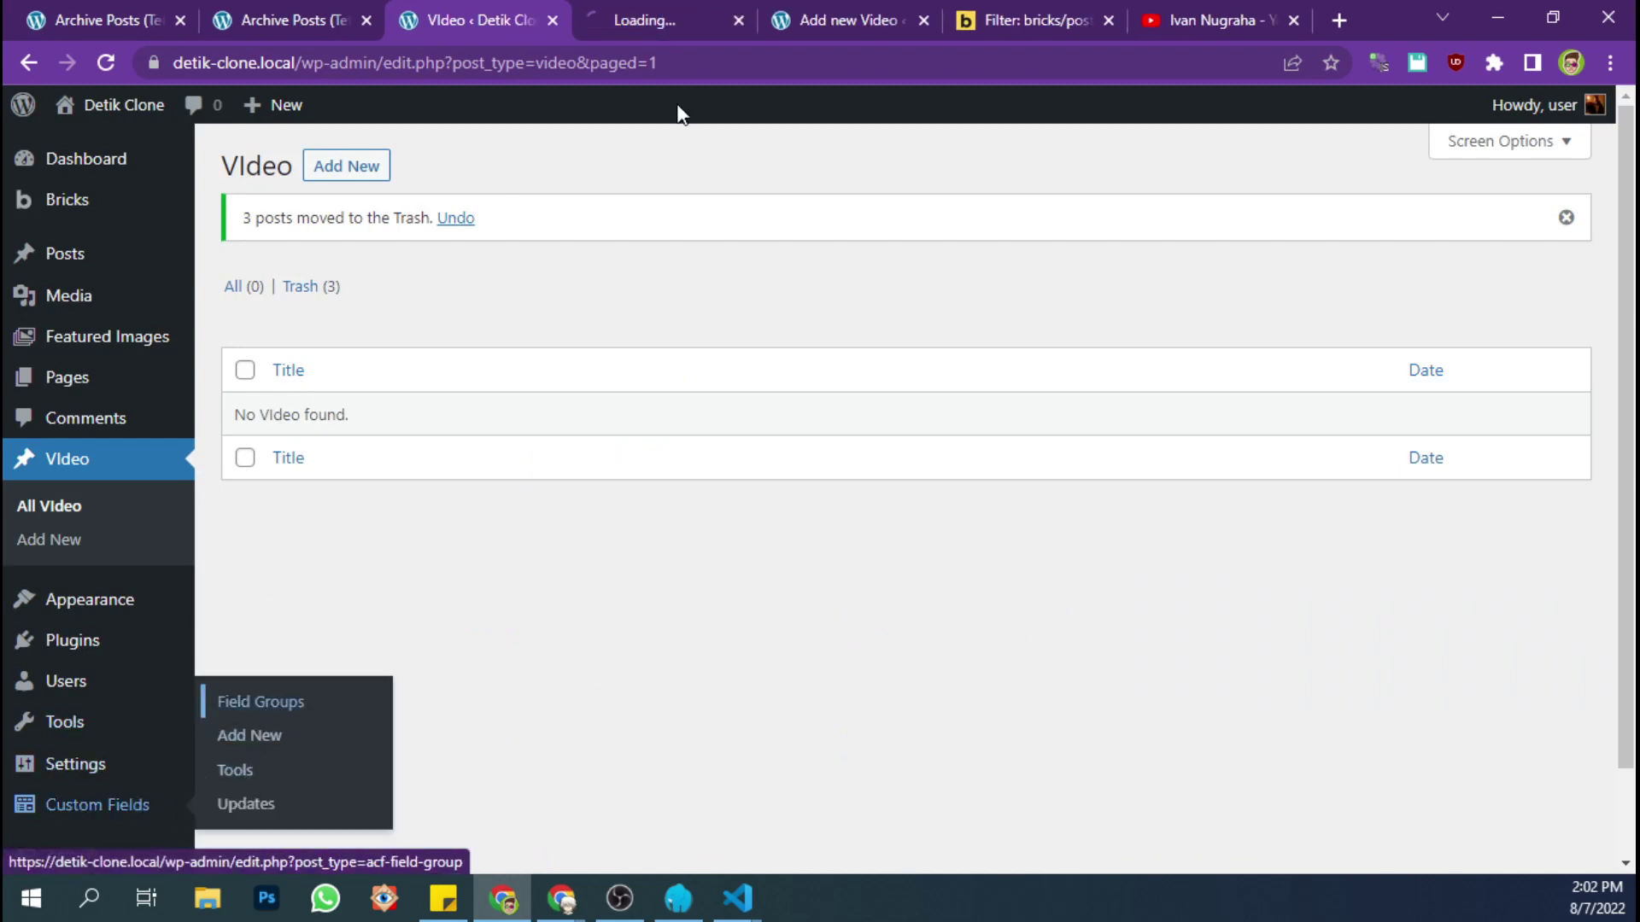
{"action": "left_click", "coordinate": [649, 20]}
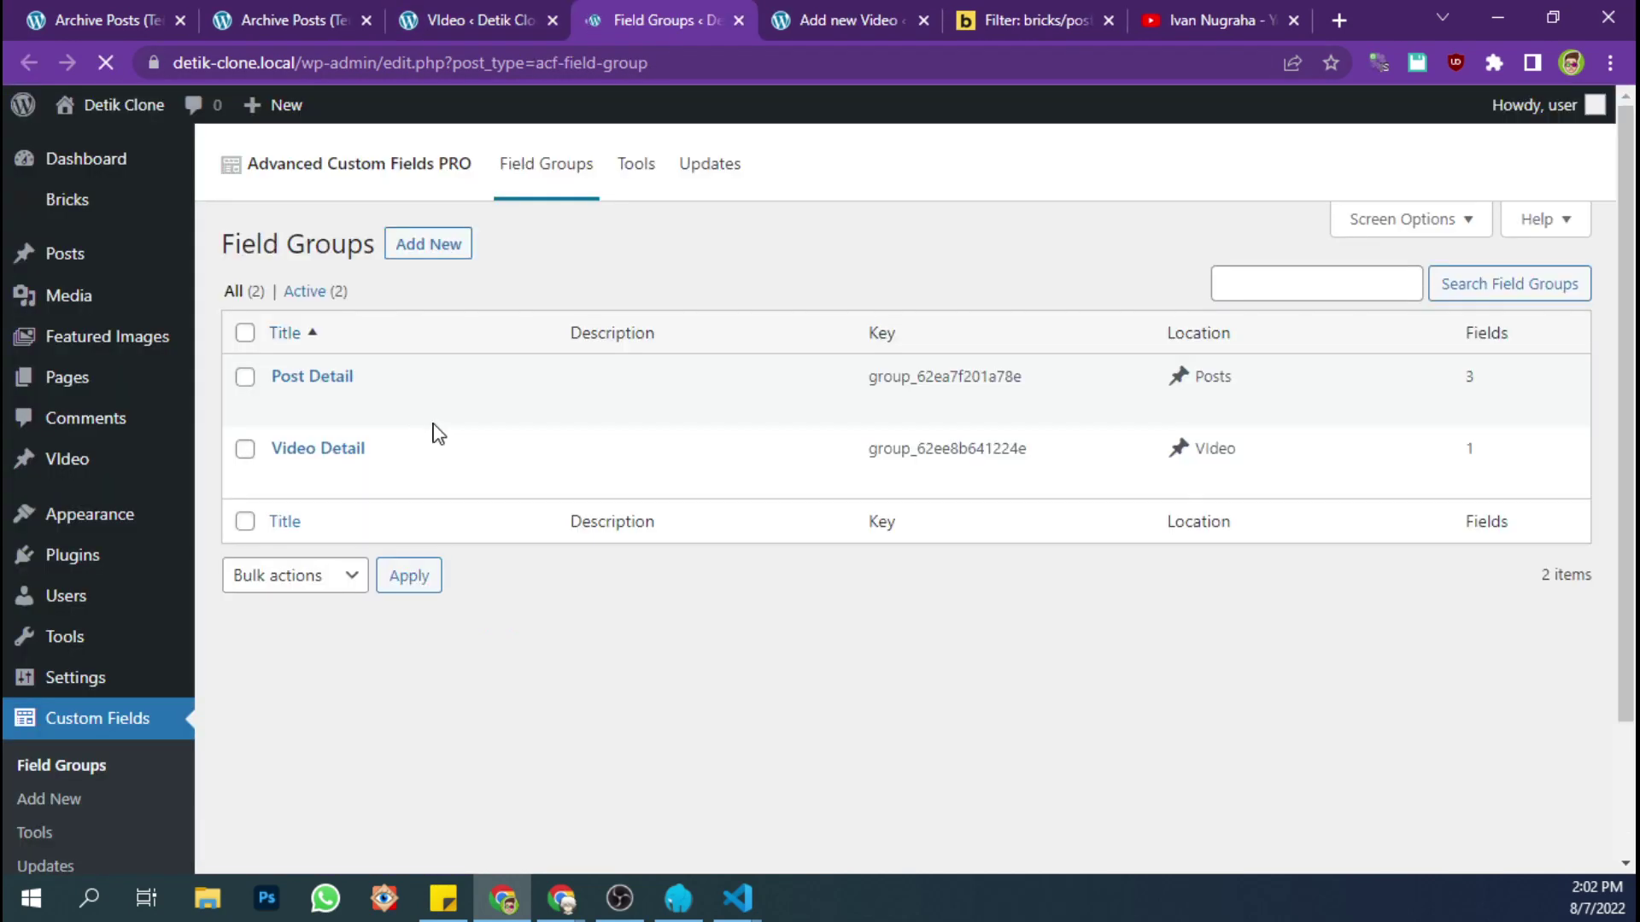
{"action": "left_click", "coordinate": [285, 476]}
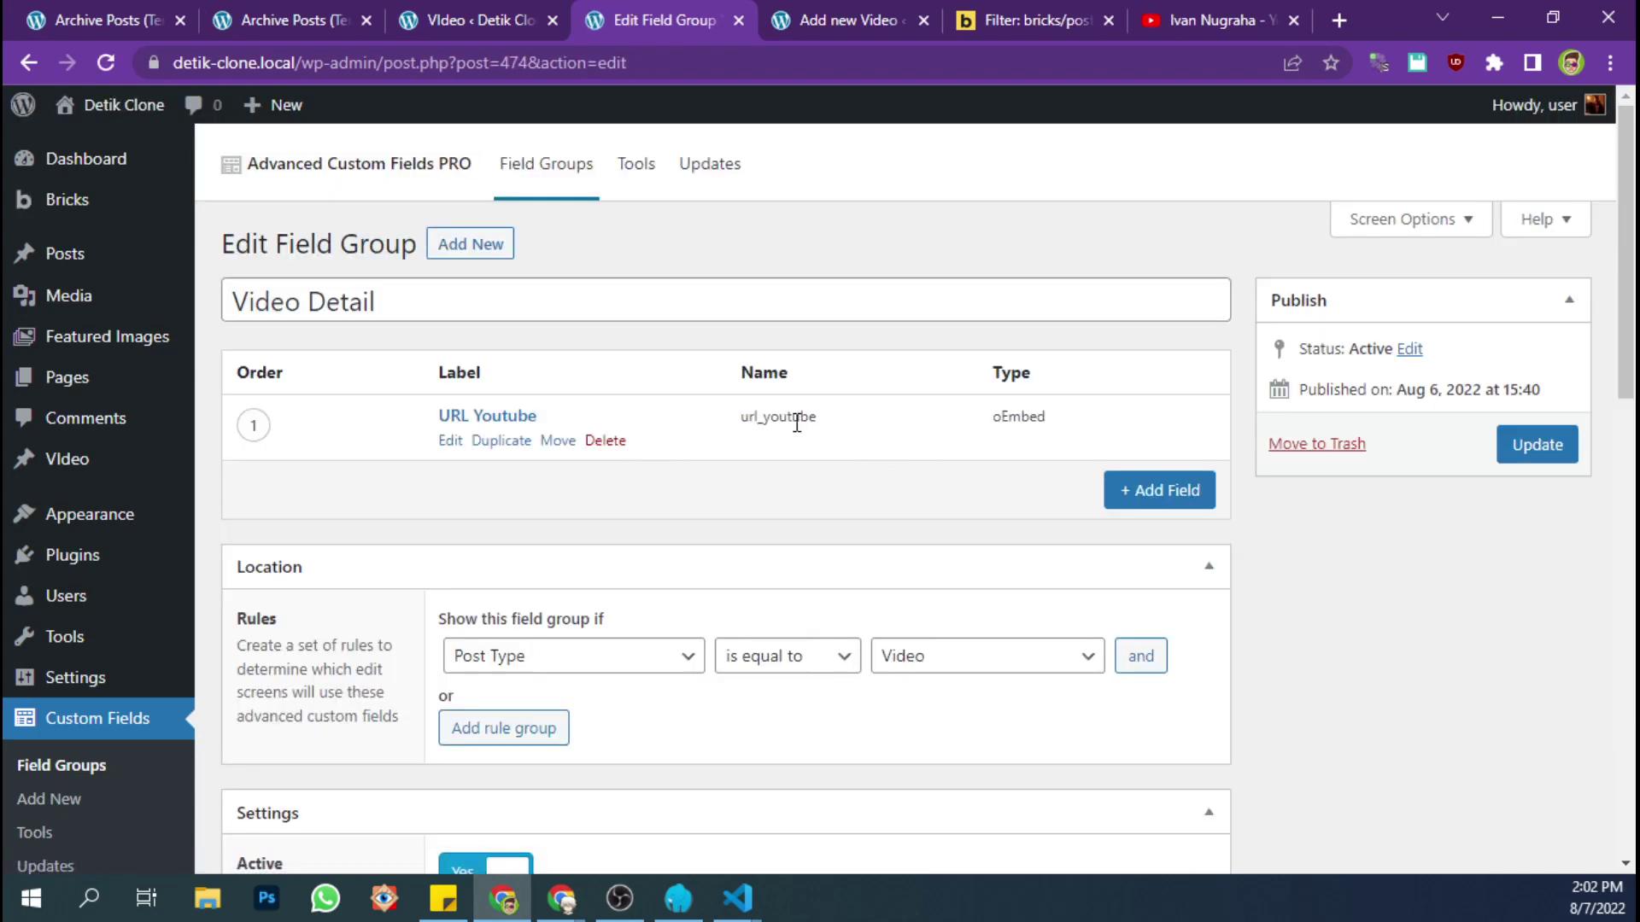
- Expand the URL Youtube field and copy its field name
{"action": "double_click", "coordinate": [794, 418]}
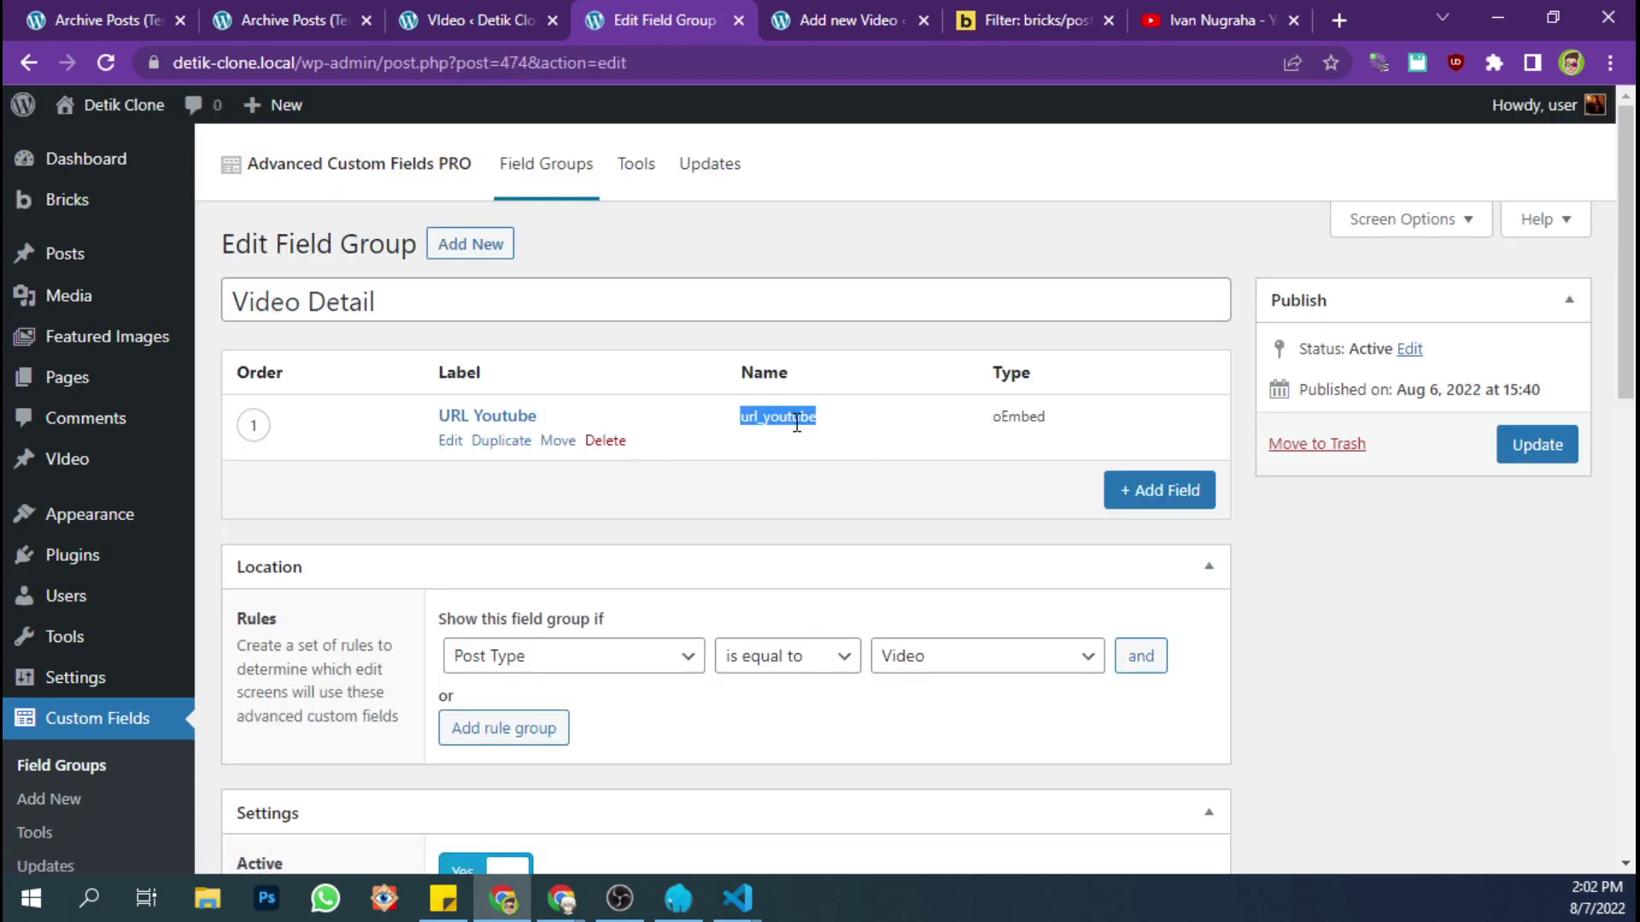
{"action": "left_click", "coordinate": [446, 442]}
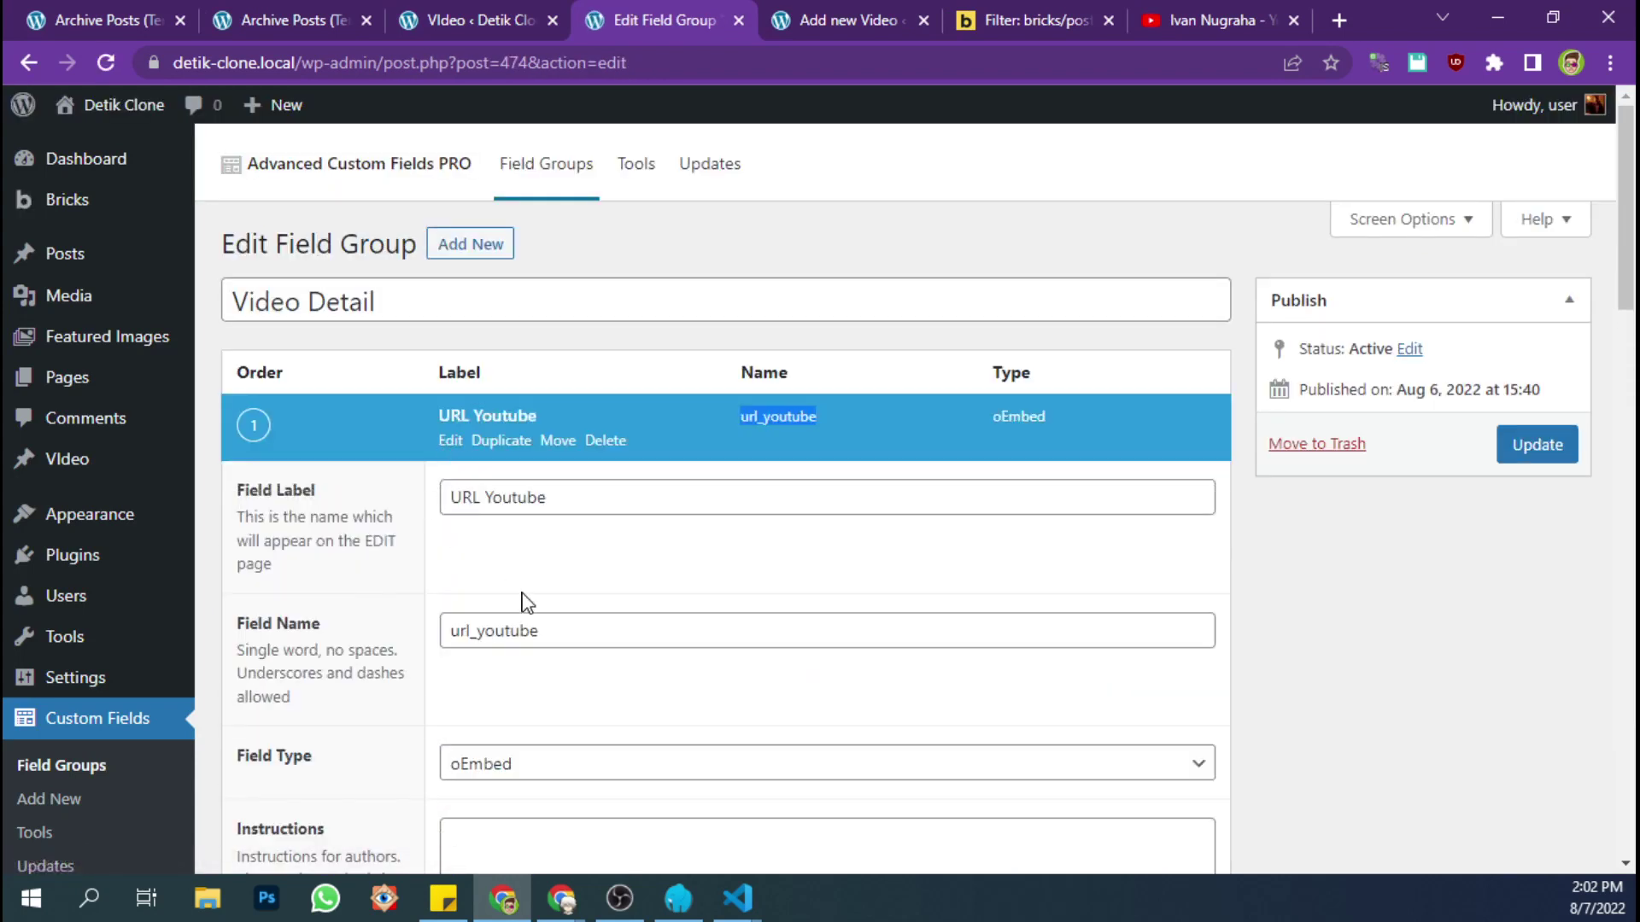
{"action": "left_click", "coordinate": [554, 630]}
{"action": "left_click_drag", "start_coordinate": [554, 629], "coordinate": [414, 622]}
{"action": "key", "text": "ctrl+c"}
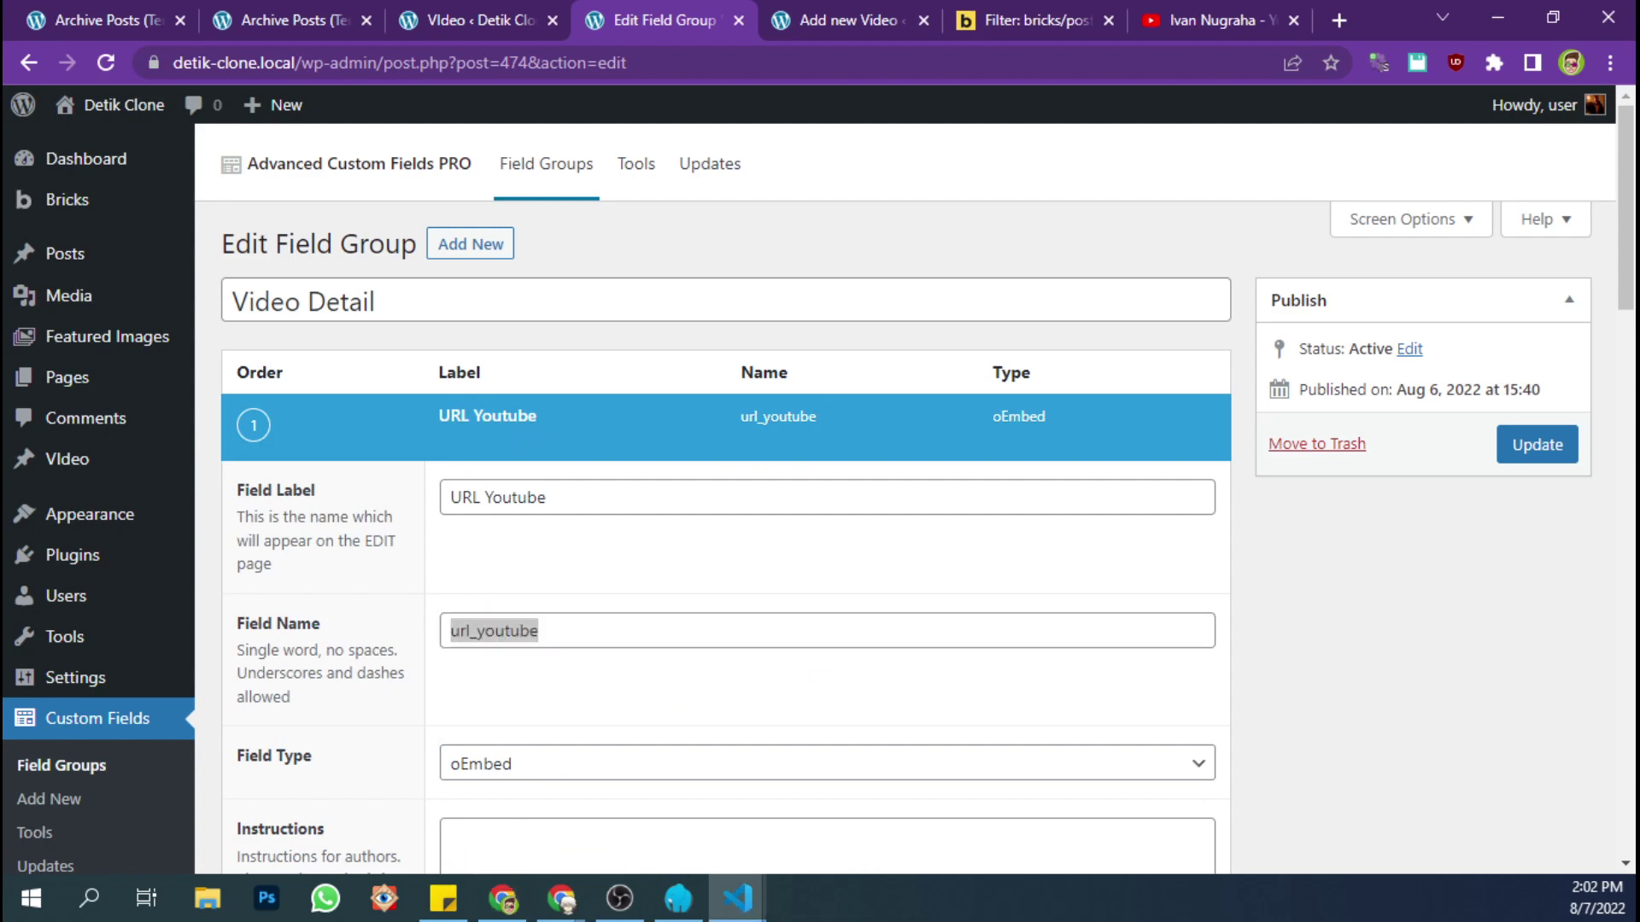
- In Visual Studio Code, replace the get_field name in generate_video_thumbnail with the copied url_youtube and save functions.php
{"action": "key", "text": "alt+Tab"}
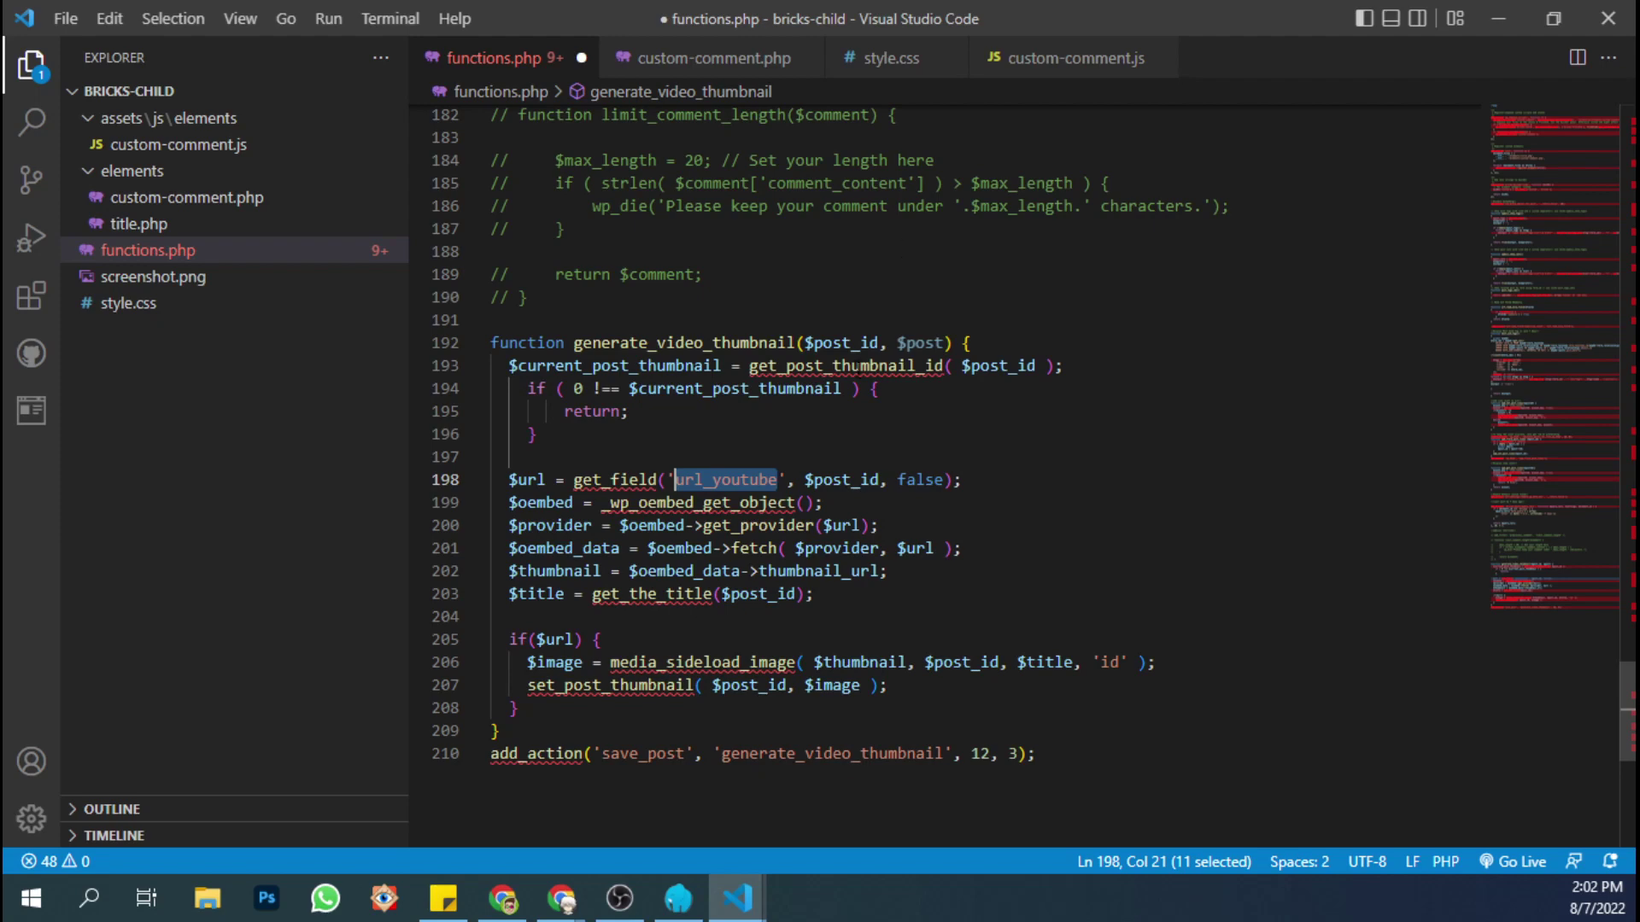
{"action": "left_click", "coordinate": [821, 479]}
{"action": "left_click_drag", "start_coordinate": [777, 479], "coordinate": [676, 480]}
{"action": "key", "text": "ctrl+v"}
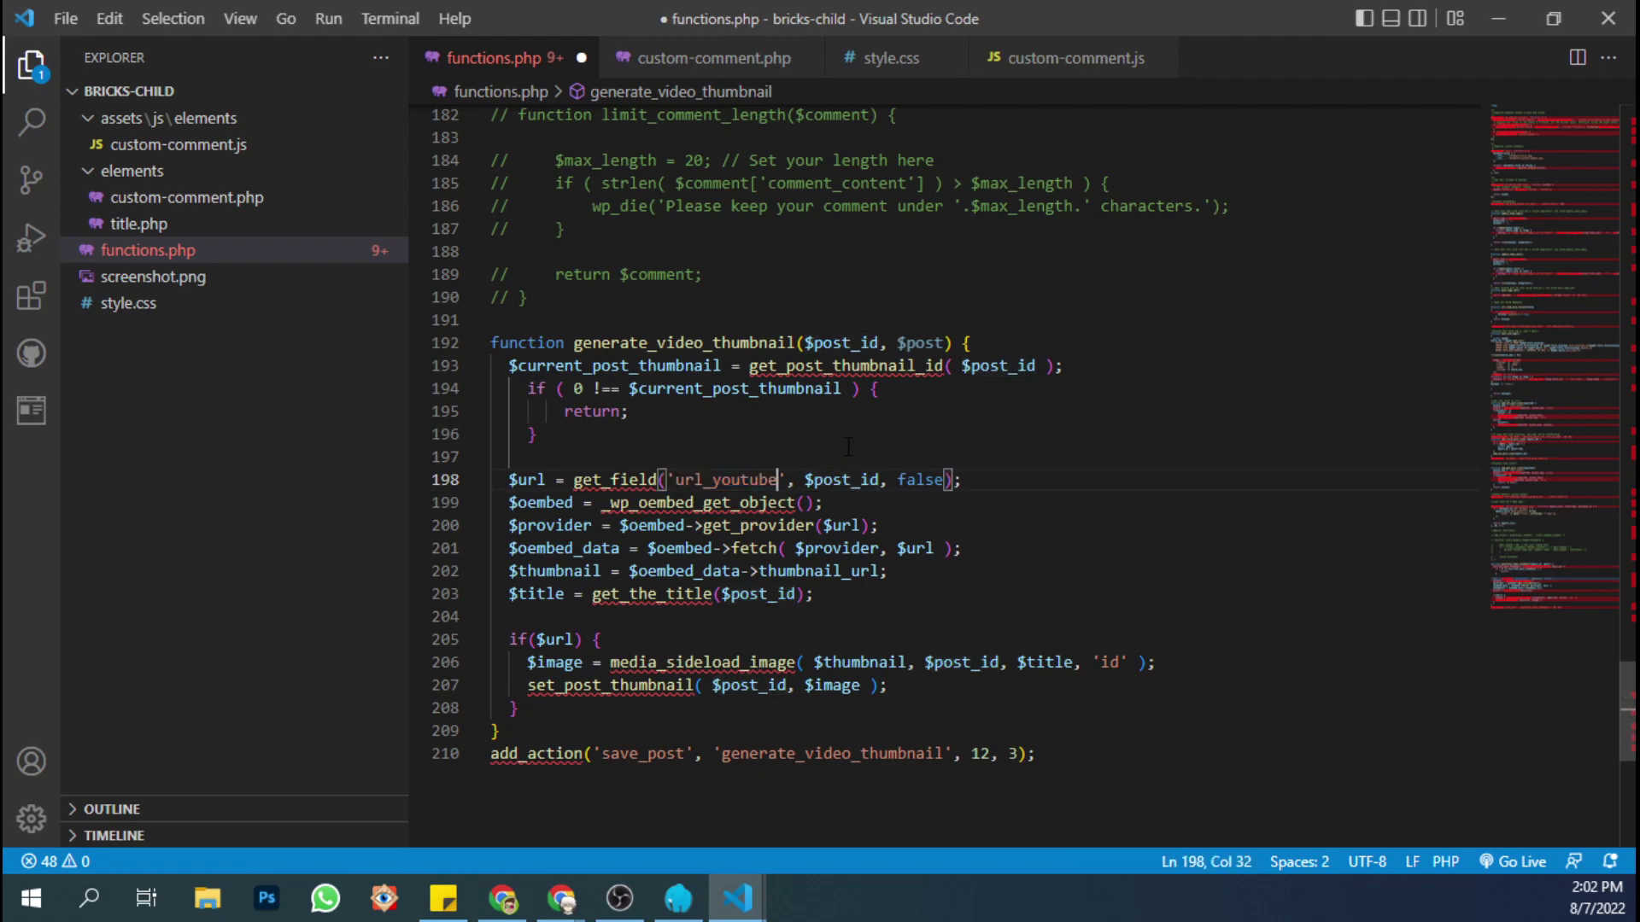
{"action": "key", "text": "ctrl+s"}
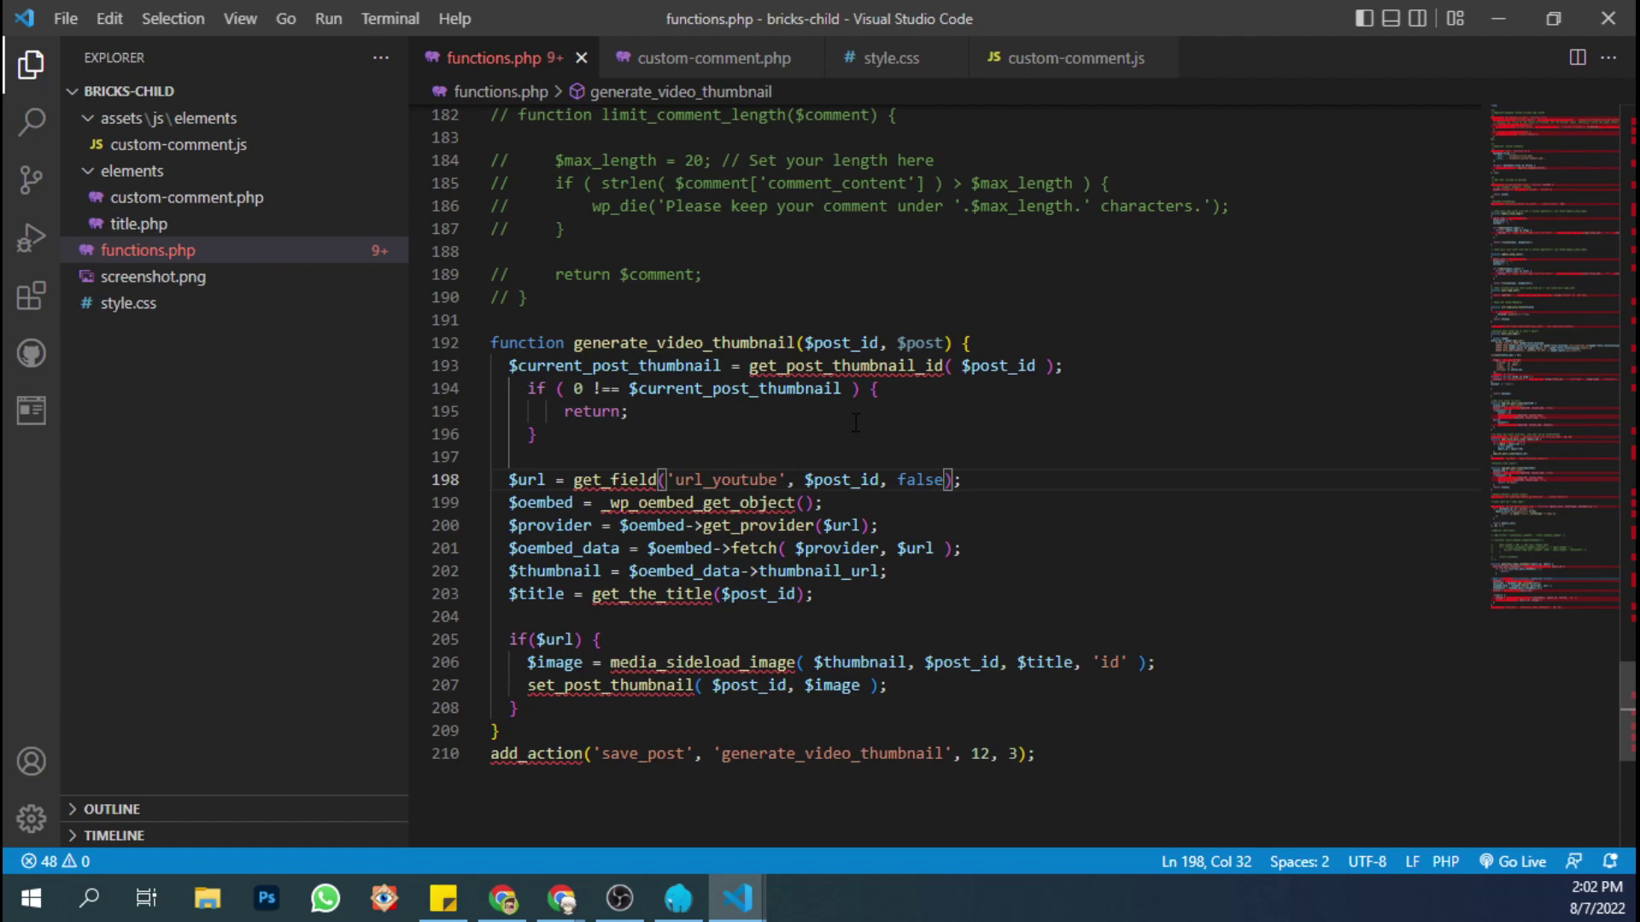
- Copy the link address of the YouTube video "Bricks Builder: Limit Comment Character" and return to the new Video form
{"action": "left_click", "coordinate": [1499, 17]}
{"action": "left_click", "coordinate": [769, 15]}
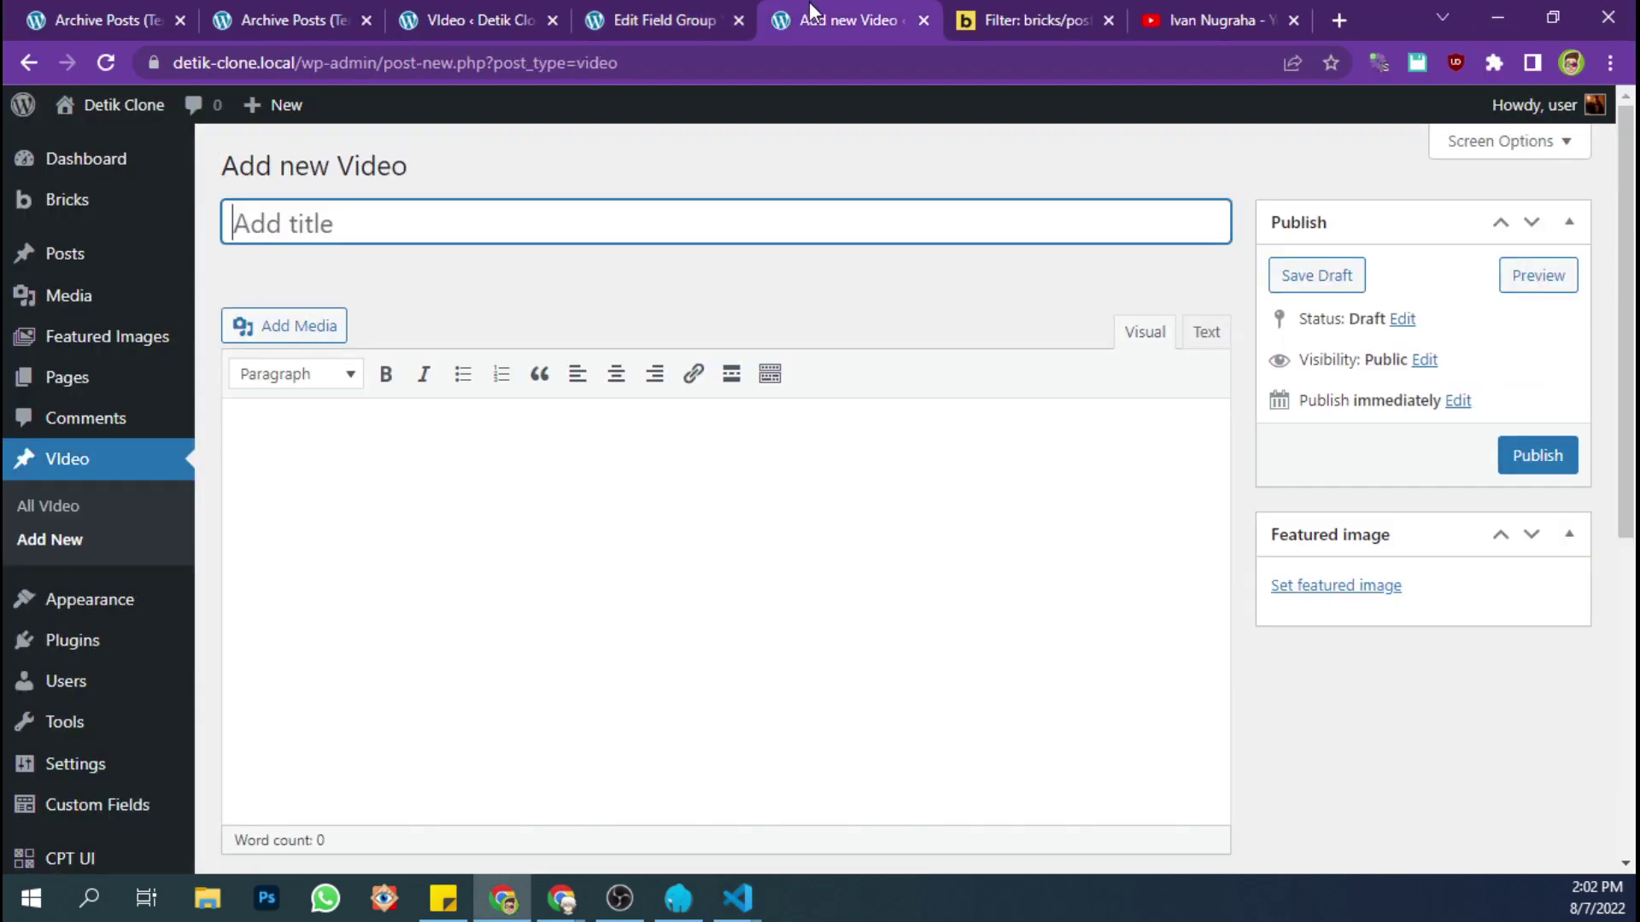
{"action": "left_click", "coordinate": [1250, 7]}
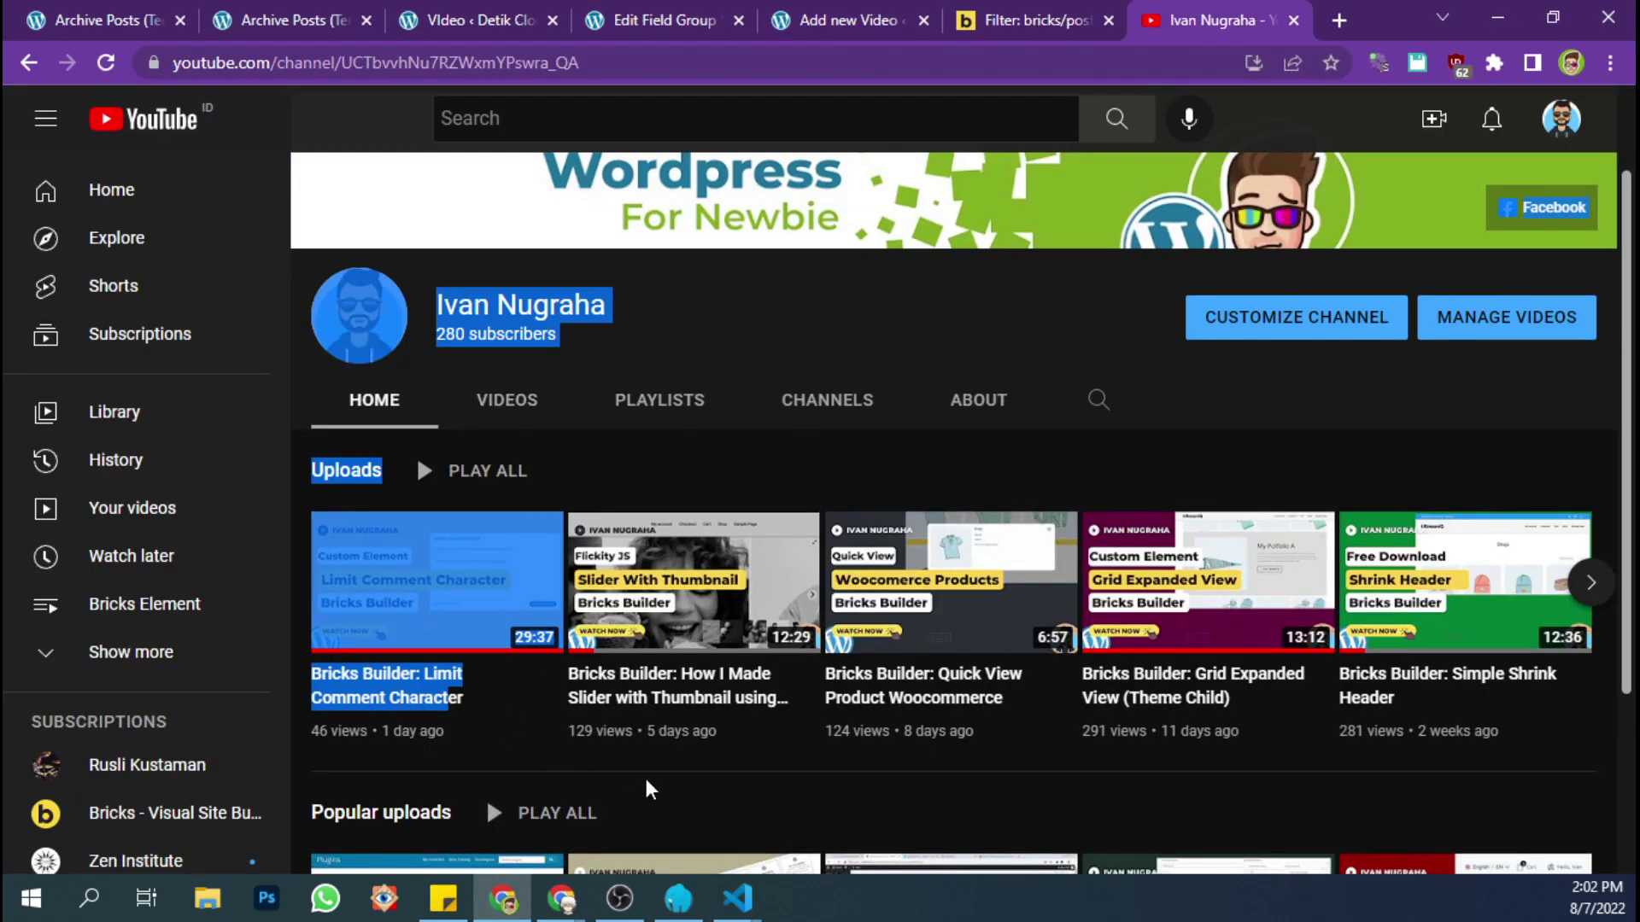
{"action": "mouse_move", "coordinate": [418, 640]}
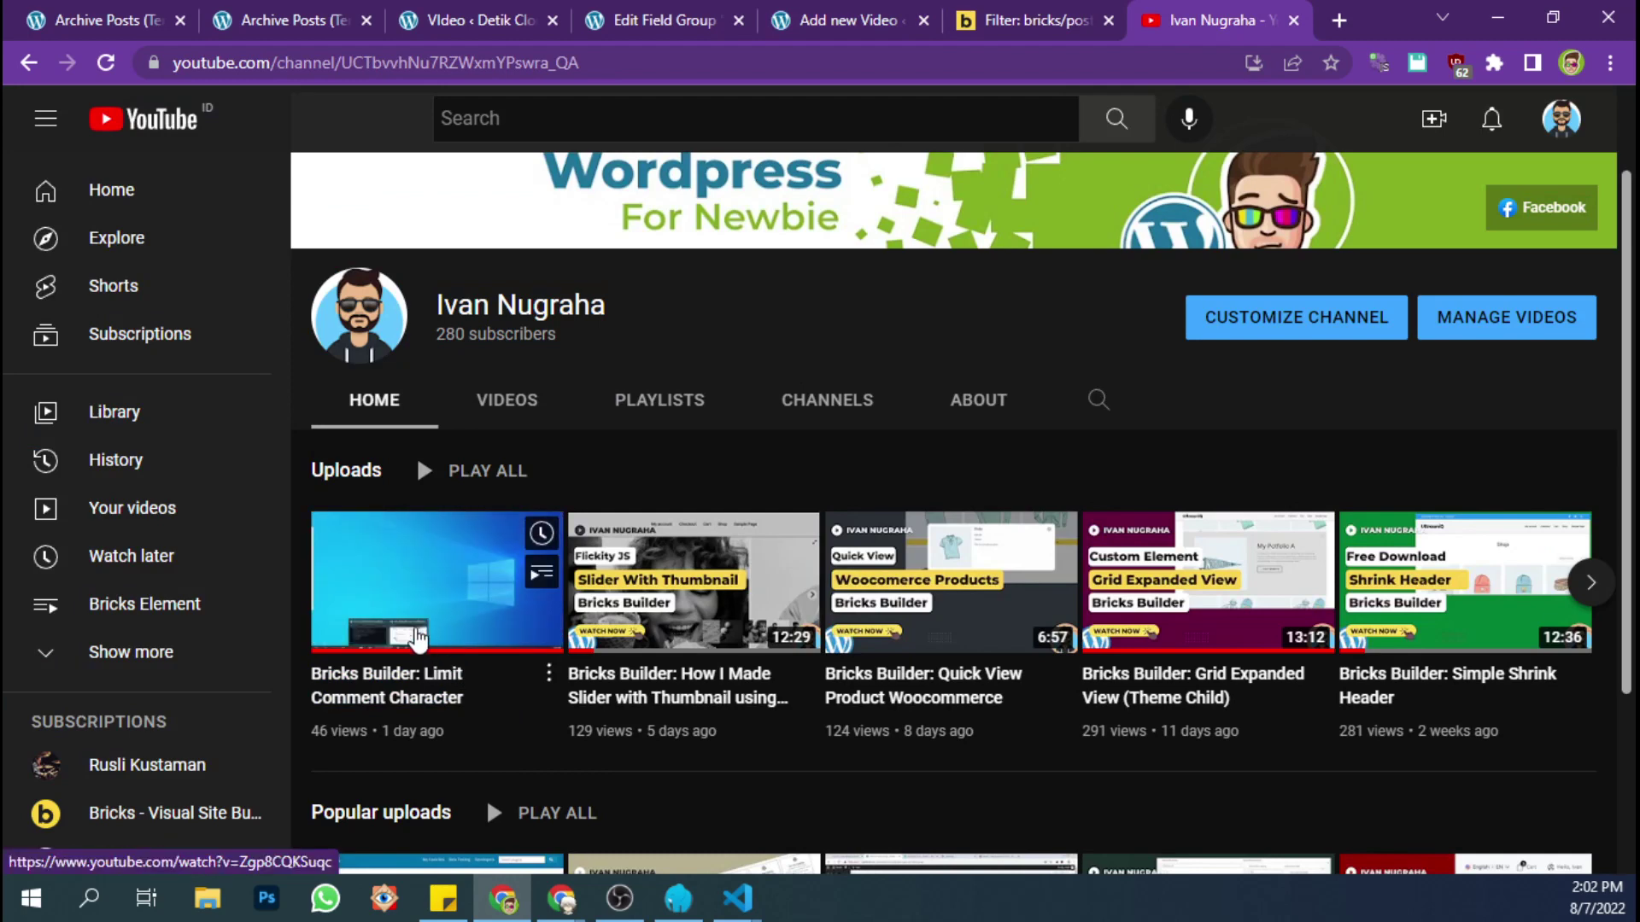
{"action": "right_click", "coordinate": [405, 680]}
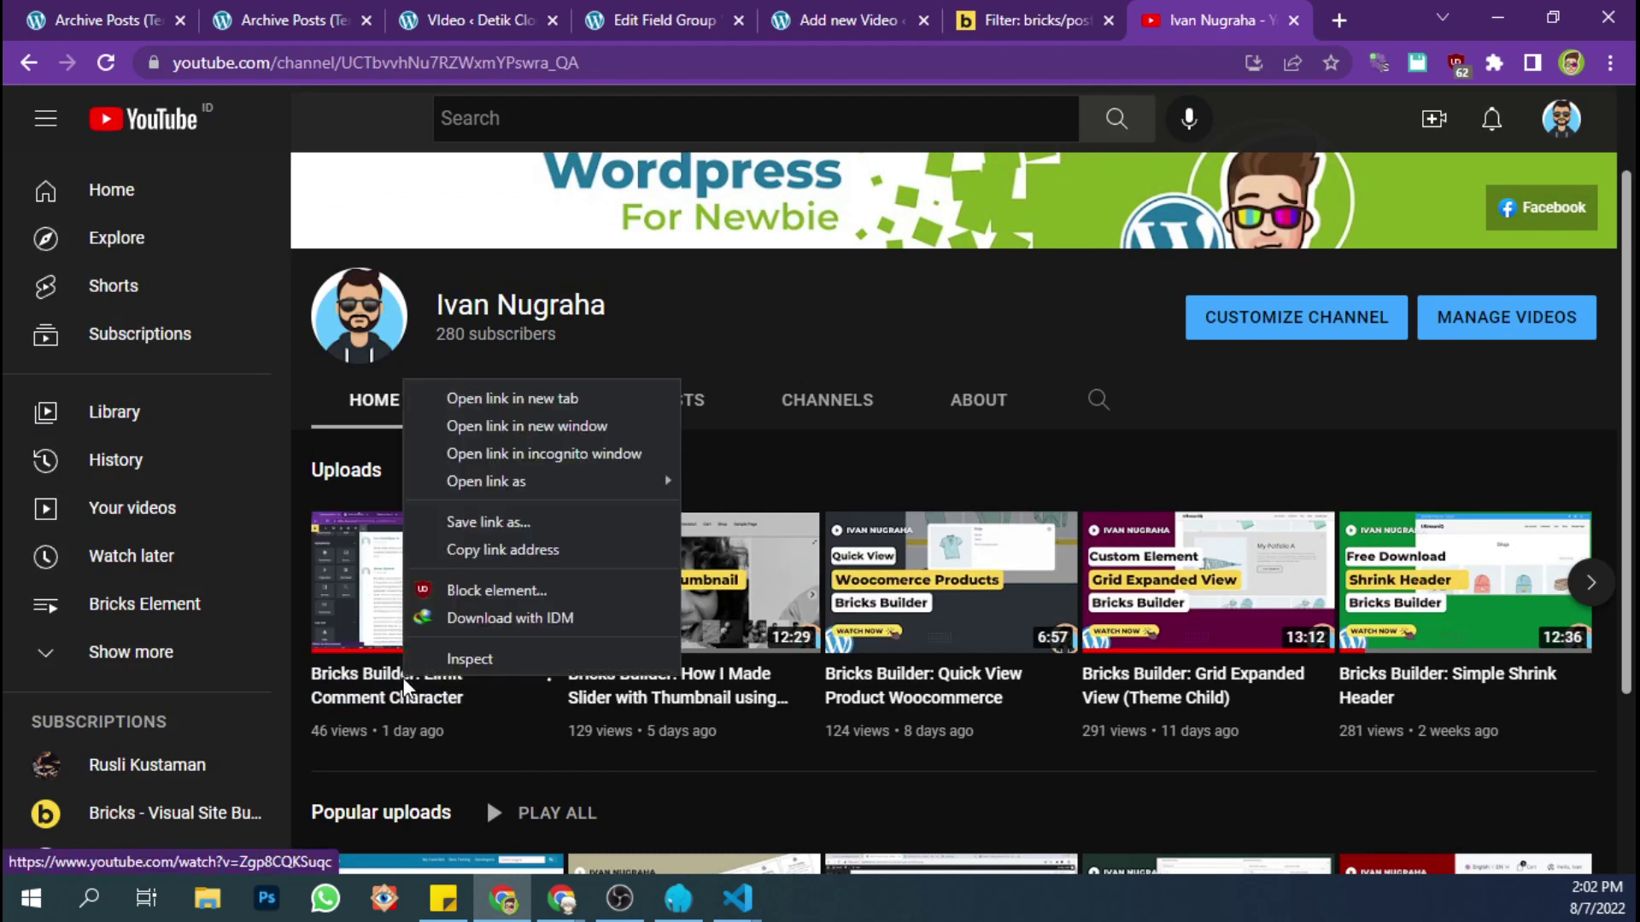
{"action": "left_click", "coordinate": [517, 554]}
{"action": "left_click", "coordinate": [798, 10]}
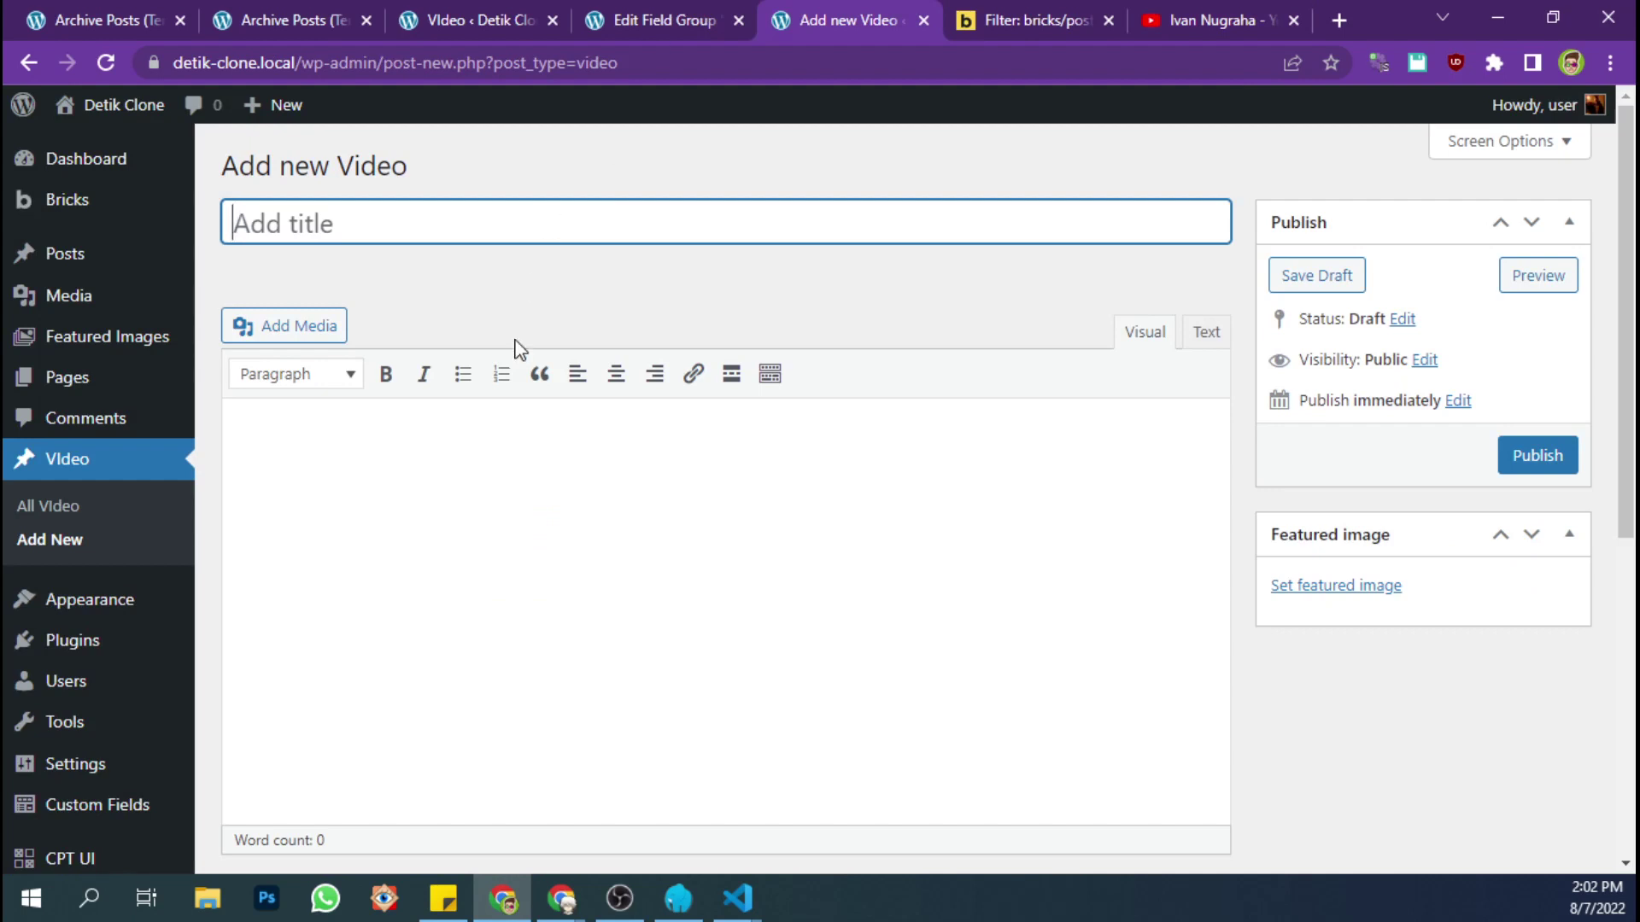
- Paste the copied YouTube link into the URL Youtube field of the new video
{"action": "scroll", "coordinate": [512, 483], "scroll_direction": "down", "scroll_amount": 6}
{"action": "left_click", "coordinate": [476, 425]}
{"action": "key", "text": "ctrl+v"}
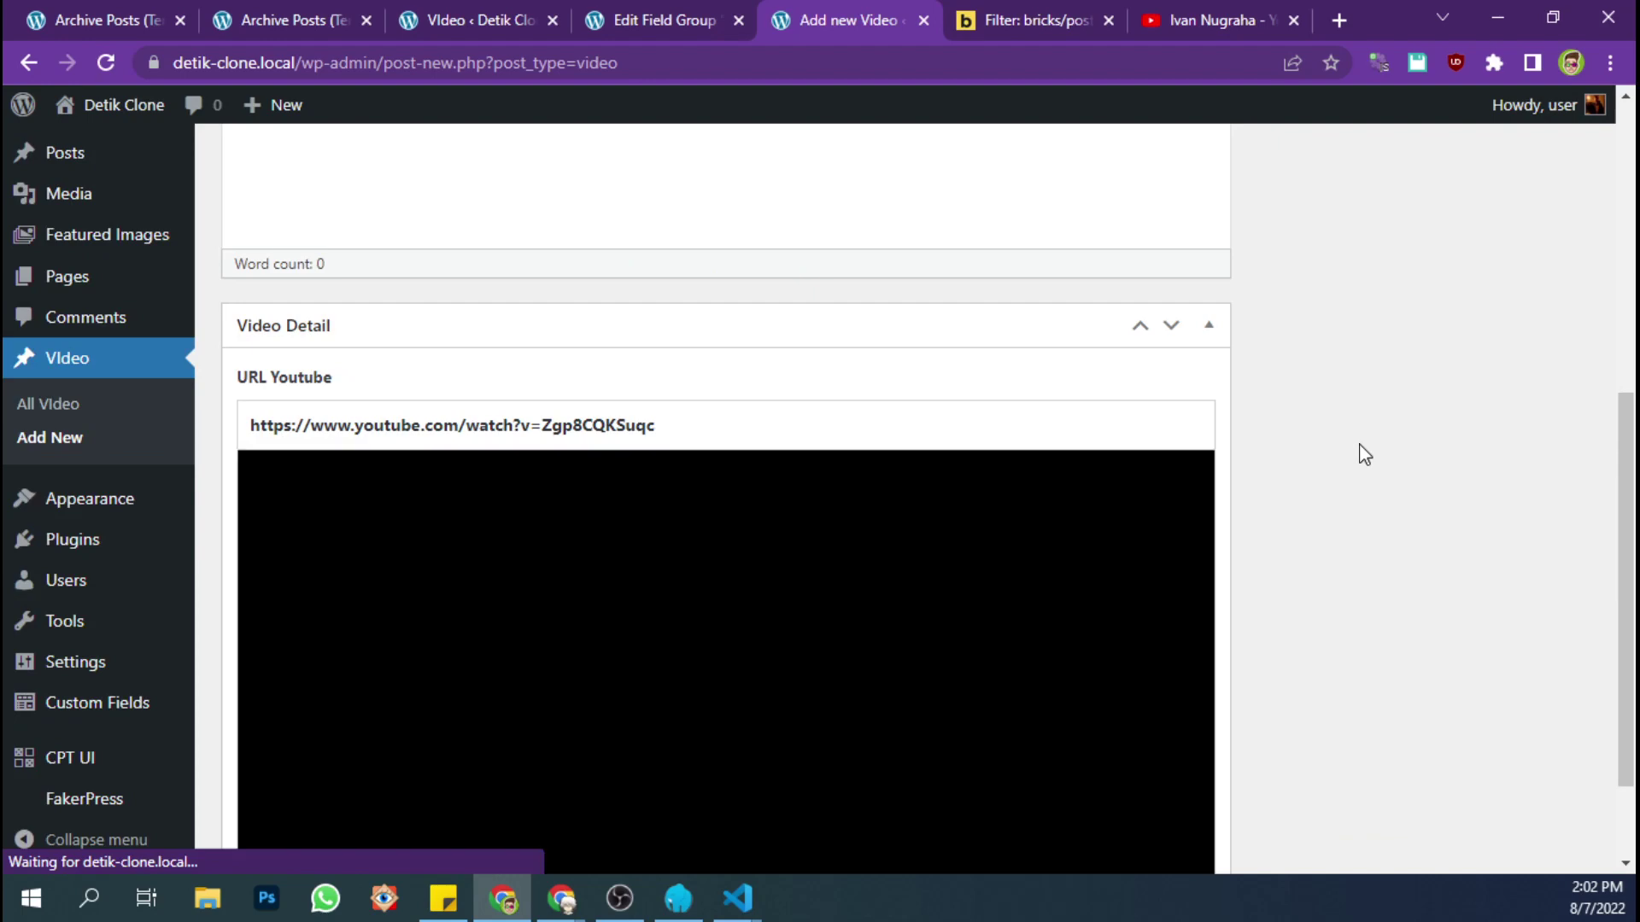
{"action": "scroll", "coordinate": [622, 372], "scroll_direction": "up", "scroll_amount": 5}
{"action": "scroll", "coordinate": [483, 256], "scroll_direction": "up", "scroll_amount": 1}
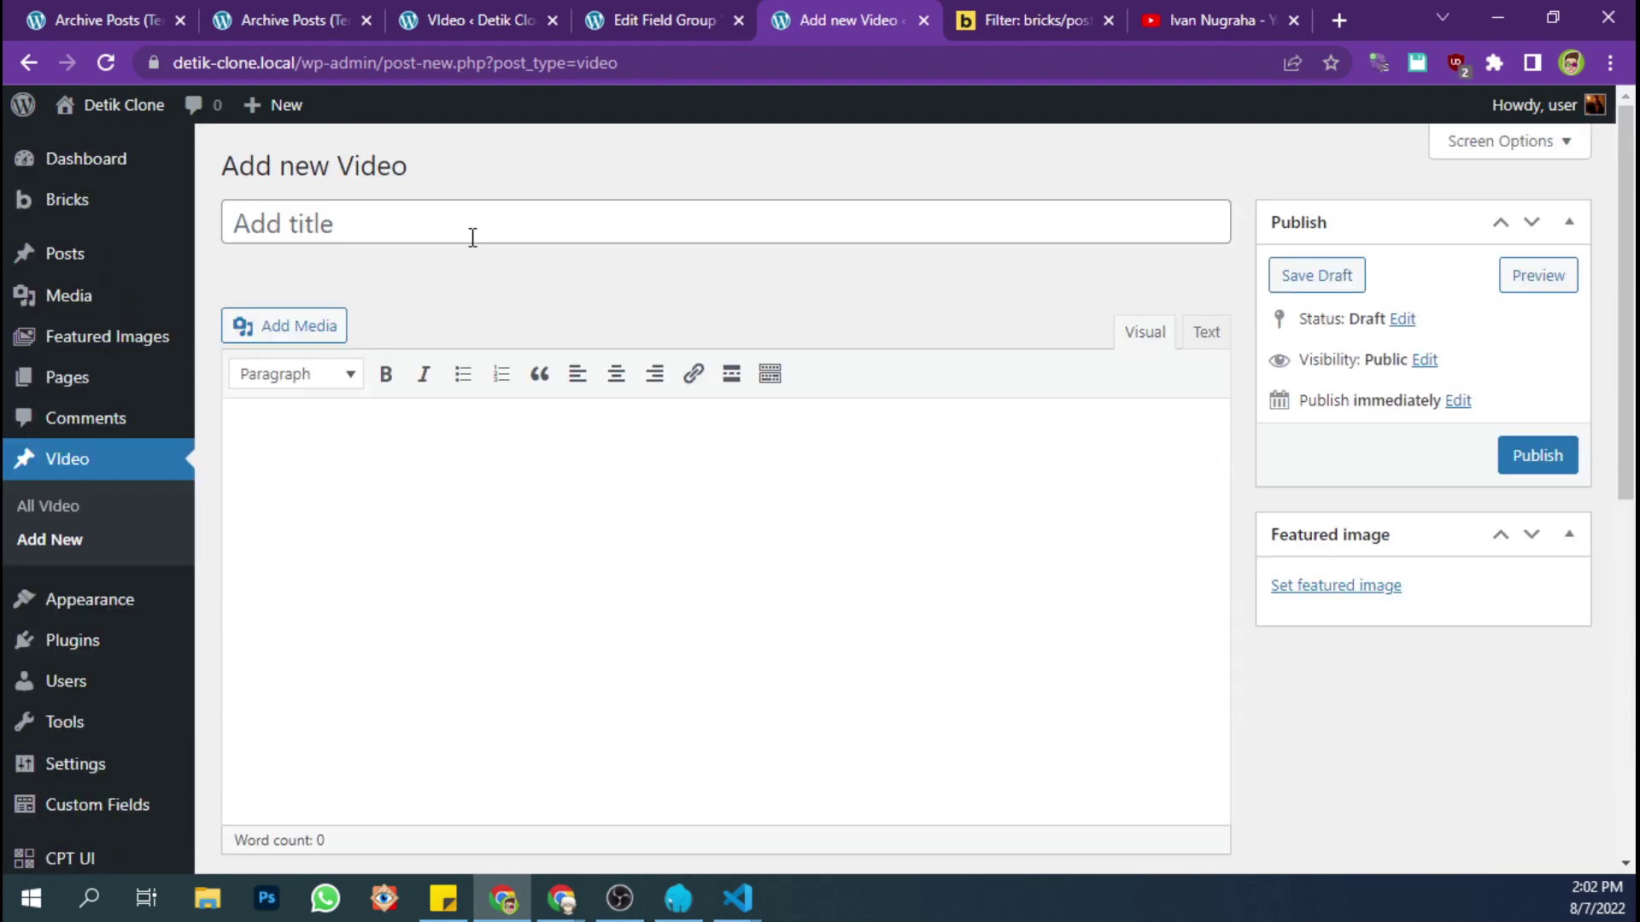
- Give the new video the title "Title A"
{"action": "left_click", "coordinate": [470, 223]}
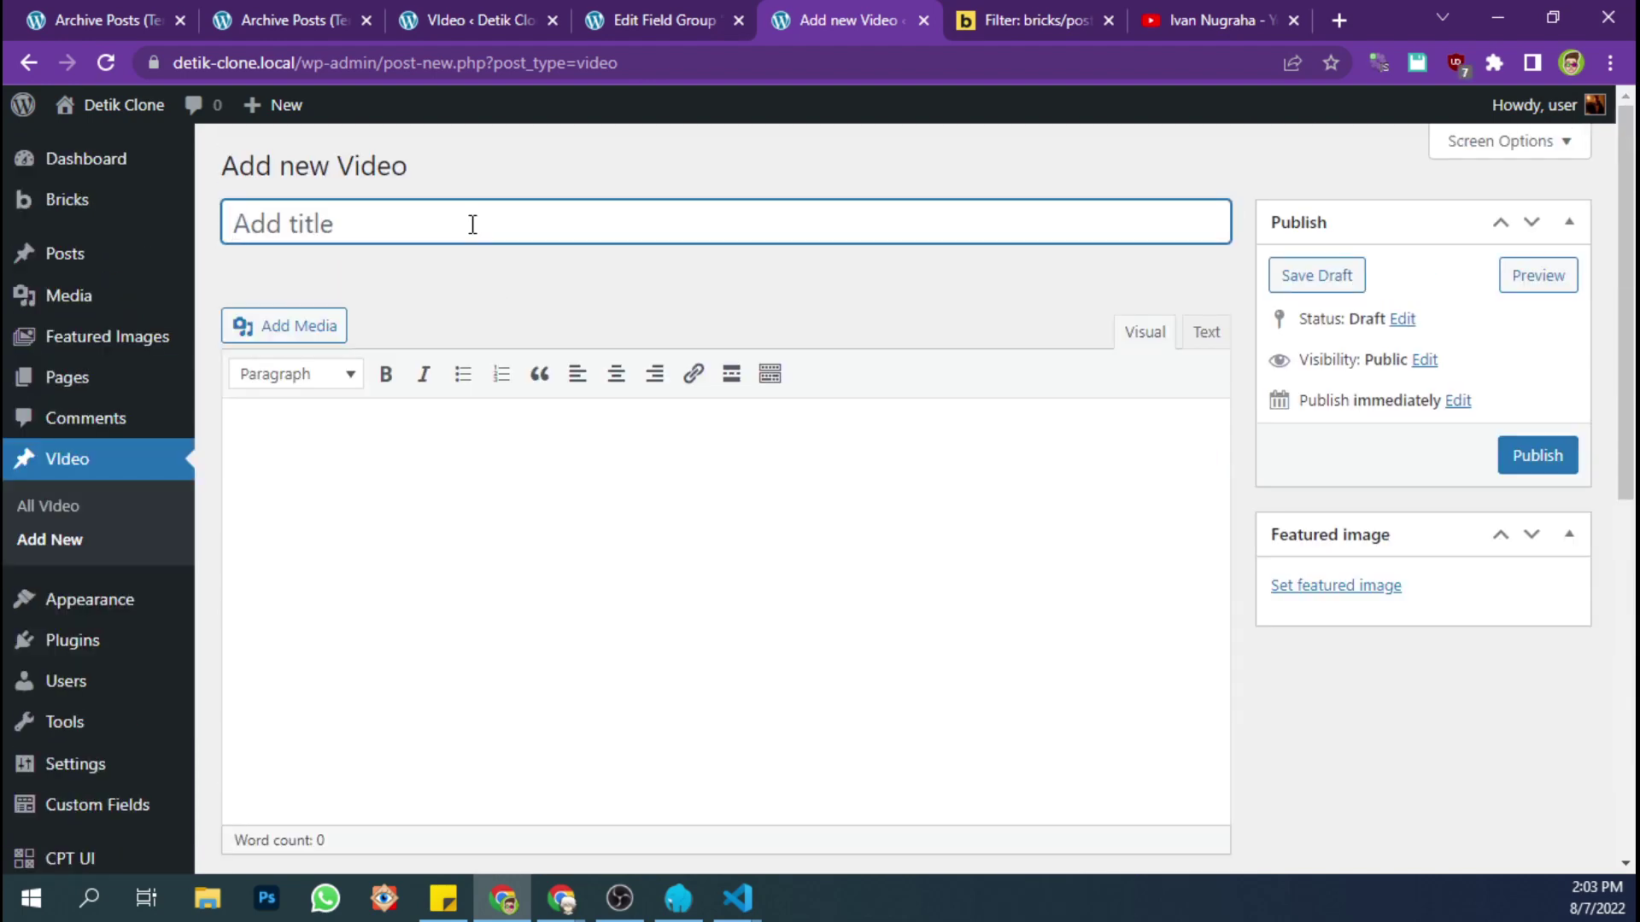
{"action": "type", "text": "T"}
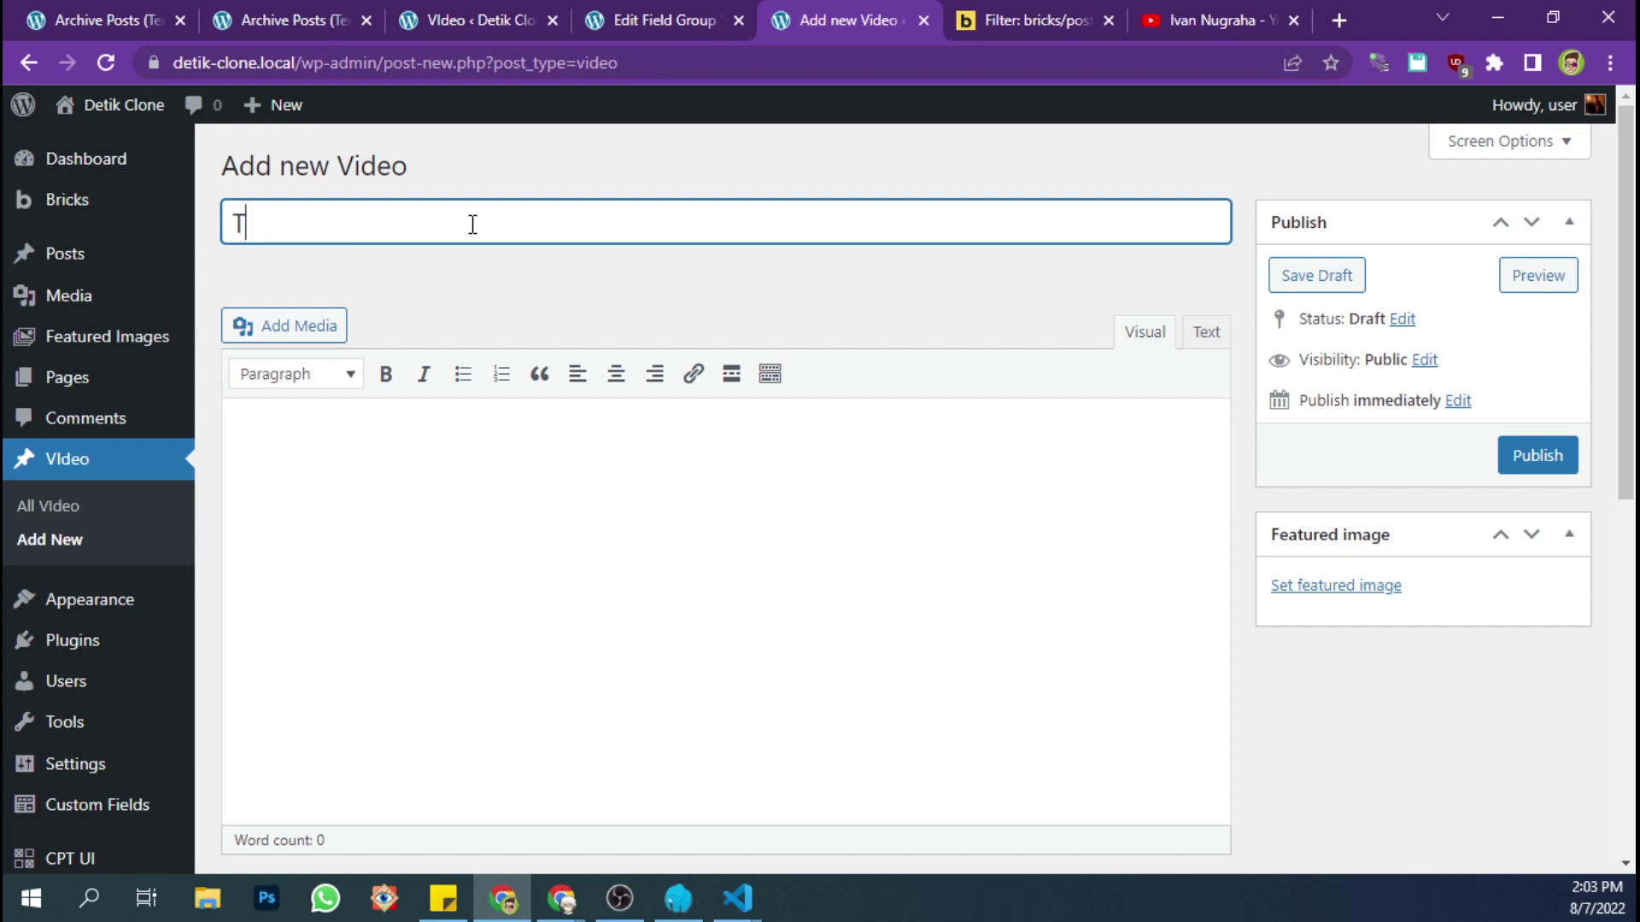
{"action": "type", "text": "itle A"}
- Enter "Description..." as the video's content, correcting the misspelled letters
{"action": "left_click", "coordinate": [442, 538]}
{"action": "type", "text": "DEacri"}
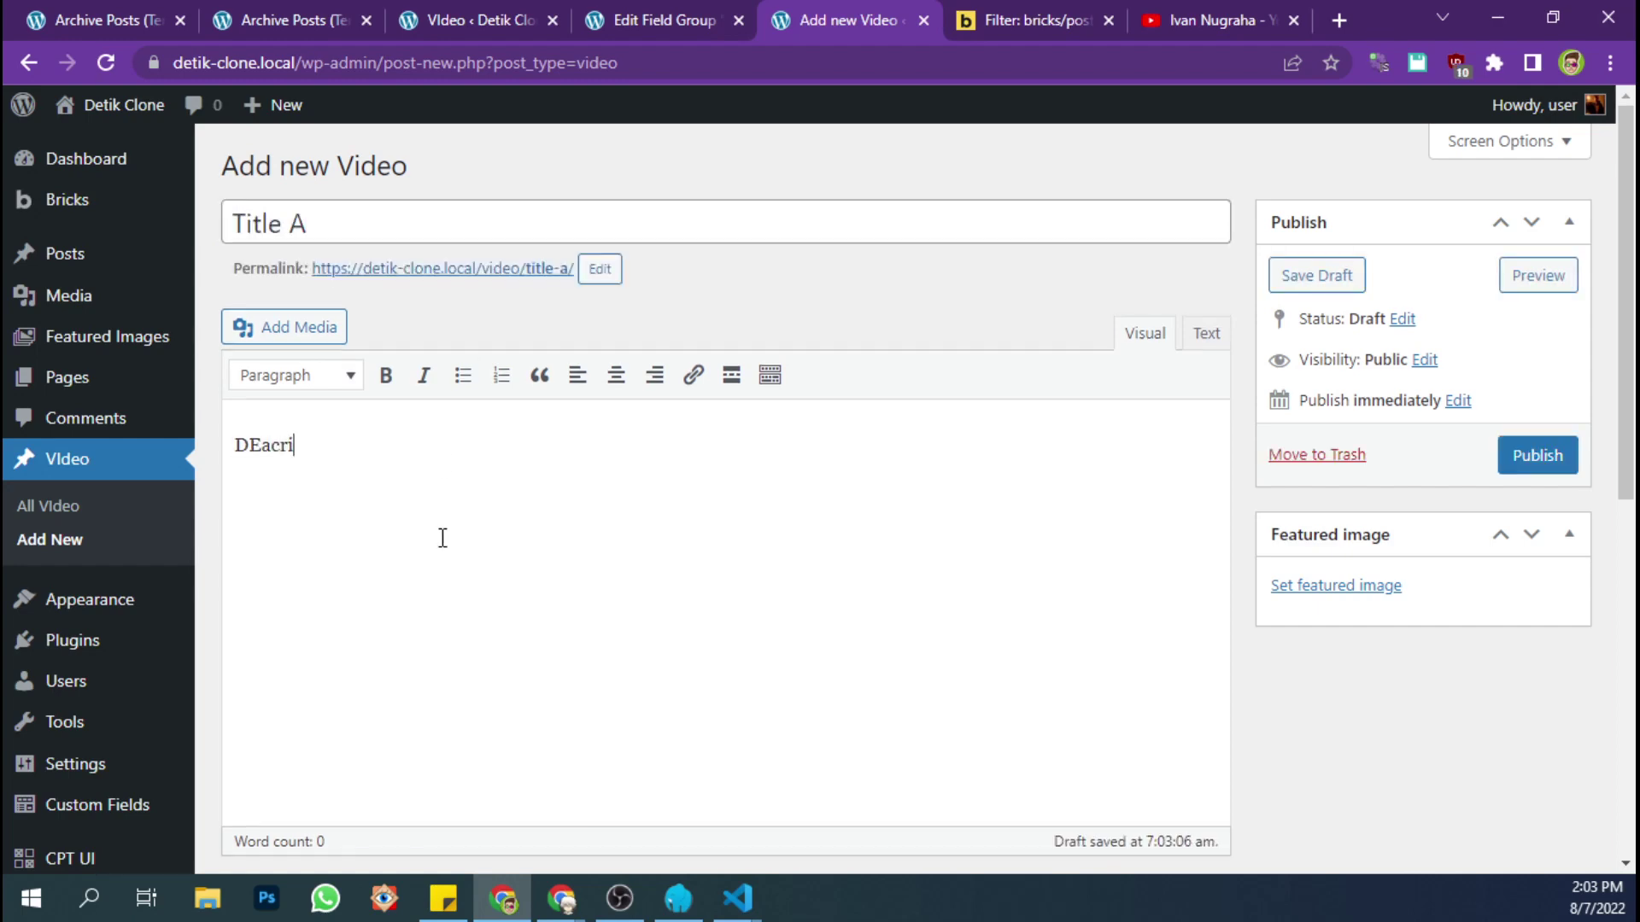
{"action": "type", "text": "tipn"}
{"action": "key", "text": "Left"}
{"action": "key", "text": "Left"}
{"action": "key", "text": "Left"}
{"action": "key", "text": "Left"}
{"action": "key", "text": "Left"}
{"action": "key", "text": "Left"}
{"action": "key", "text": "Left"}
{"action": "key", "text": "BackSpace"}
{"action": "key", "text": "BackSpace"}
{"action": "type", "text": "es"}
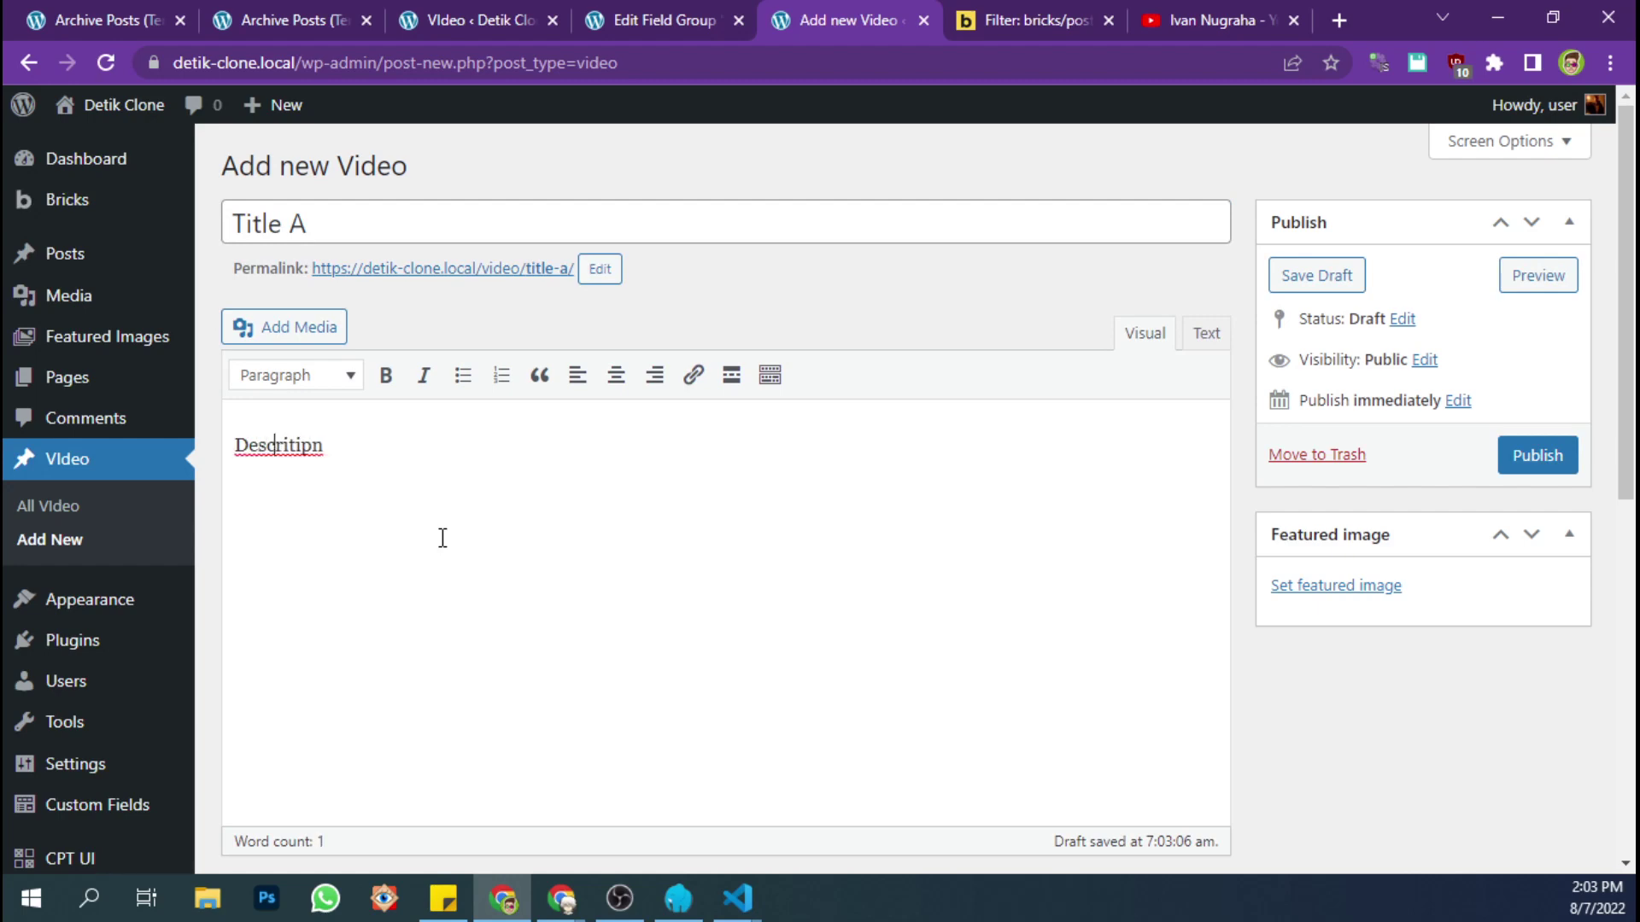
{"action": "key", "text": "Right"}
{"action": "key", "text": "Right"}
{"action": "key", "text": "Right"}
{"action": "key", "text": "Right"}
{"action": "key", "text": "Delete"}
{"action": "key", "text": "Delete"}
{"action": "key", "text": "Delete"}
{"action": "key", "text": "Delete"}
{"action": "type", "text": "ption"}
{"action": "key", "text": "BackSpace"}
{"action": "type", "text": "n..."}
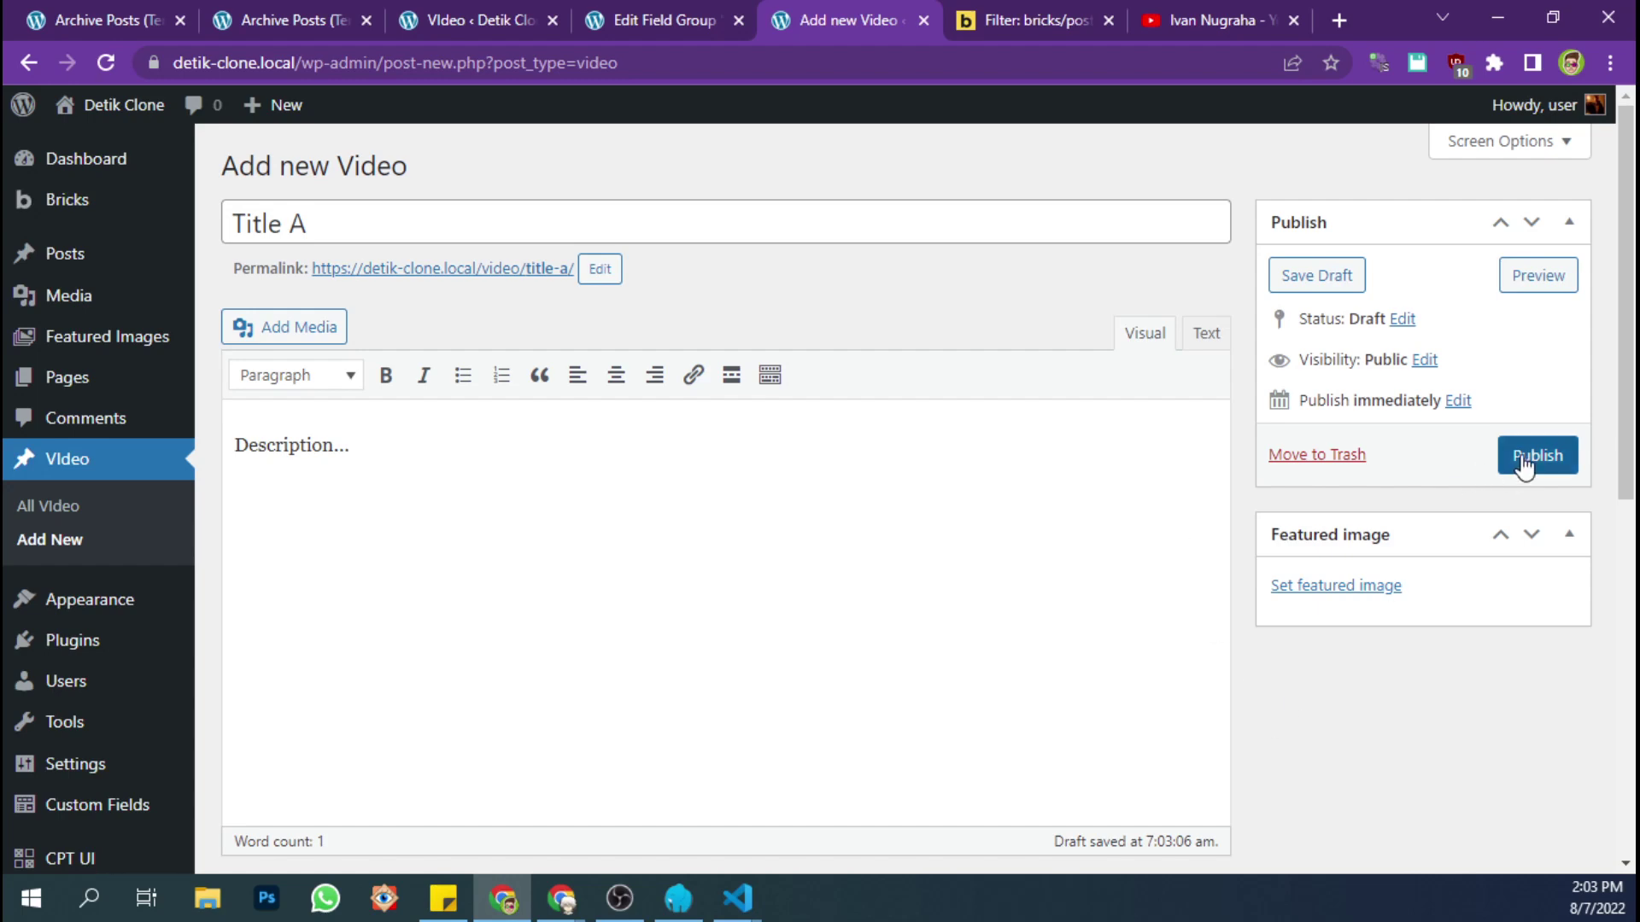
- Check the thumbnail of "Bricks Builder: Limit Comment Character" on the YouTube channel page and return to the new video form
{"action": "scroll", "coordinate": [1524, 465], "scroll_direction": "down", "scroll_amount": 1}
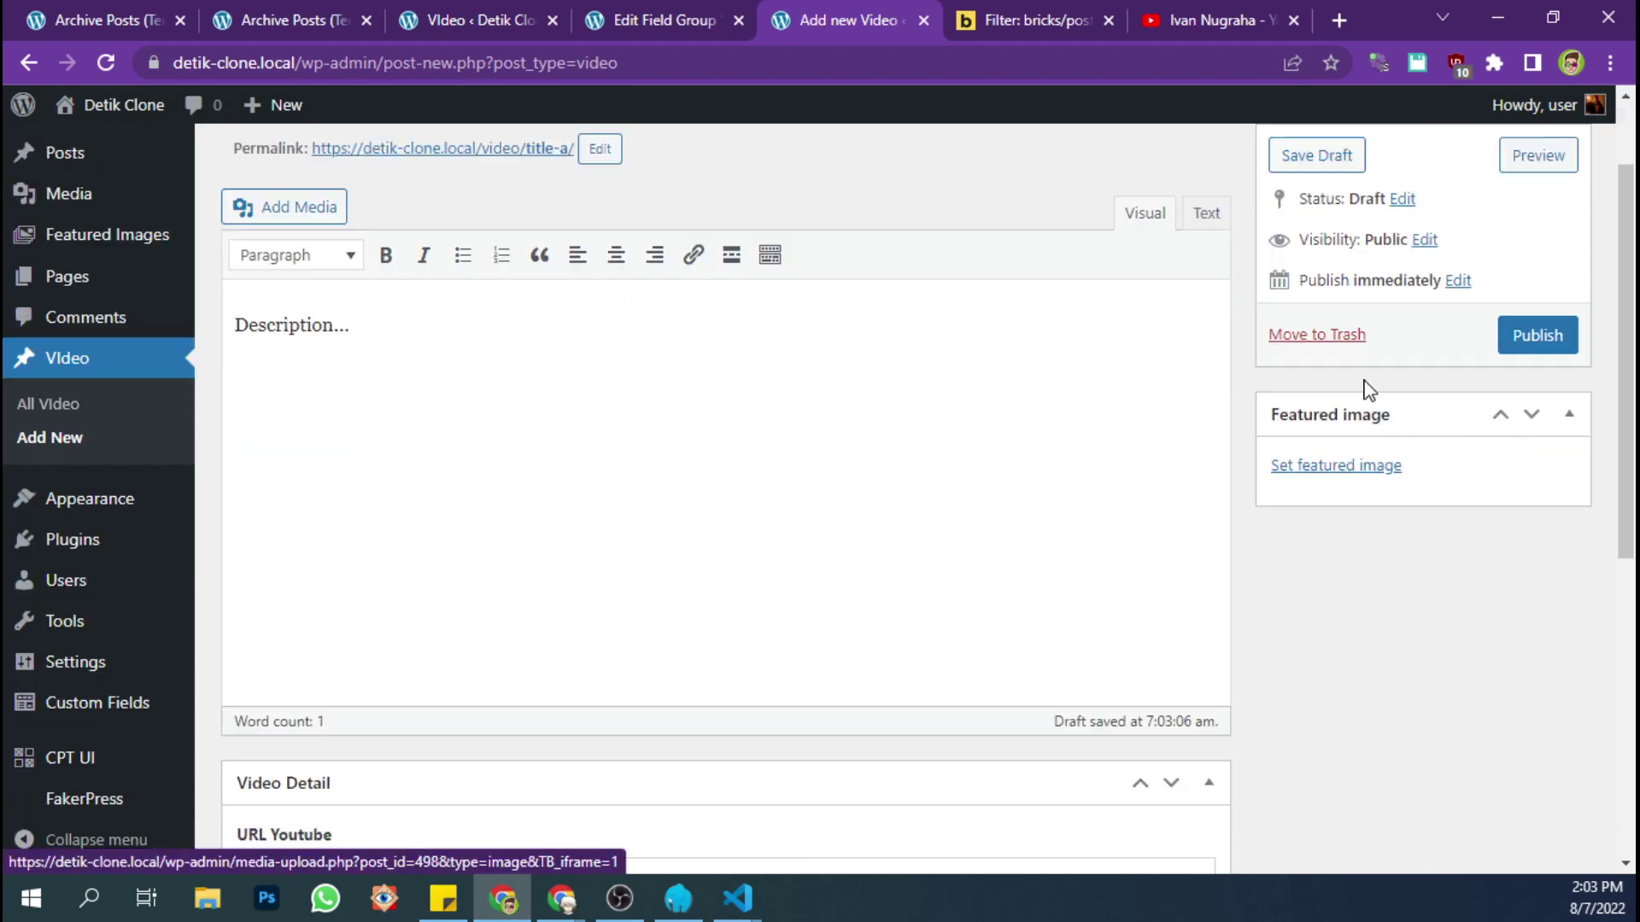
{"action": "left_click", "coordinate": [1059, 15]}
{"action": "left_click", "coordinate": [1170, 3]}
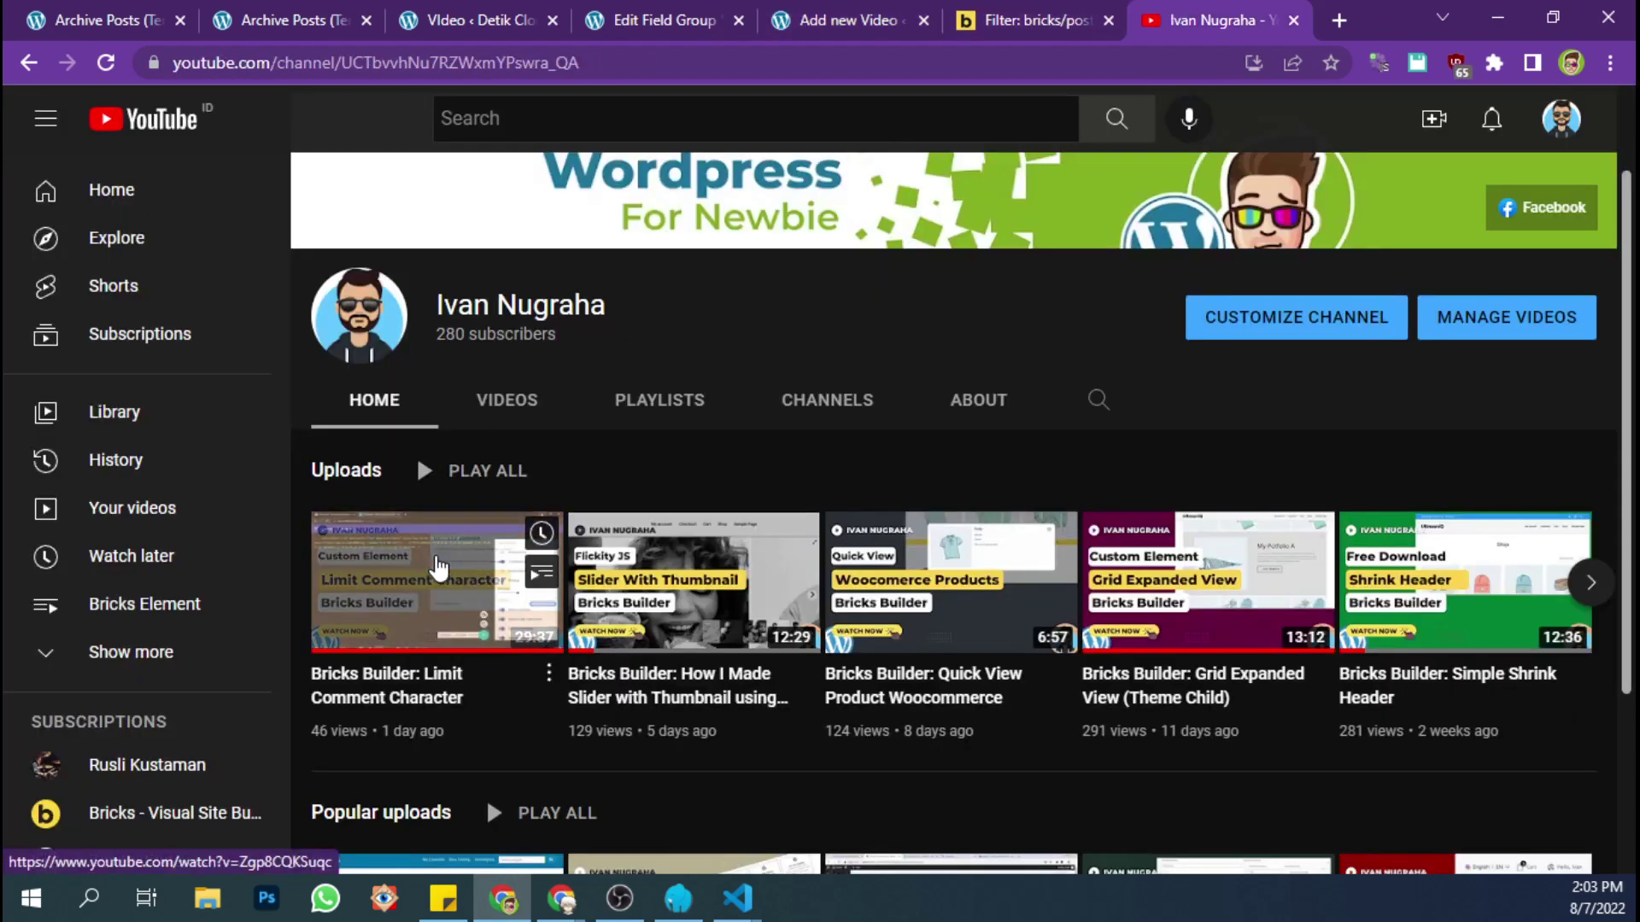
{"action": "left_click", "coordinate": [827, 3]}
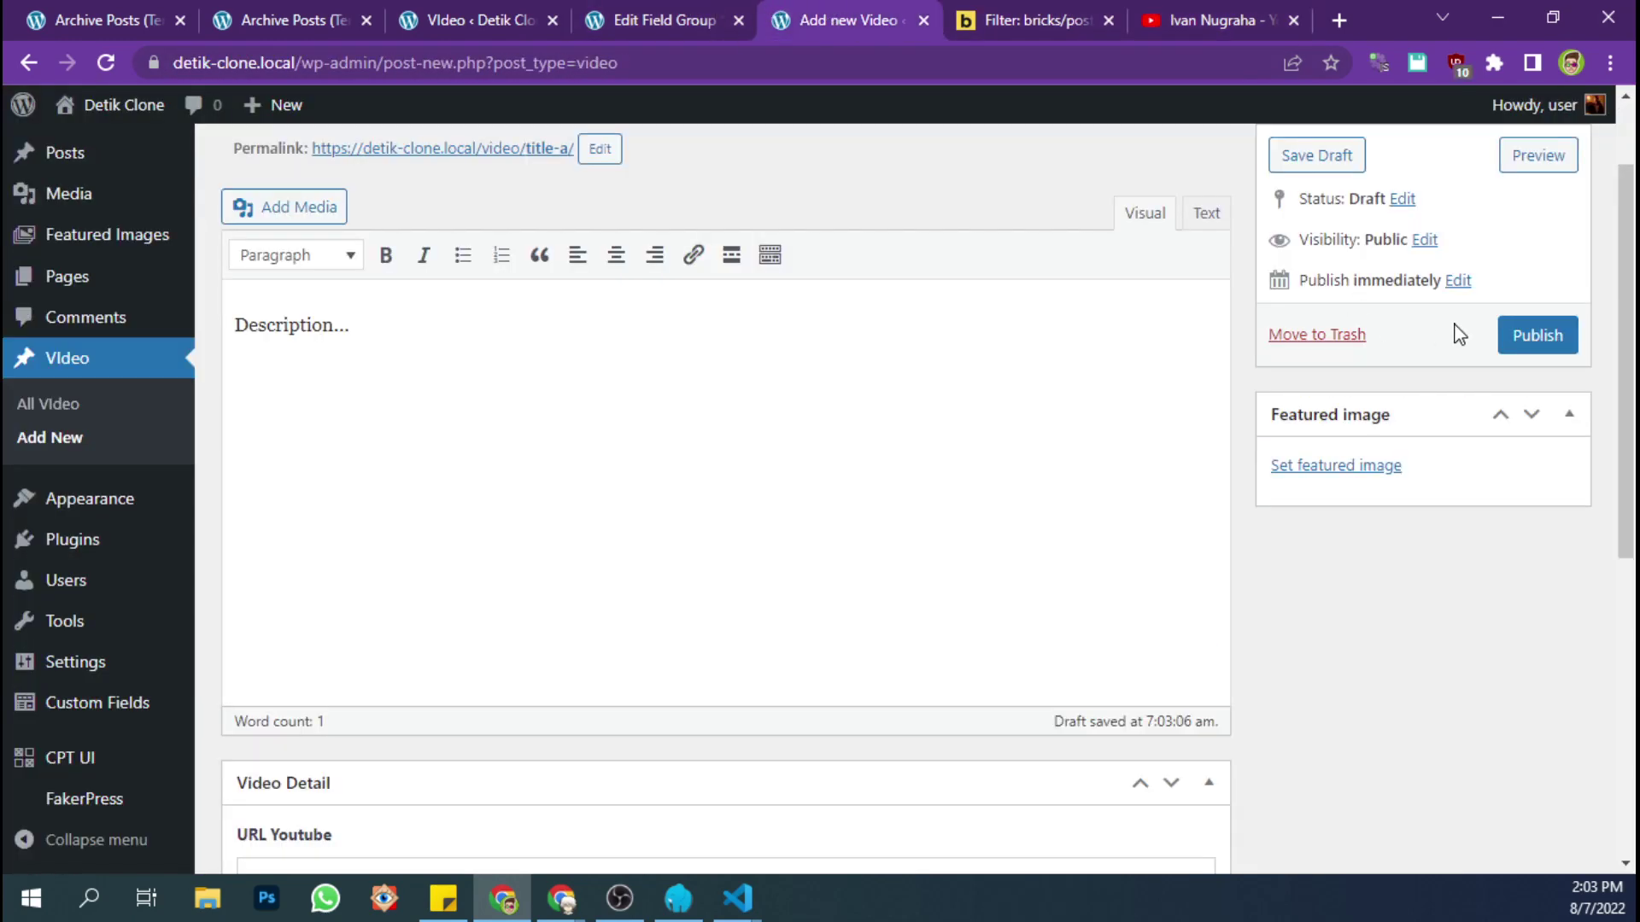
- Publish the video and compare its featured image with the video embedded under URL Youtube
{"action": "left_click", "coordinate": [1533, 334]}
{"action": "scroll", "coordinate": [1413, 580], "scroll_direction": "down", "scroll_amount": 1}
{"action": "scroll", "coordinate": [1414, 579], "scroll_direction": "down", "scroll_amount": 2}
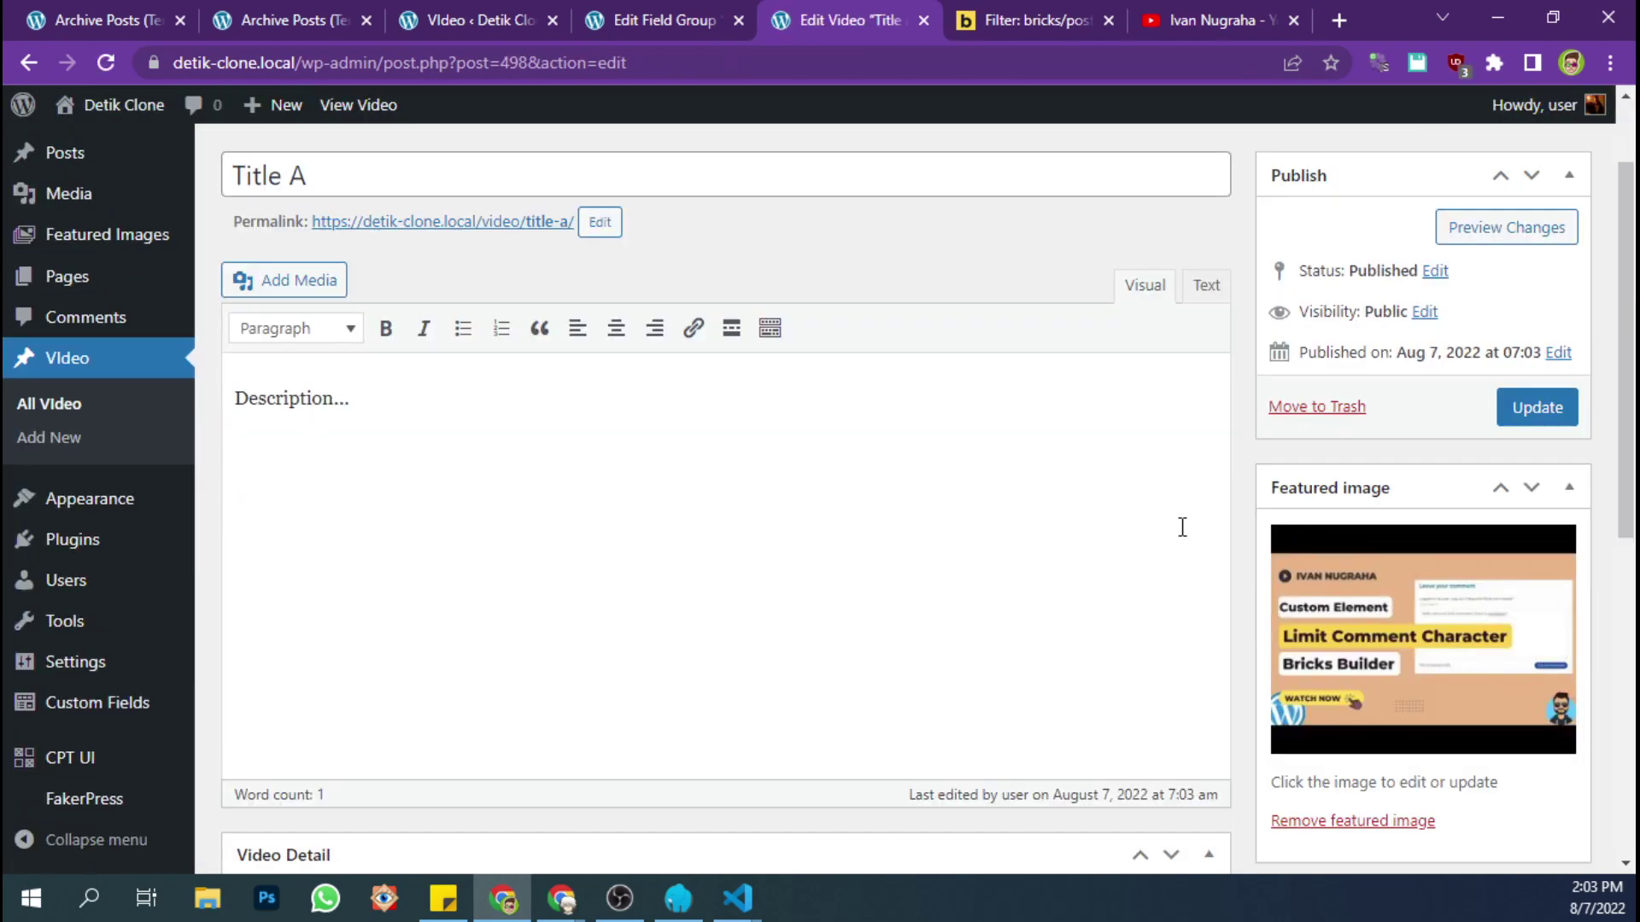
{"action": "scroll", "coordinate": [915, 490], "scroll_direction": "down", "scroll_amount": 4}
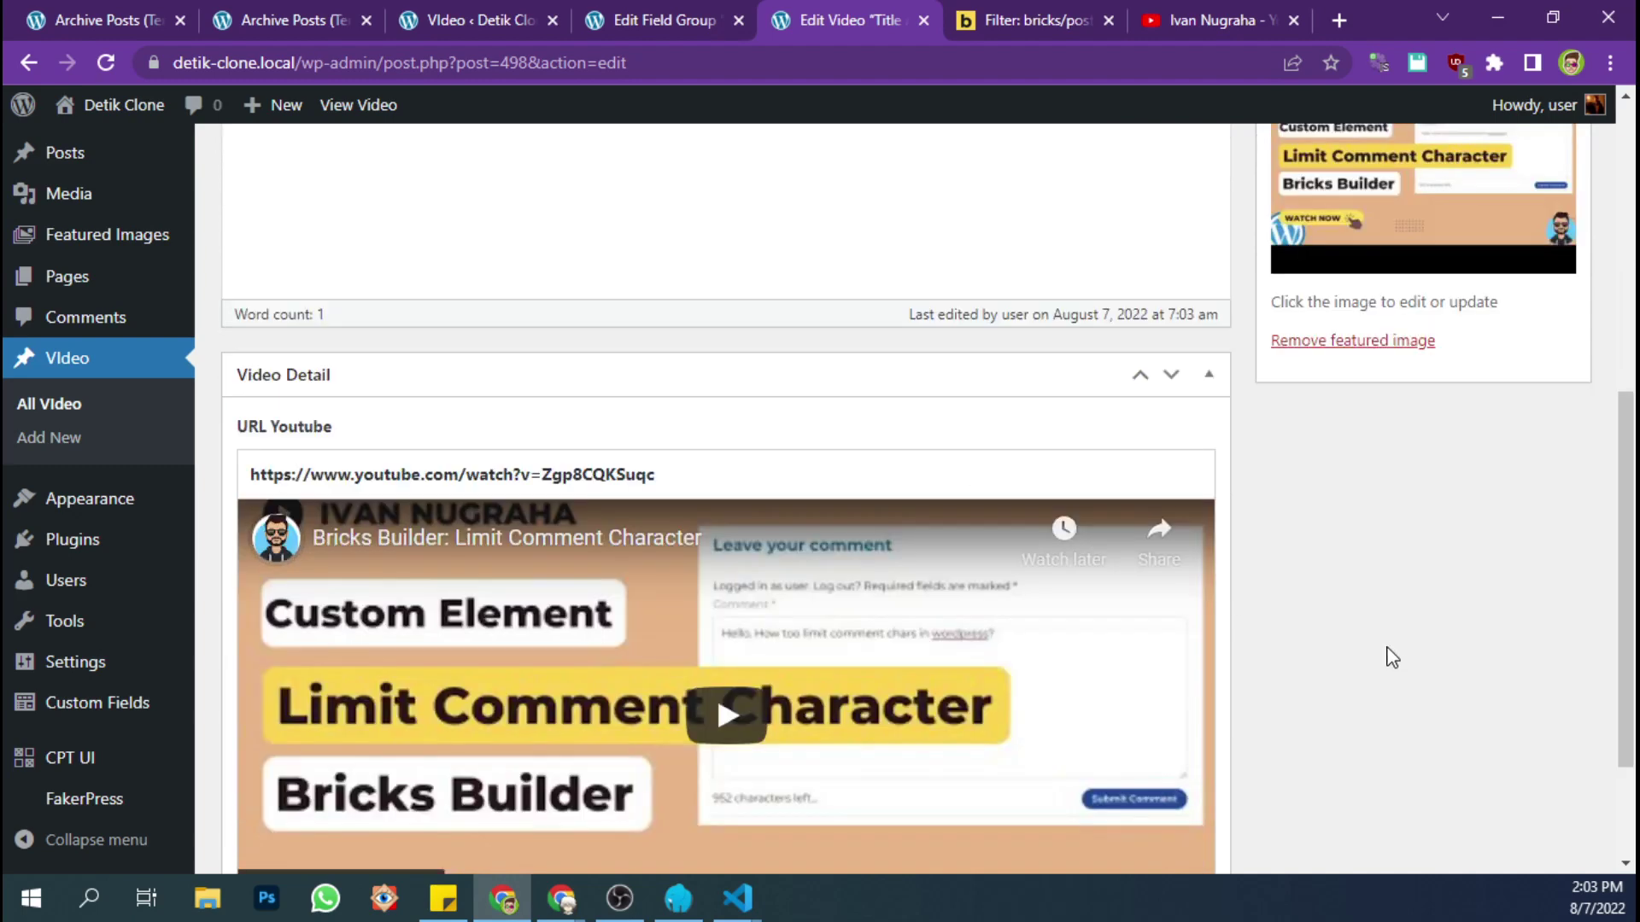
{"action": "scroll", "coordinate": [1387, 659], "scroll_direction": "up", "scroll_amount": 8}
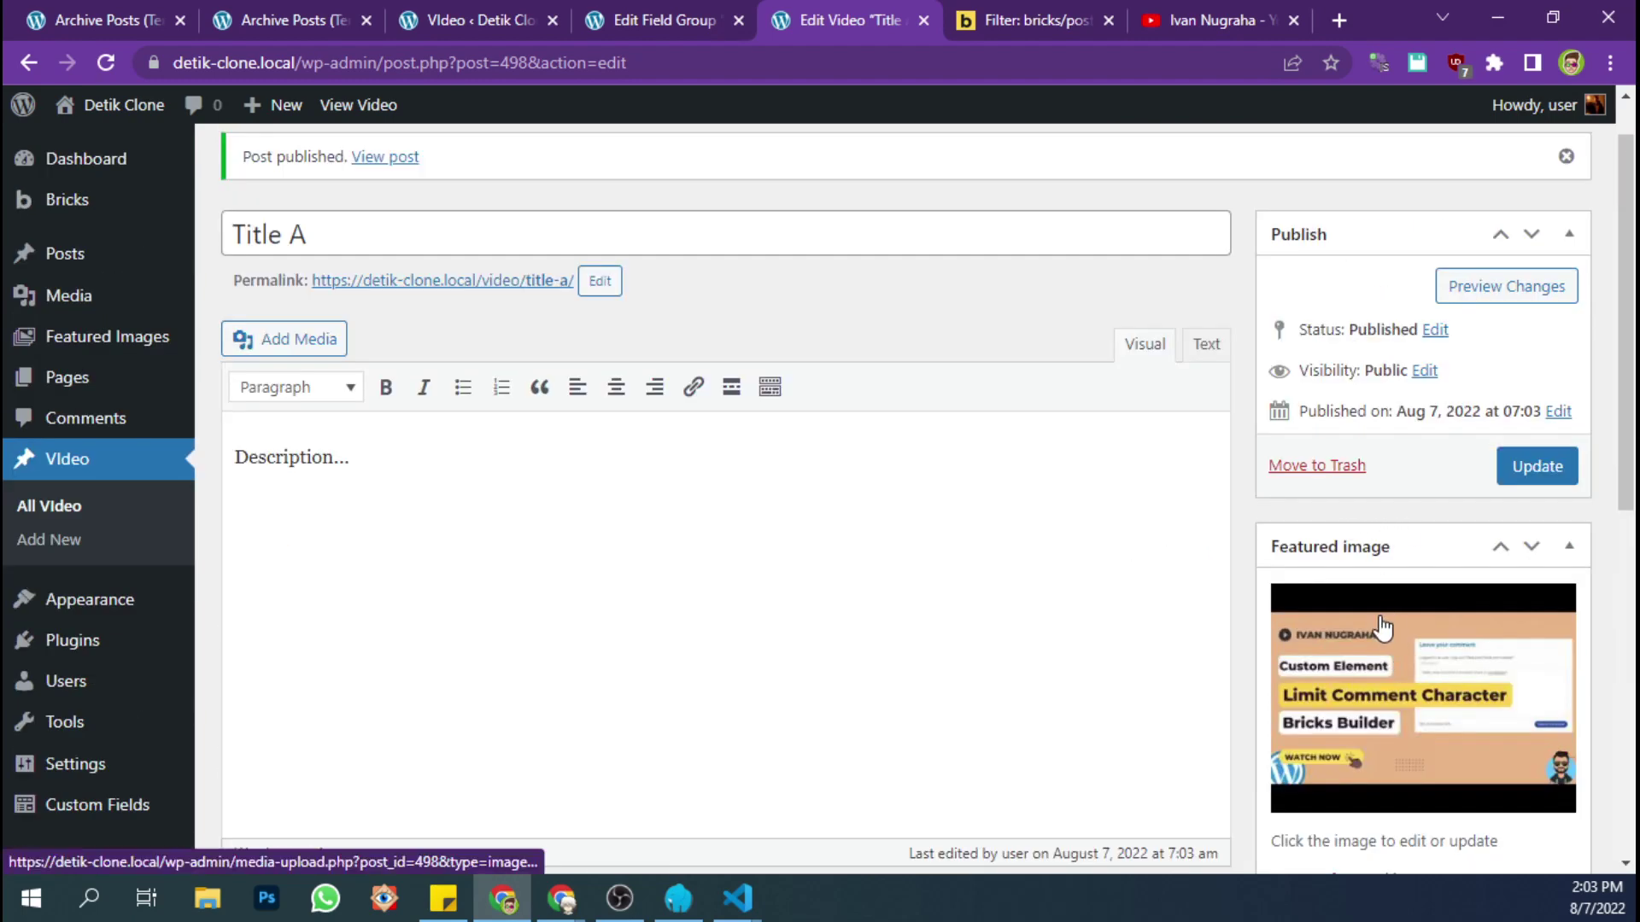
{"action": "scroll", "coordinate": [1384, 629], "scroll_direction": "down", "scroll_amount": 2}
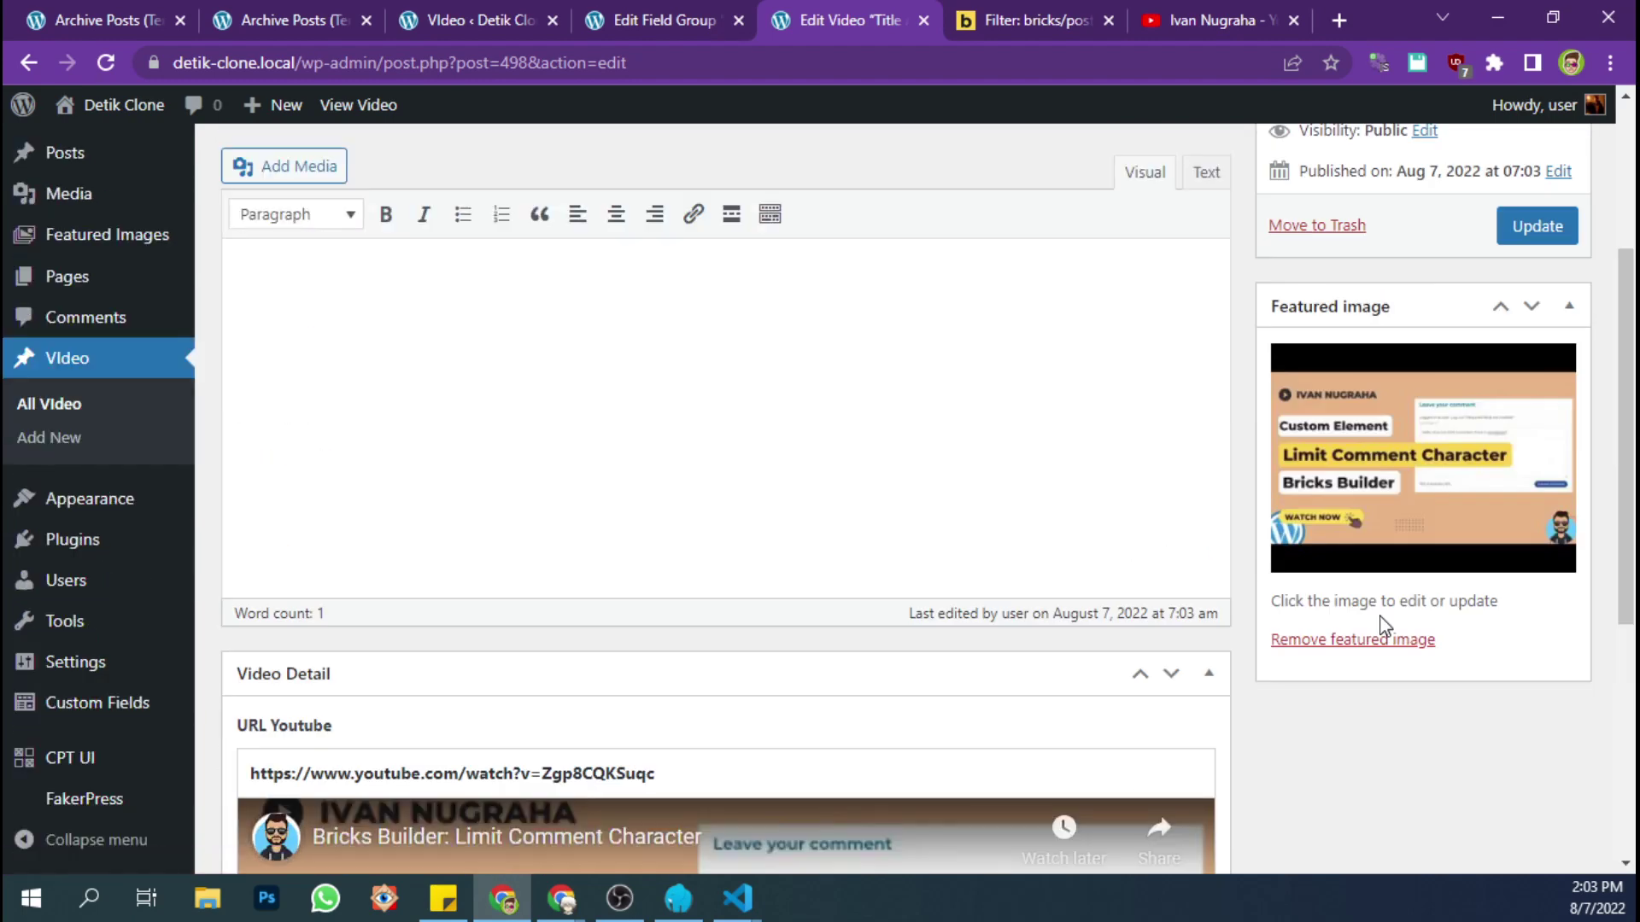
- Open the featured image's media library and inspect the attachment details of the stored YouTube thumbnails
{"action": "left_click", "coordinate": [1371, 513]}
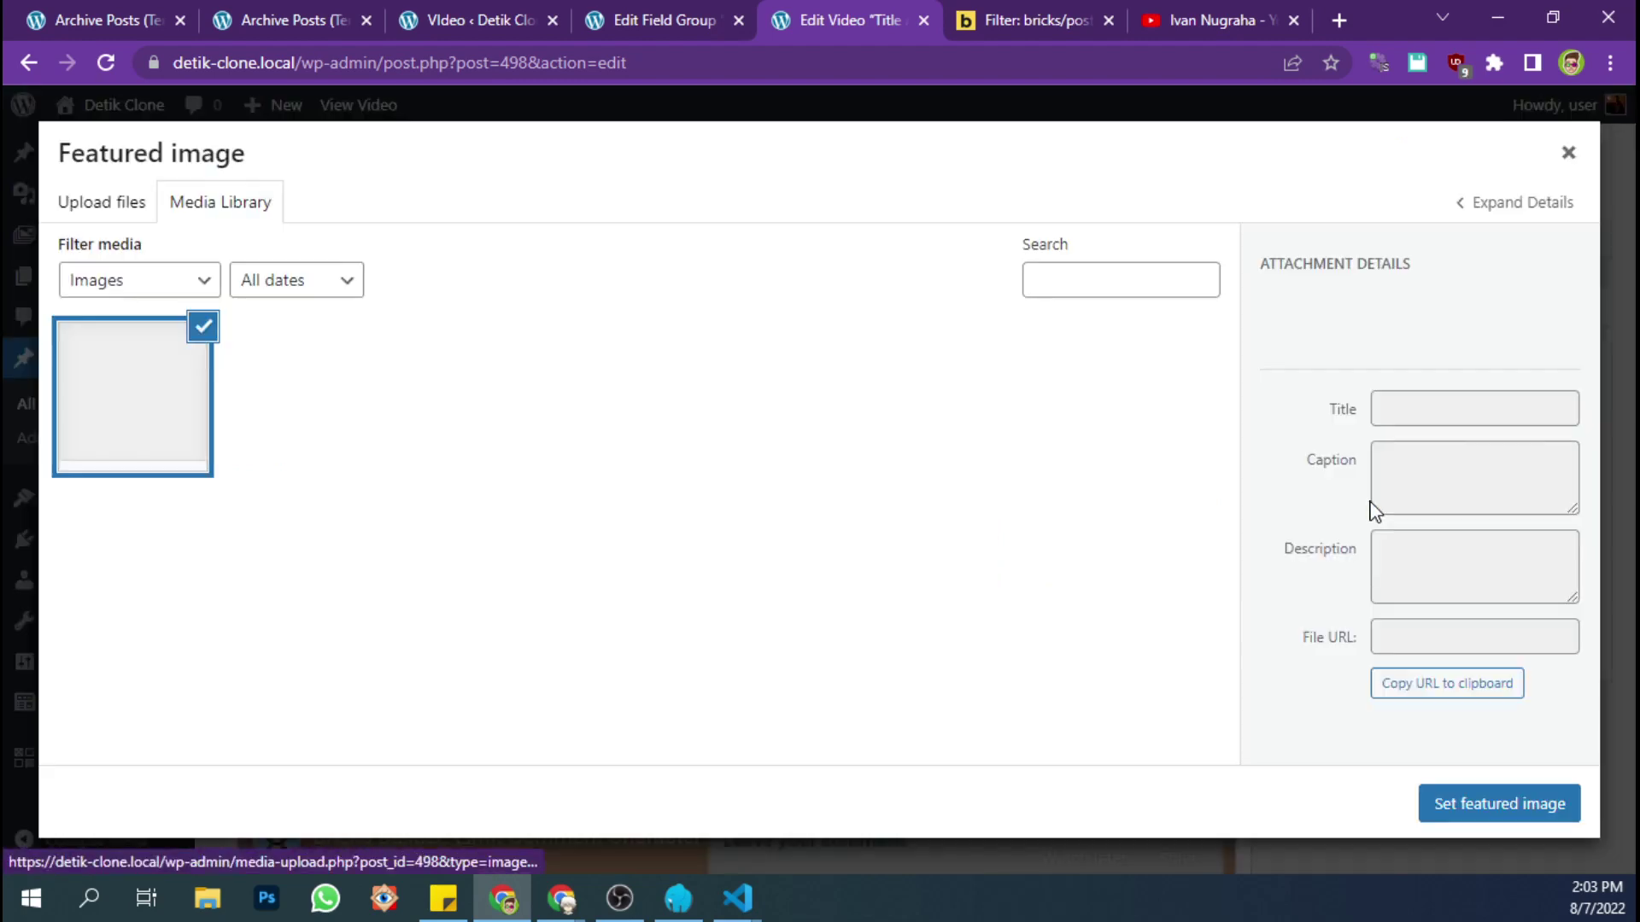
{"action": "left_click", "coordinate": [1568, 152]}
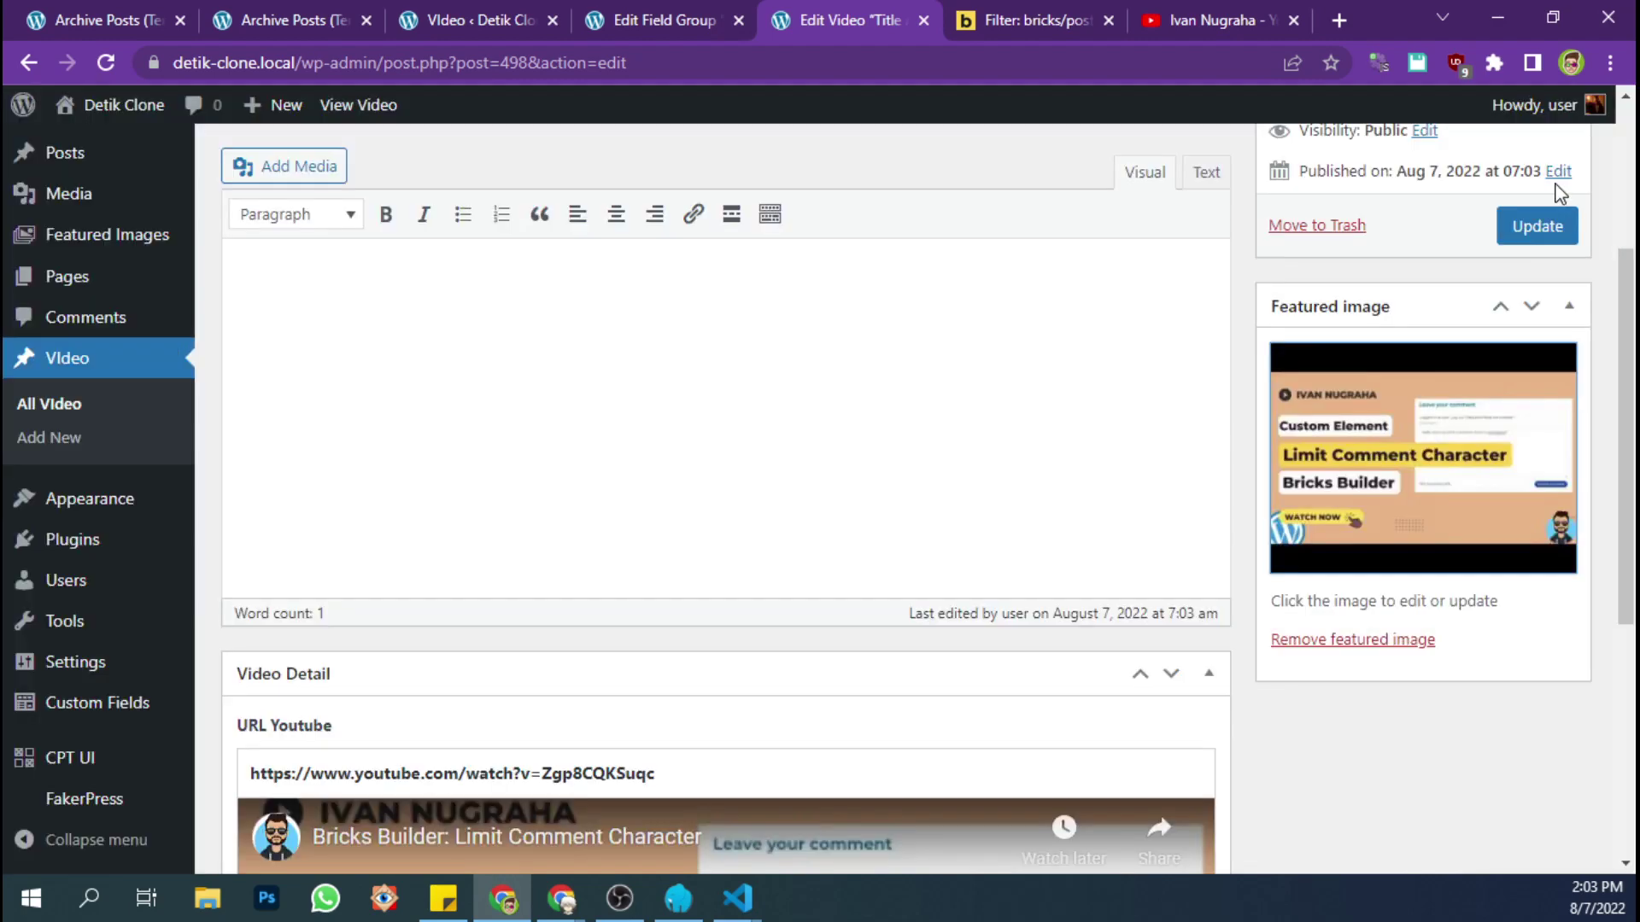
{"action": "left_click", "coordinate": [1452, 451]}
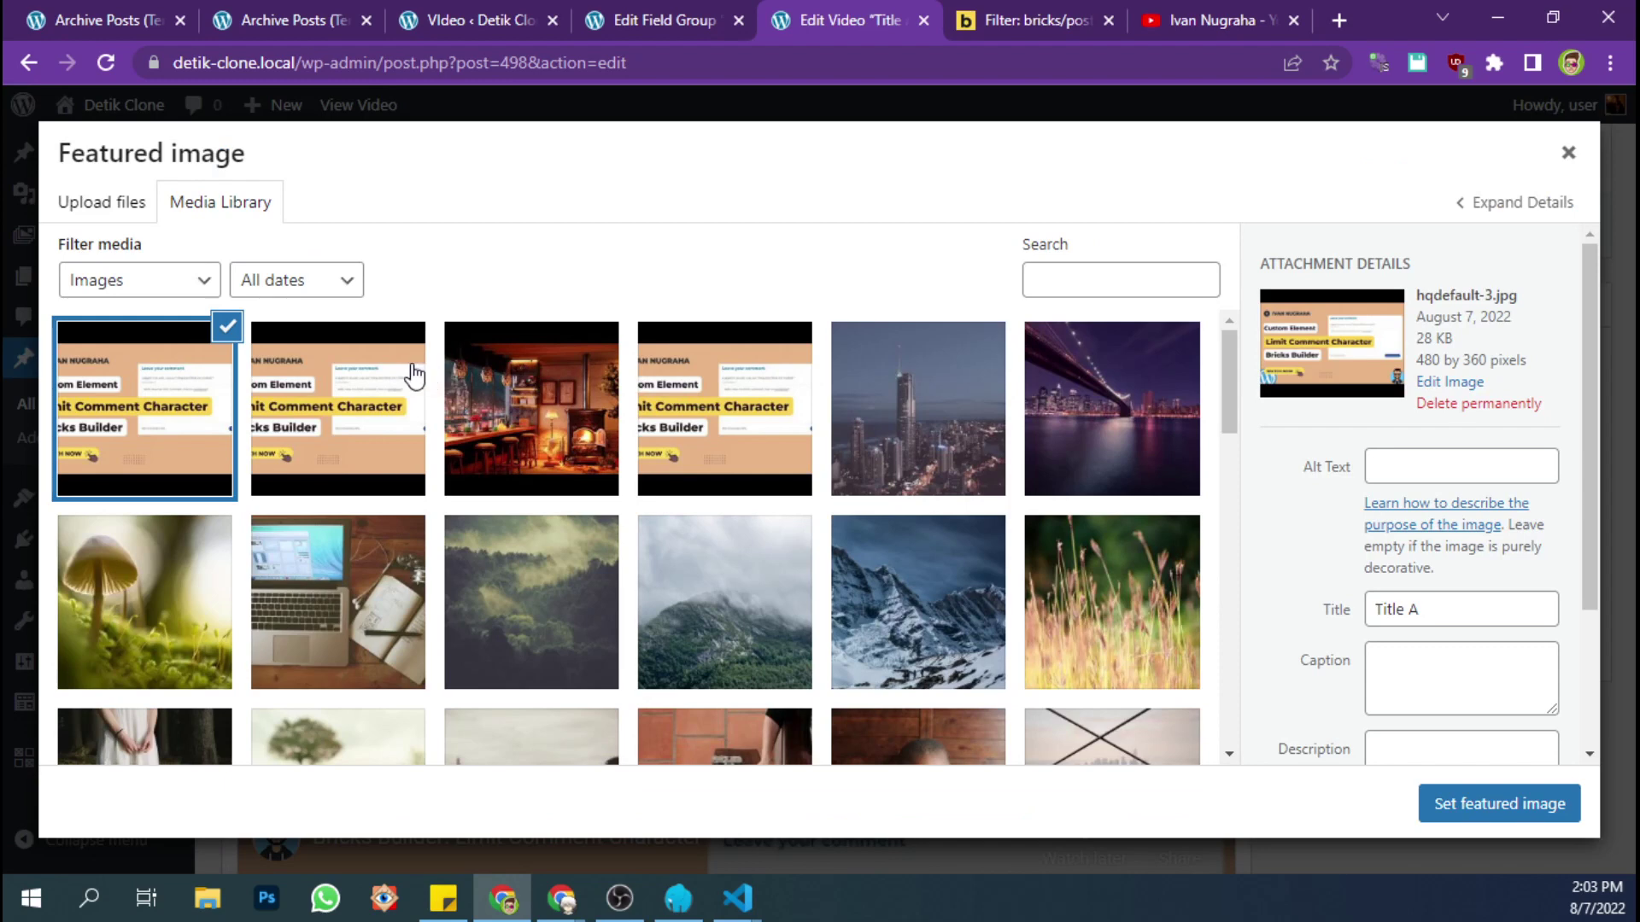
{"action": "left_click", "coordinate": [361, 419]}
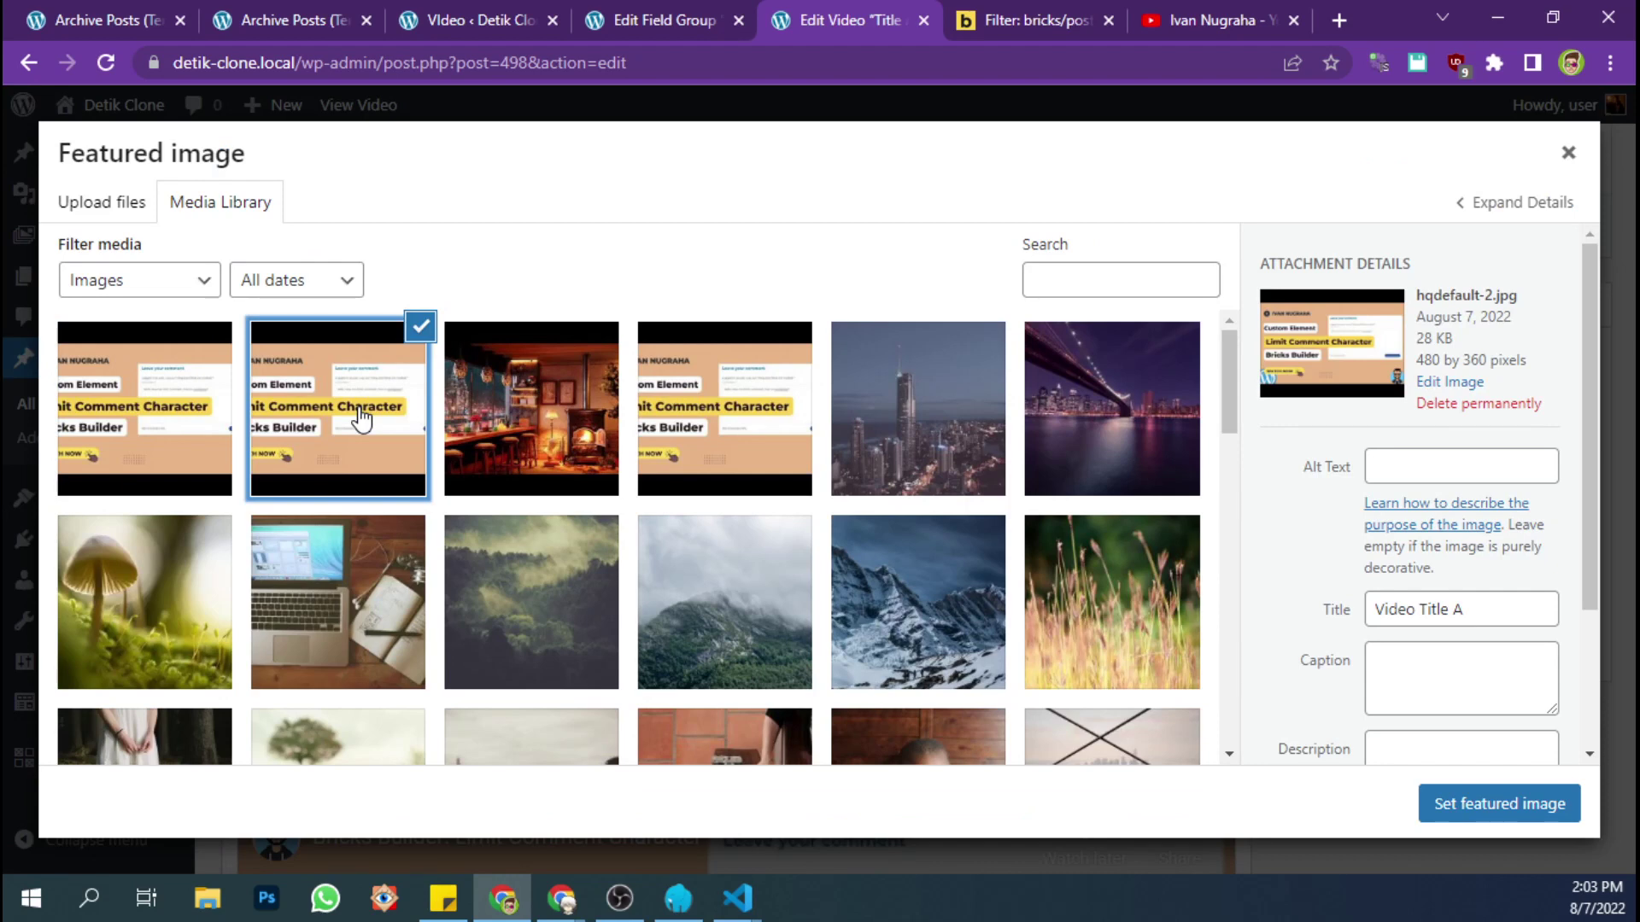
{"action": "left_click", "coordinate": [204, 410]}
{"action": "left_click", "coordinate": [471, 418]}
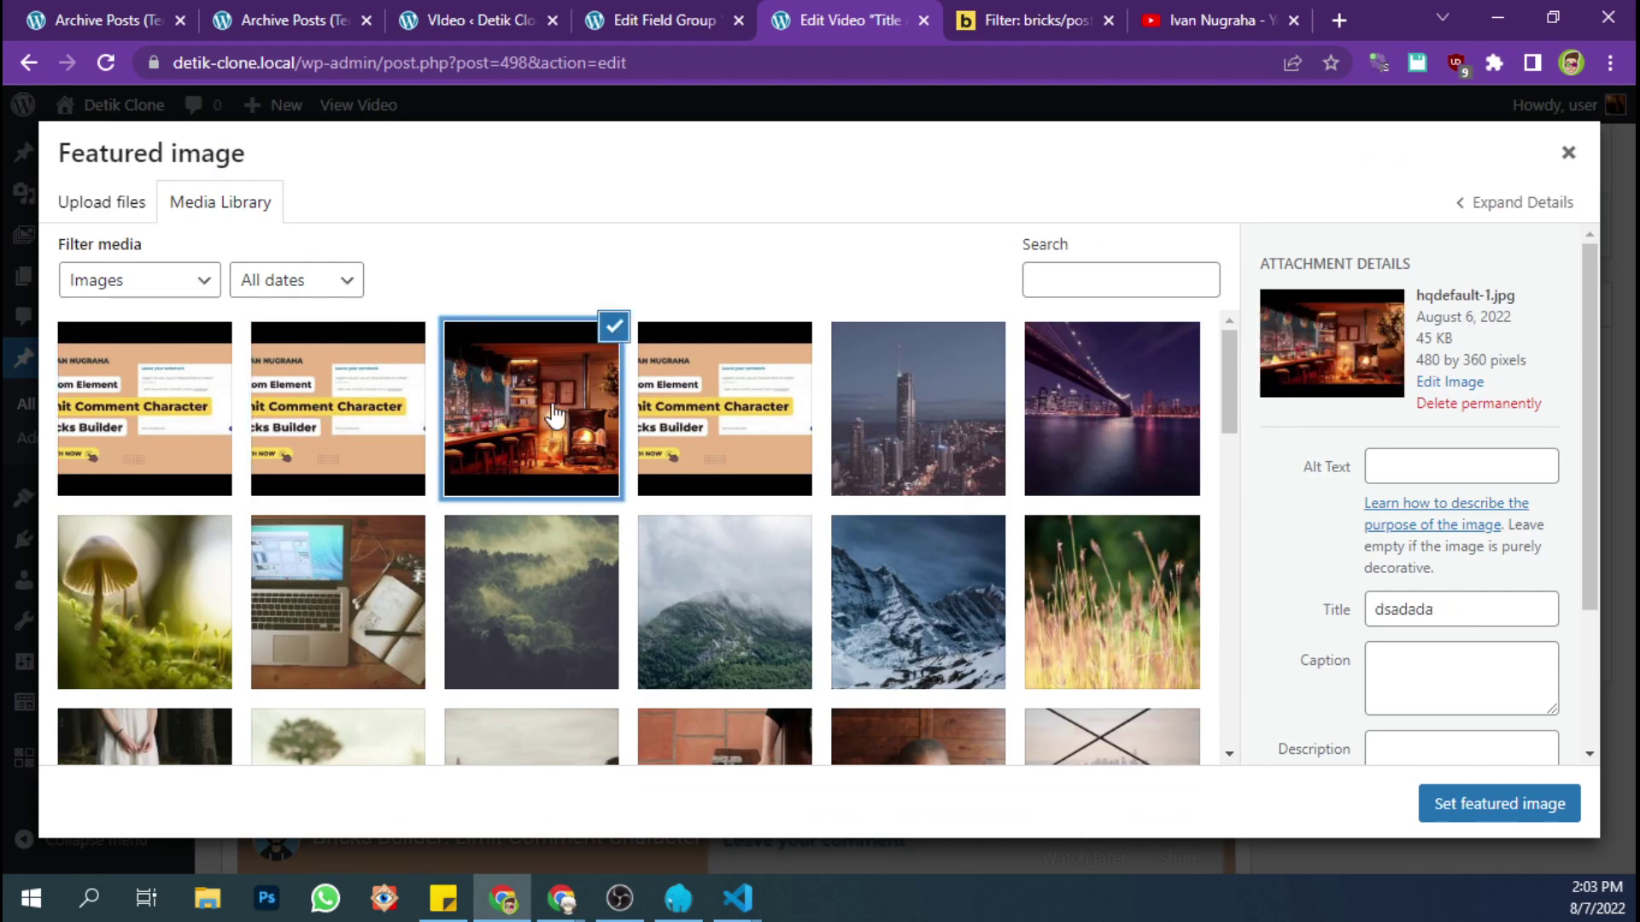
{"action": "left_click", "coordinate": [658, 415]}
{"action": "left_click", "coordinate": [380, 403]}
{"action": "left_click", "coordinate": [190, 397]}
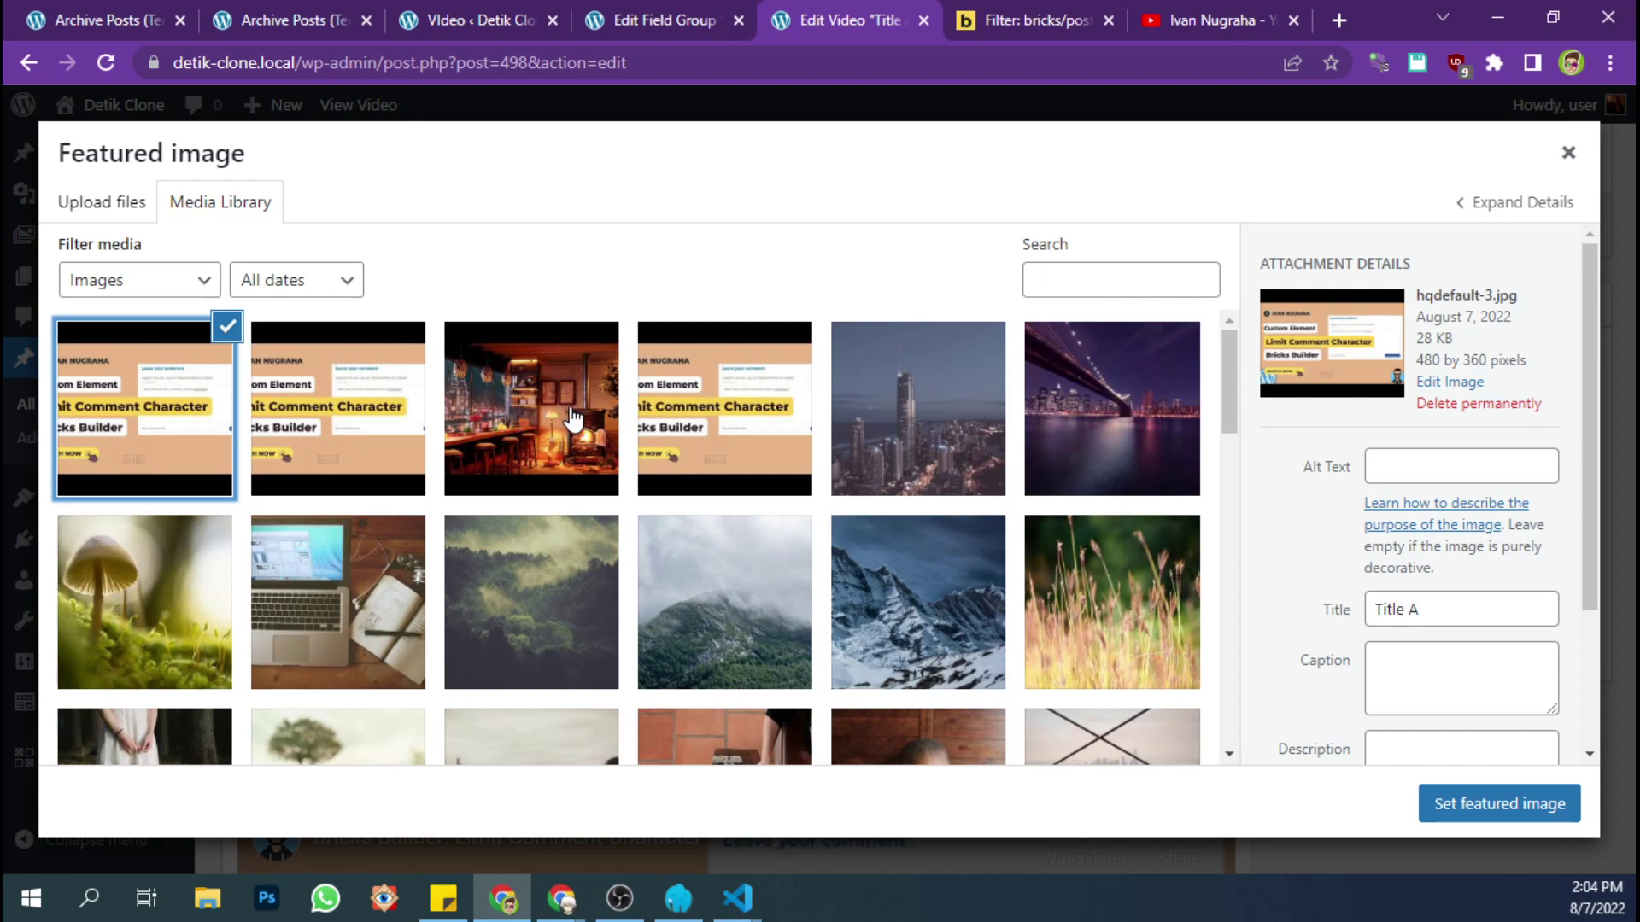
- Replace the featured image with the night city skyline picture dated August 5, 2022 and update the video
{"action": "left_click", "coordinate": [940, 420]}
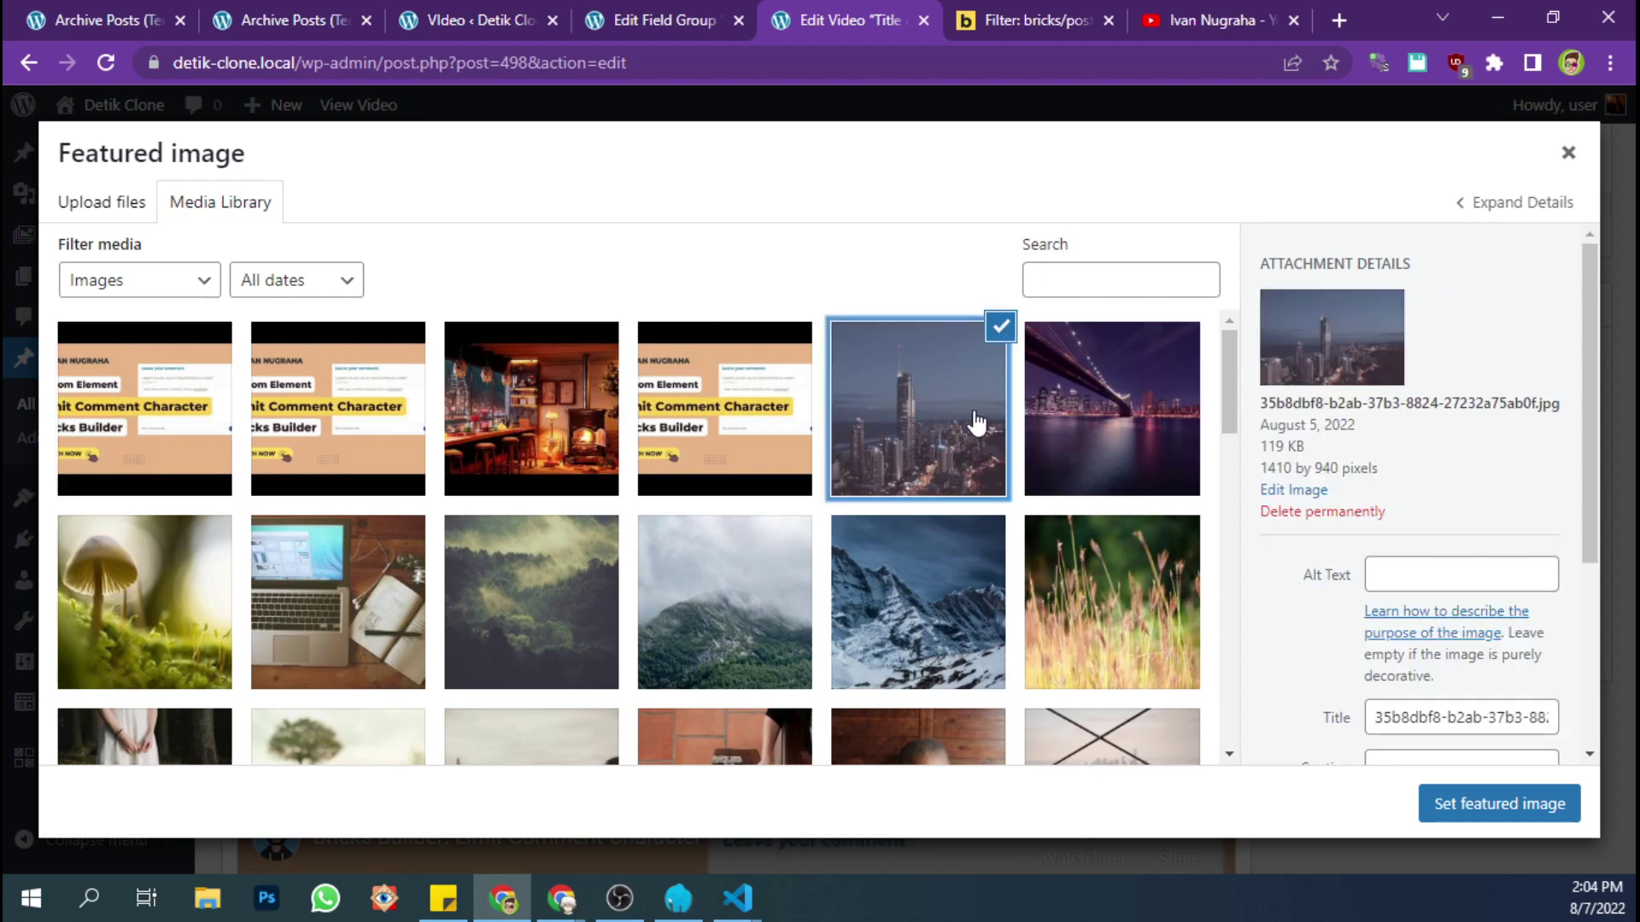
{"action": "left_click", "coordinate": [1449, 803]}
{"action": "scroll", "coordinate": [1369, 775], "scroll_direction": "up", "scroll_amount": 4}
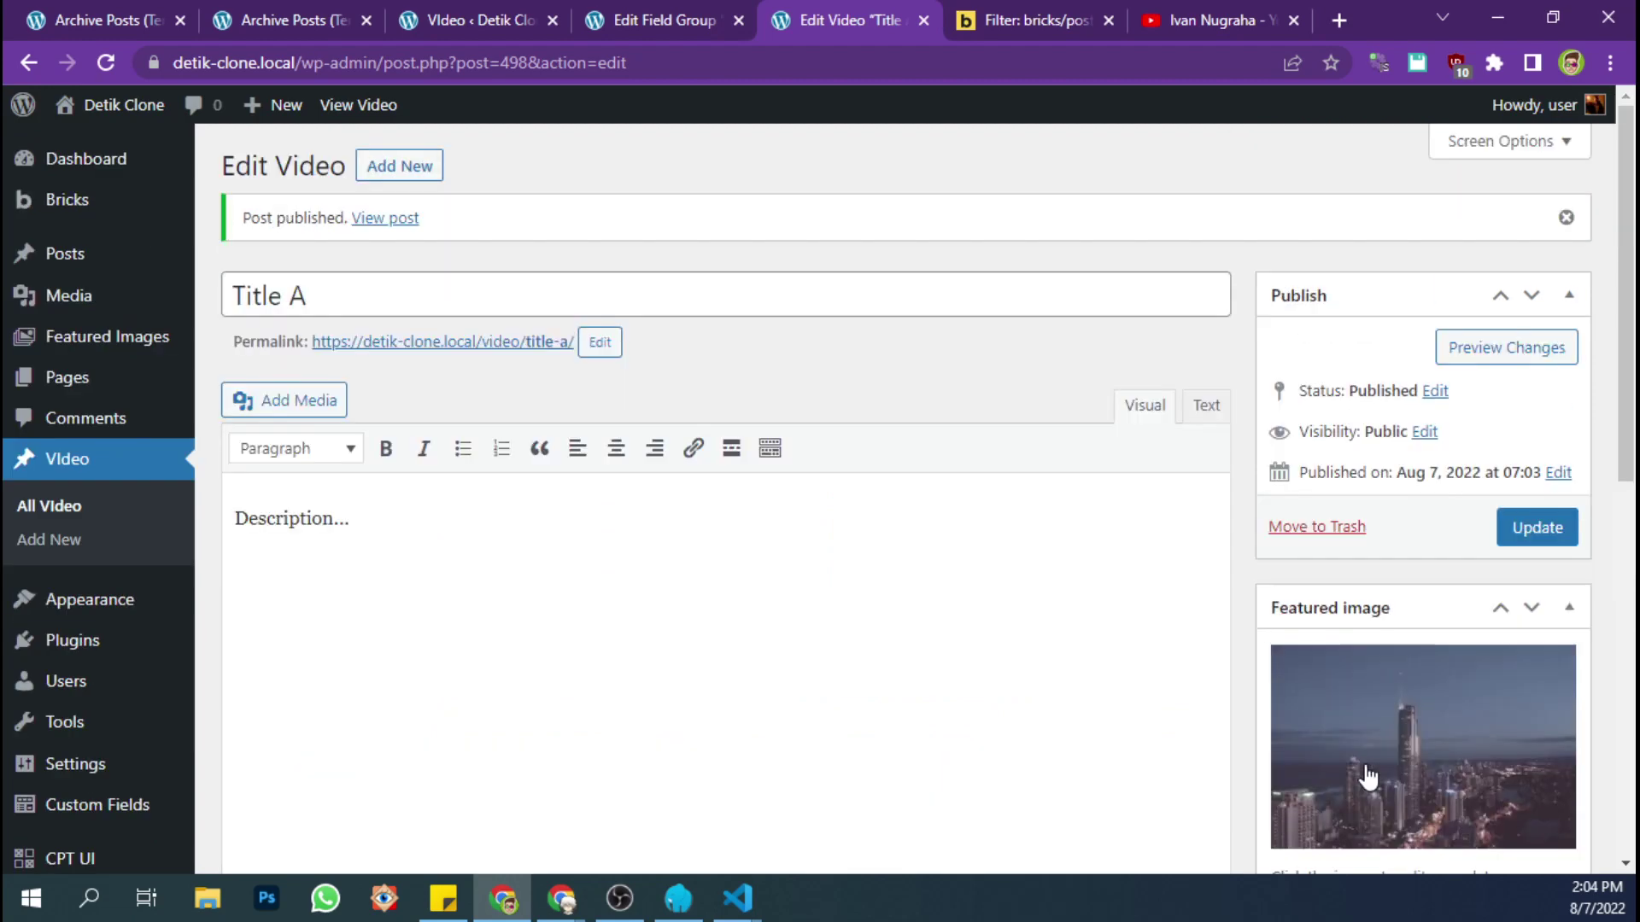
{"action": "left_click", "coordinate": [1536, 526]}
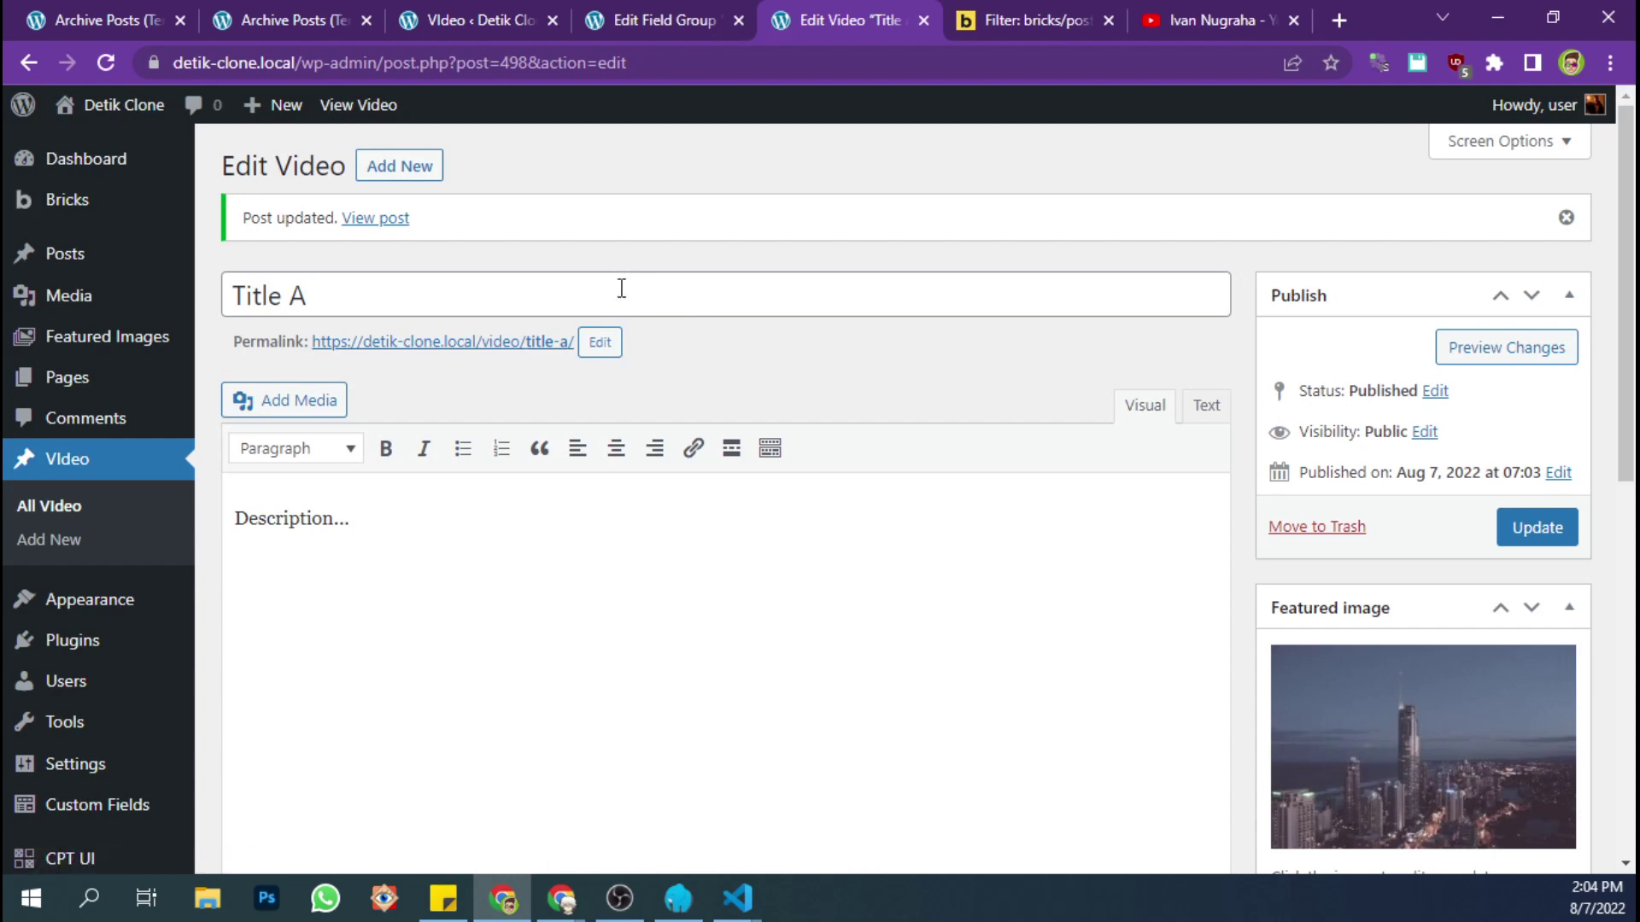
- On the GitHub bricks-snippet.php page, copy the code from the "Get ID Oembed ACF" comment through the end of getDuration
{"action": "left_click", "coordinate": [734, 901]}
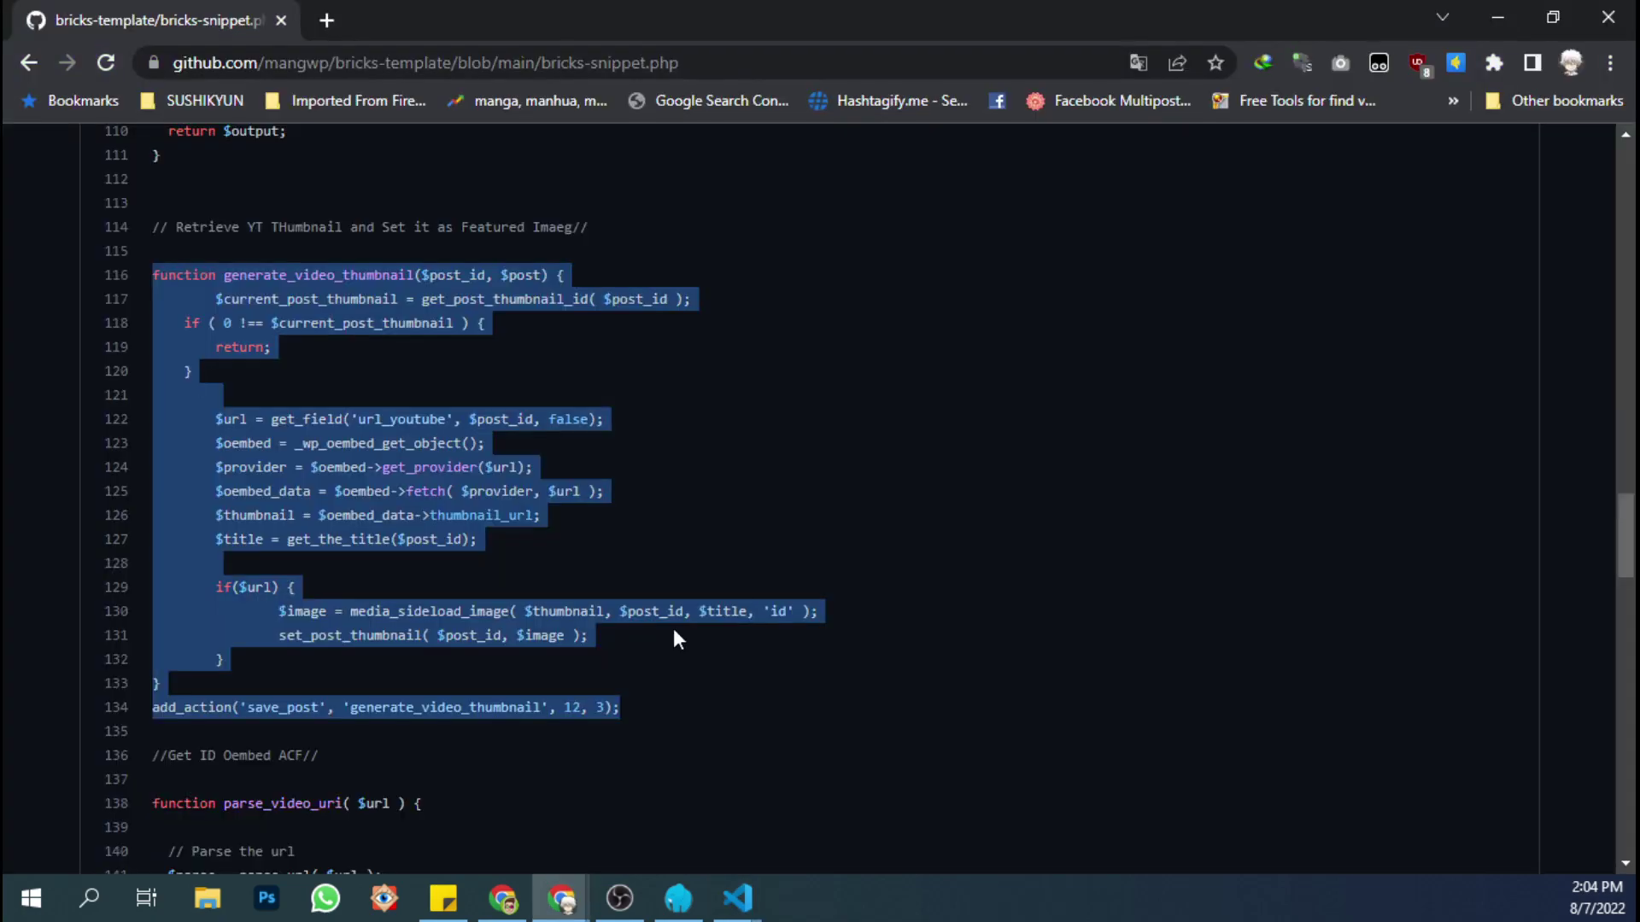
{"action": "left_click", "coordinate": [673, 630]}
{"action": "scroll", "coordinate": [683, 603], "scroll_direction": "down", "scroll_amount": 5}
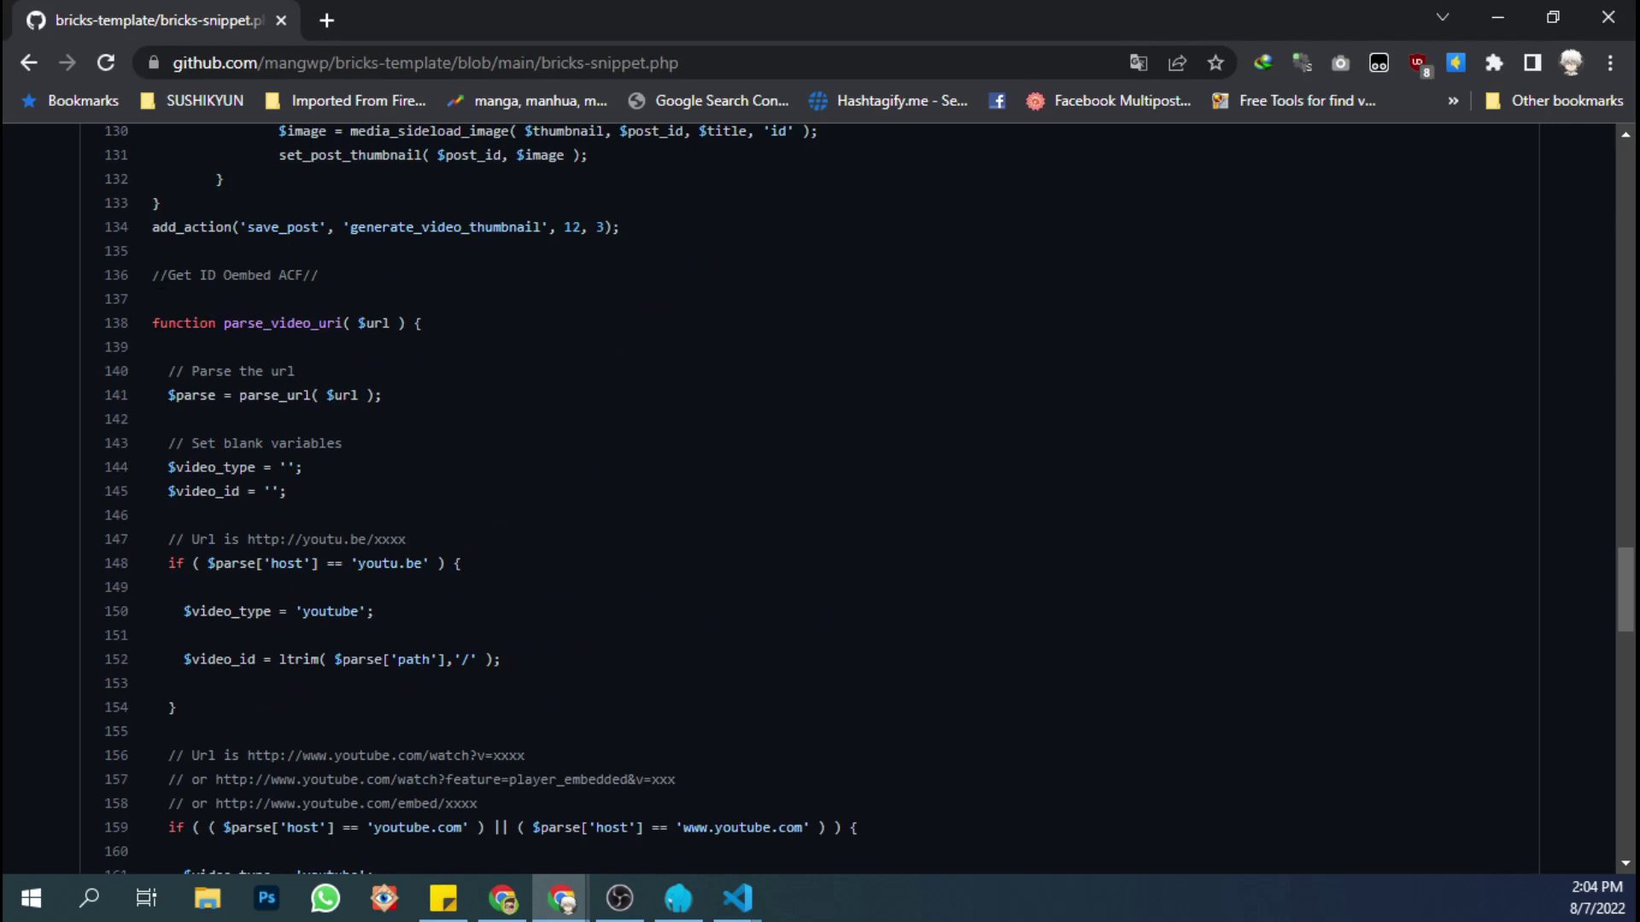
{"action": "left_click_drag", "start_coordinate": [151, 275], "coordinate": [177, 275]}
{"action": "left_click", "coordinate": [178, 272]}
{"action": "left_click_drag", "start_coordinate": [152, 275], "coordinate": [439, 726]}
{"action": "scroll", "coordinate": [480, 680], "scroll_direction": "down", "scroll_amount": 10}
{"action": "scroll", "coordinate": [478, 671], "scroll_direction": "down", "scroll_amount": 12}
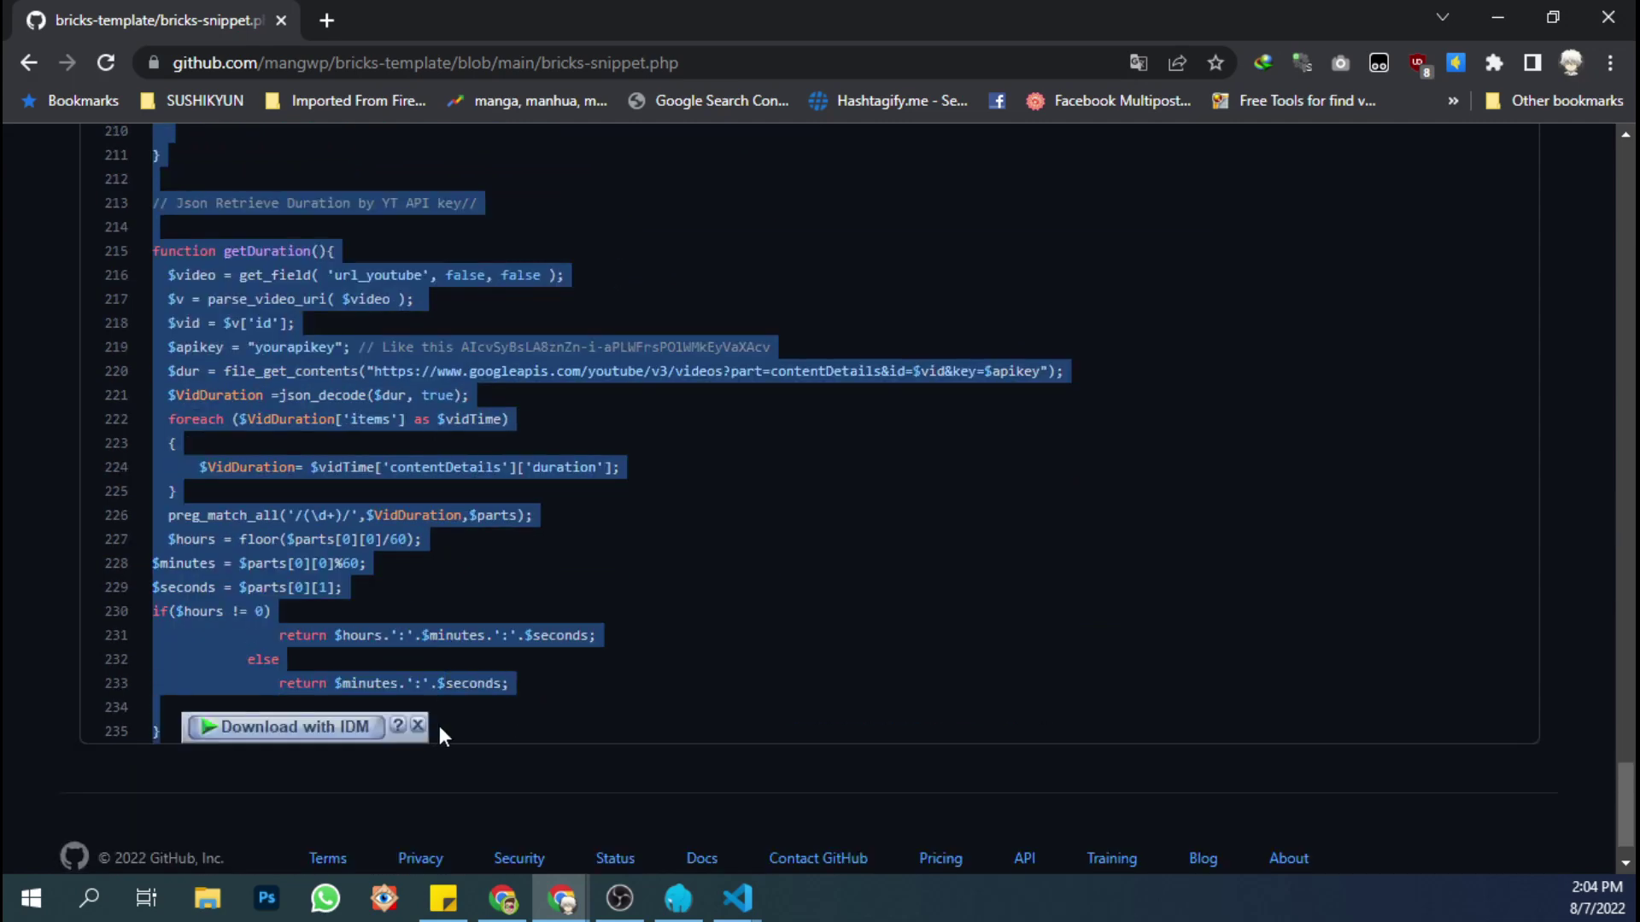
- In Visual Studio Code, paste the copied functions at the end of functions.php, below the generate_video_thumbnail add_action line
{"action": "left_click", "coordinate": [736, 897]}
{"action": "left_click", "coordinate": [664, 812]}
{"action": "scroll", "coordinate": [940, 427], "scroll_direction": "down", "scroll_amount": 2}
{"action": "left_click", "coordinate": [1080, 638]}
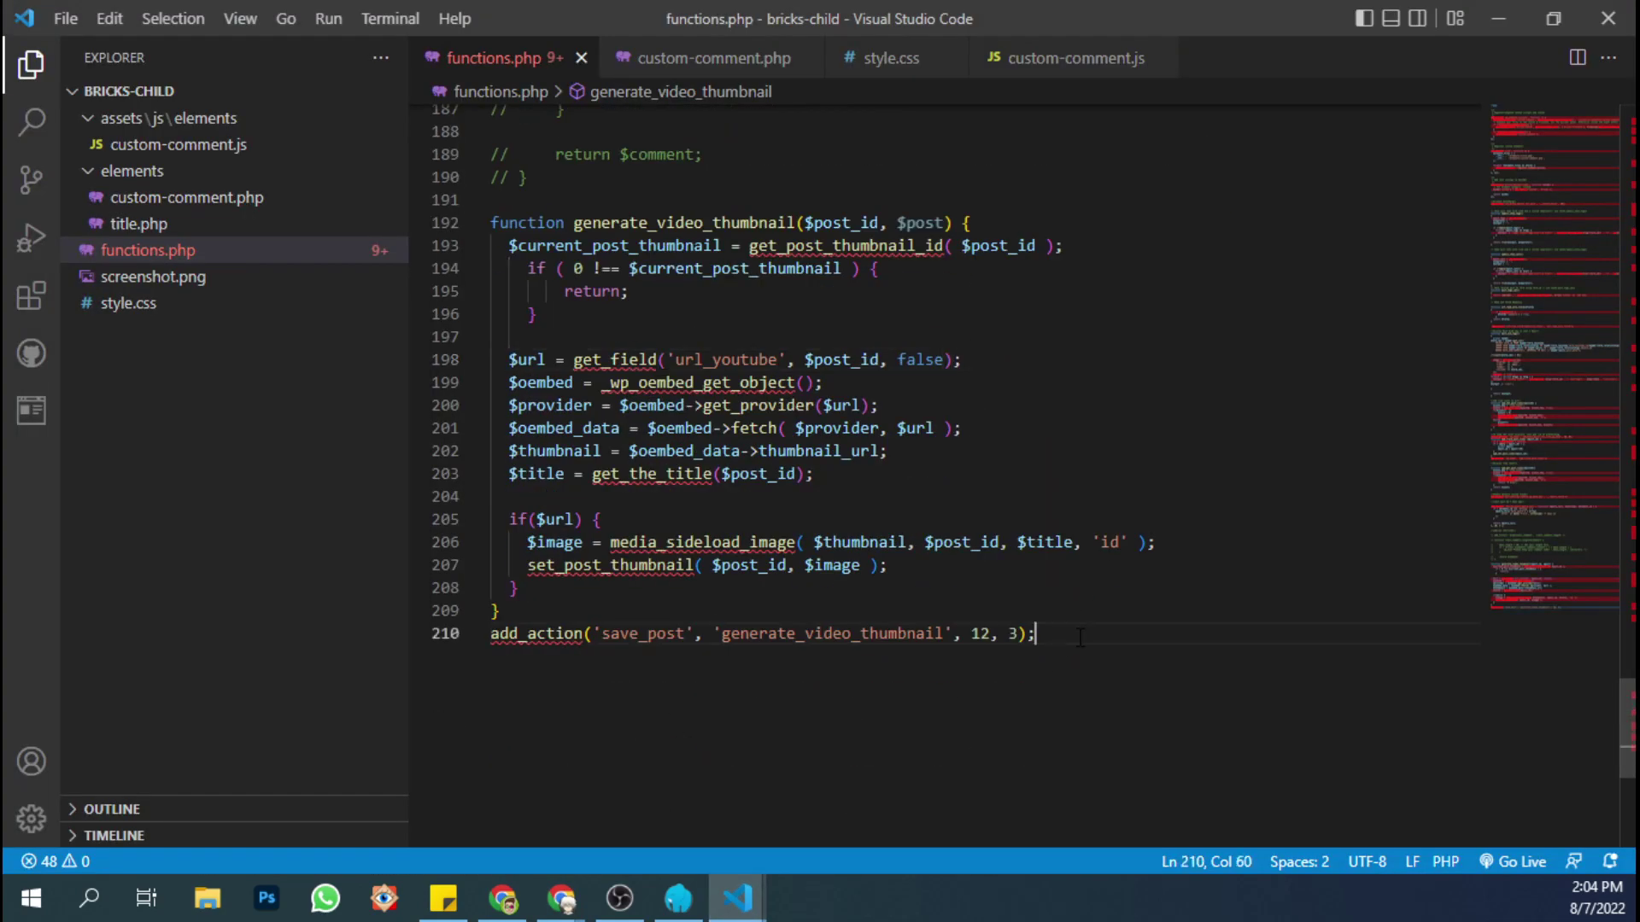
{"action": "key", "text": "Return"}
{"action": "key", "text": "Return"}
{"action": "key", "text": "ctrl+v"}
- Review the pasted parse_video_uri and getDuration functions, including the API key variable and the duration calculation
{"action": "scroll", "coordinate": [648, 520], "scroll_direction": "up", "scroll_amount": 8}
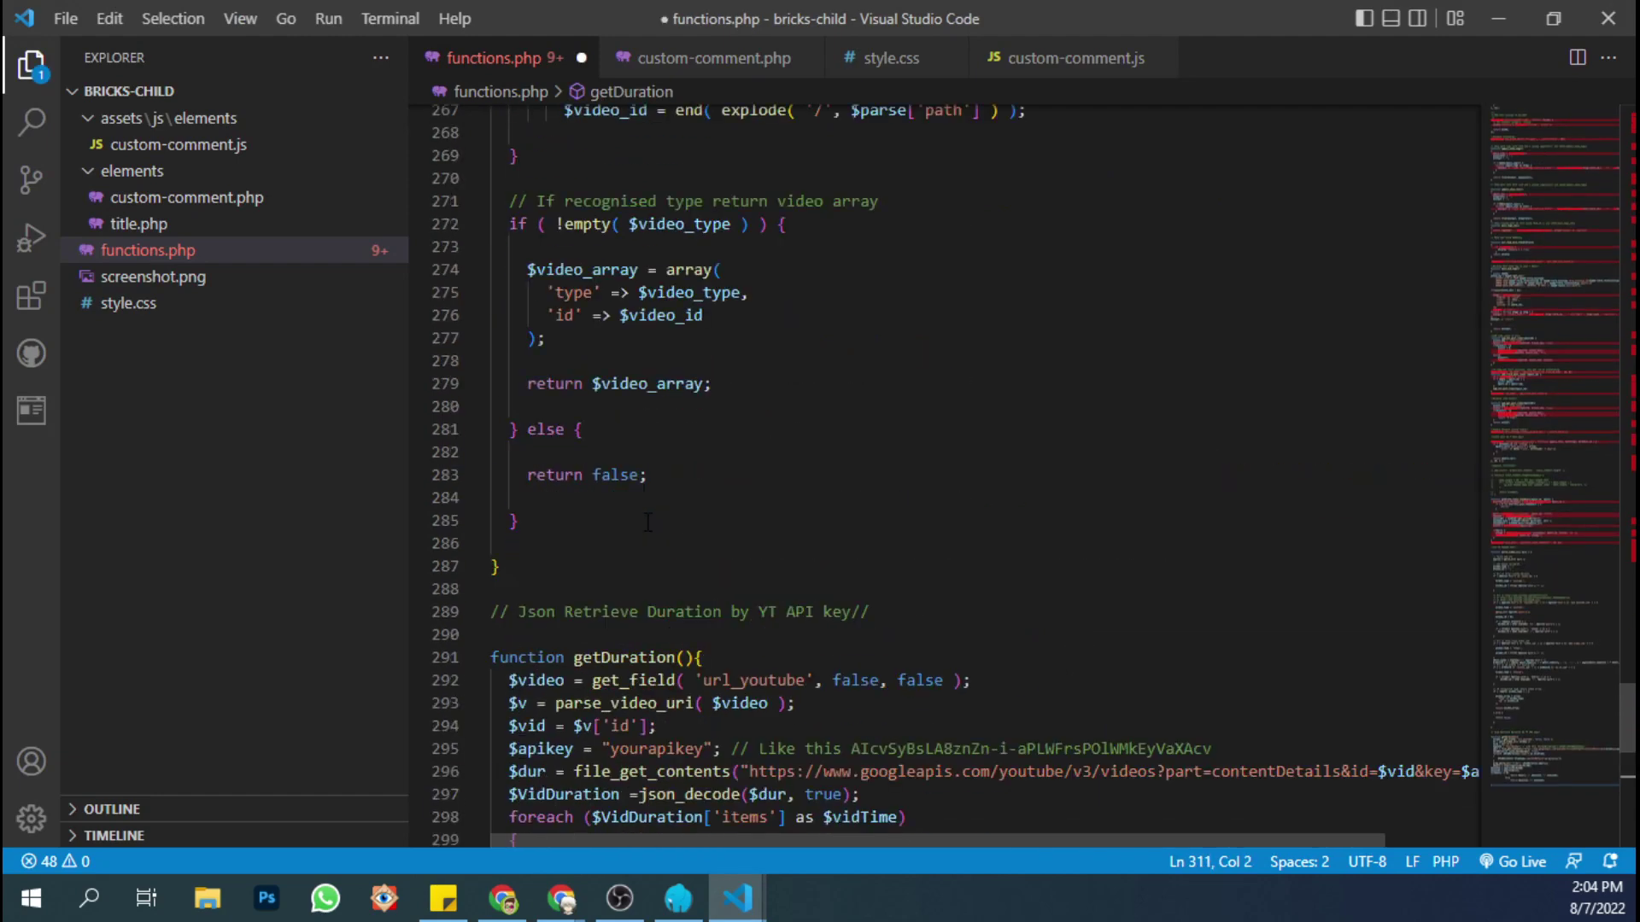
{"action": "scroll", "coordinate": [649, 520], "scroll_direction": "up", "scroll_amount": 4}
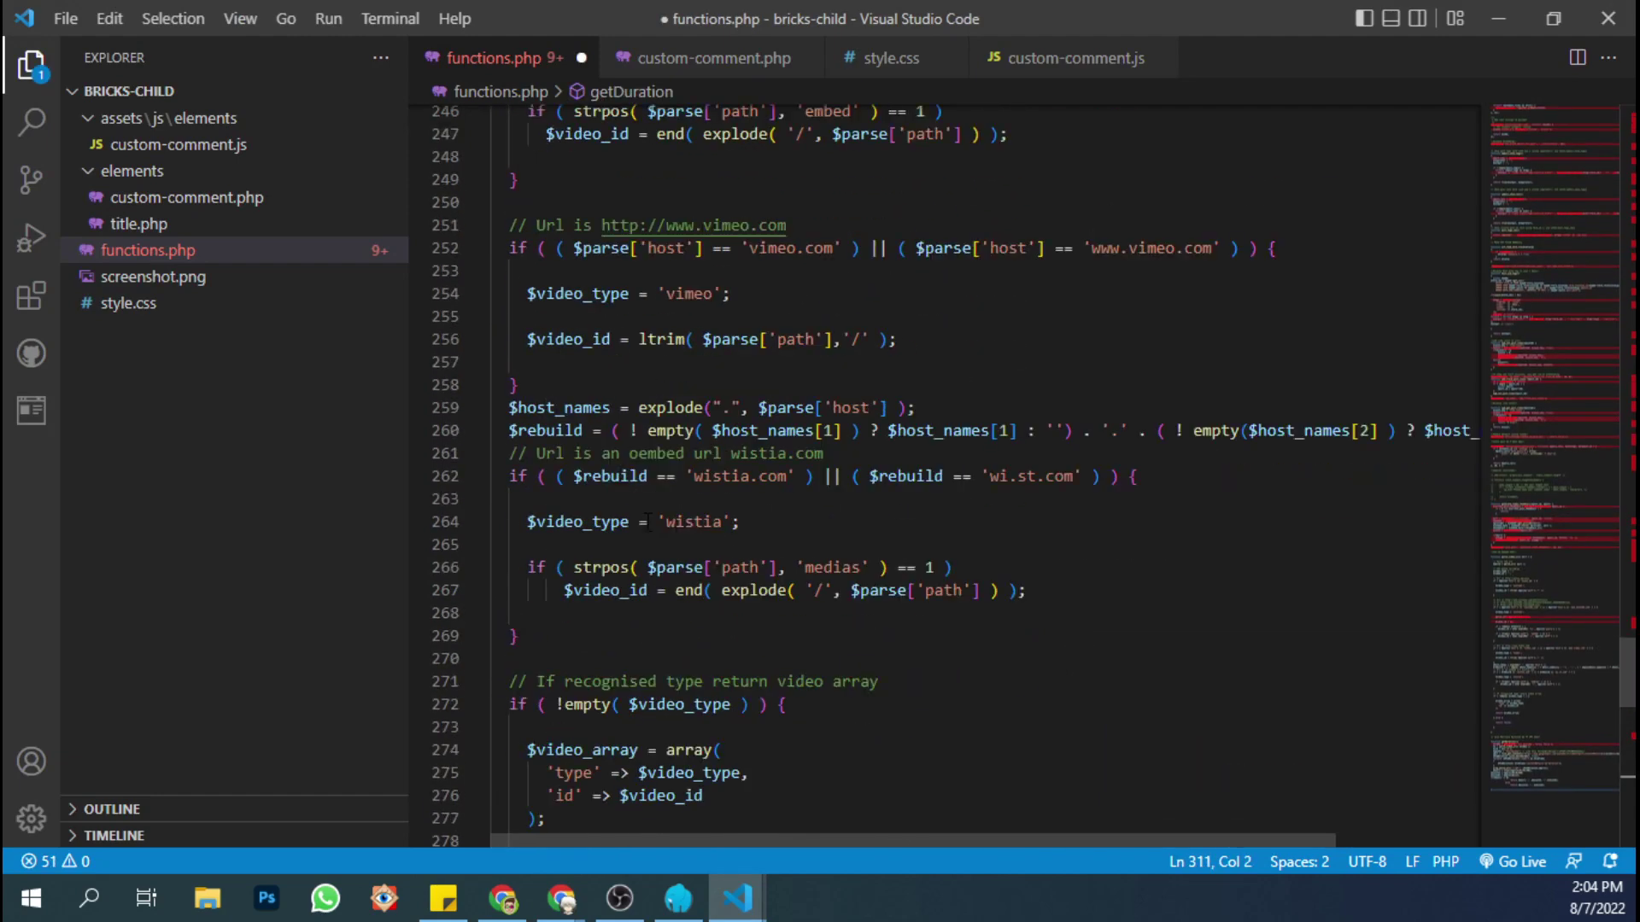
{"action": "scroll", "coordinate": [648, 520], "scroll_direction": "down", "scroll_amount": 10}
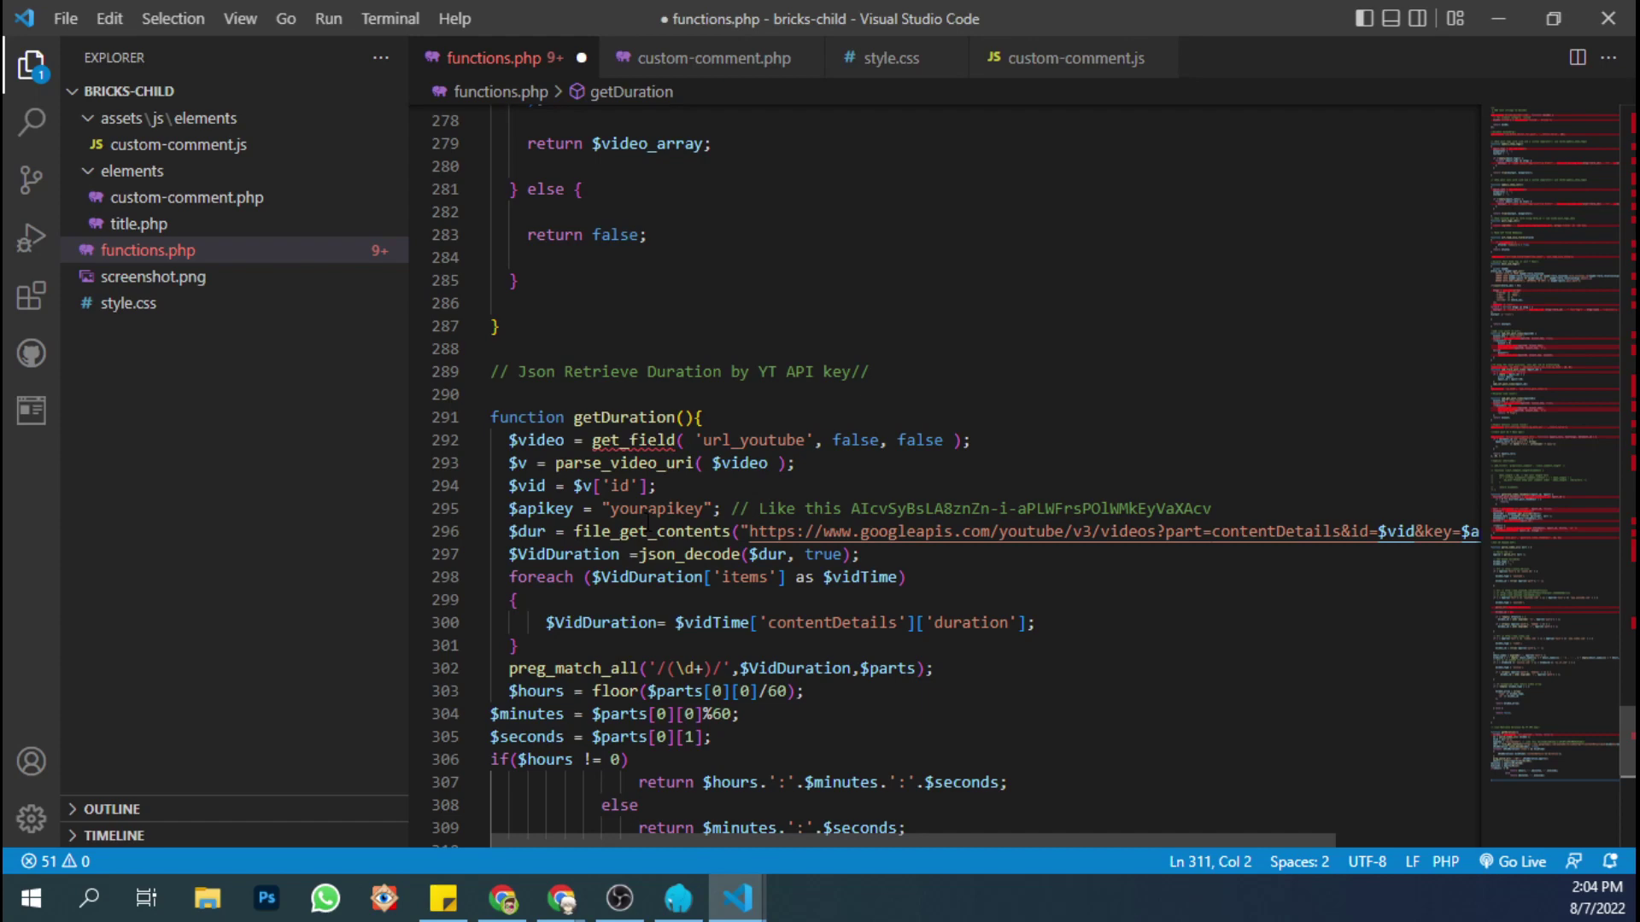
{"action": "mouse_move", "coordinate": [641, 525]}
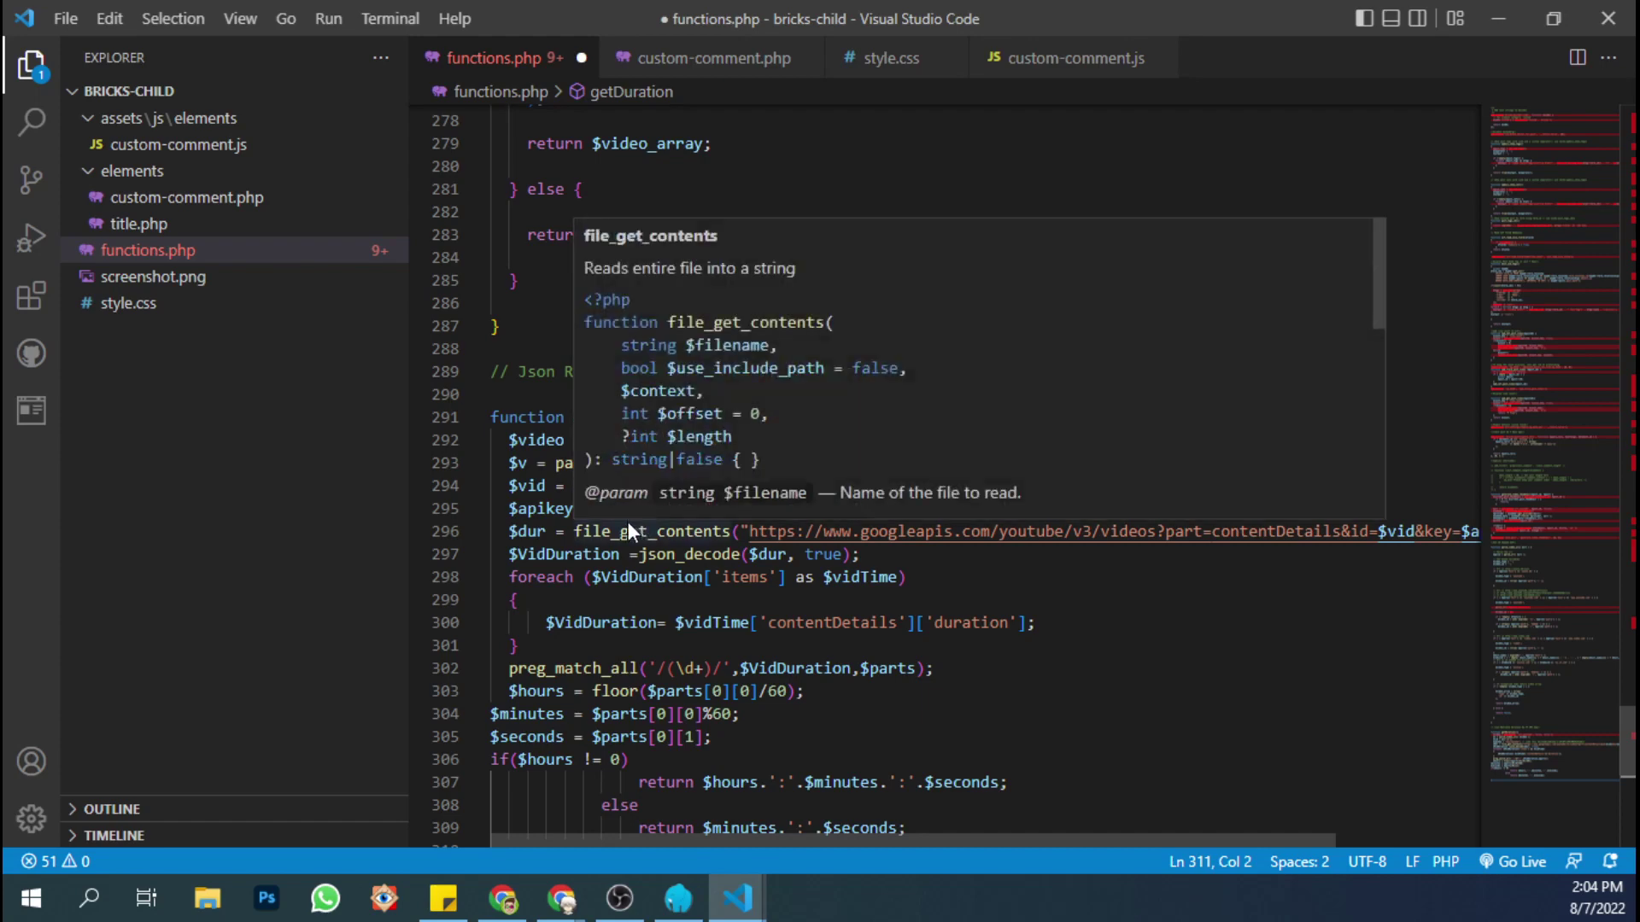
{"action": "mouse_move", "coordinate": [621, 565]}
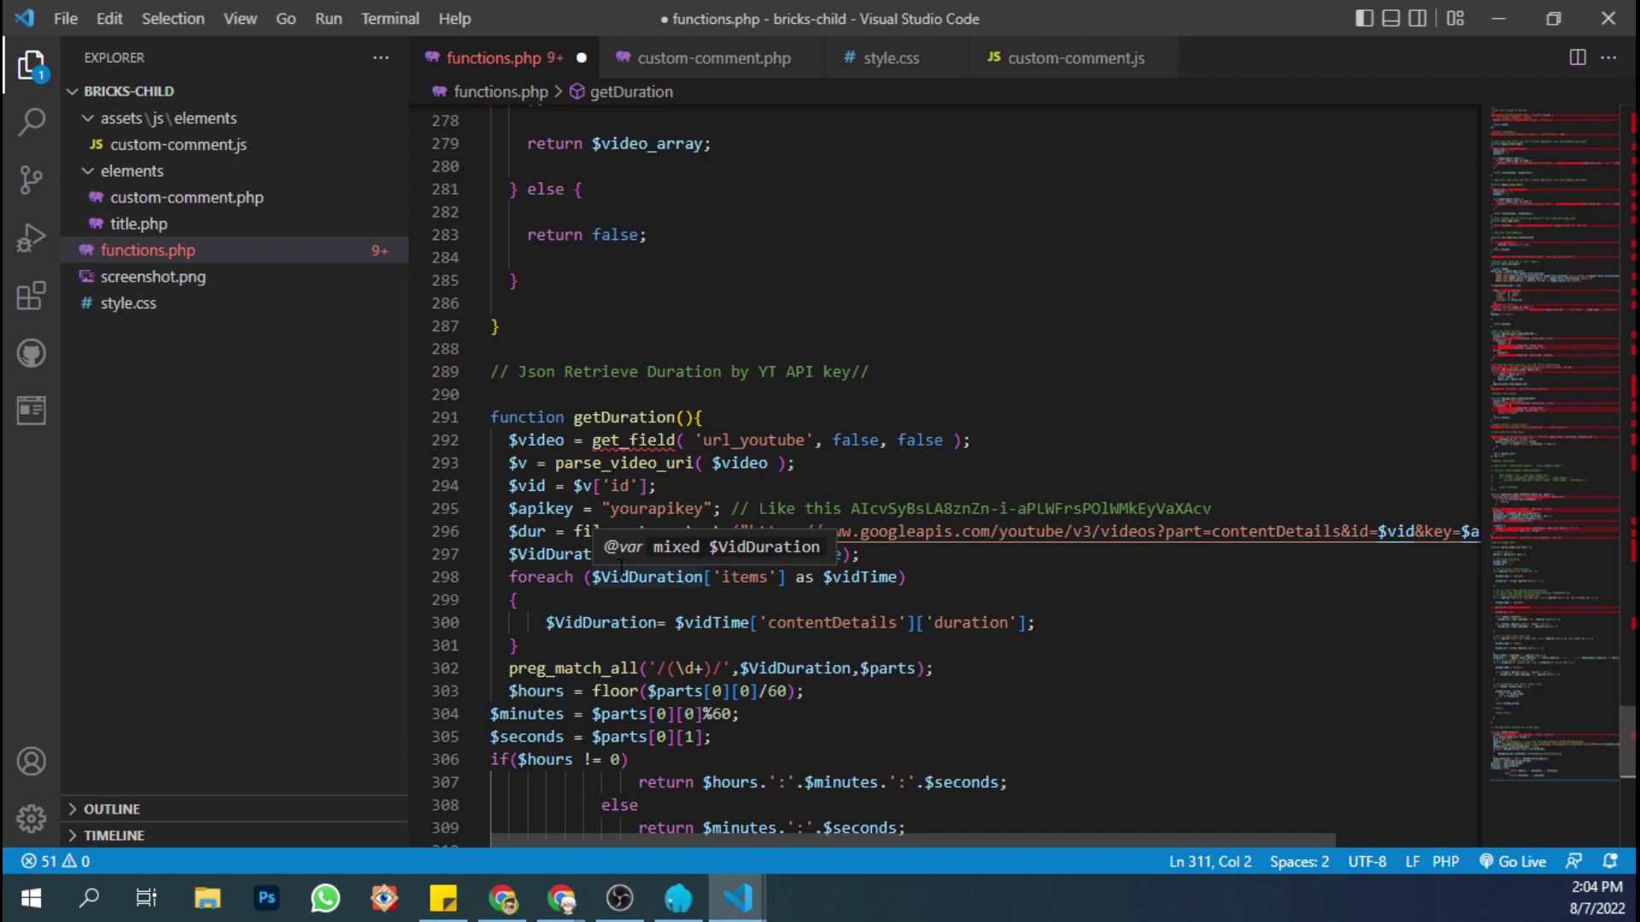
{"action": "scroll", "coordinate": [653, 607], "scroll_direction": "up", "scroll_amount": 5}
{"action": "scroll", "coordinate": [656, 598], "scroll_direction": "down", "scroll_amount": 6}
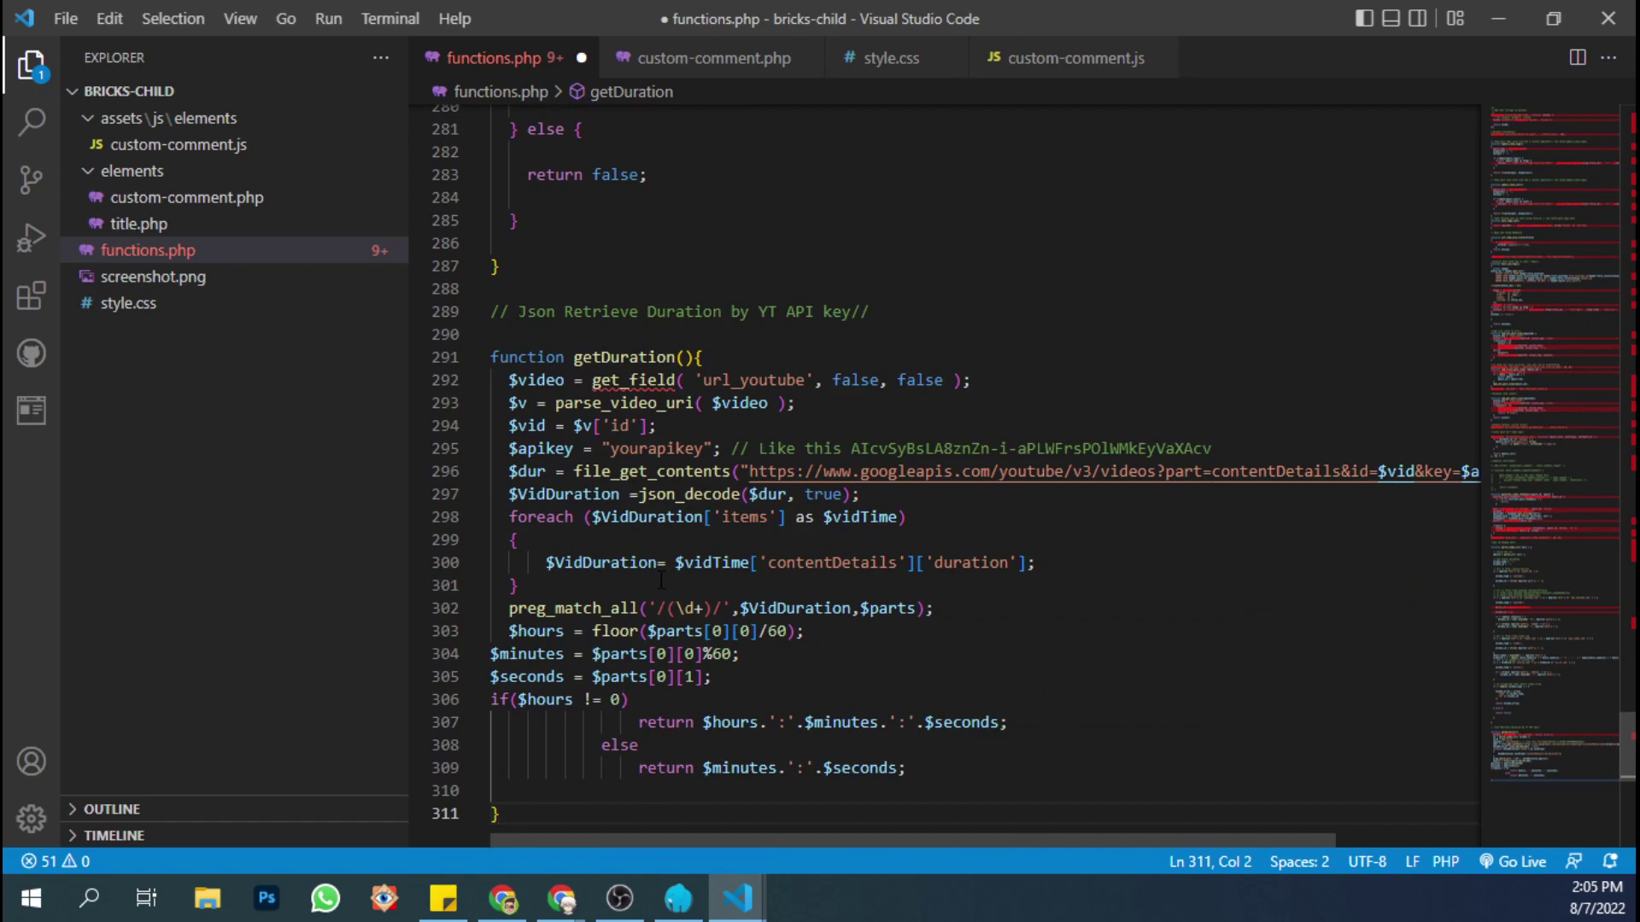
{"action": "scroll", "coordinate": [659, 586], "scroll_direction": "down", "scroll_amount": 1}
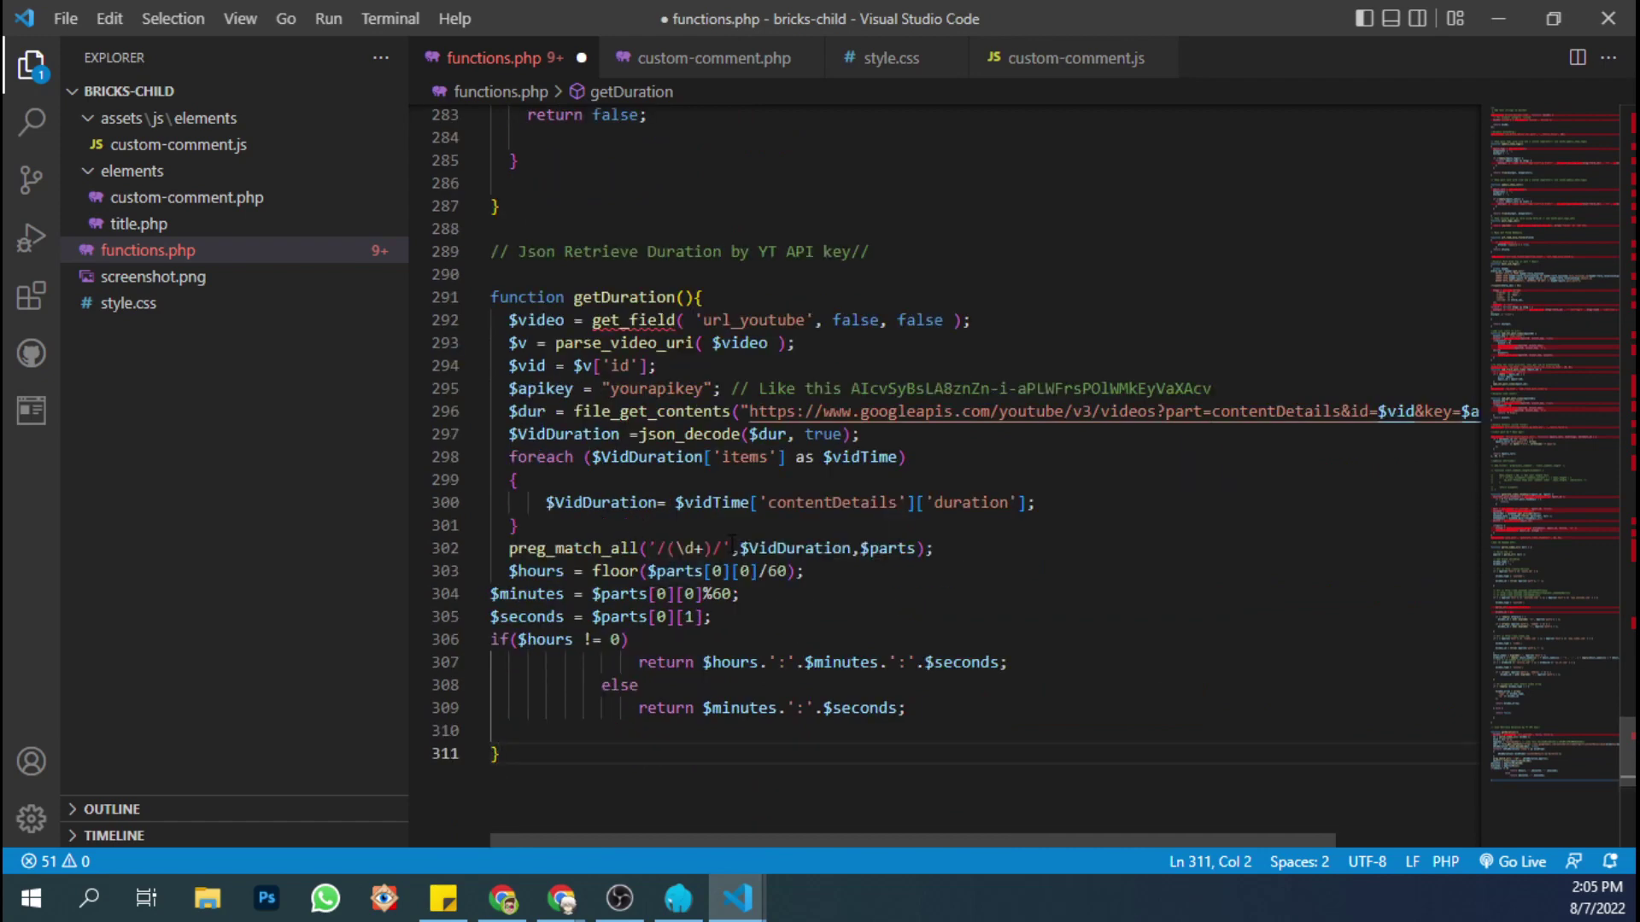
{"action": "left_click", "coordinate": [730, 548]}
{"action": "scroll", "coordinate": [714, 510], "scroll_direction": "up", "scroll_amount": 2}
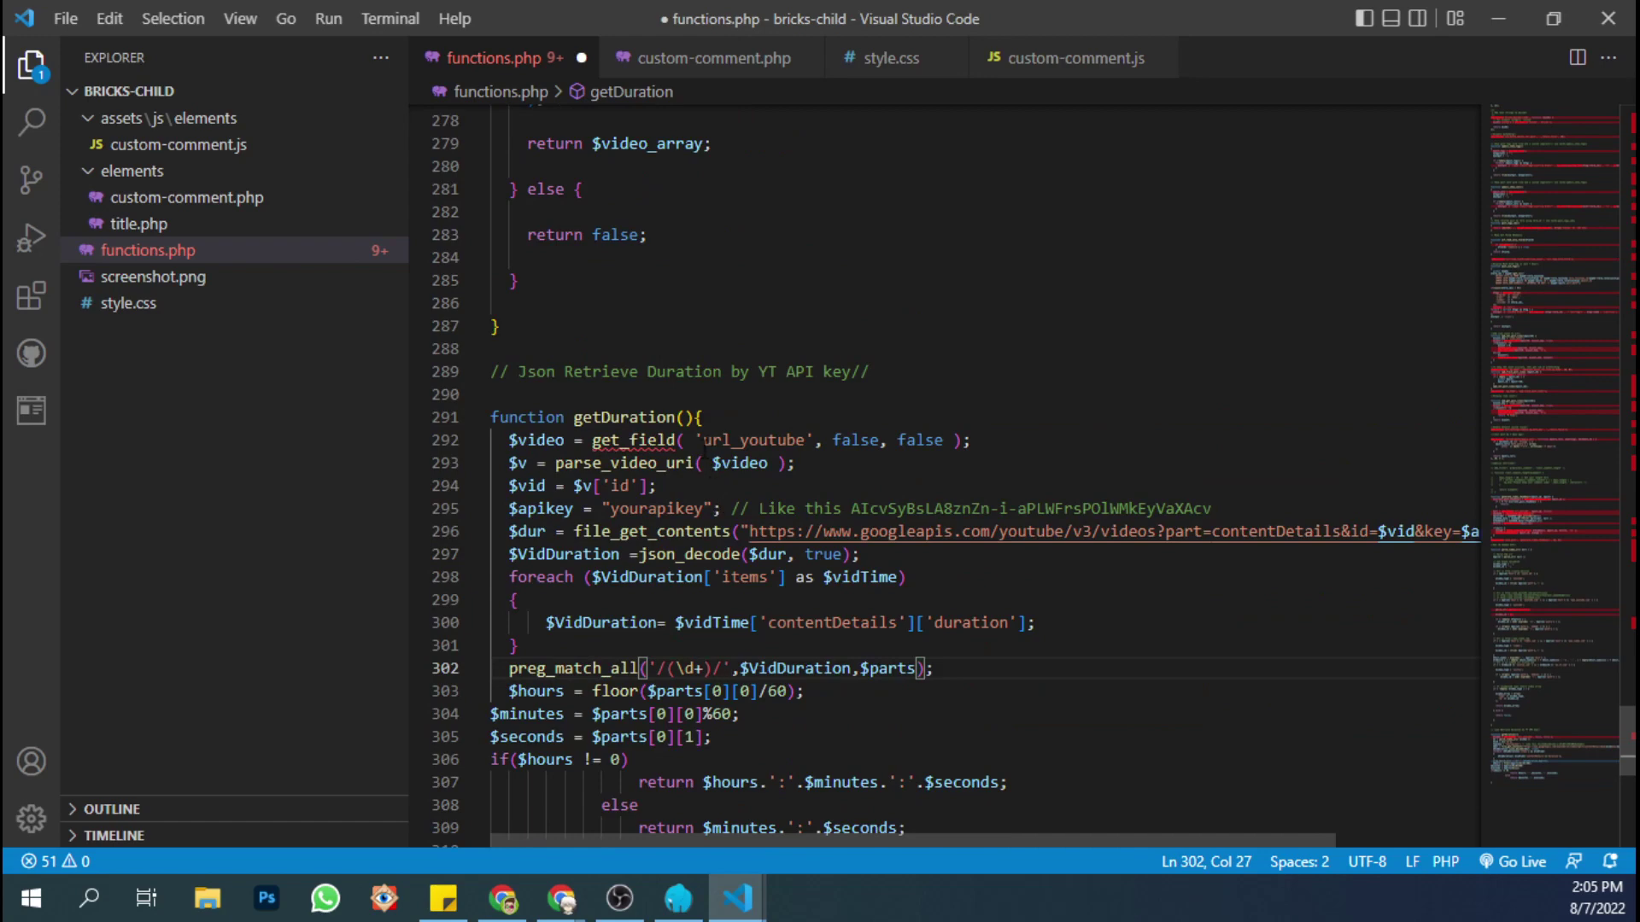
- Compare the url_youtube name in getDuration's get_field call with the field name in the ACF Video Detail field group
{"action": "left_click_drag", "start_coordinate": [703, 440], "coordinate": [803, 436]}
{"action": "left_click", "coordinate": [703, 439]}
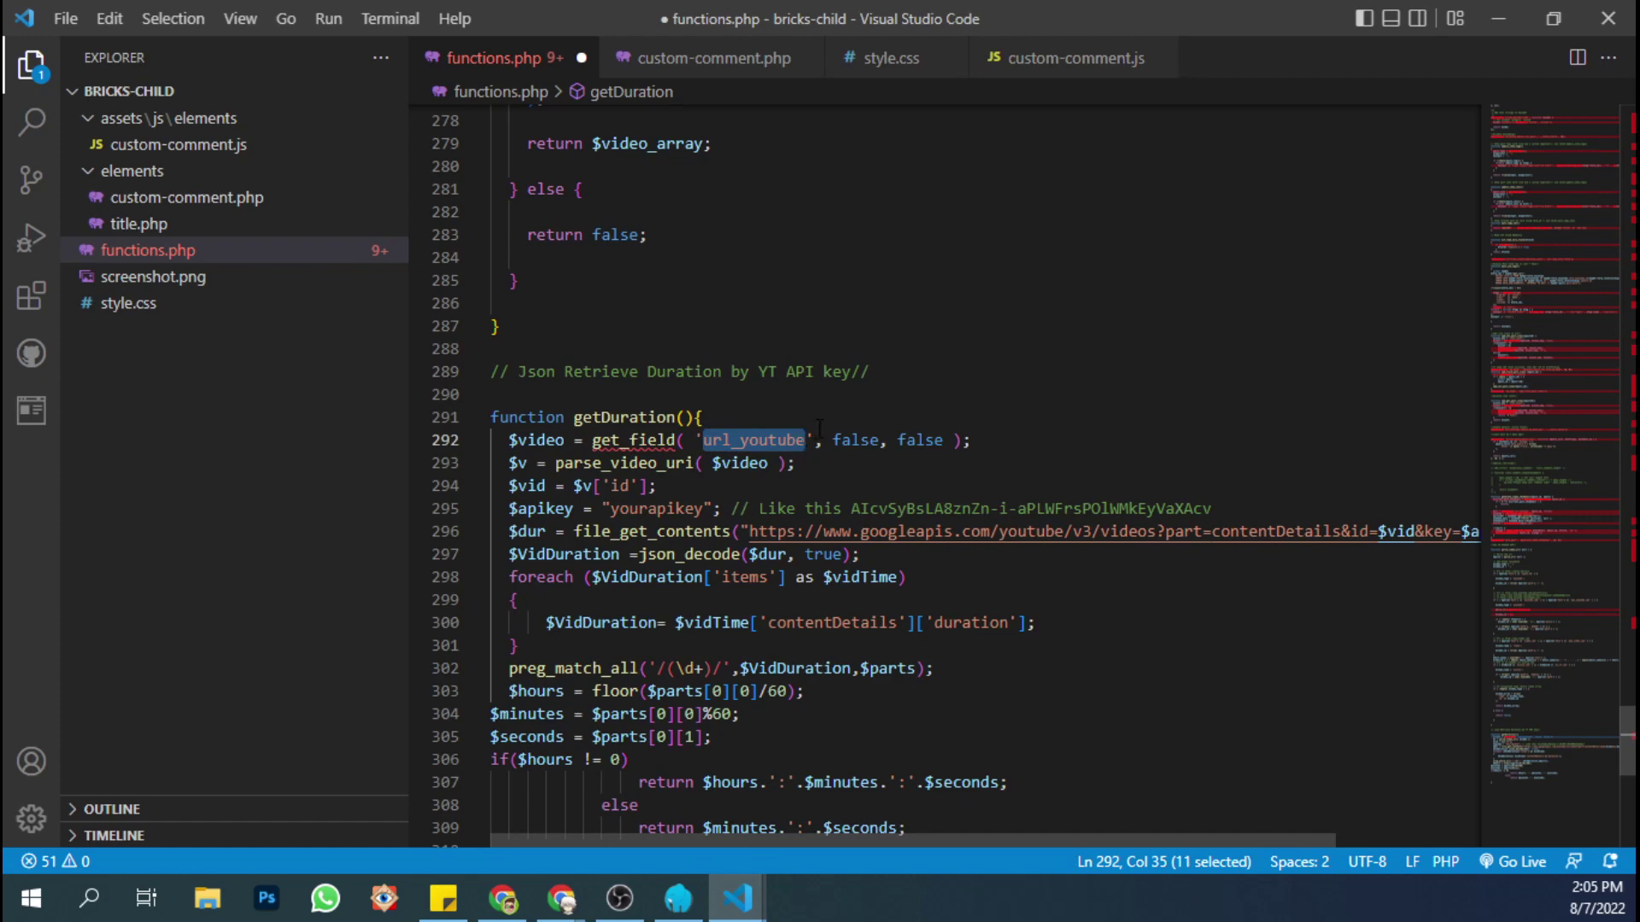
{"action": "left_click", "coordinate": [1508, 16]}
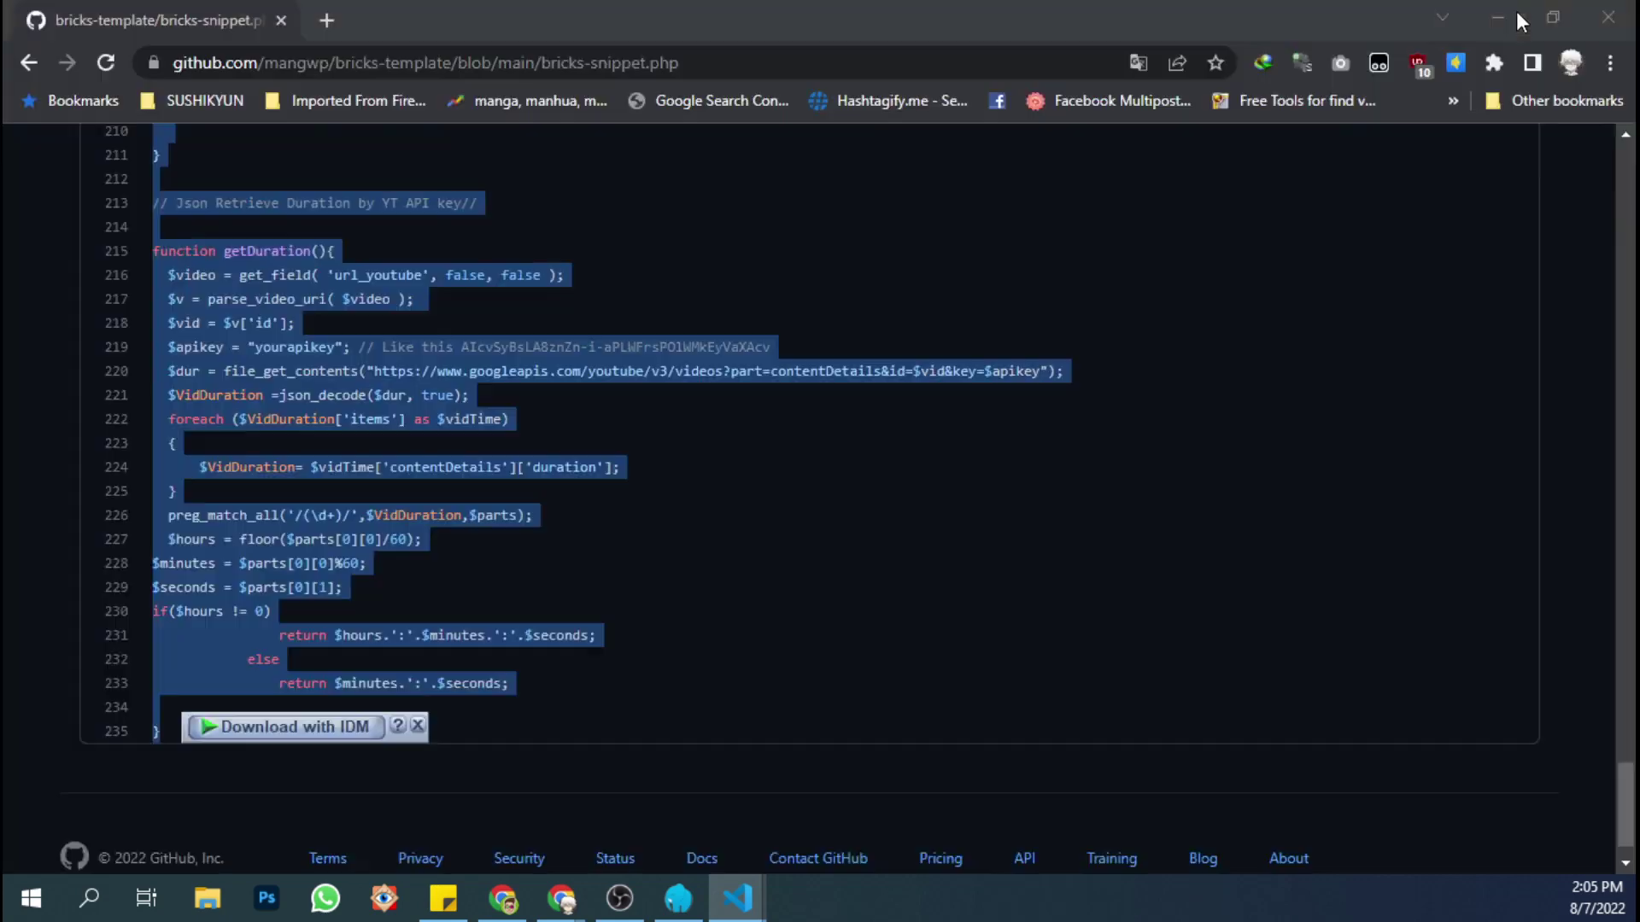
{"action": "left_click", "coordinate": [1510, 18]}
{"action": "left_click", "coordinate": [675, 18]}
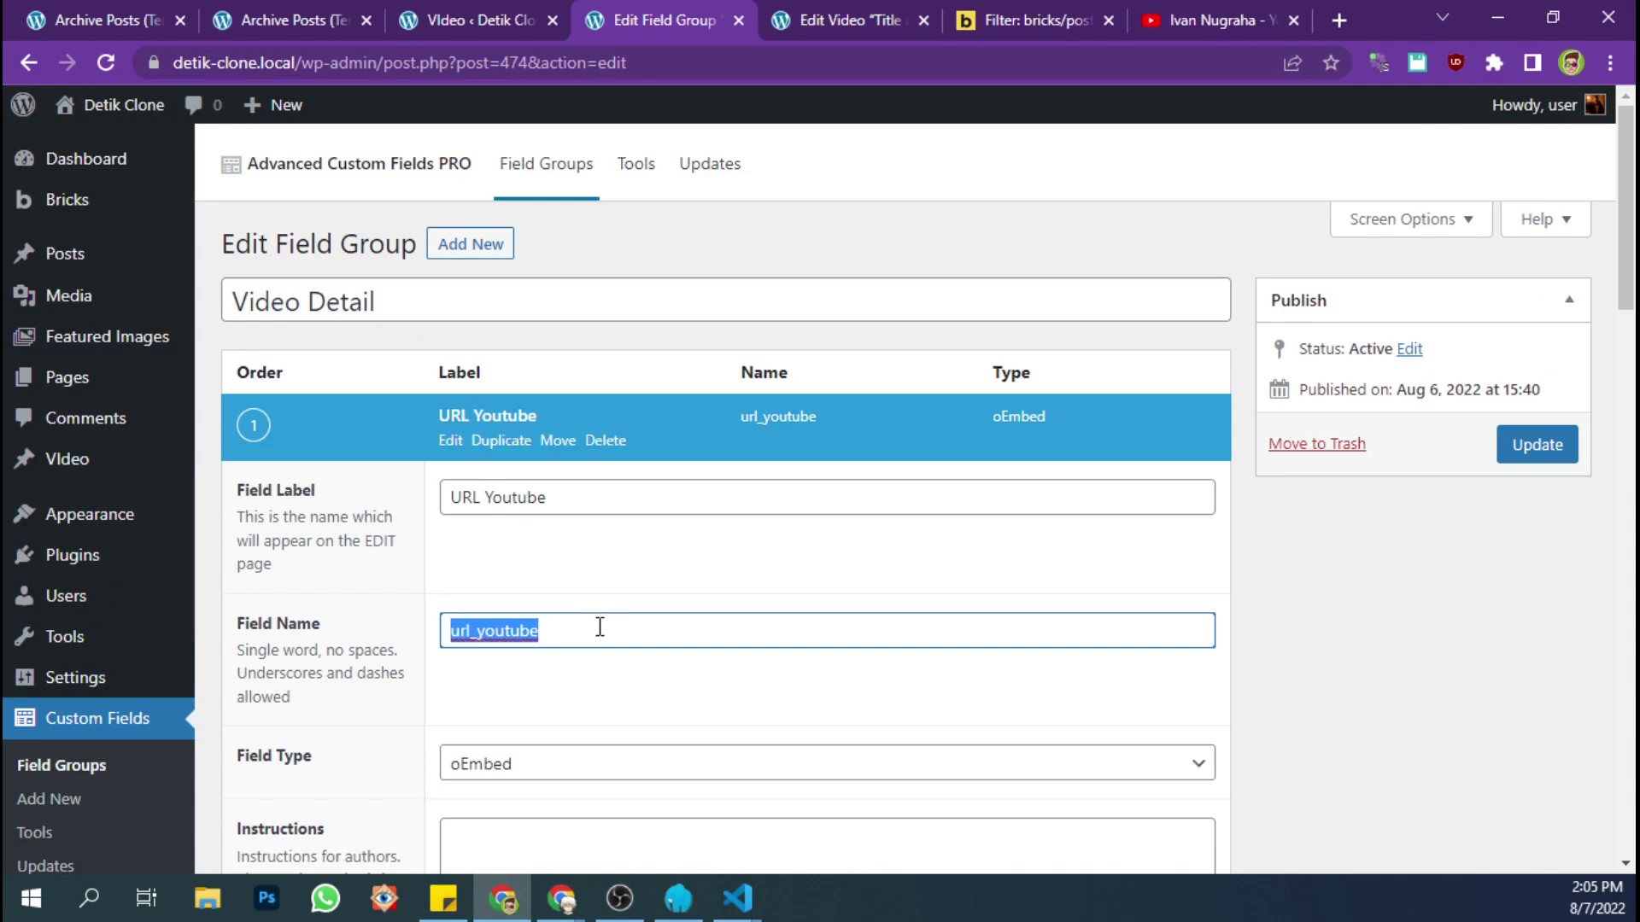
{"action": "left_click", "coordinate": [736, 898]}
{"action": "left_click", "coordinate": [608, 801]}
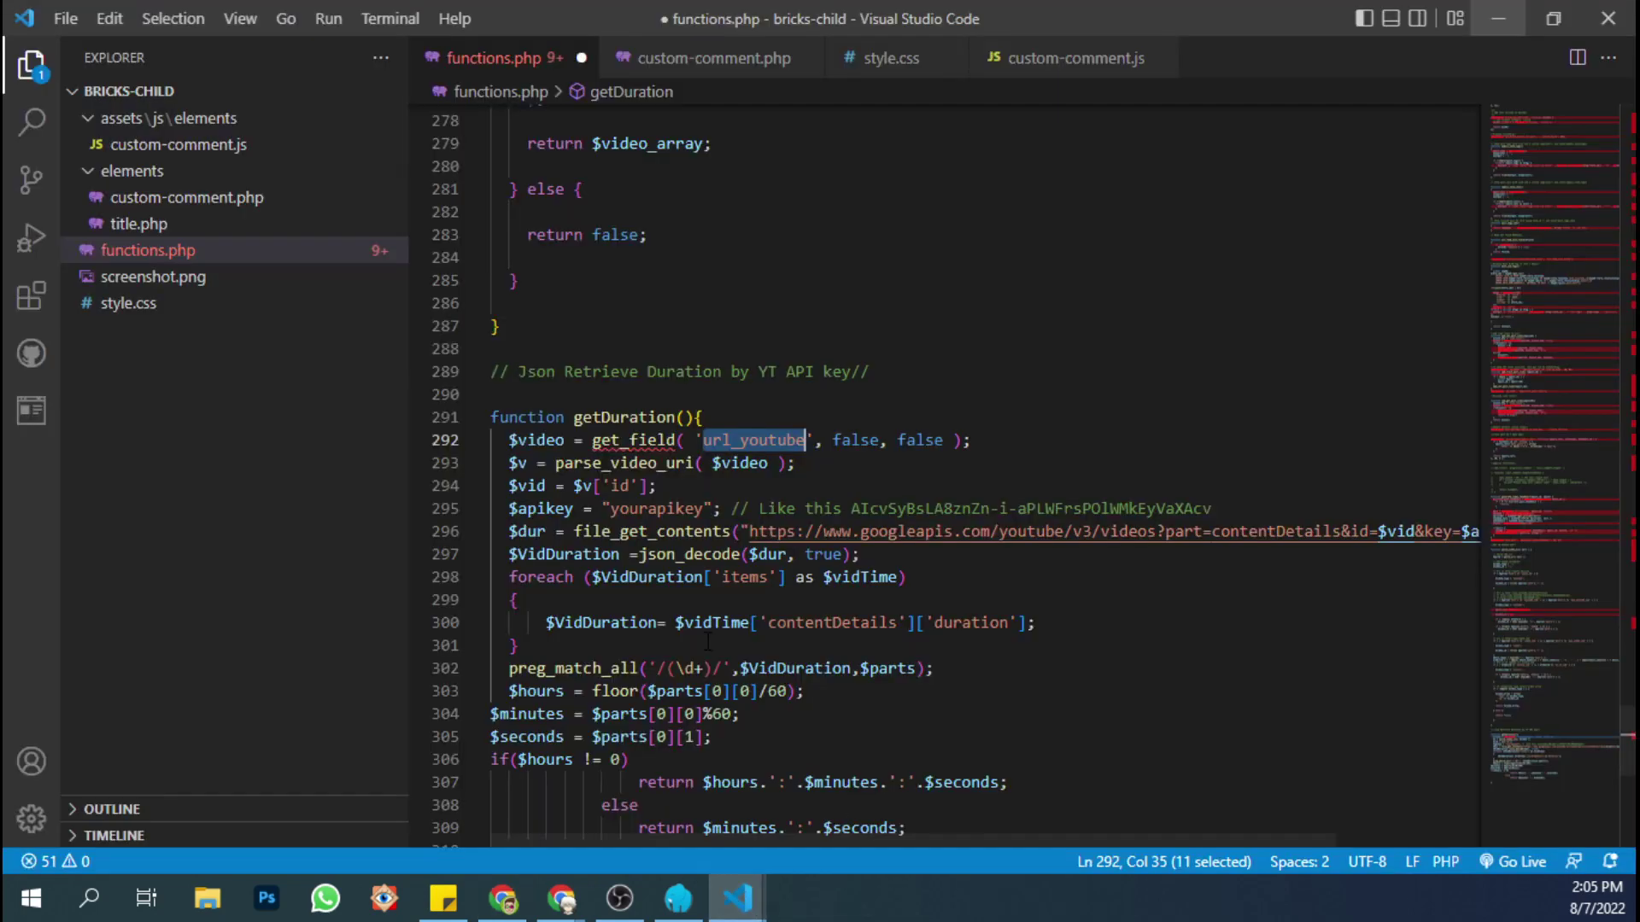
{"action": "left_click_drag", "start_coordinate": [809, 439], "coordinate": [702, 439]}
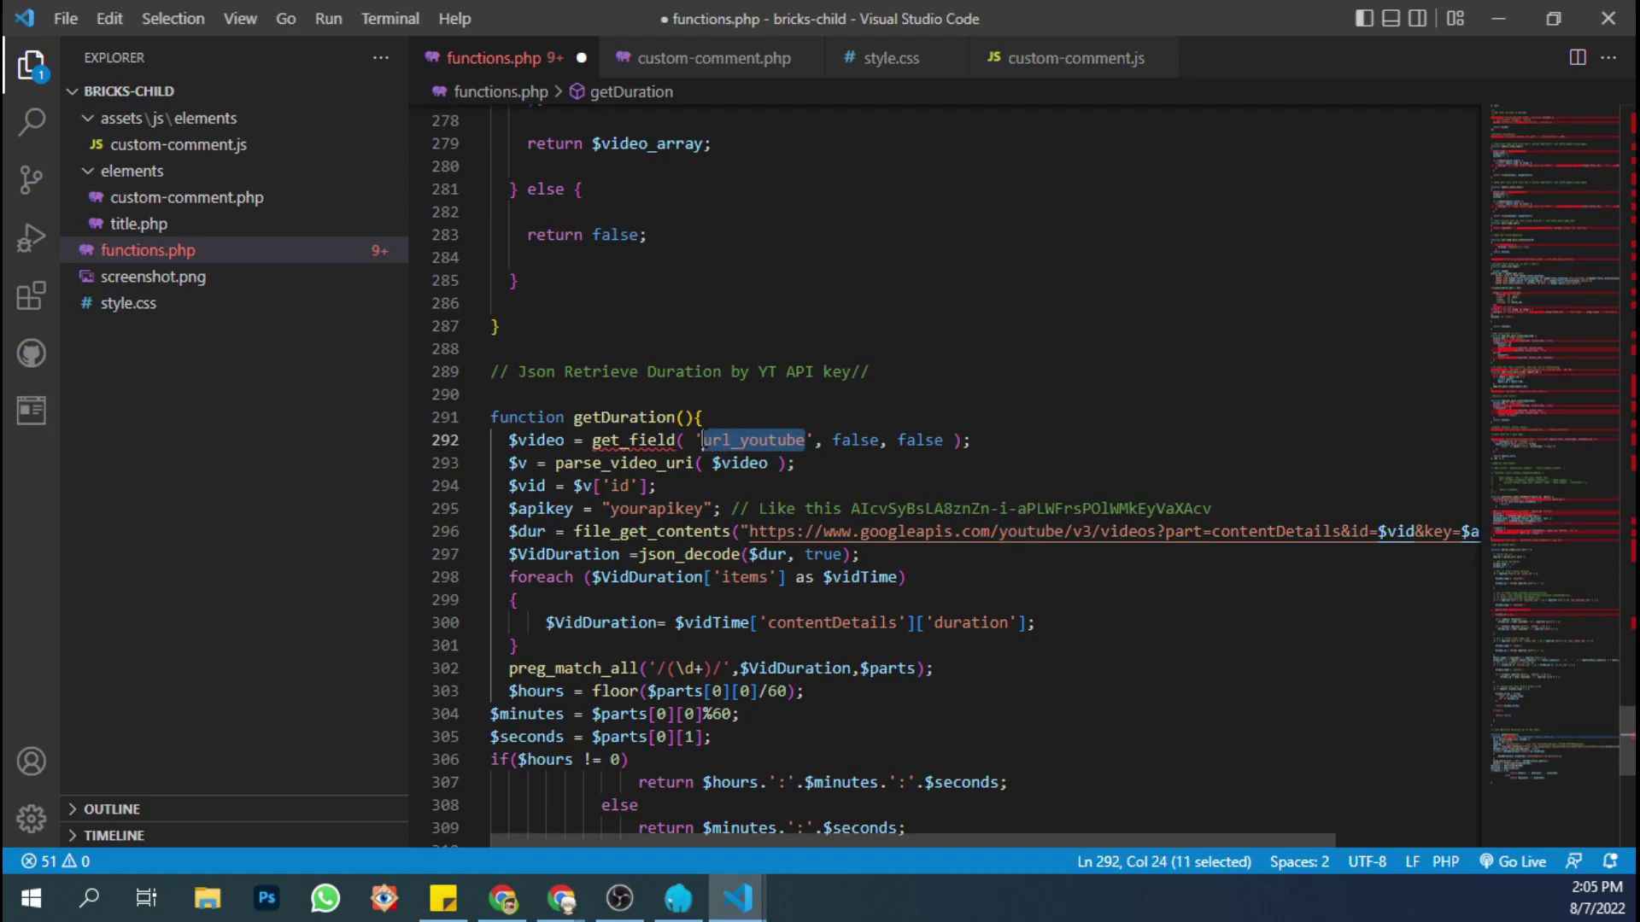
{"action": "left_click", "coordinate": [745, 486]}
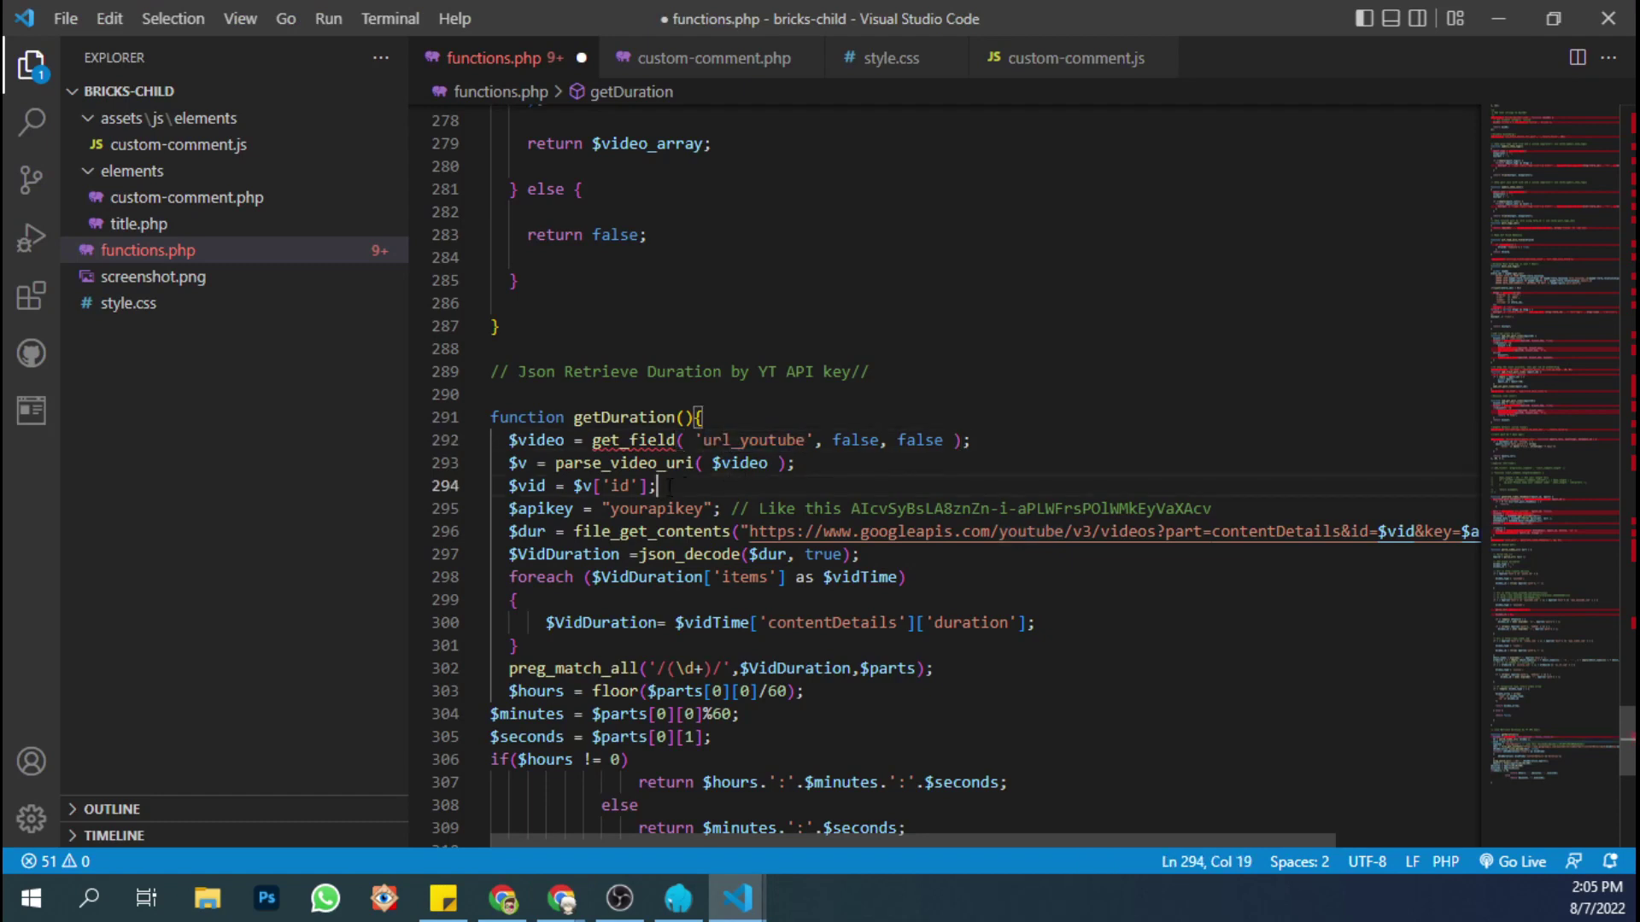
- Examine the $apikey placeholder and the duration lookup and calculation code in getDuration
{"action": "left_click_drag", "start_coordinate": [609, 508], "coordinate": [703, 508]}
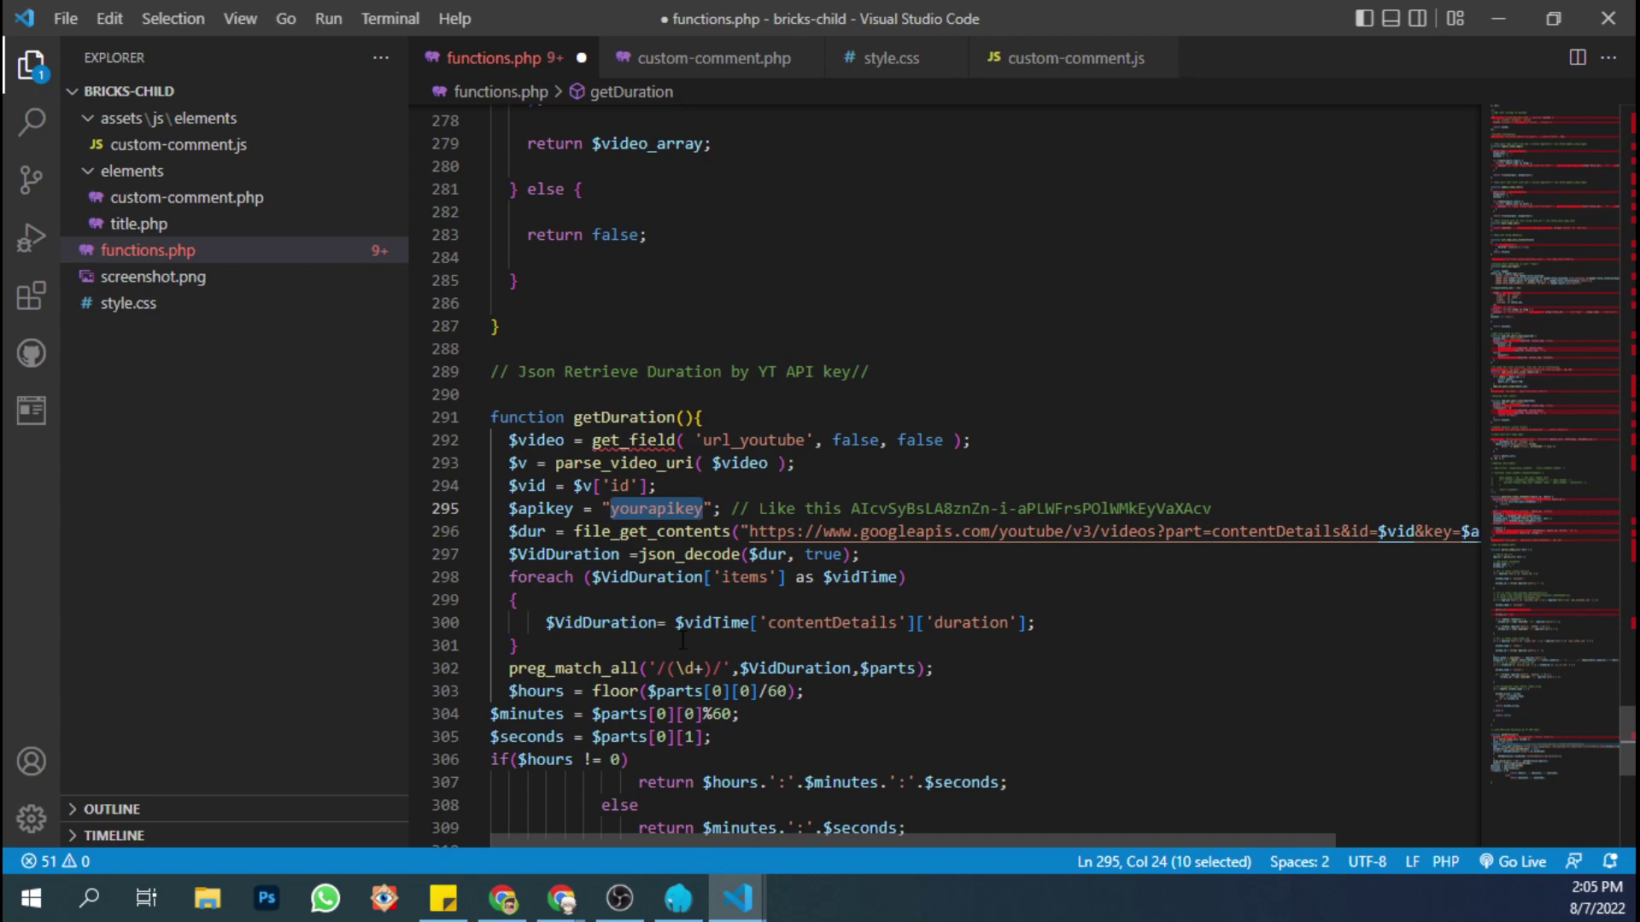
{"action": "left_click", "coordinate": [978, 571]}
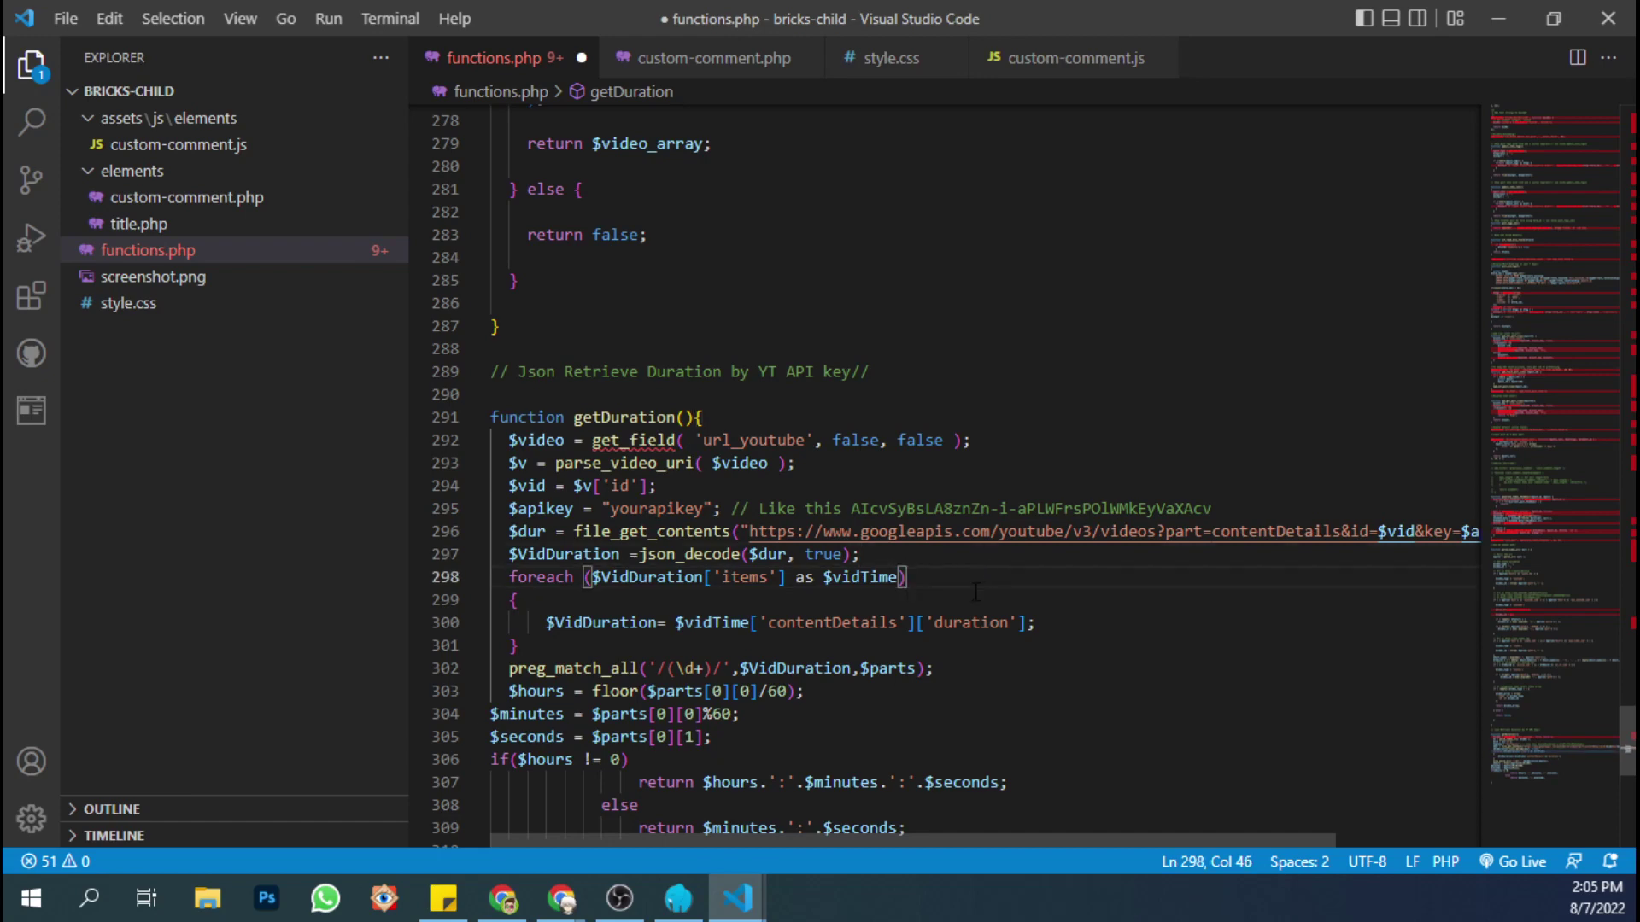
{"action": "left_click", "coordinate": [1036, 623]}
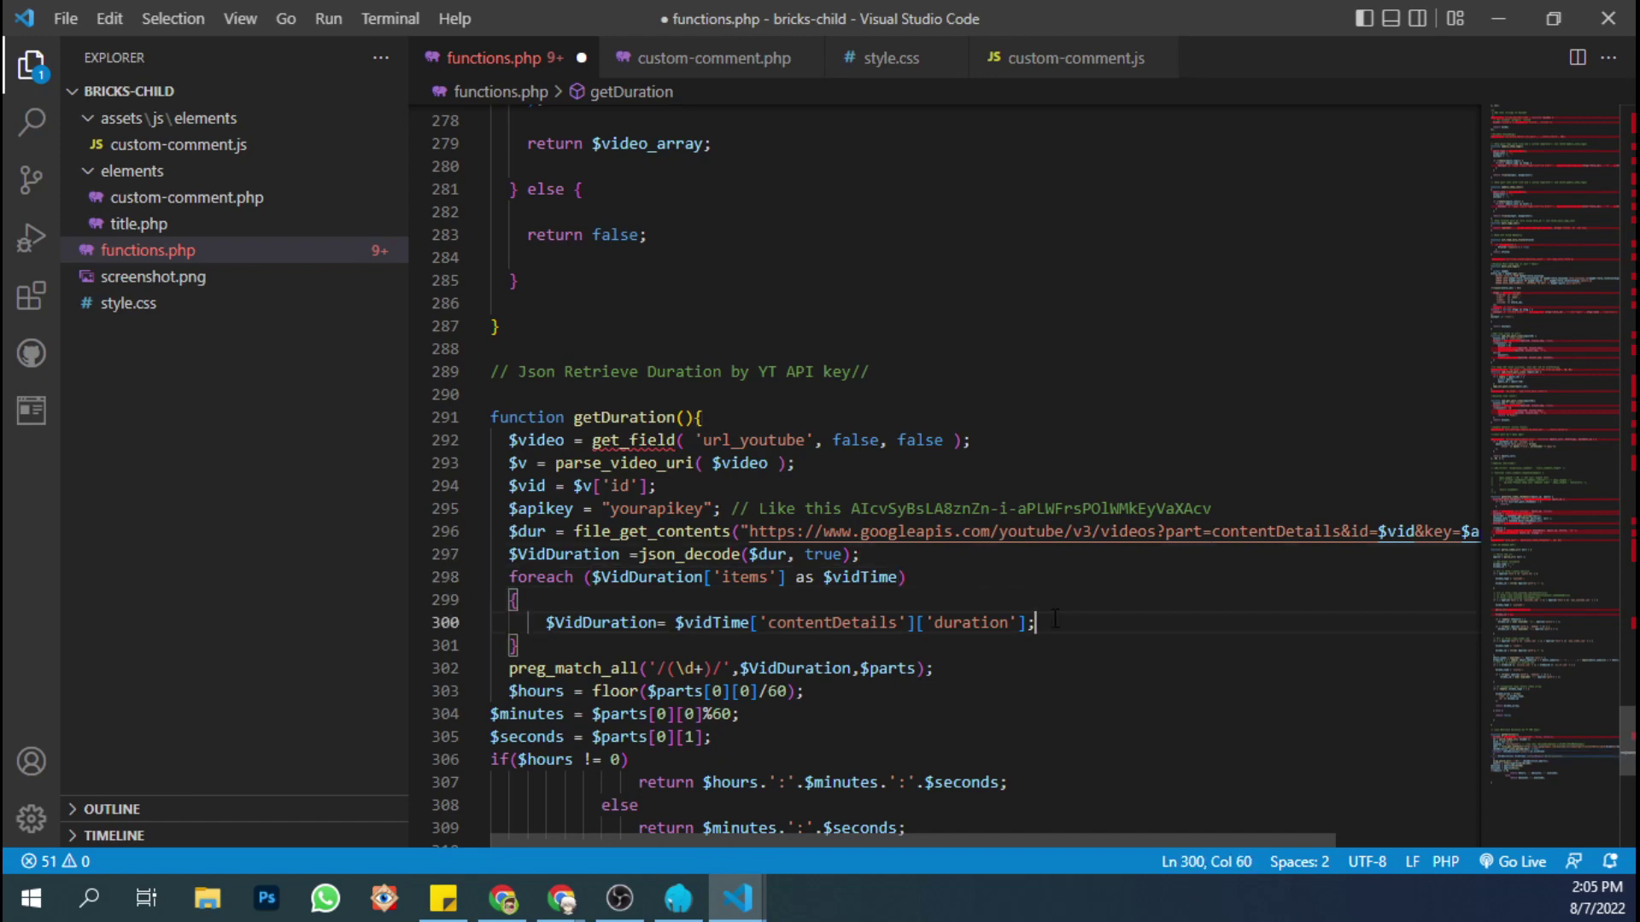
{"action": "left_click", "coordinate": [1013, 639]}
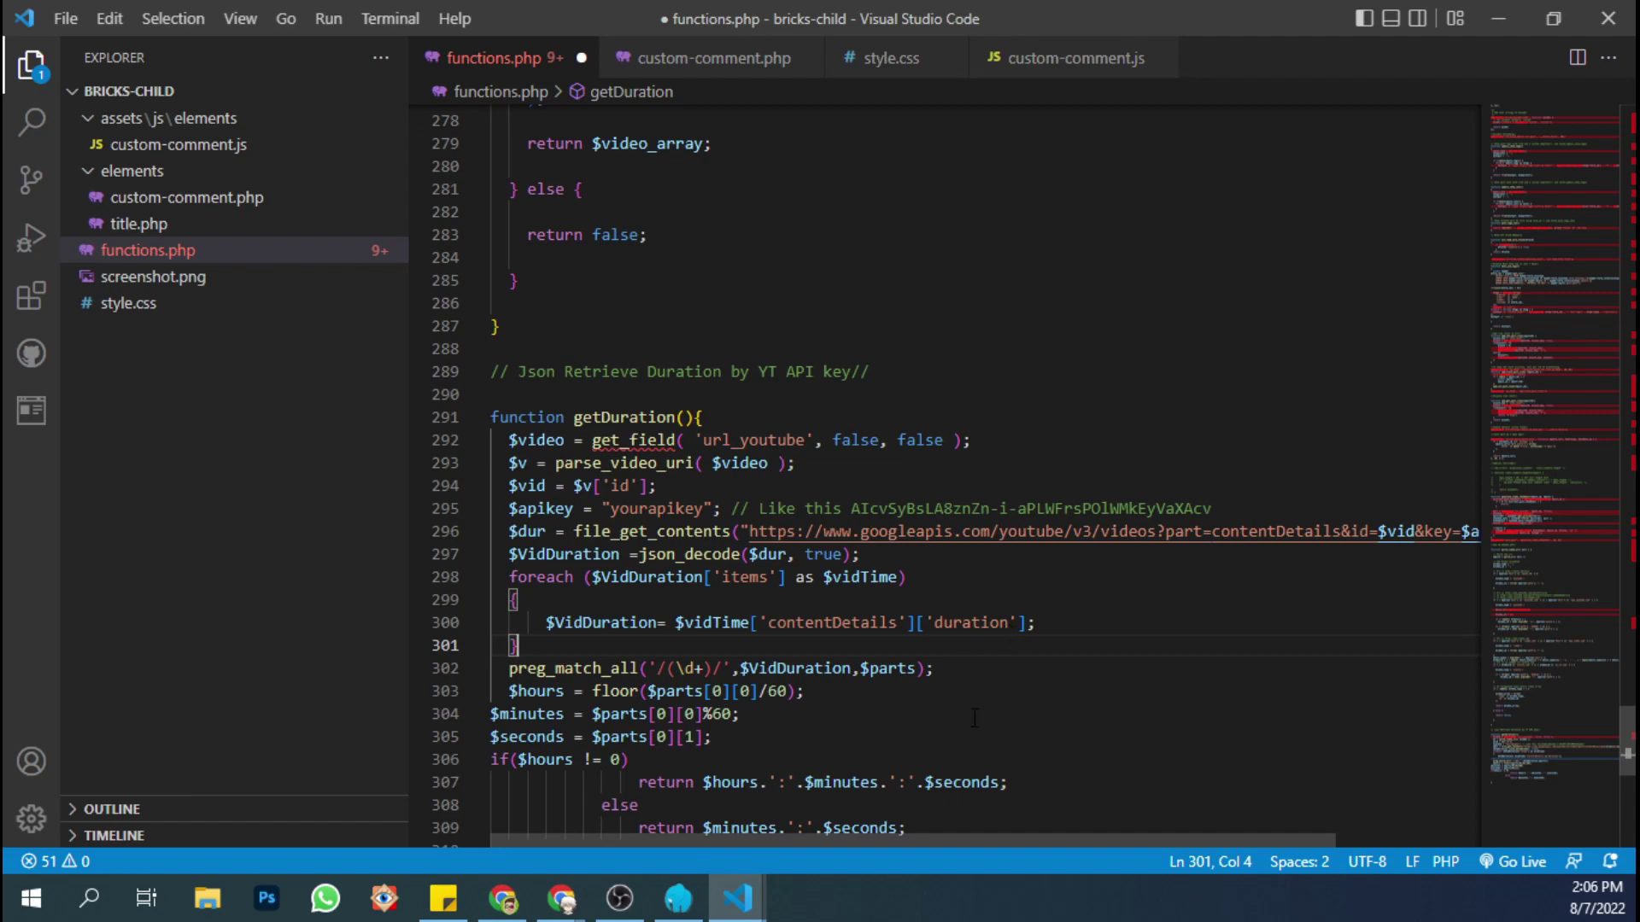
{"action": "left_click_drag", "start_coordinate": [702, 509], "coordinate": [610, 508]}
{"action": "scroll", "coordinate": [700, 580], "scroll_direction": "down", "scroll_amount": 3}
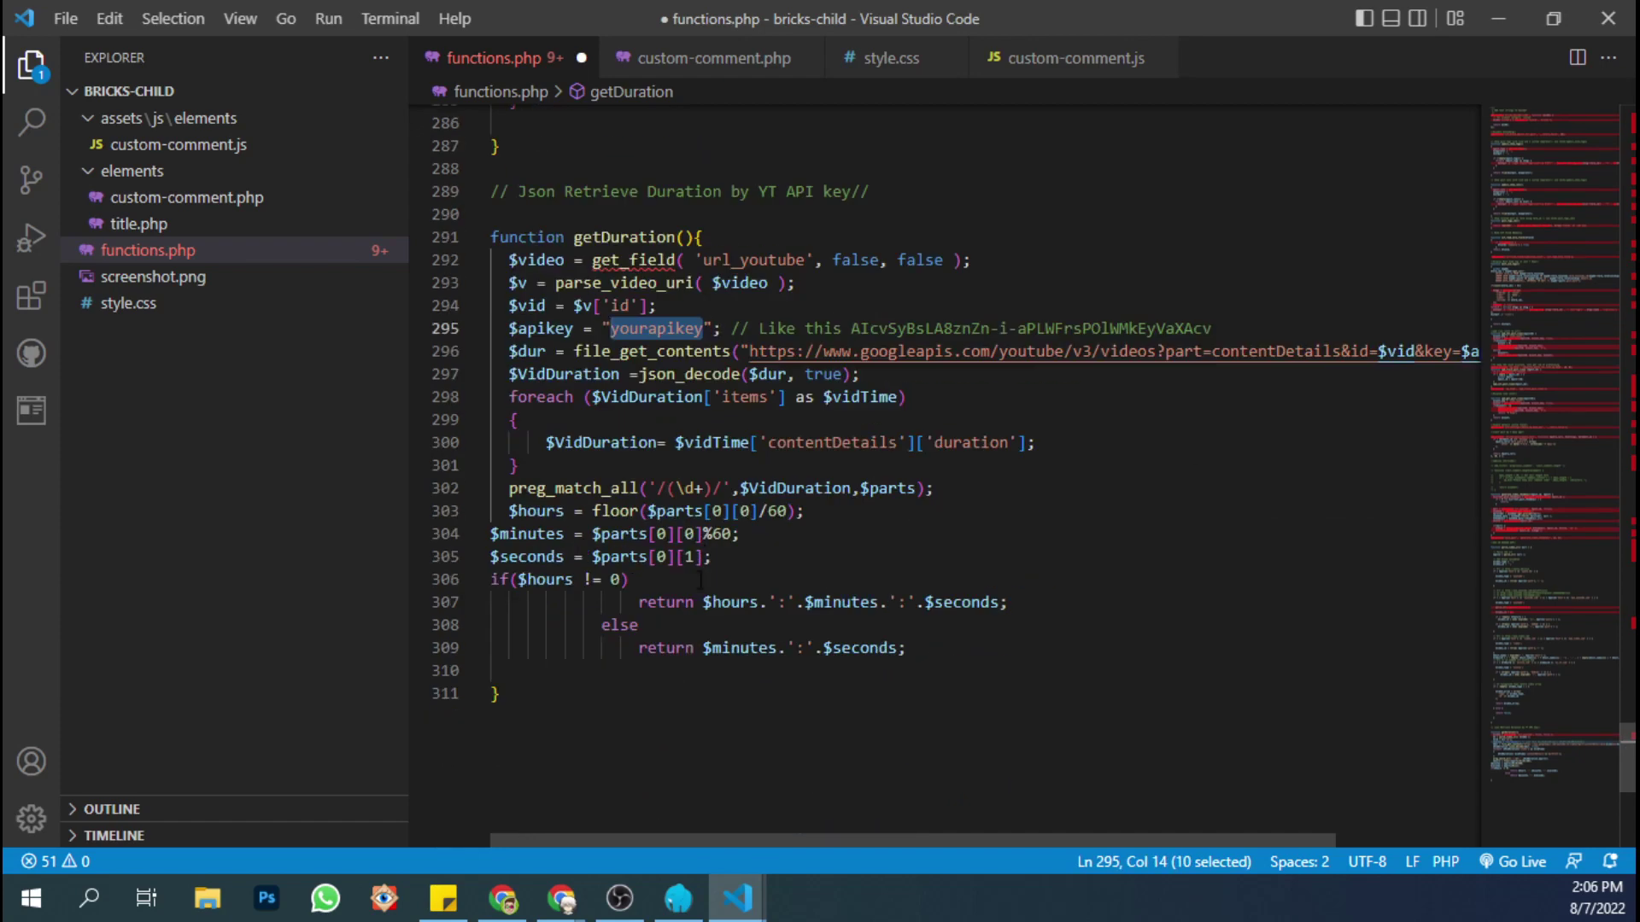
{"action": "scroll", "coordinate": [701, 581], "scroll_direction": "up", "scroll_amount": 3}
{"action": "left_click", "coordinate": [761, 491]}
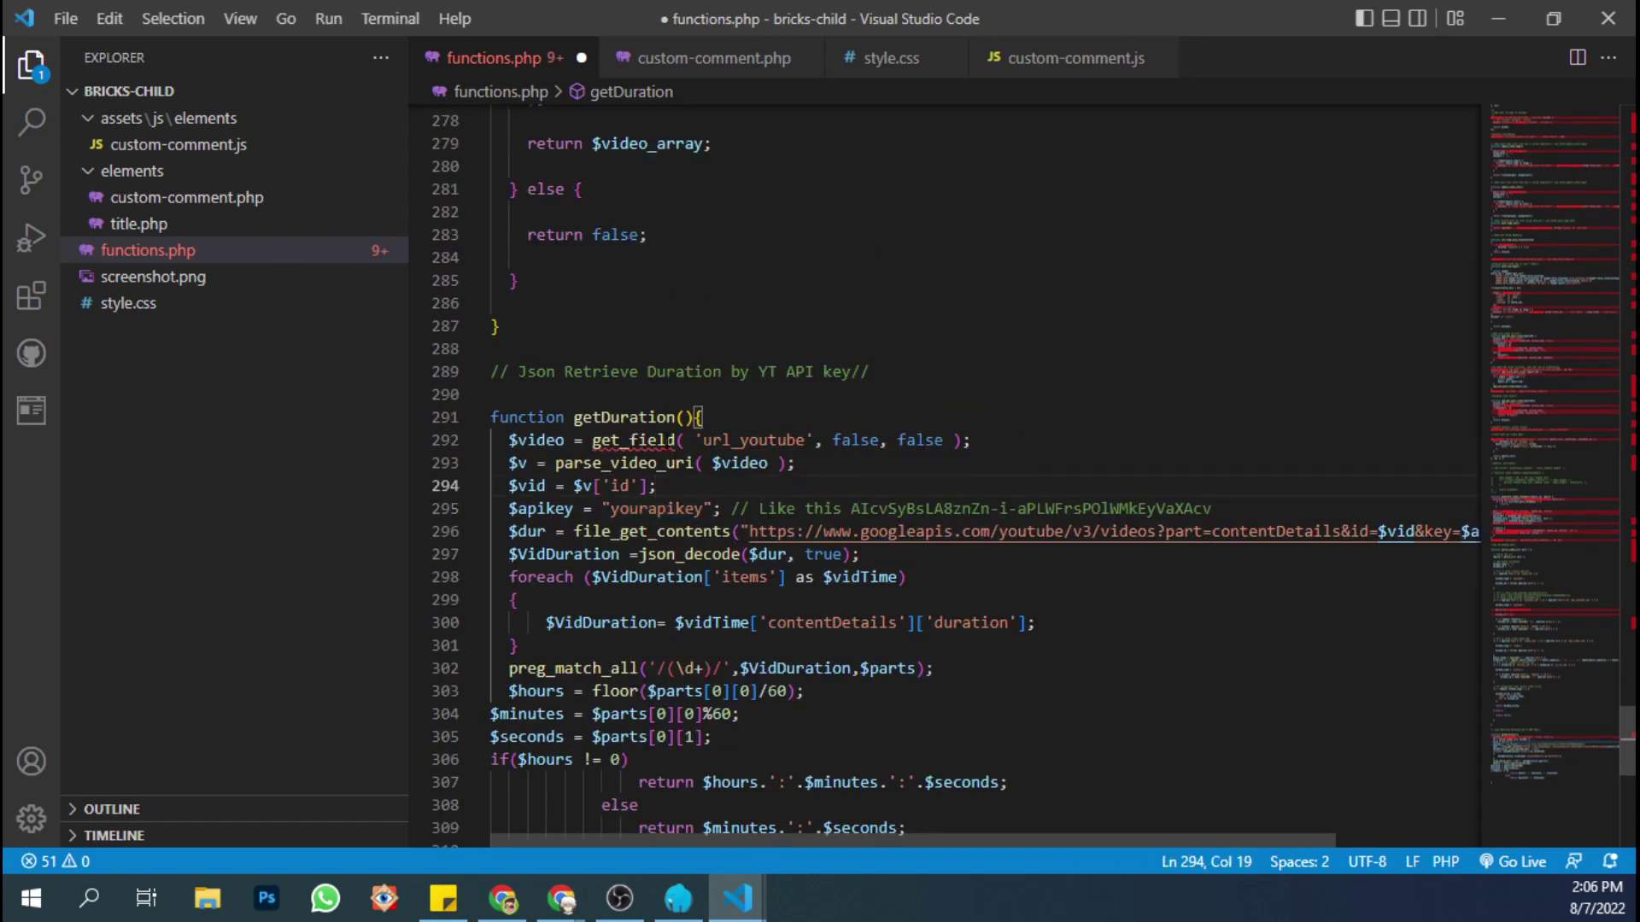
- In the Bricks editor for Archive Posts, set Section Video's Basic Text to {echo:getDuration} and save the template
{"action": "left_click_drag", "start_coordinate": [574, 417], "coordinate": [676, 417]}
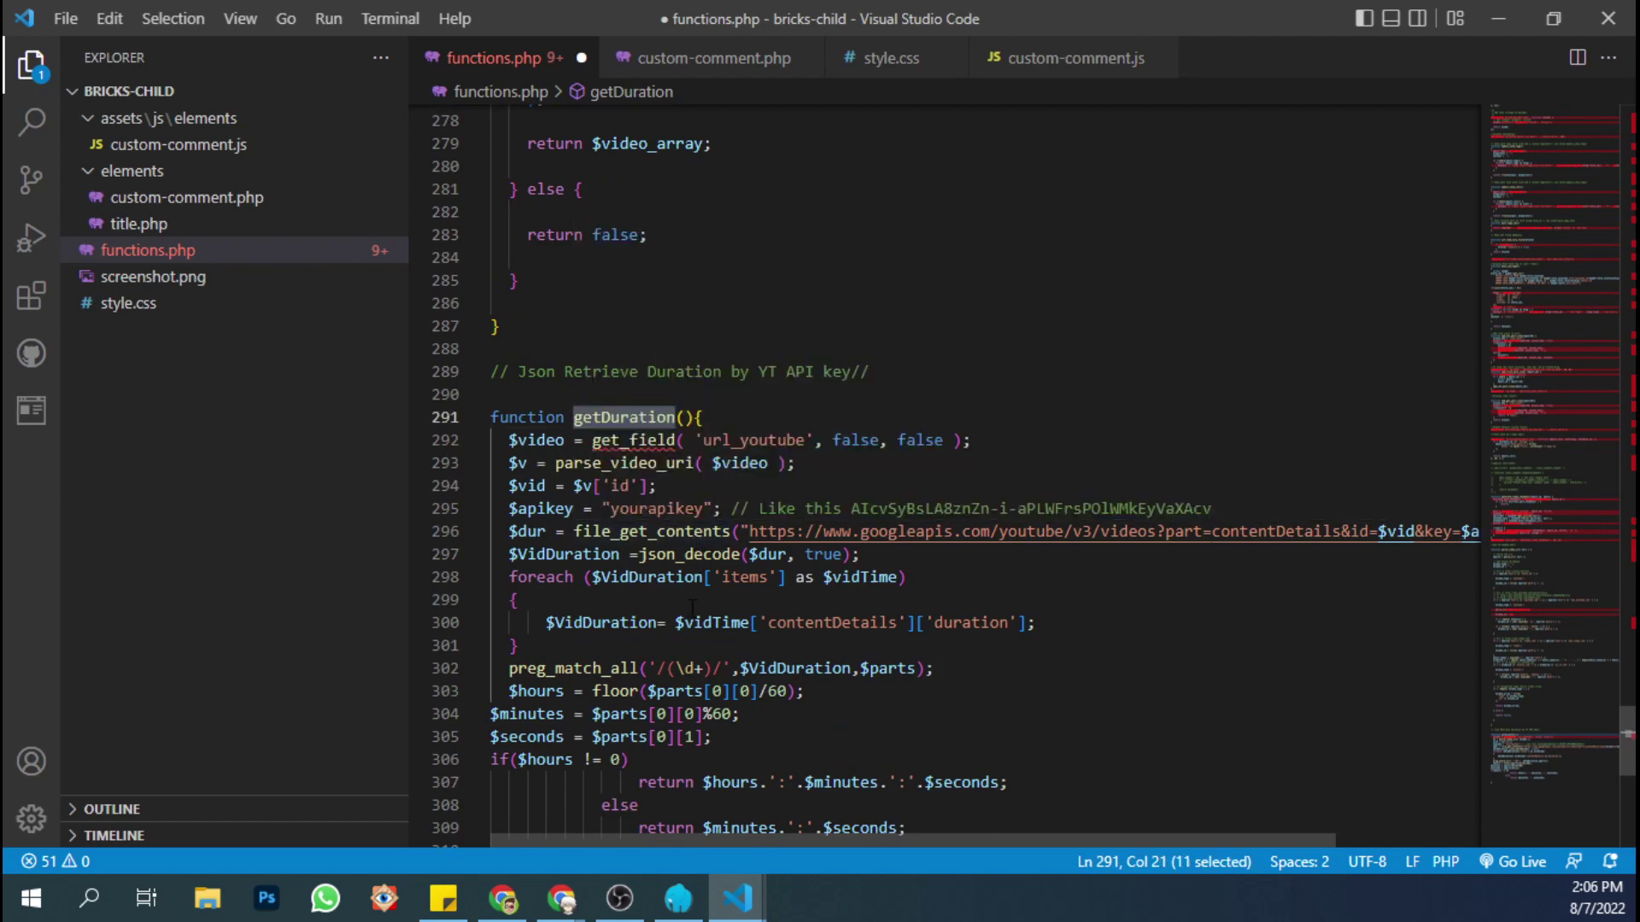
{"action": "left_click", "coordinate": [1498, 18]}
{"action": "left_click", "coordinate": [307, 17]}
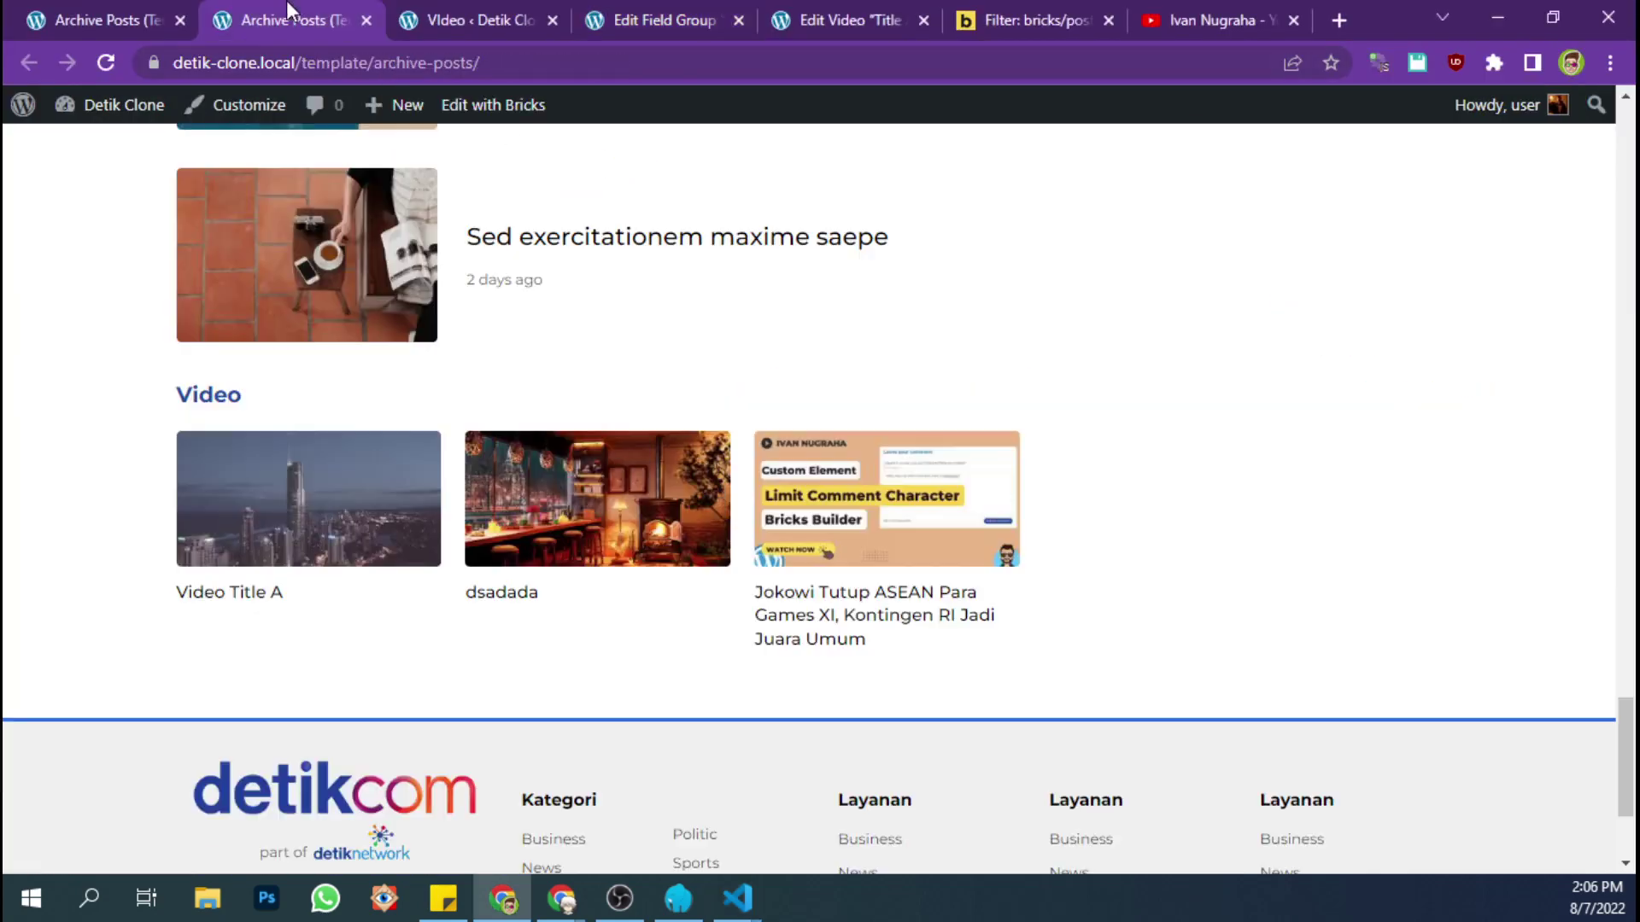
{"action": "left_click", "coordinate": [154, 13]}
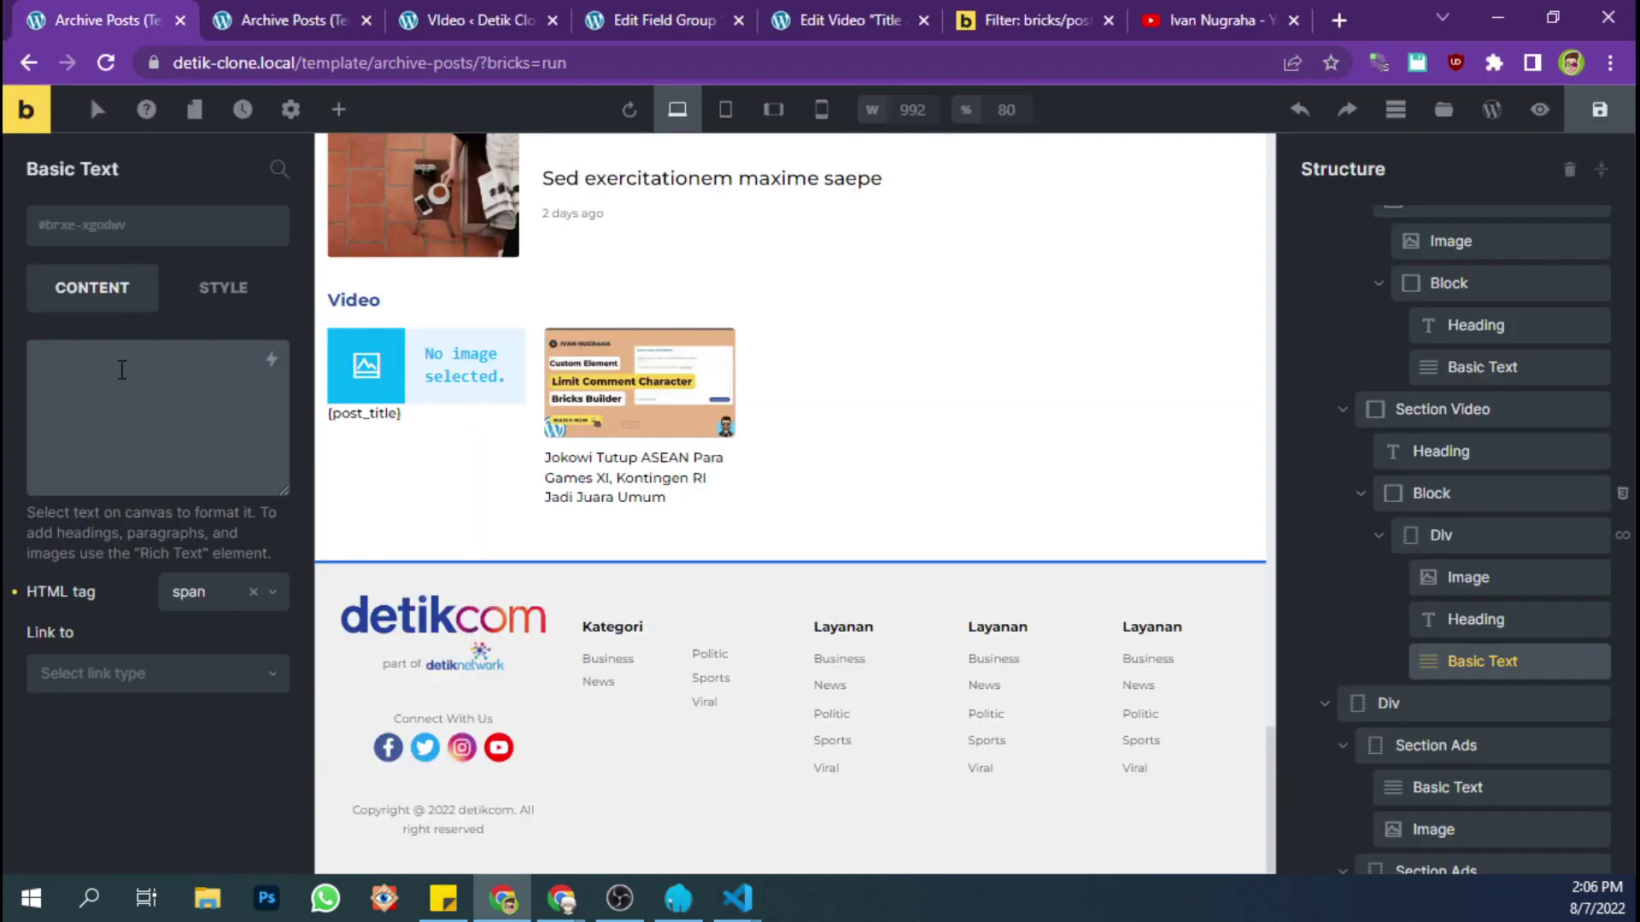
{"action": "type", "text": "{echo"}
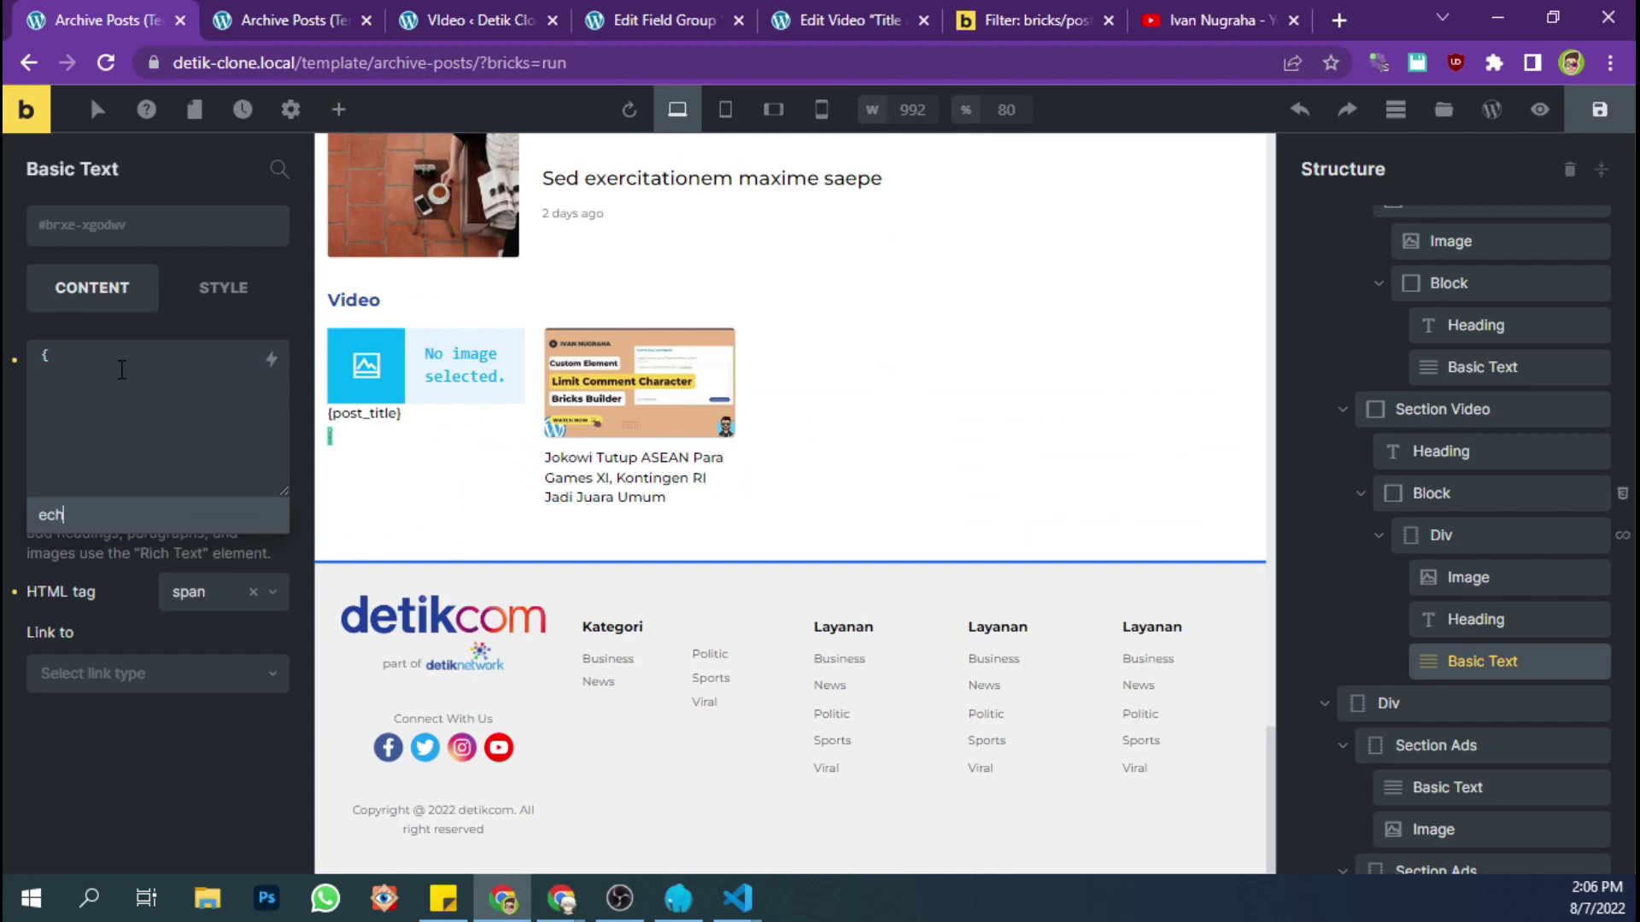
{"action": "key", "text": "BackSpace"}
{"action": "key", "text": "BackSpace"}
{"action": "key", "text": "BackSpace"}
{"action": "key", "text": "BackSpace"}
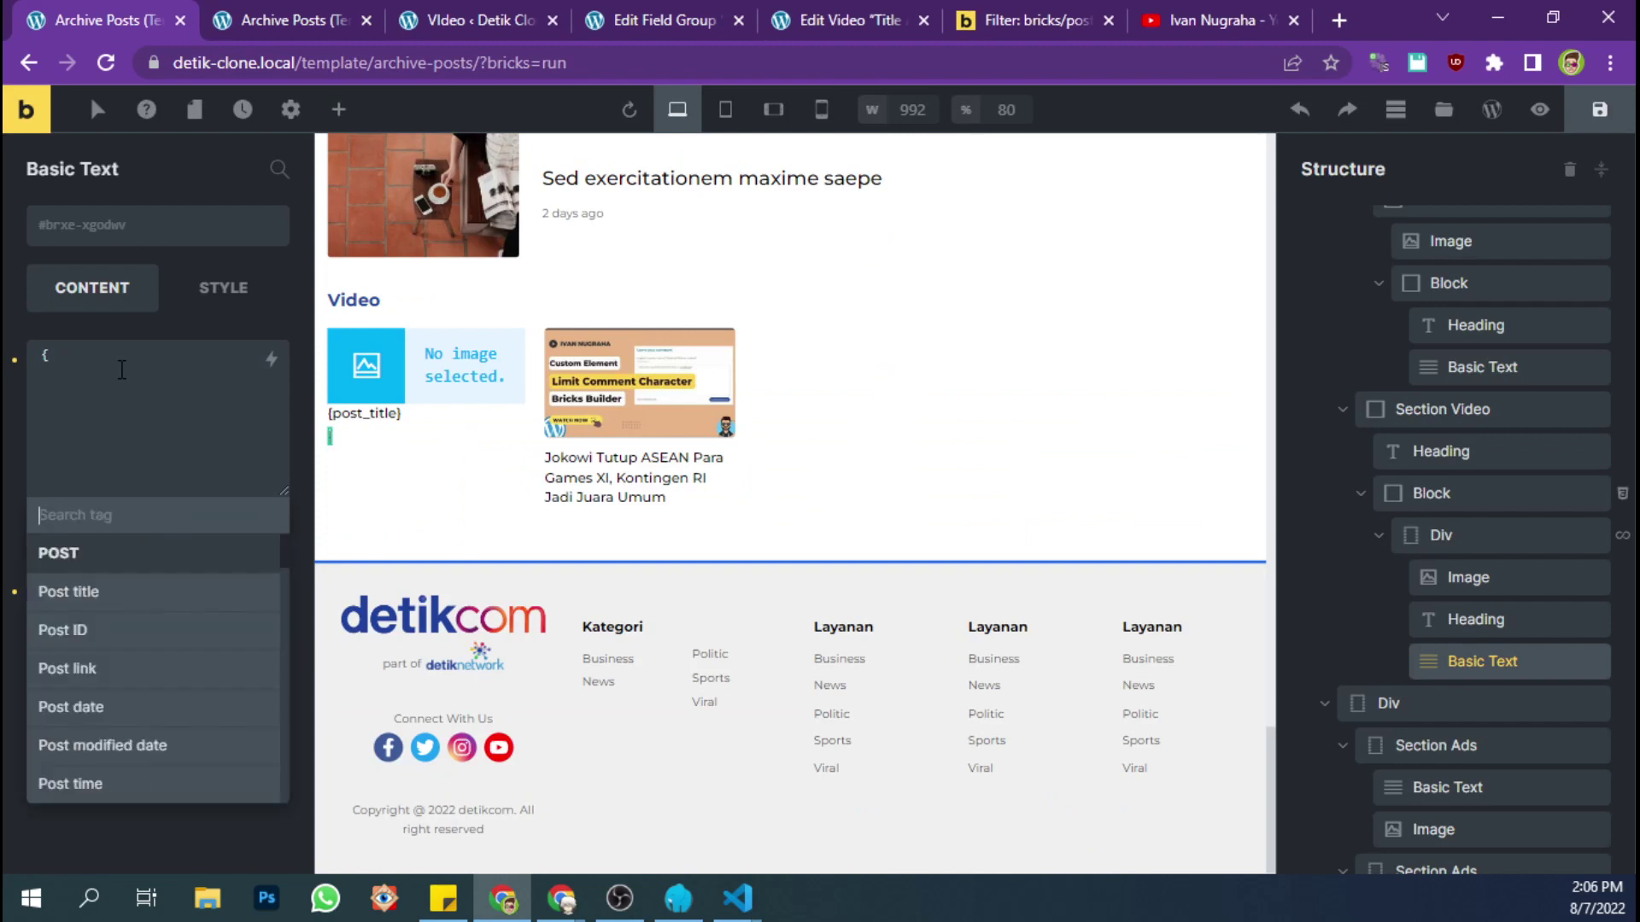
{"action": "left_click", "coordinate": [122, 369]}
{"action": "type", "text": "e"}
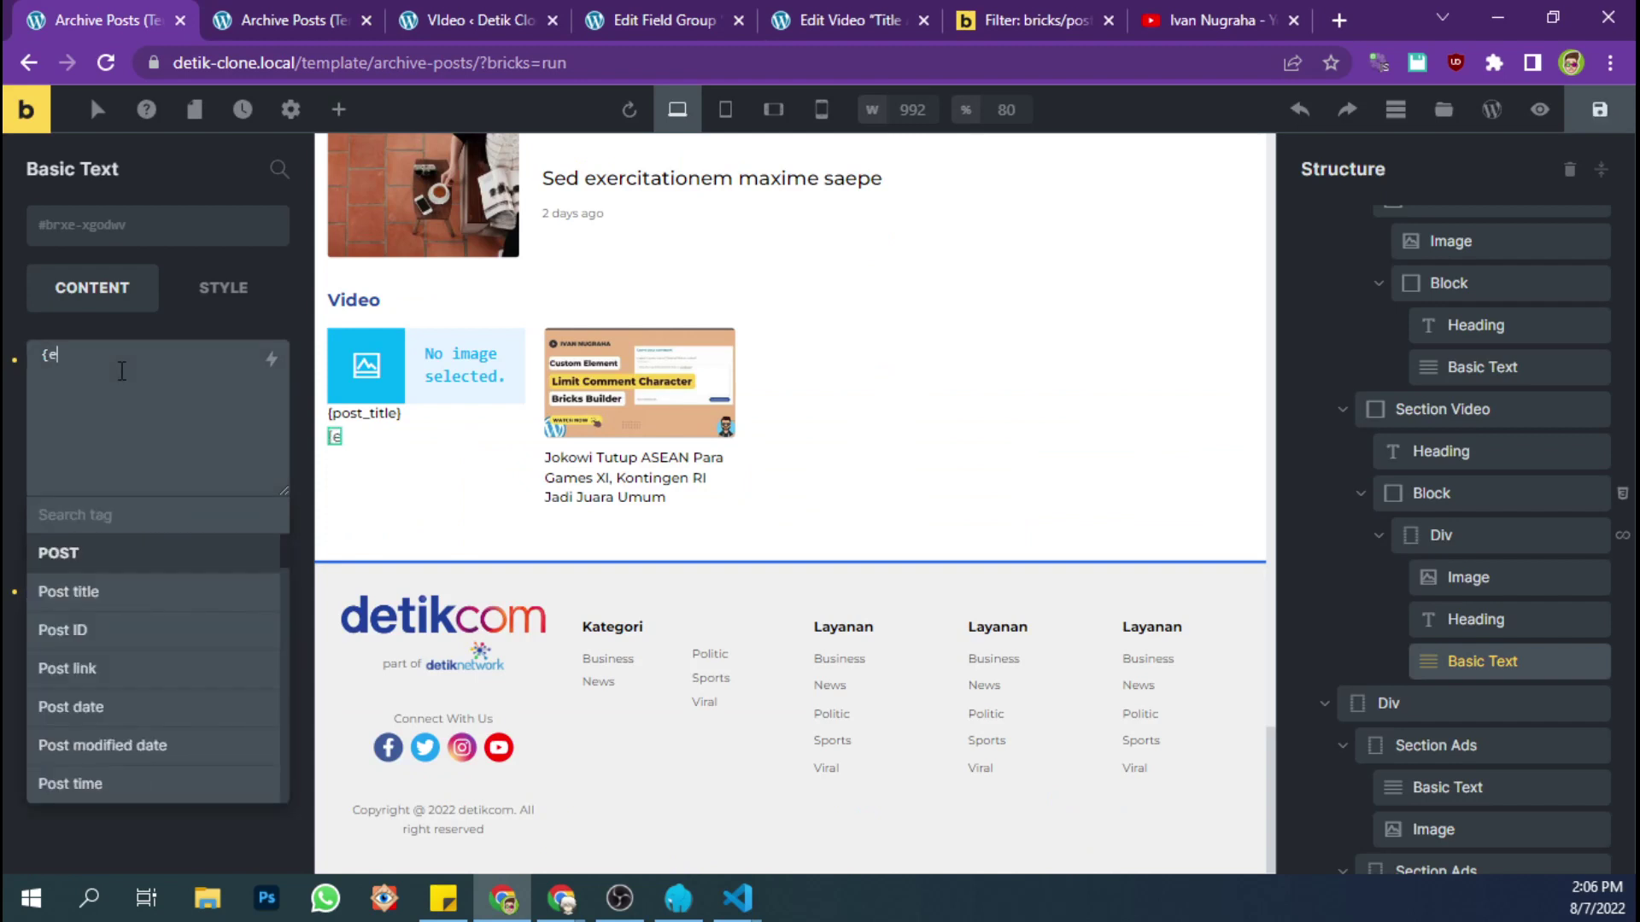
{"action": "type", "text": "cho:getDuration"}
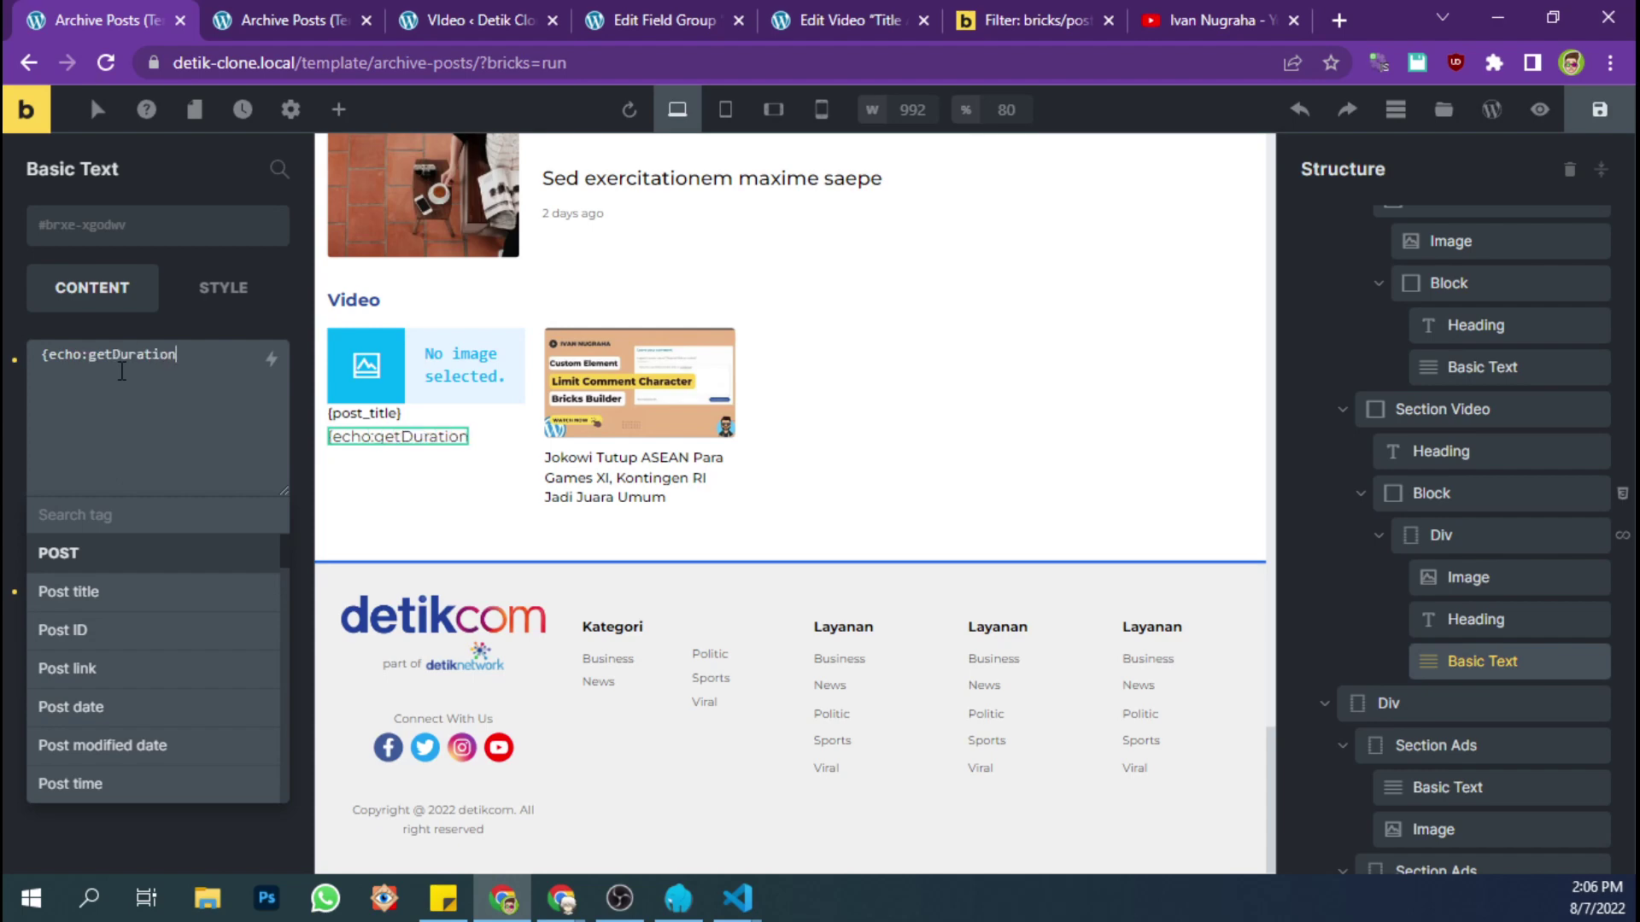
{"action": "type", "text": "}"}
{"action": "left_click", "coordinate": [1607, 126]}
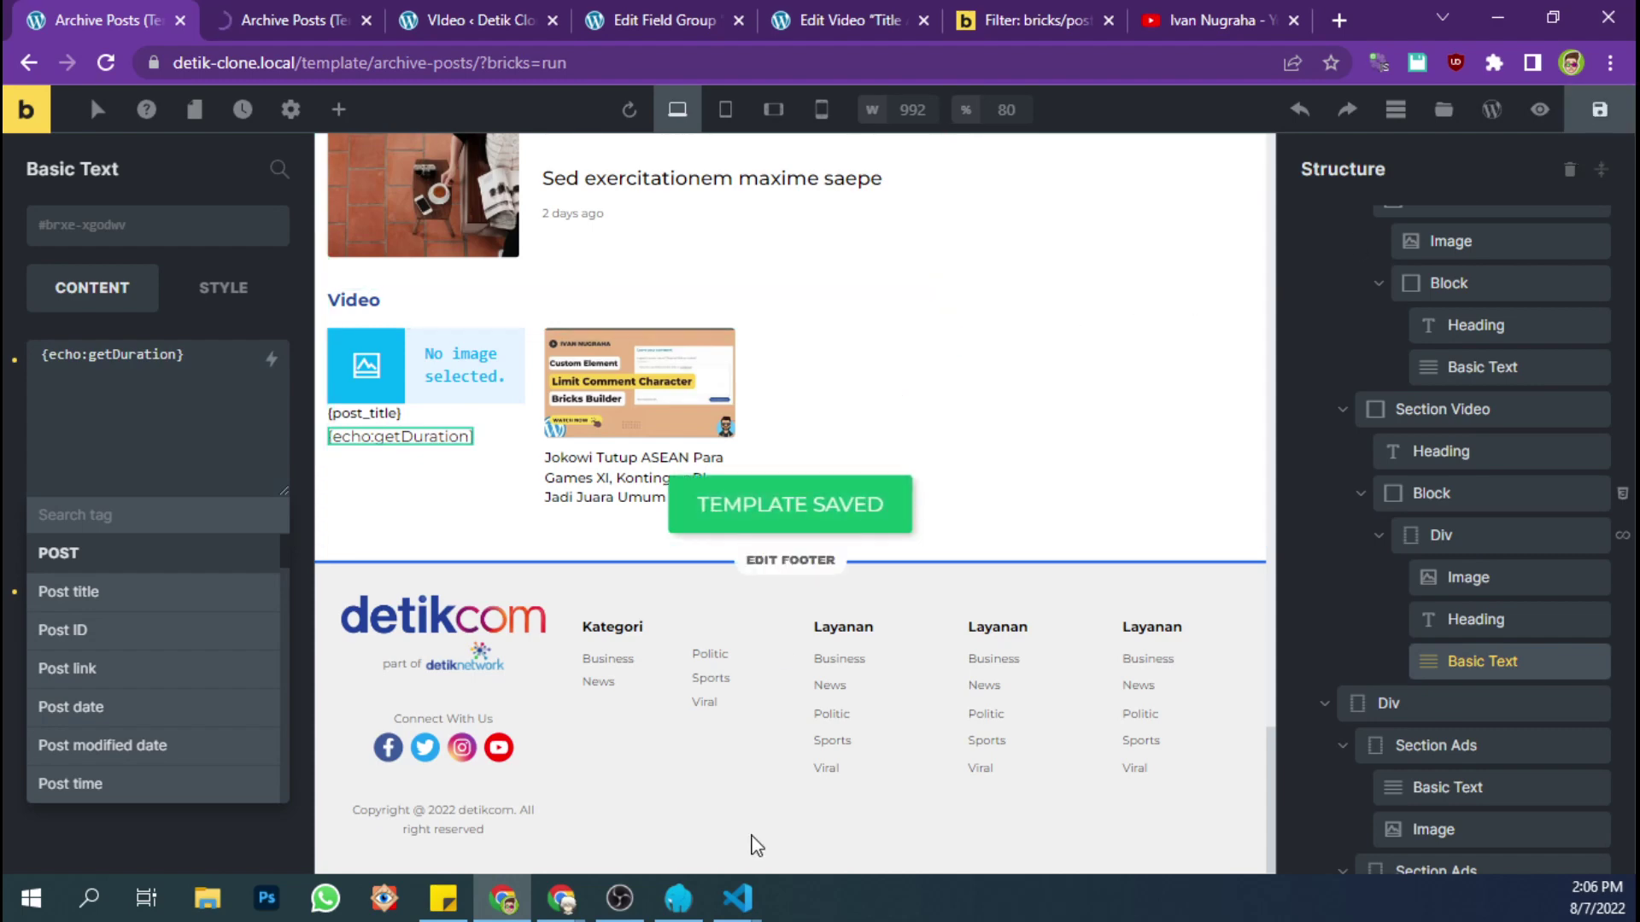
- In Visual Studio Code, open functions.php at the $apikey value in getDuration for editing
{"action": "mouse_move", "coordinate": [737, 898]}
{"action": "left_click", "coordinate": [661, 837]}
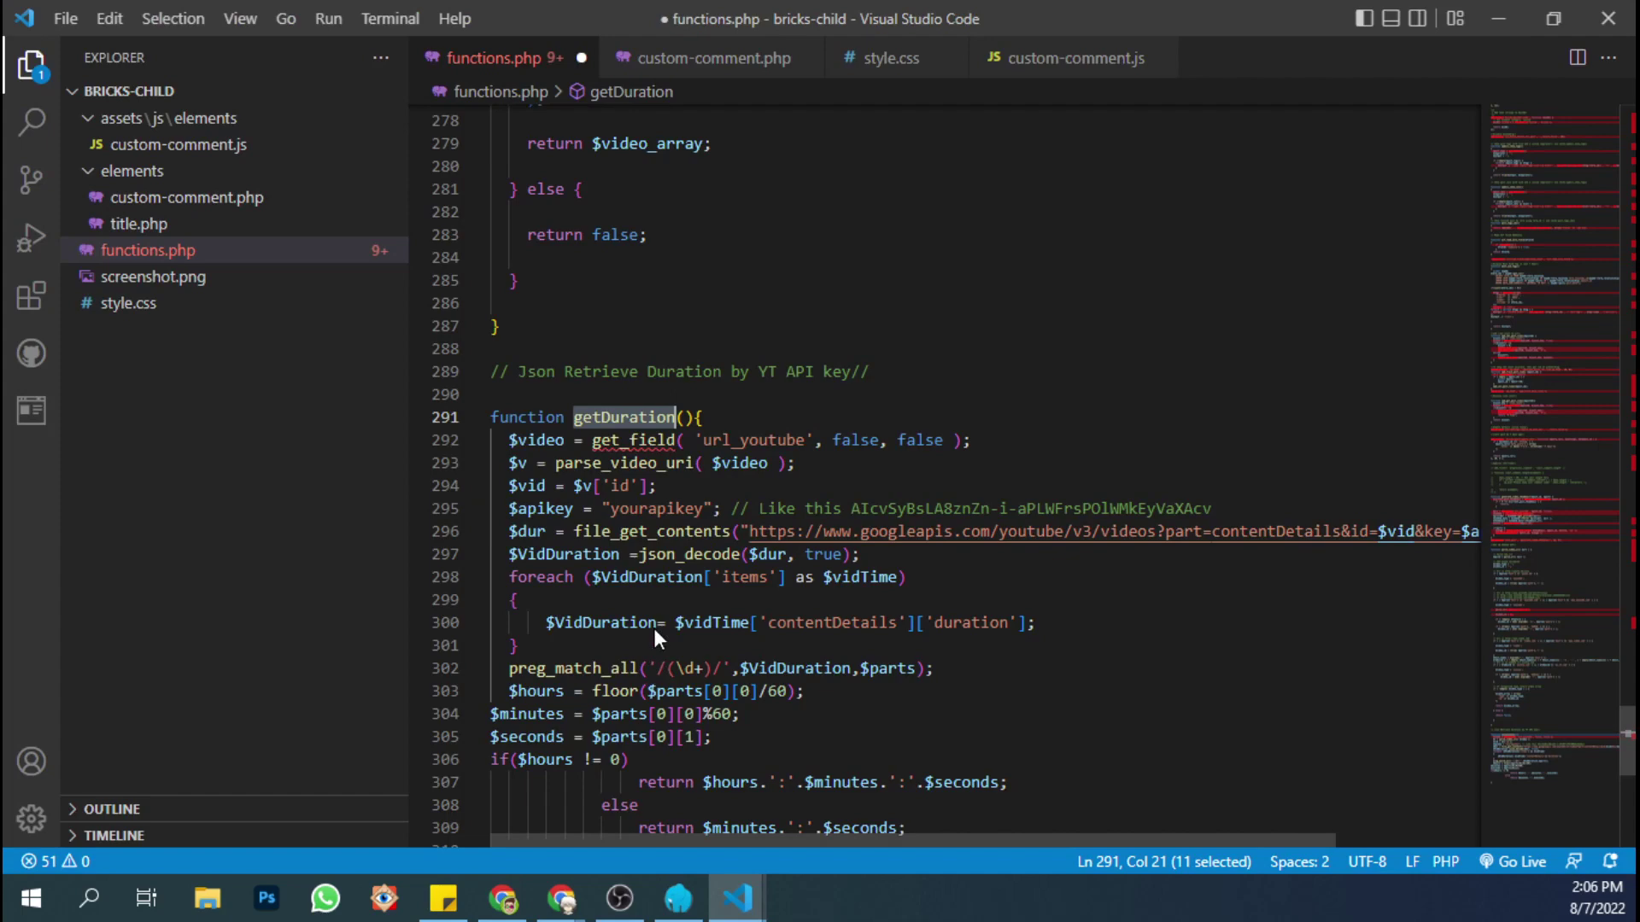
{"action": "left_click", "coordinate": [684, 508]}
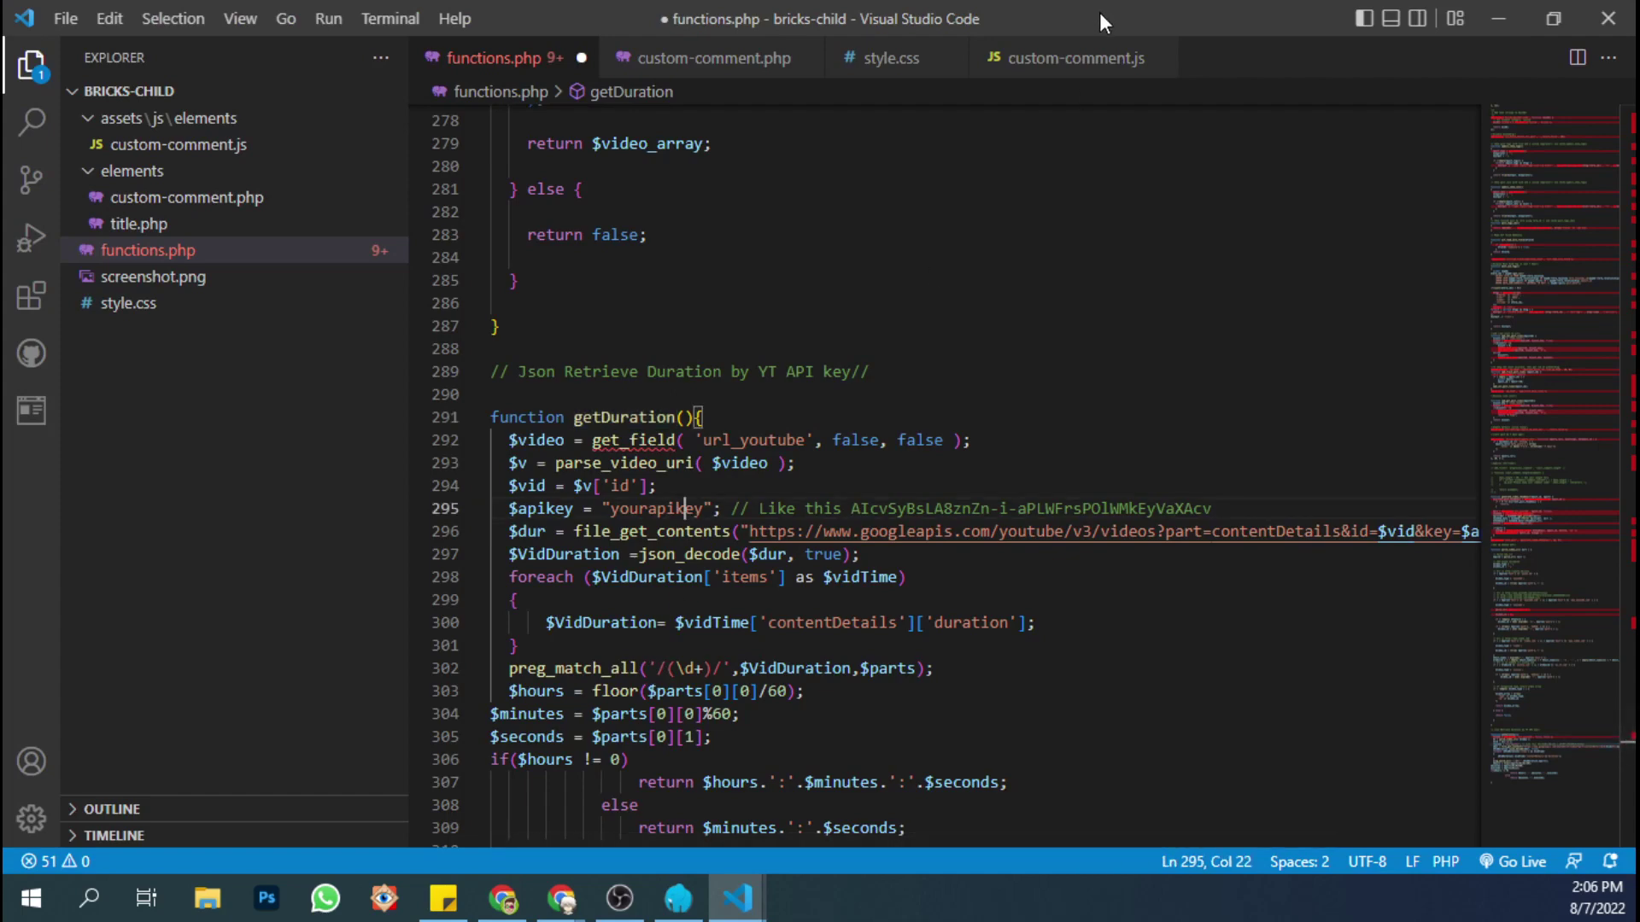
{"action": "key", "text": "alt+Tab"}
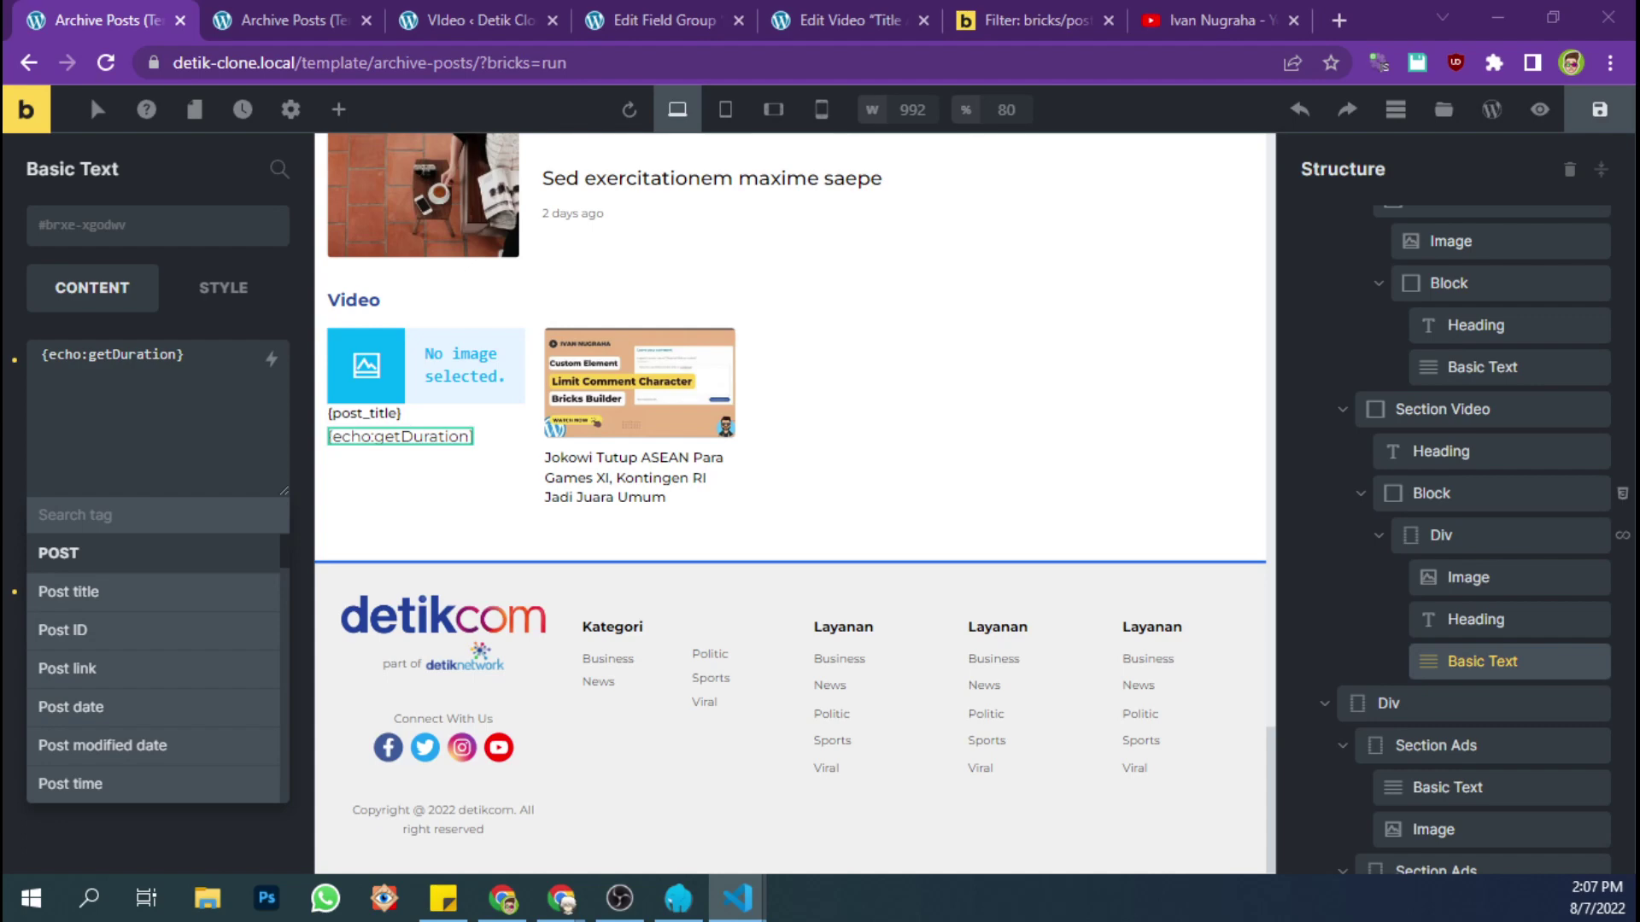
- Save the Archive Posts template again and check the duration under the Title A video on the front-end archive page
{"action": "left_click", "coordinate": [293, 9]}
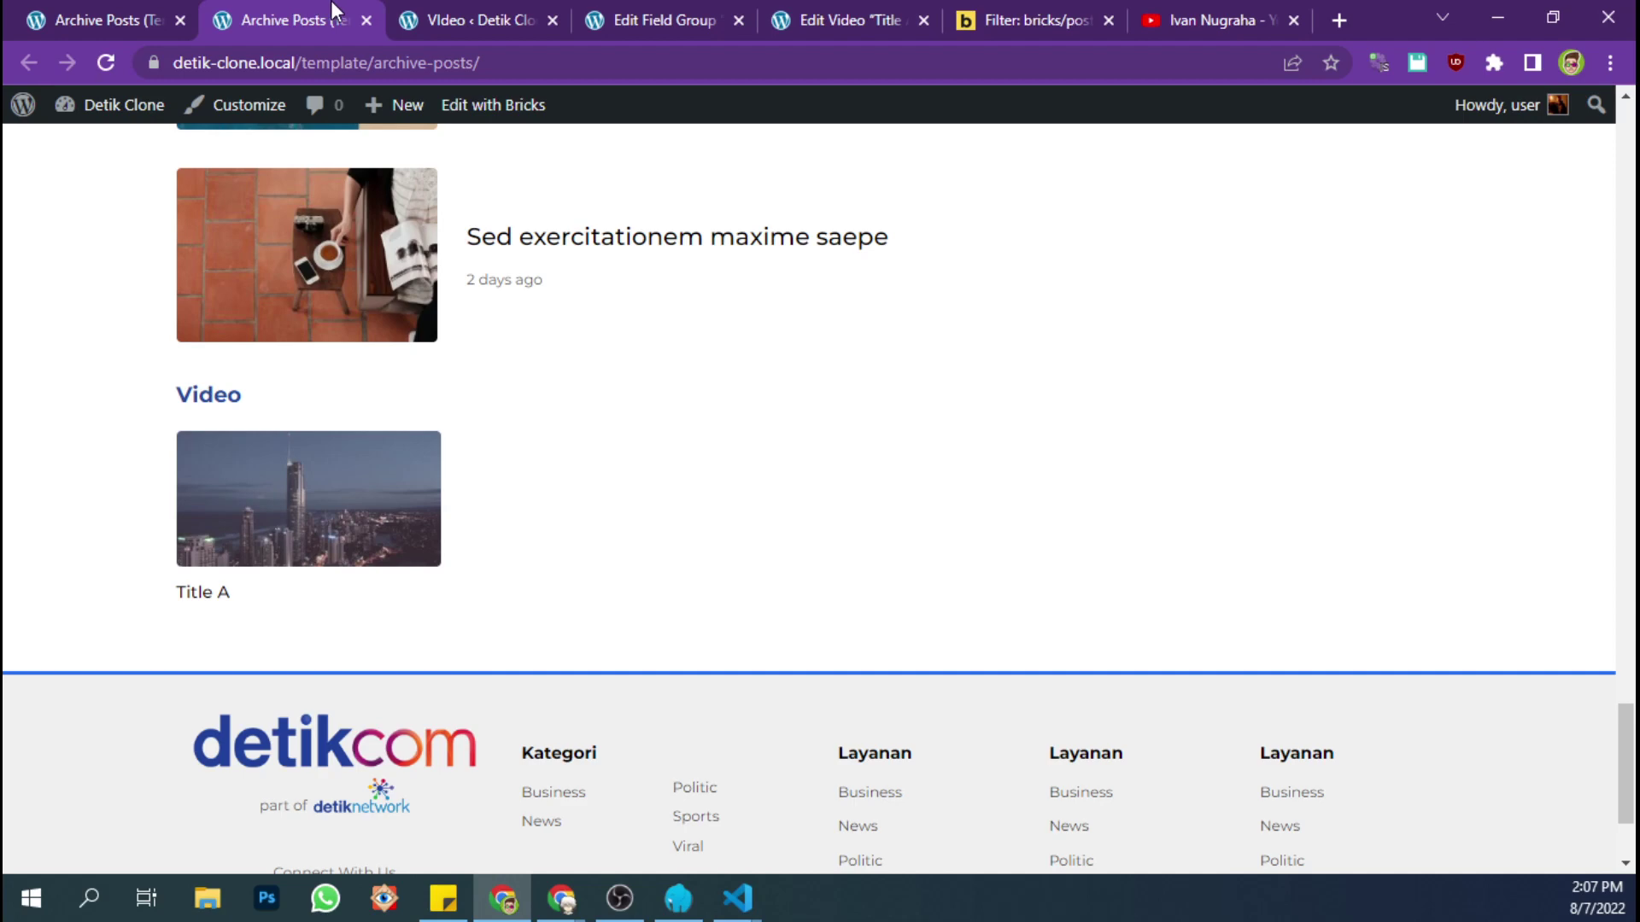
{"action": "scroll", "coordinate": [99, 198], "scroll_direction": "up", "scroll_amount": 4}
{"action": "left_click", "coordinate": [95, 19]}
{"action": "left_click", "coordinate": [1601, 125]}
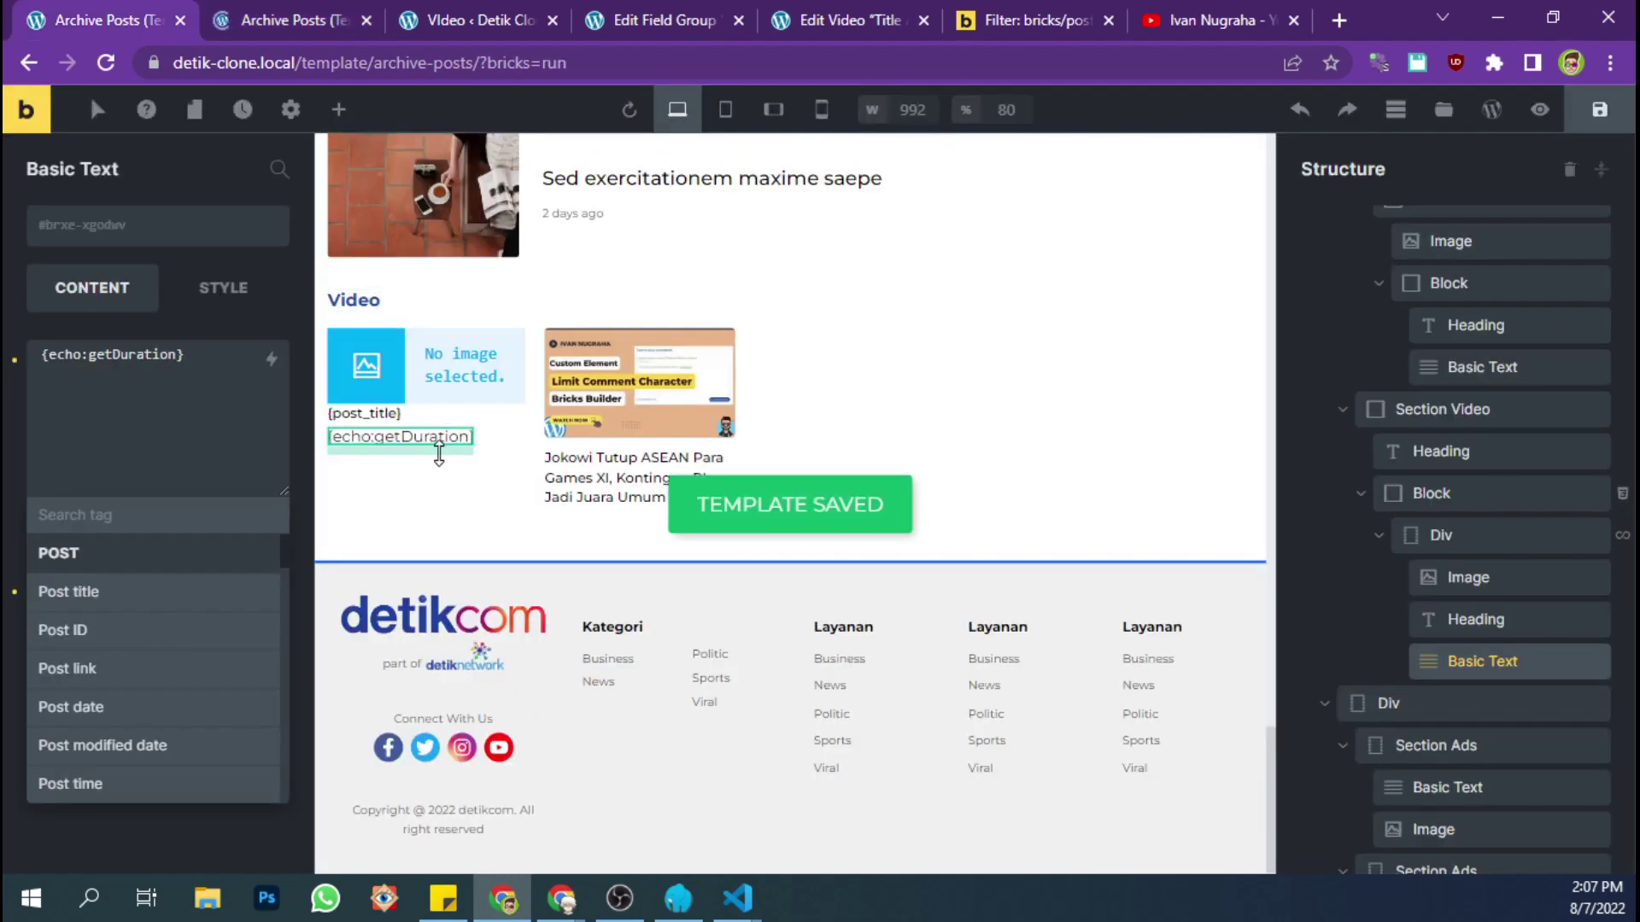
{"action": "left_click", "coordinate": [308, 20]}
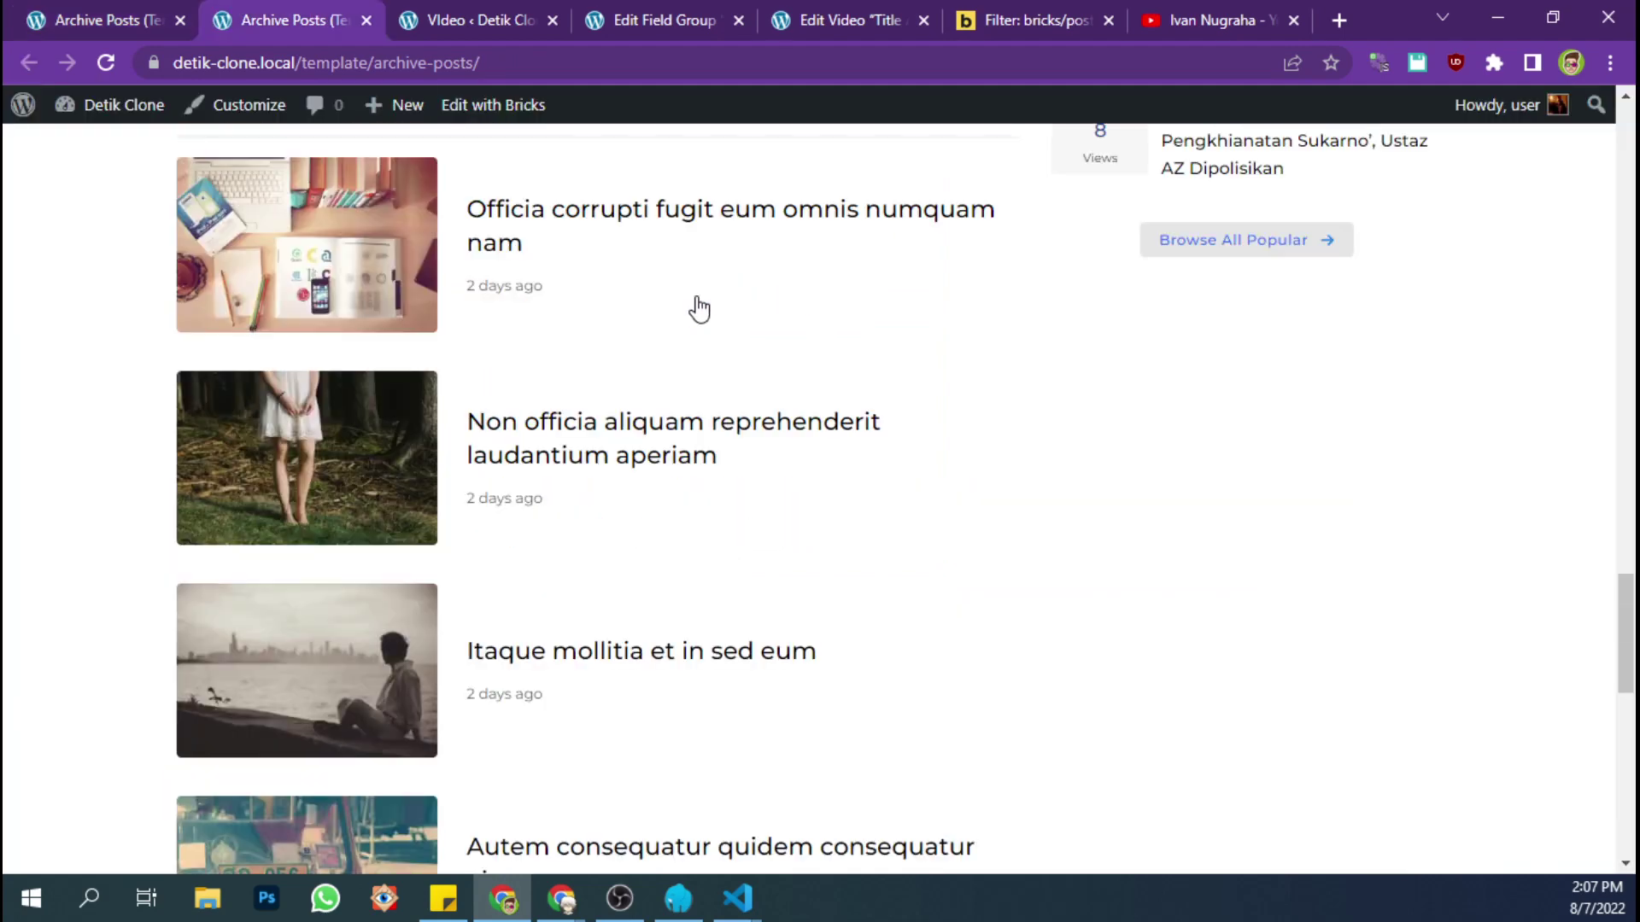
{"action": "scroll", "coordinate": [695, 307], "scroll_direction": "down", "scroll_amount": 10}
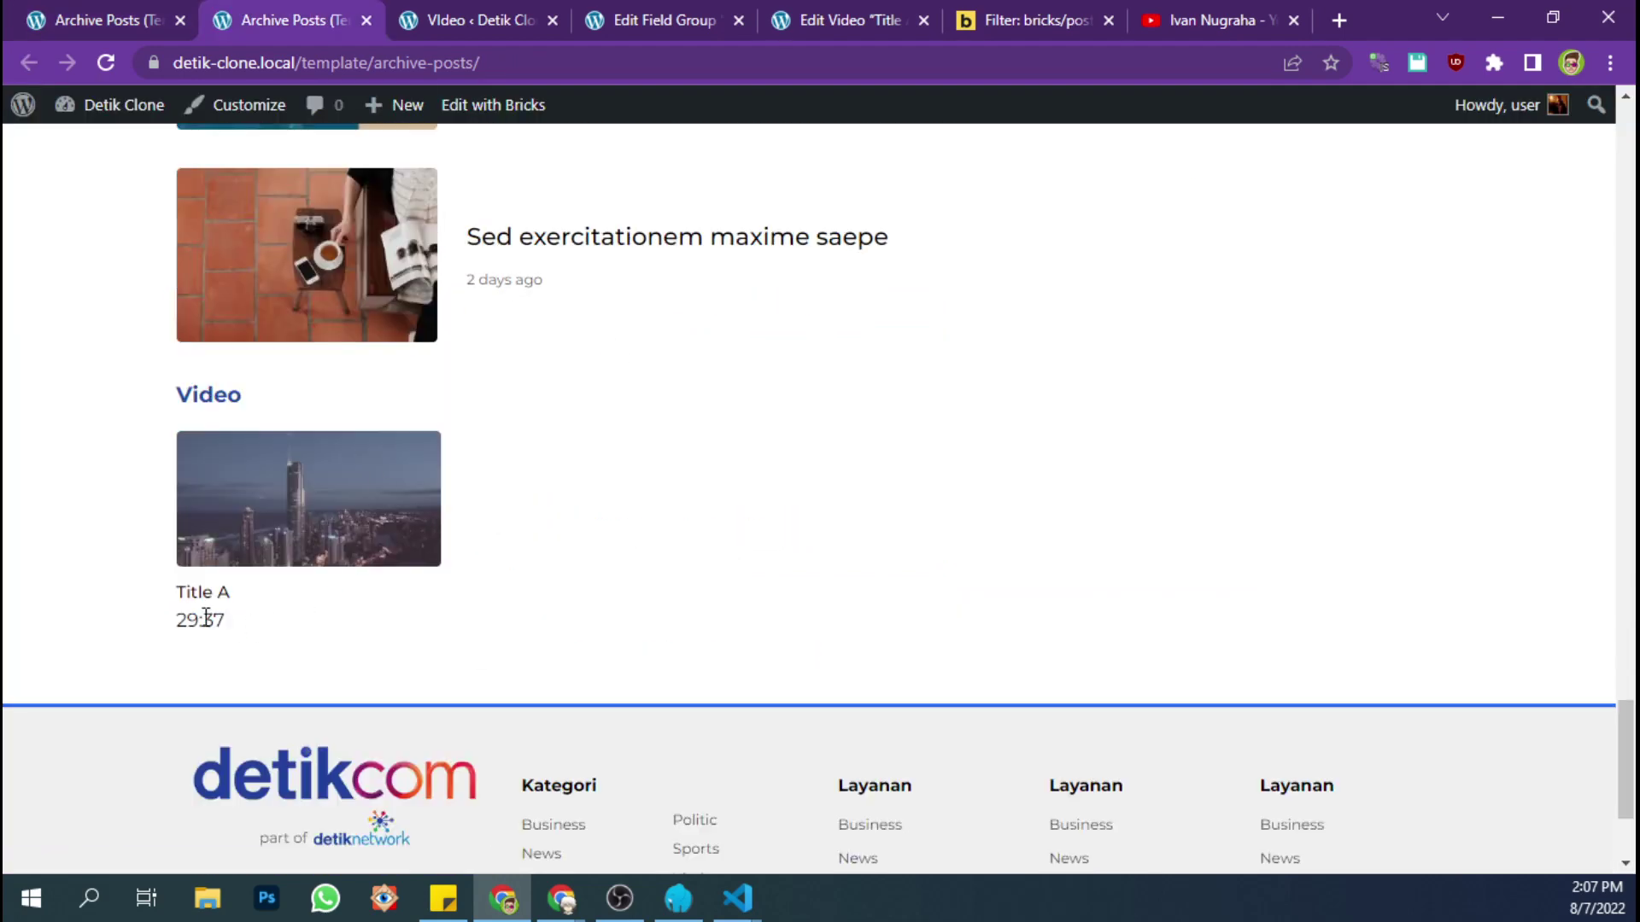
{"action": "left_click_drag", "start_coordinate": [225, 620], "coordinate": [183, 619]}
{"action": "left_click", "coordinate": [242, 634]}
- Compare the duration shown under Title A with the Limit Comment Character video's length on the YouTube channel page
{"action": "left_click", "coordinate": [1163, 12]}
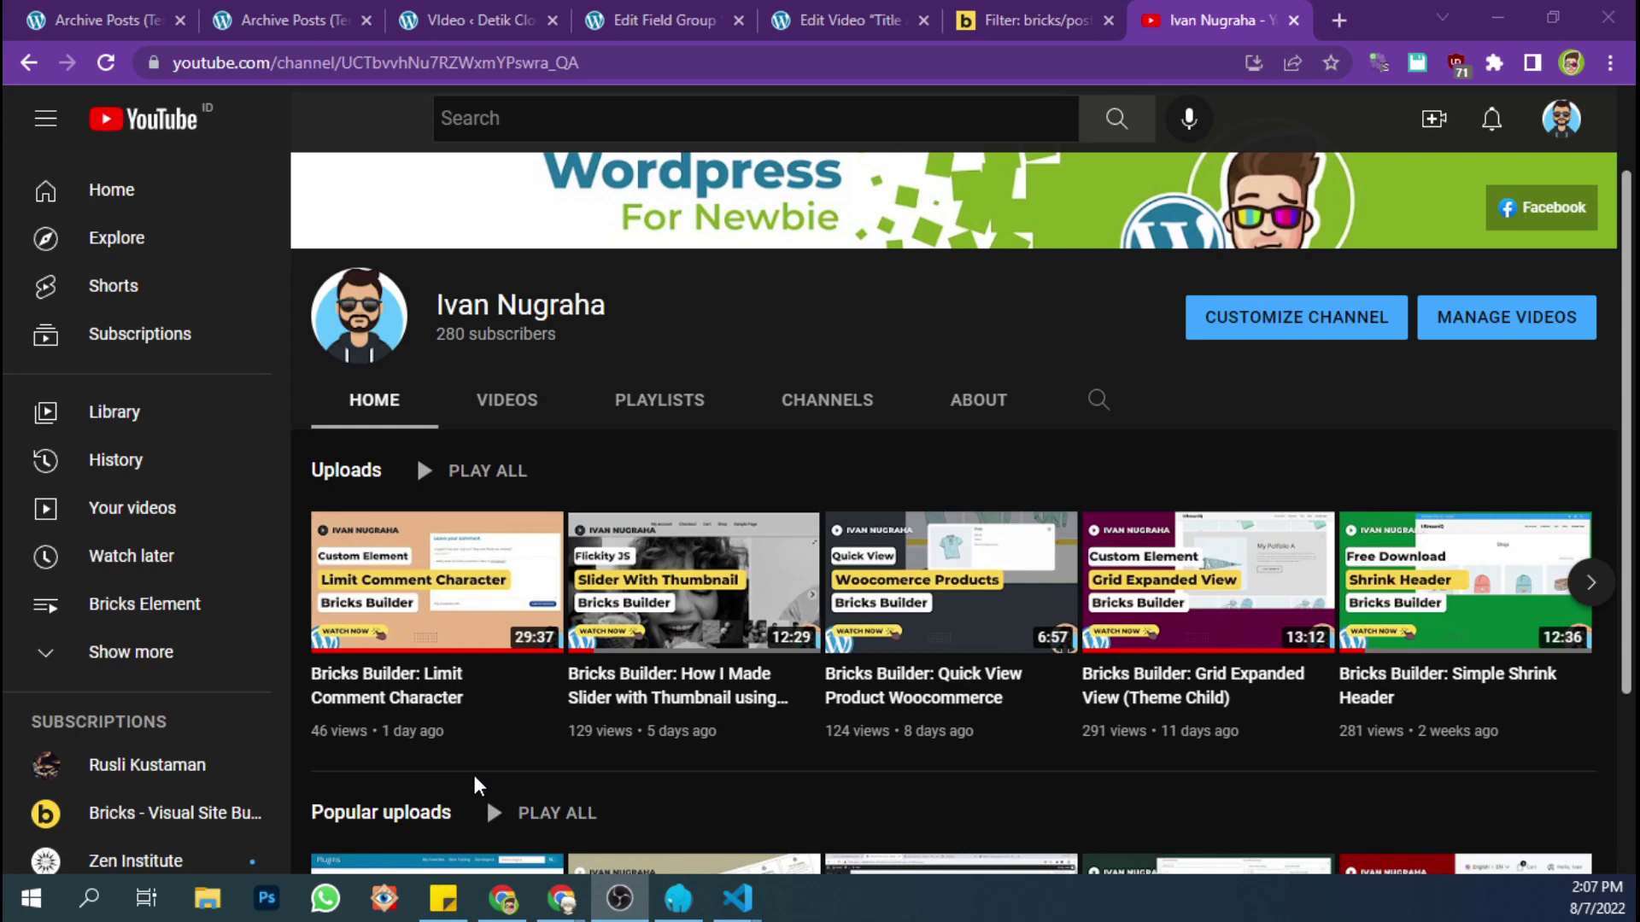
{"action": "left_click", "coordinate": [462, 19]}
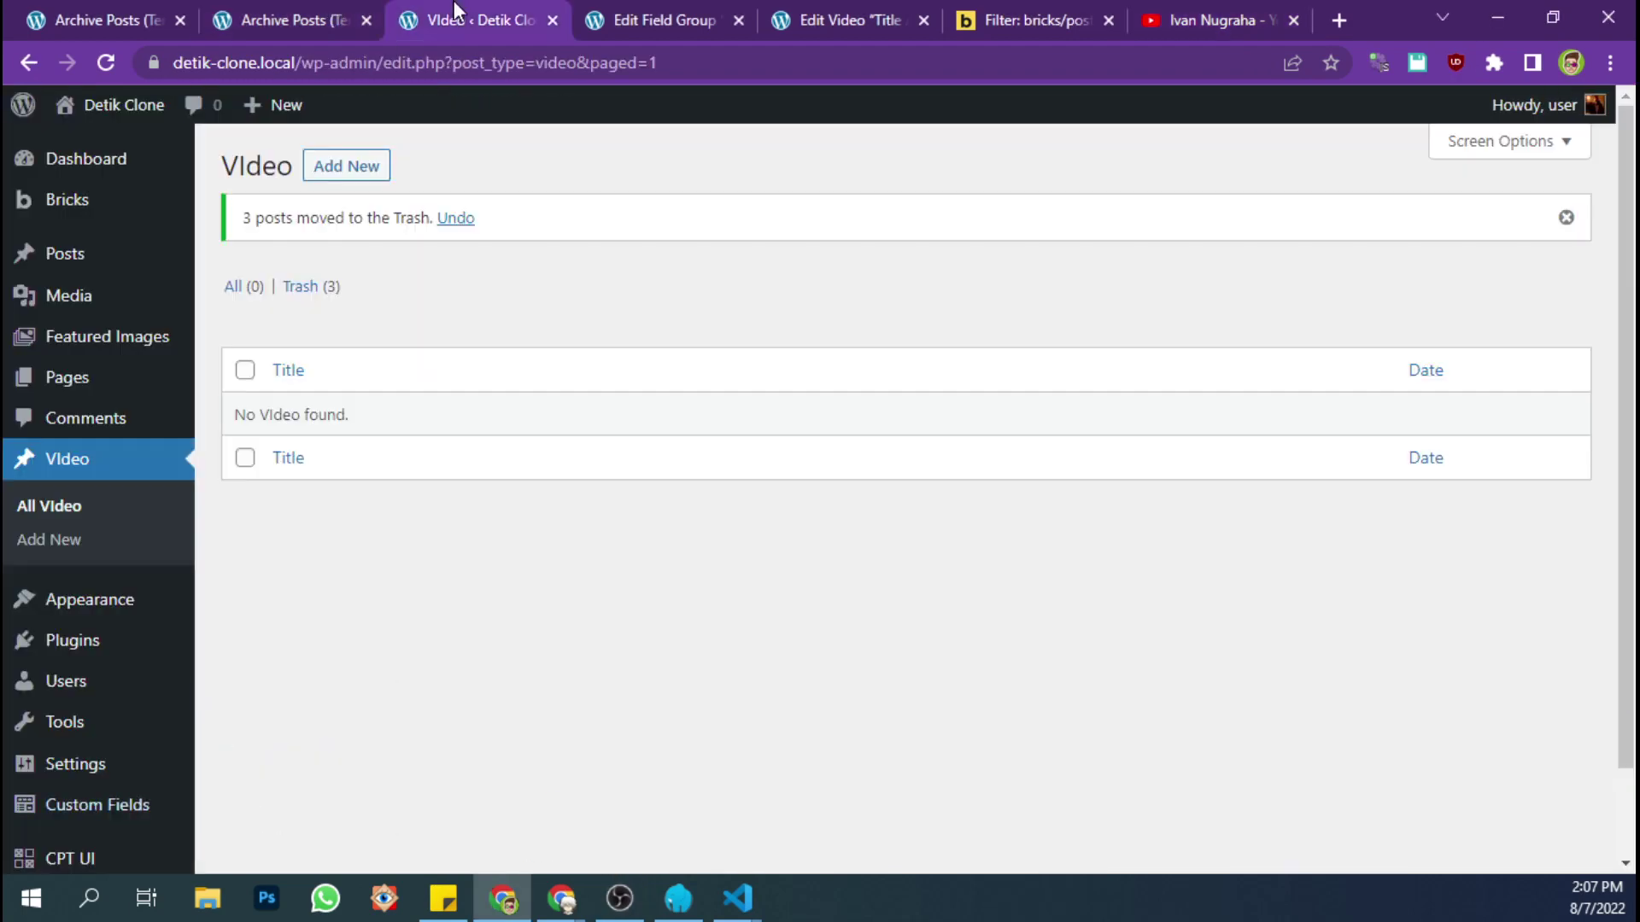
{"action": "left_click", "coordinate": [303, 10]}
{"action": "left_click_drag", "start_coordinate": [227, 639], "coordinate": [165, 629]}
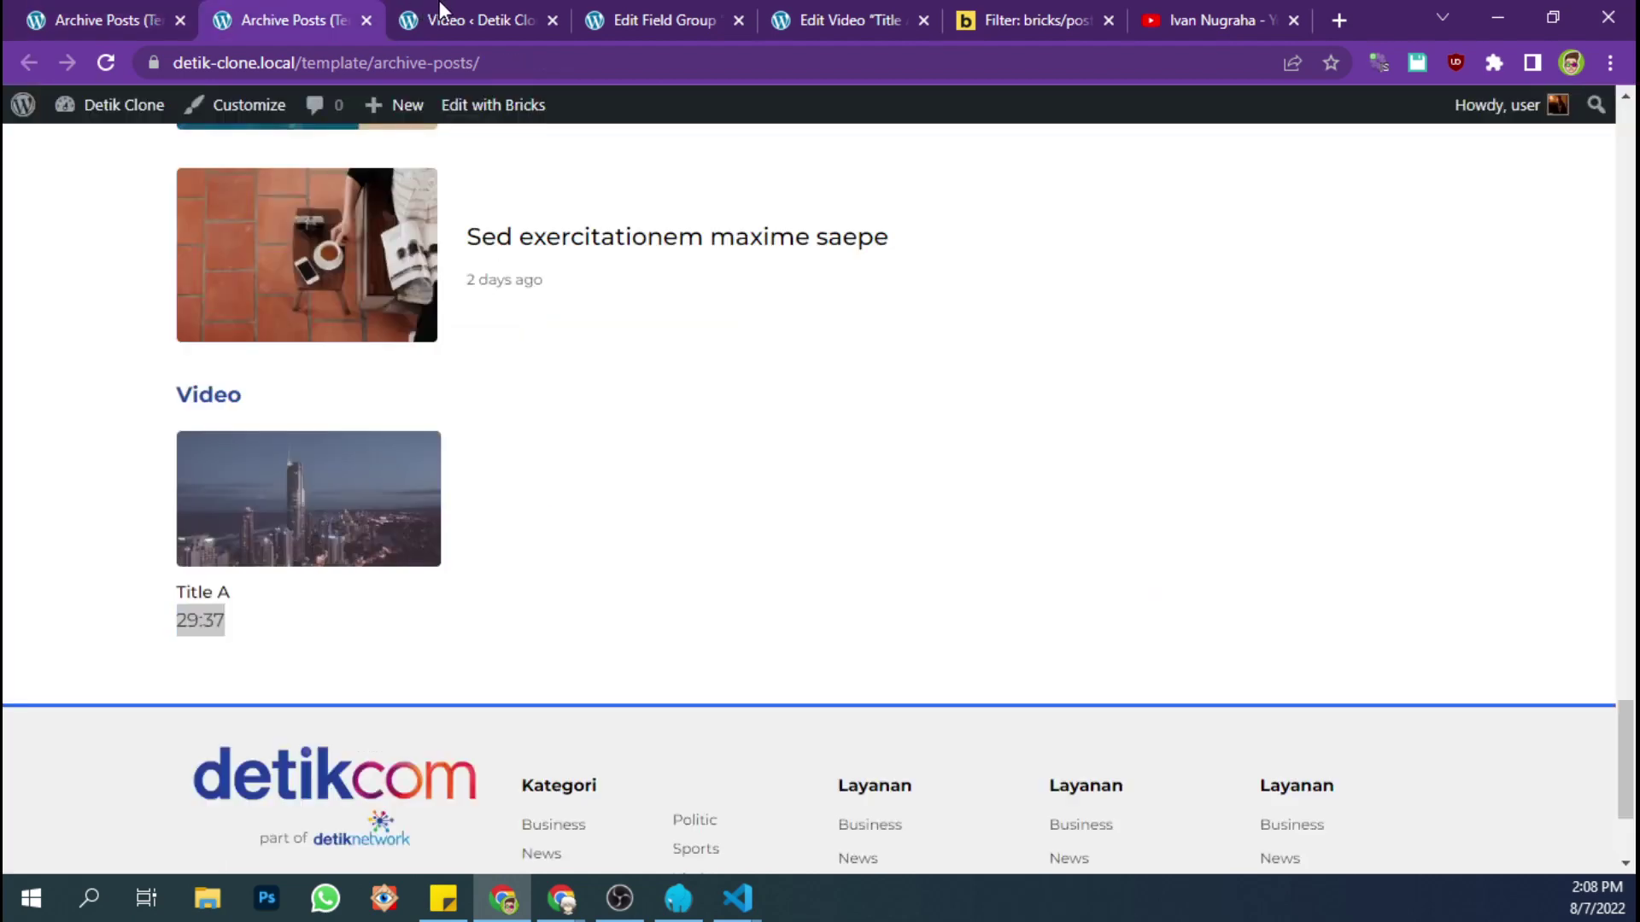
- Open the WordPress list of all Video posts and start a new Video post
{"action": "left_click", "coordinate": [461, 19]}
{"action": "left_click", "coordinate": [598, 12]}
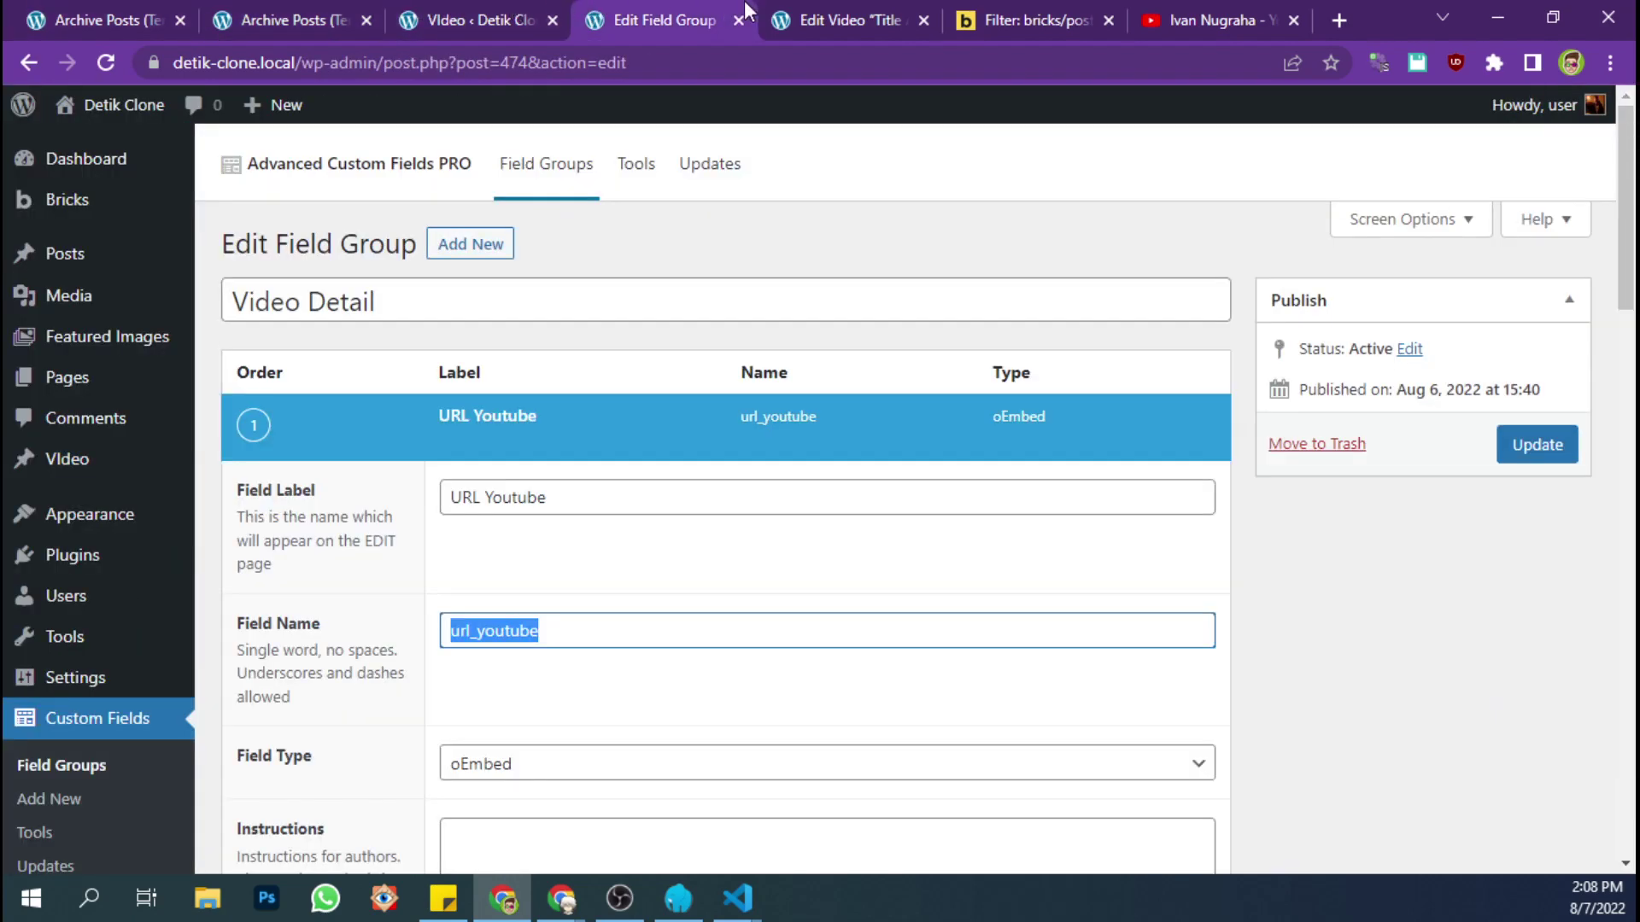
{"action": "left_click", "coordinate": [803, 11]}
{"action": "left_click", "coordinate": [121, 513]}
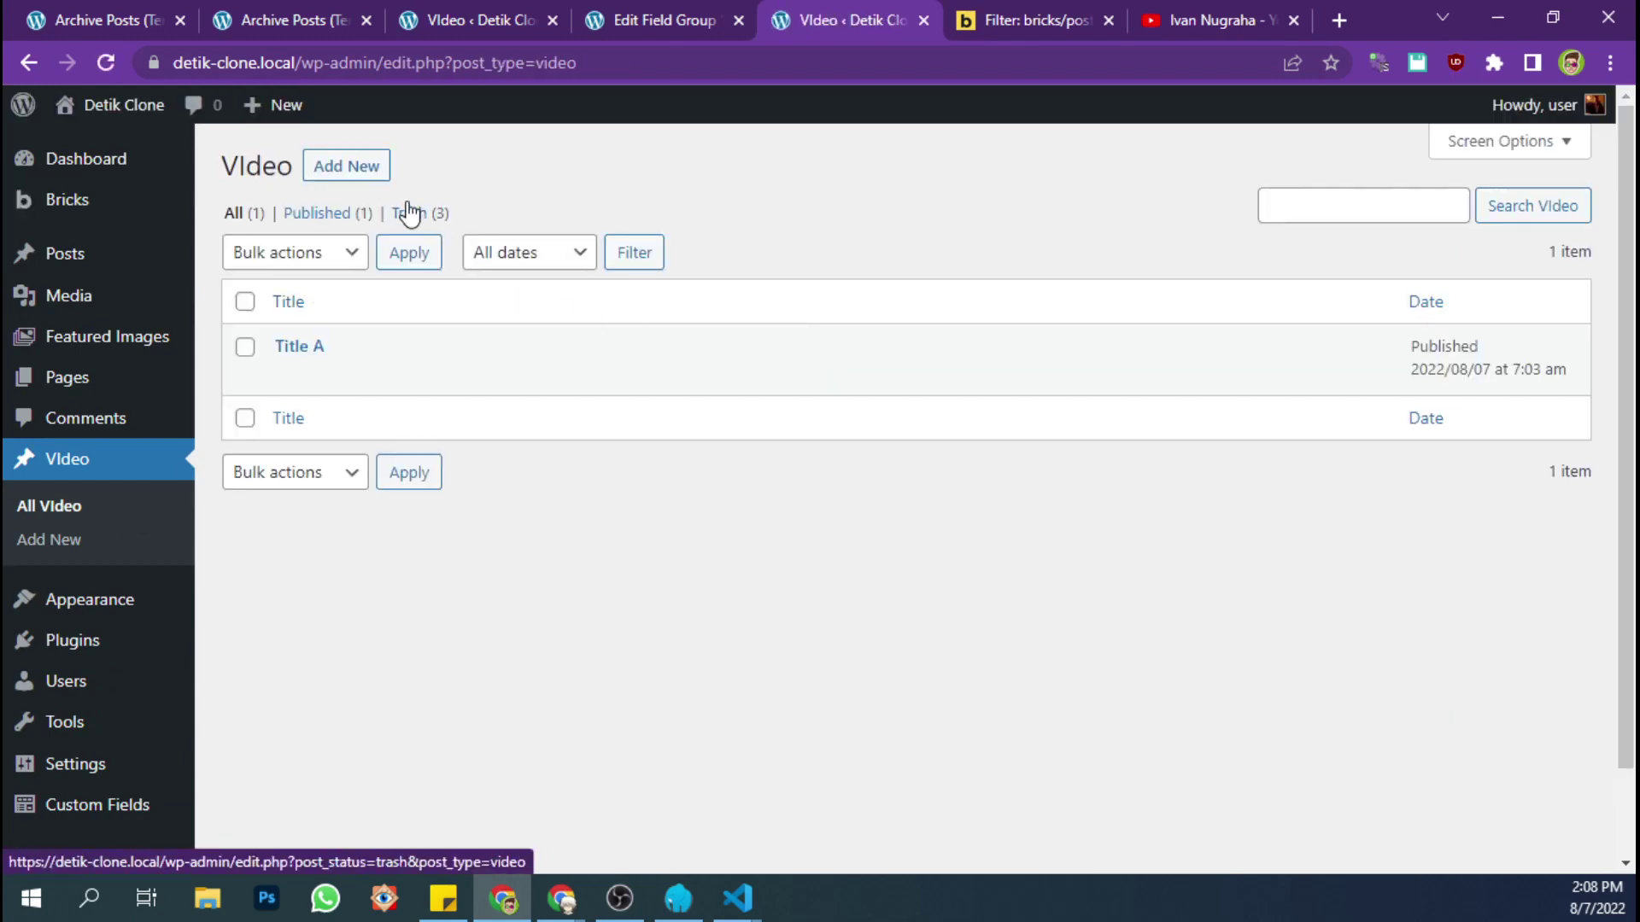
{"action": "left_click", "coordinate": [381, 183]}
- Copy the link address of the Quick View Product Woocommerce video from the YouTube channel and return to the WordPress Video list
{"action": "left_click", "coordinate": [1136, 12]}
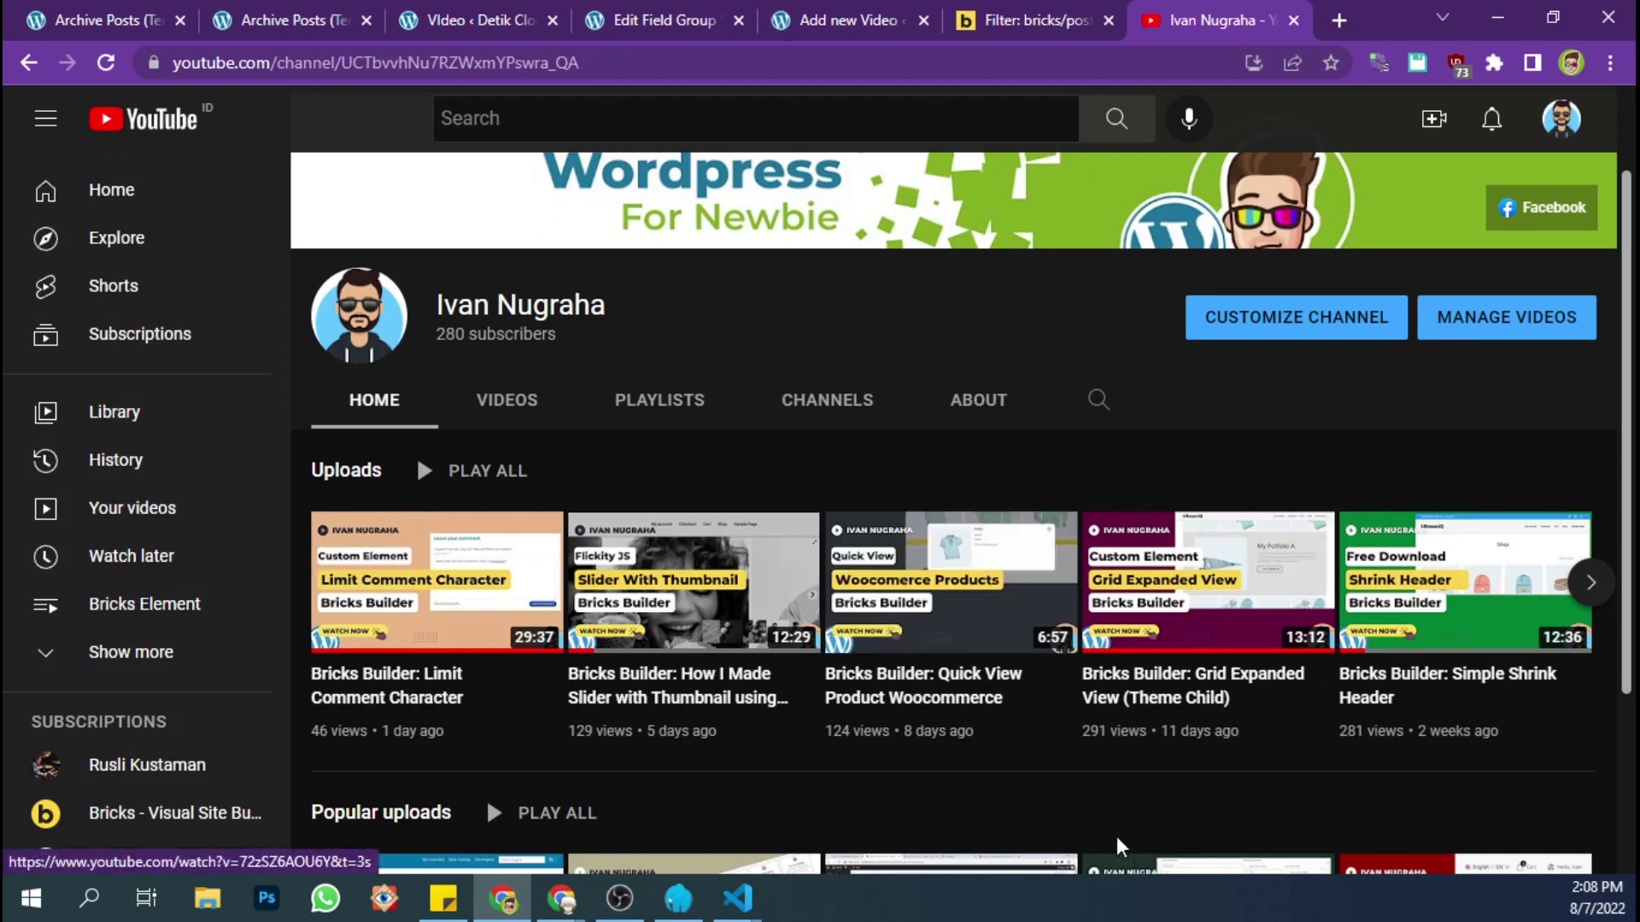
{"action": "right_click", "coordinate": [931, 692]}
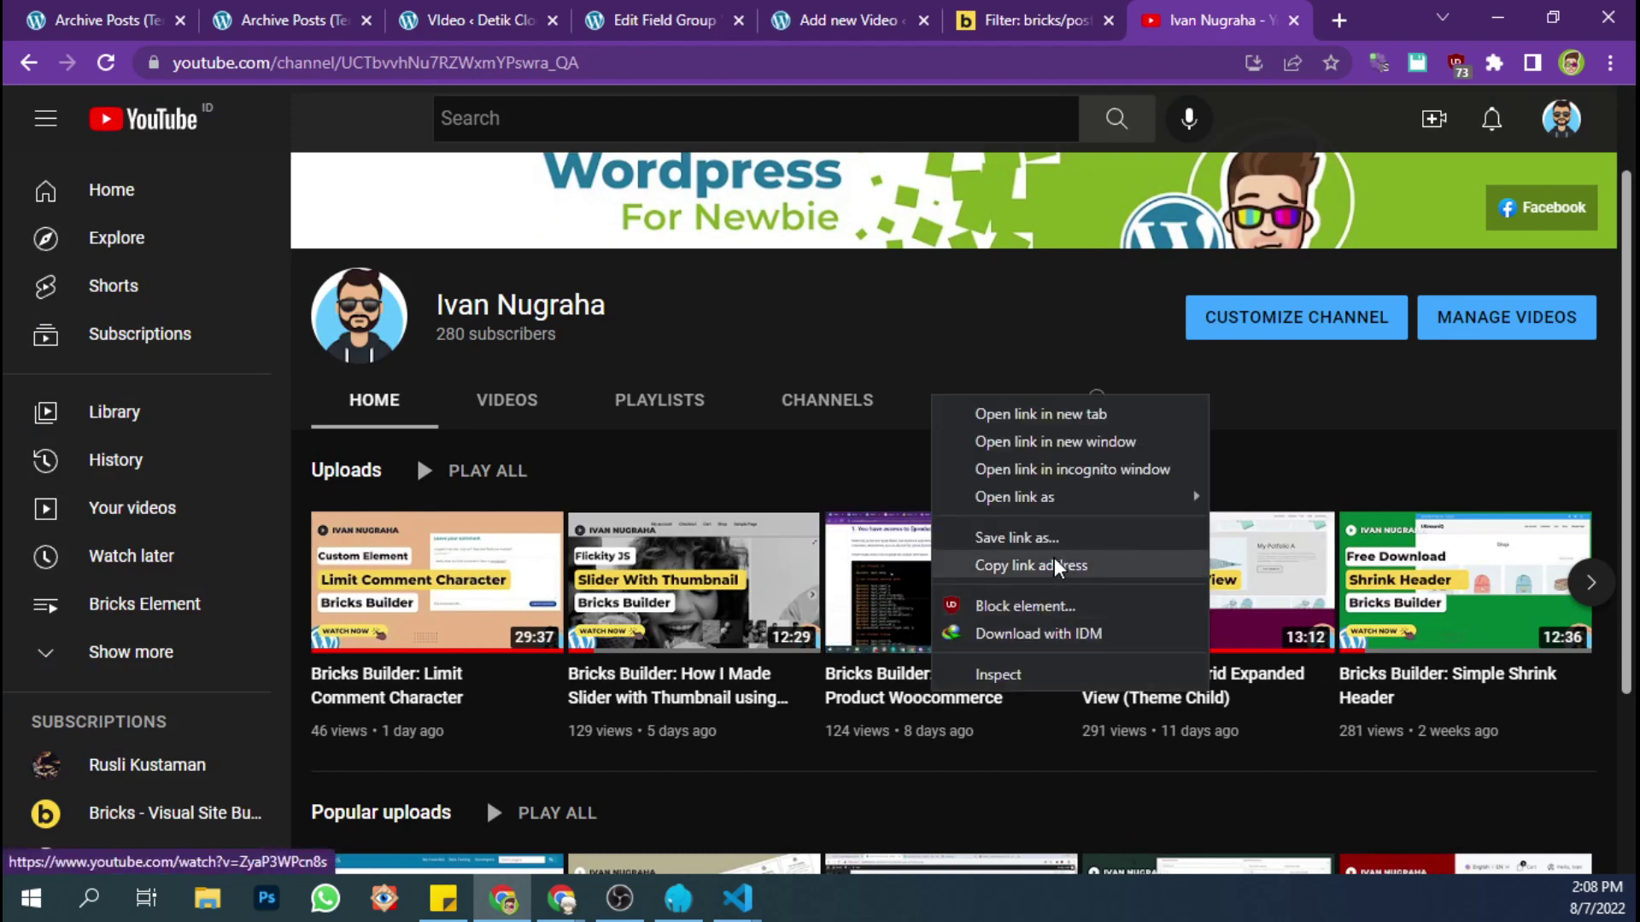
{"action": "left_click", "coordinate": [1051, 566]}
{"action": "left_click", "coordinate": [479, 17]}
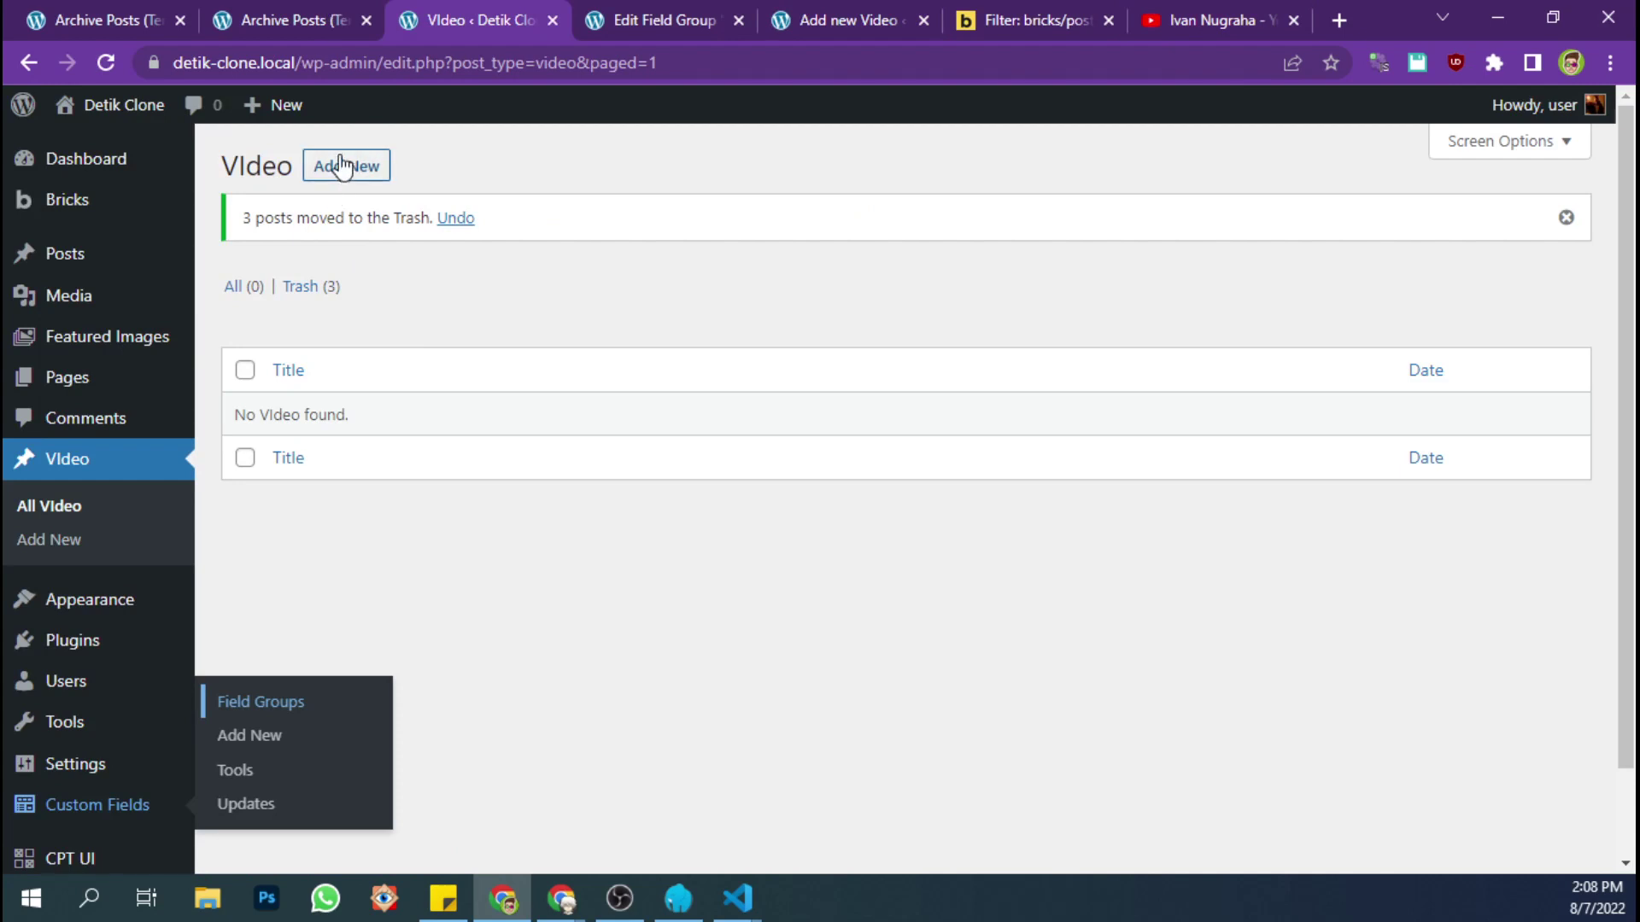
- Give the new Video post the title "Title B"
{"action": "left_click", "coordinate": [335, 17]}
{"action": "left_click", "coordinate": [537, 12]}
{"action": "left_click", "coordinate": [811, 12]}
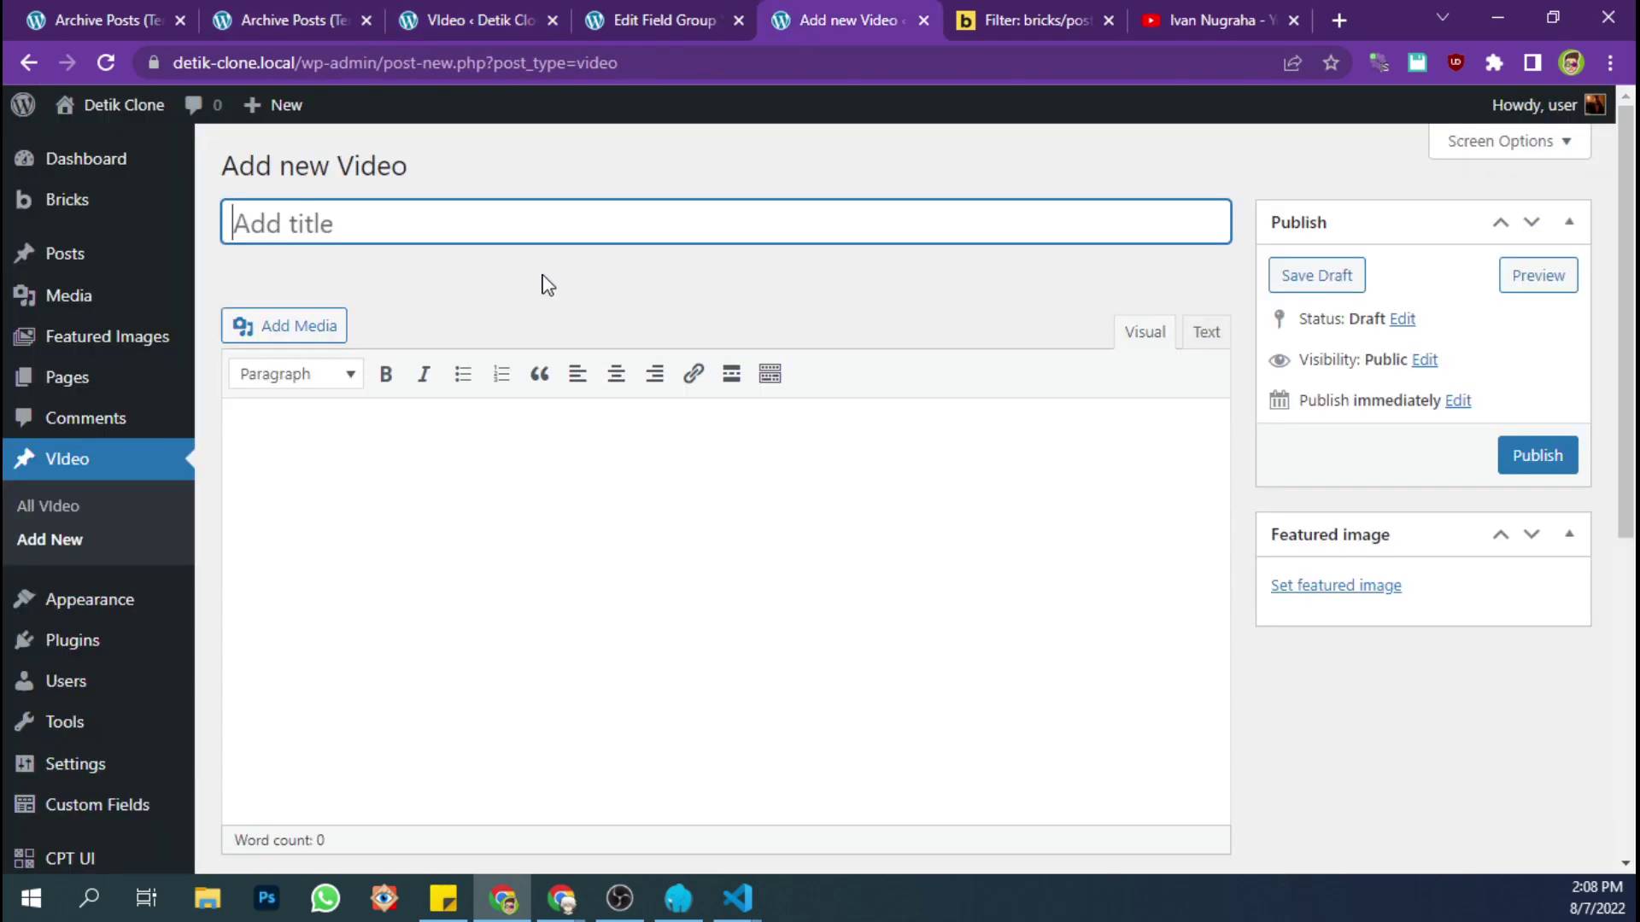
{"action": "type", "text": "Title B"}
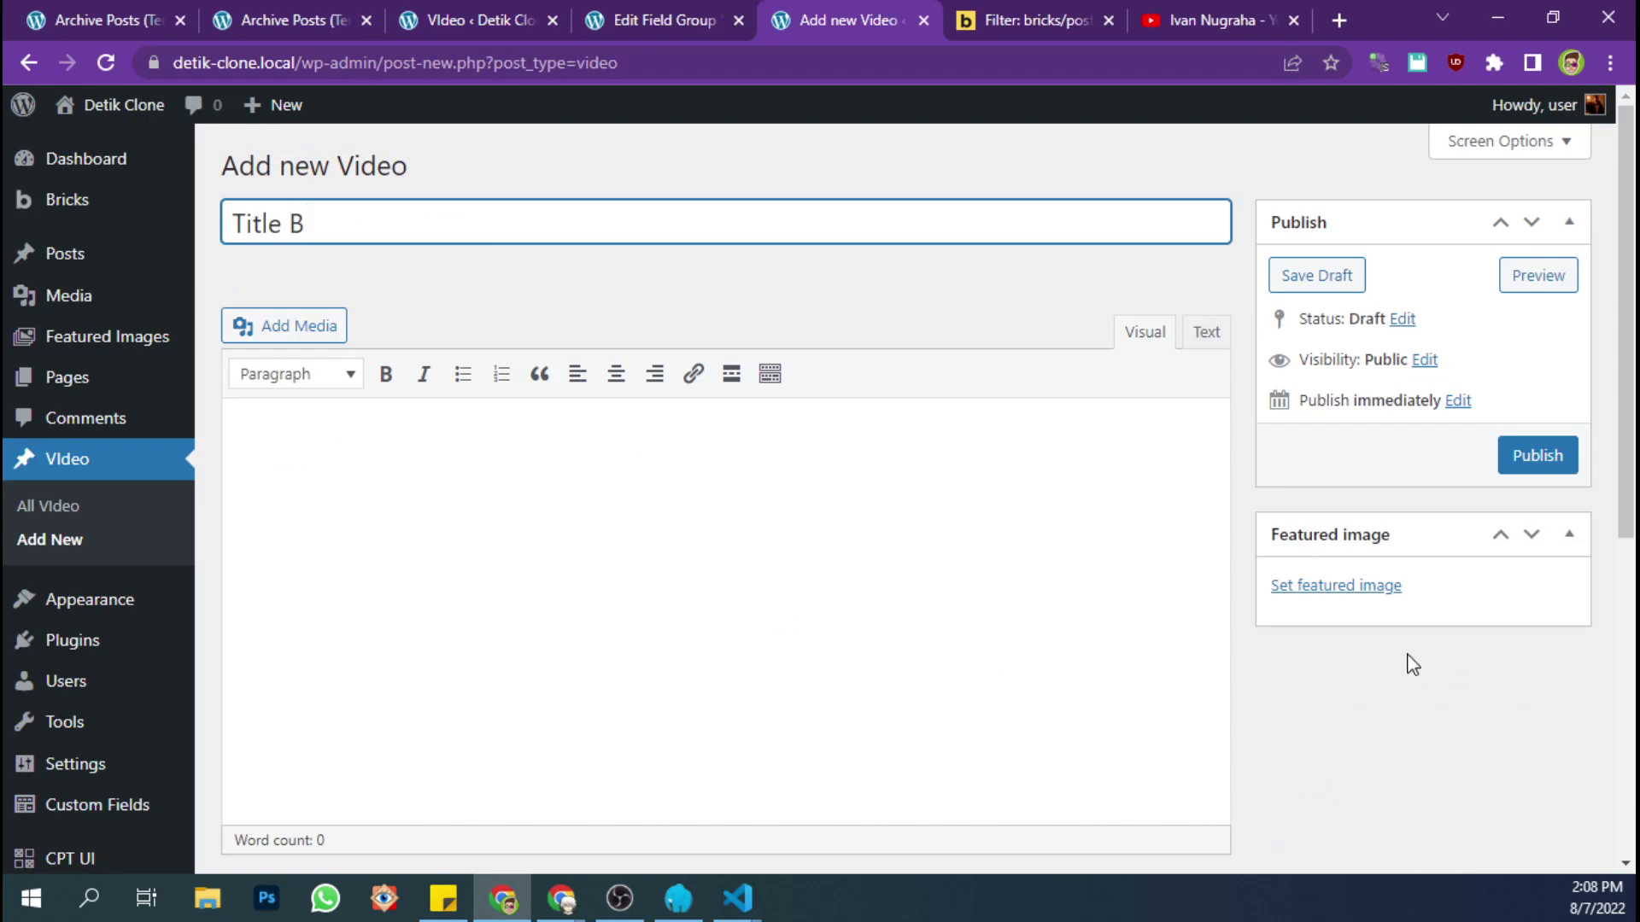
{"action": "scroll", "coordinate": [649, 679], "scroll_direction": "down", "scroll_amount": 5}
{"action": "left_click", "coordinate": [436, 522]}
{"action": "type", "text": "https://www.youtube.com/watch?v=ZyaP3WPcn8s"}
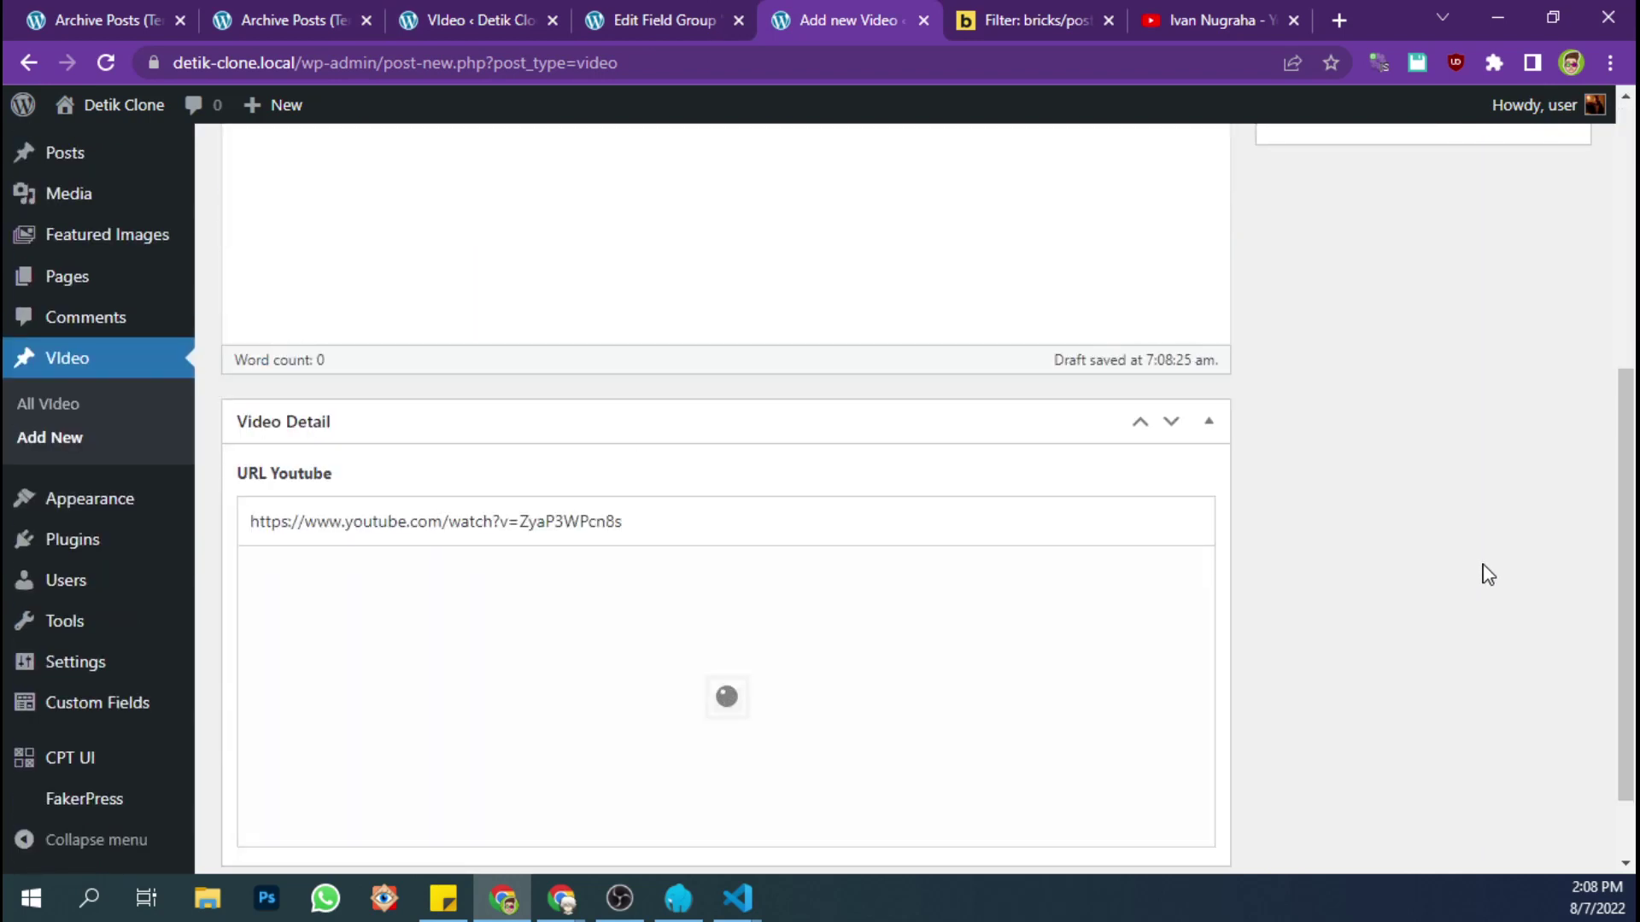
{"action": "scroll", "coordinate": [1143, 611], "scroll_direction": "down", "scroll_amount": 3}
{"action": "scroll", "coordinate": [1519, 522], "scroll_direction": "up", "scroll_amount": 9}
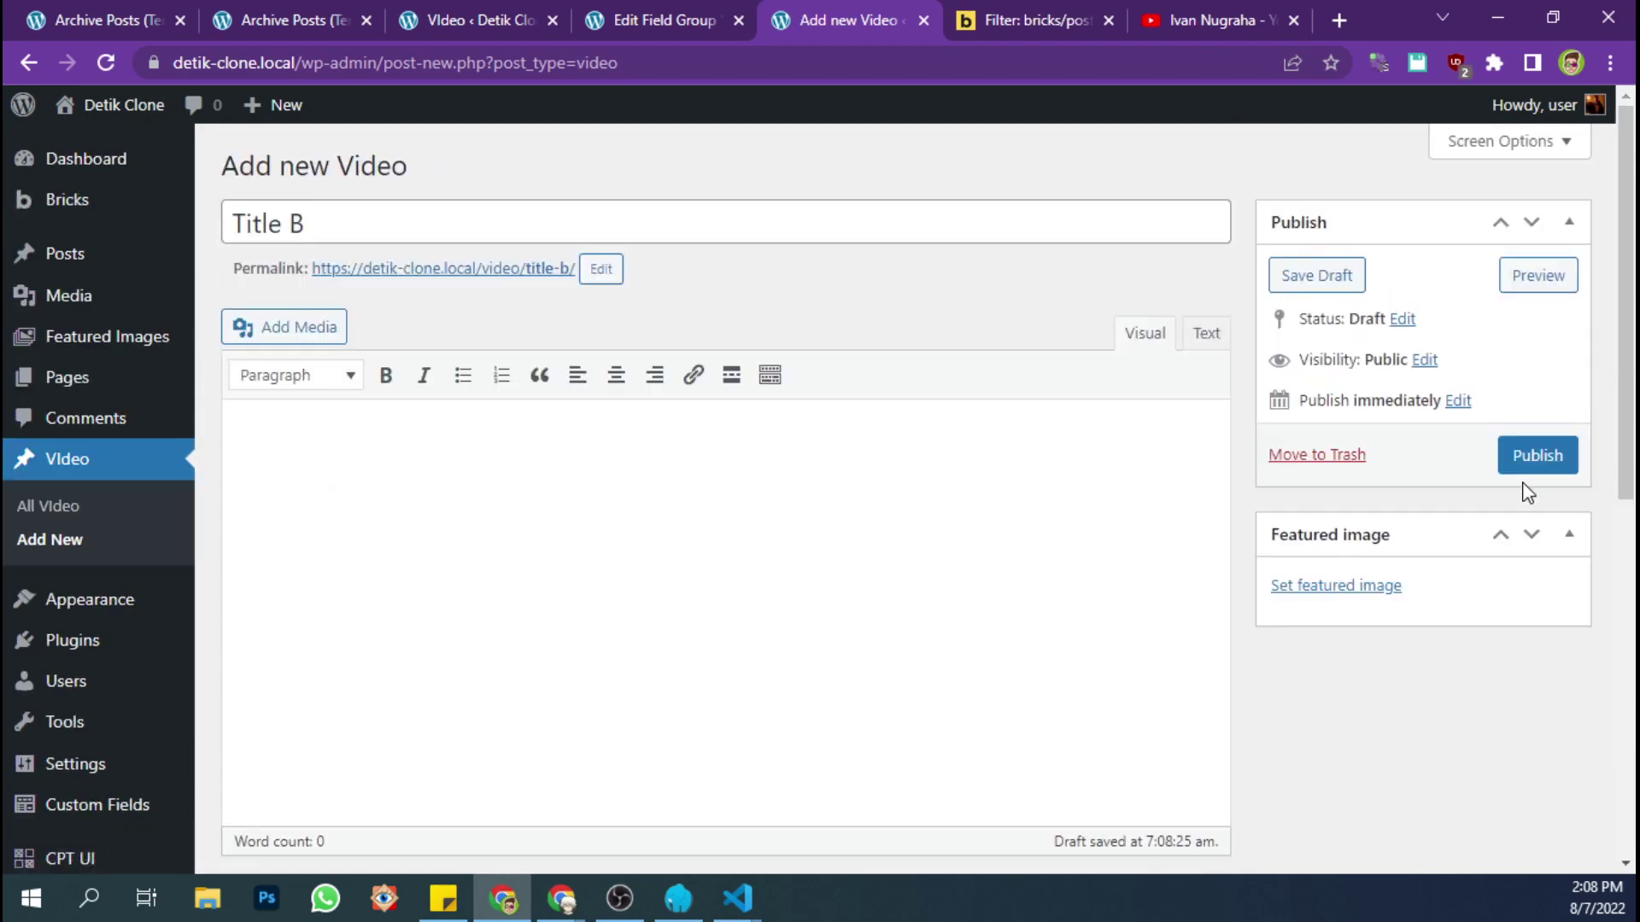
{"action": "left_click", "coordinate": [1538, 465]}
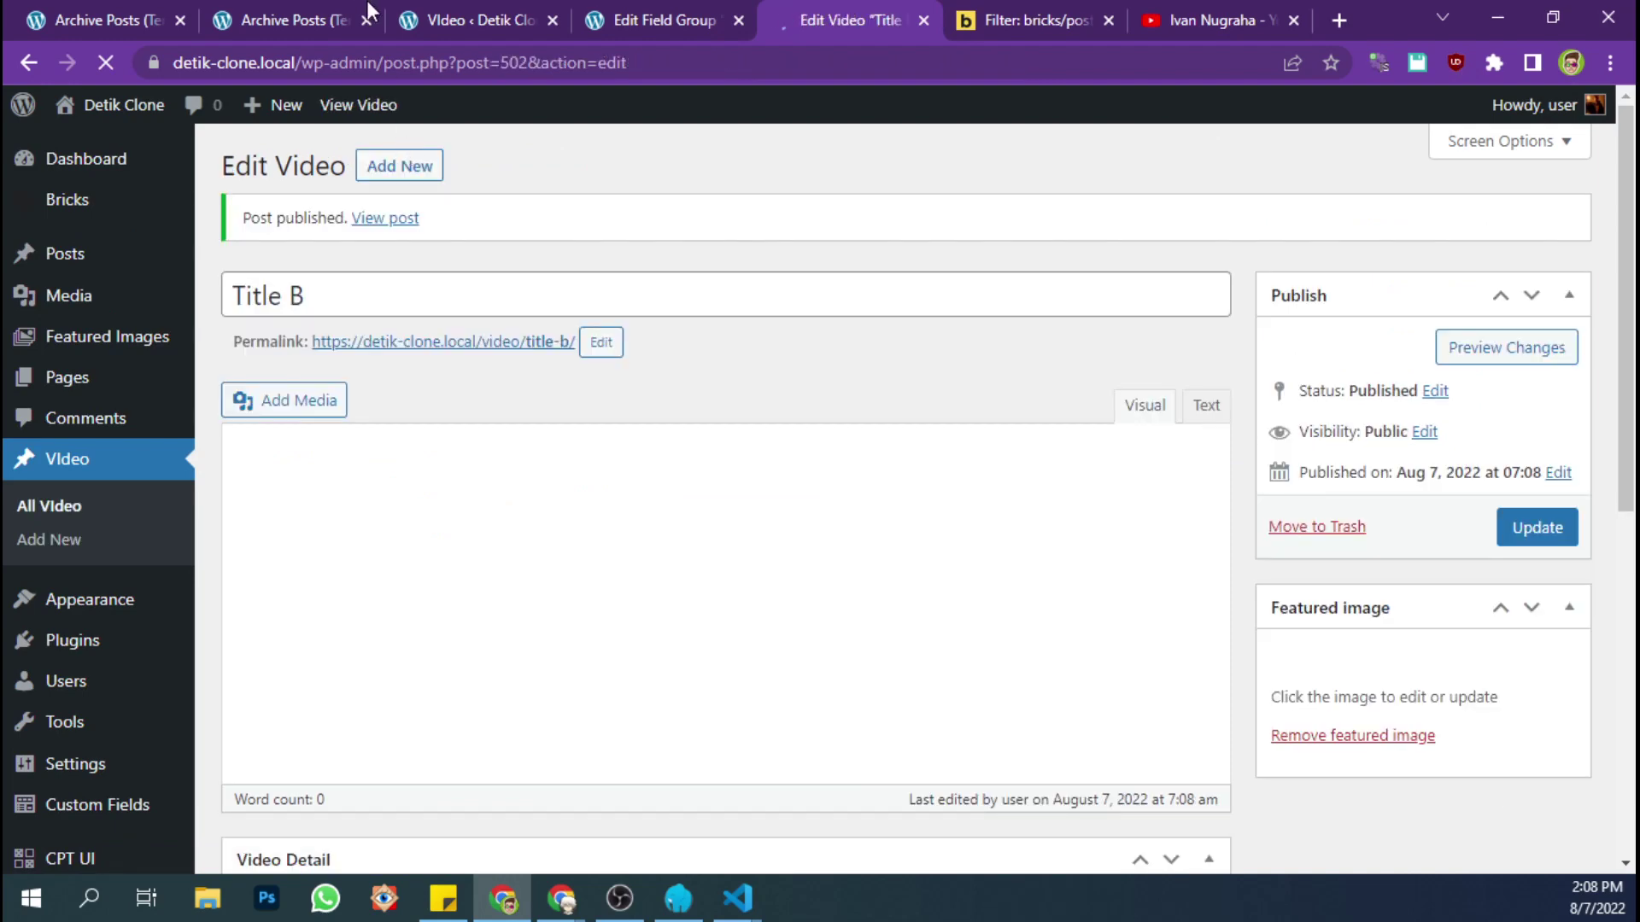
- Reload the front-end Archive Posts page and check the thumbnail and duration shown for Title B
{"action": "left_click", "coordinate": [378, 24]}
{"action": "left_click", "coordinate": [881, 13]}
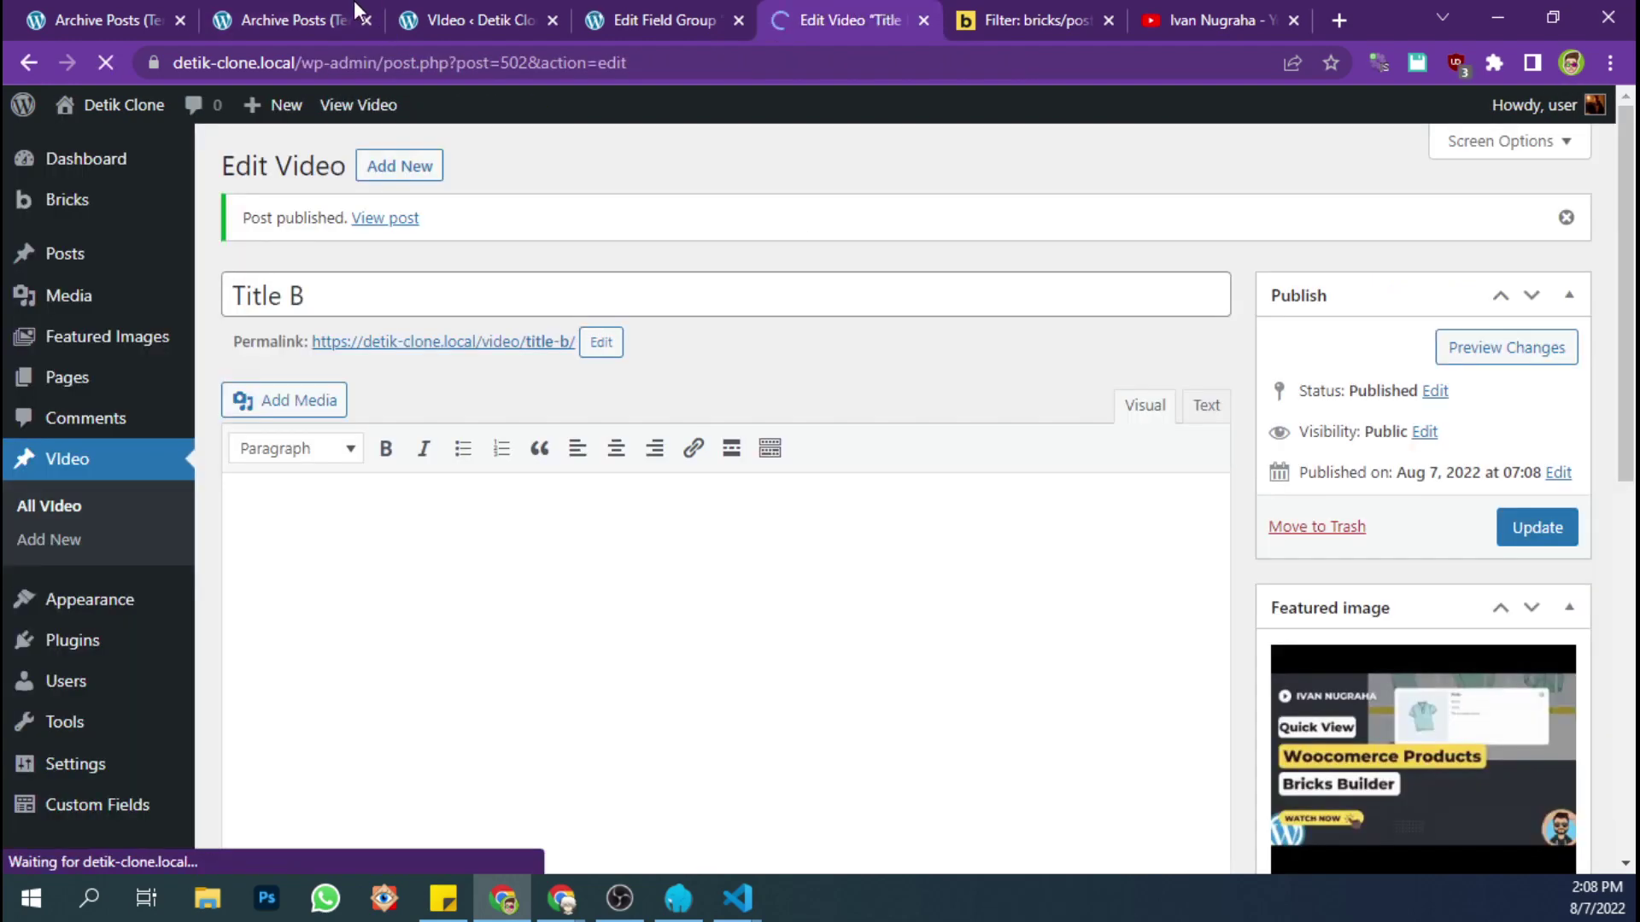
{"action": "left_click", "coordinate": [341, 3]}
{"action": "left_click", "coordinate": [457, 58]}
{"action": "key", "text": "Return"}
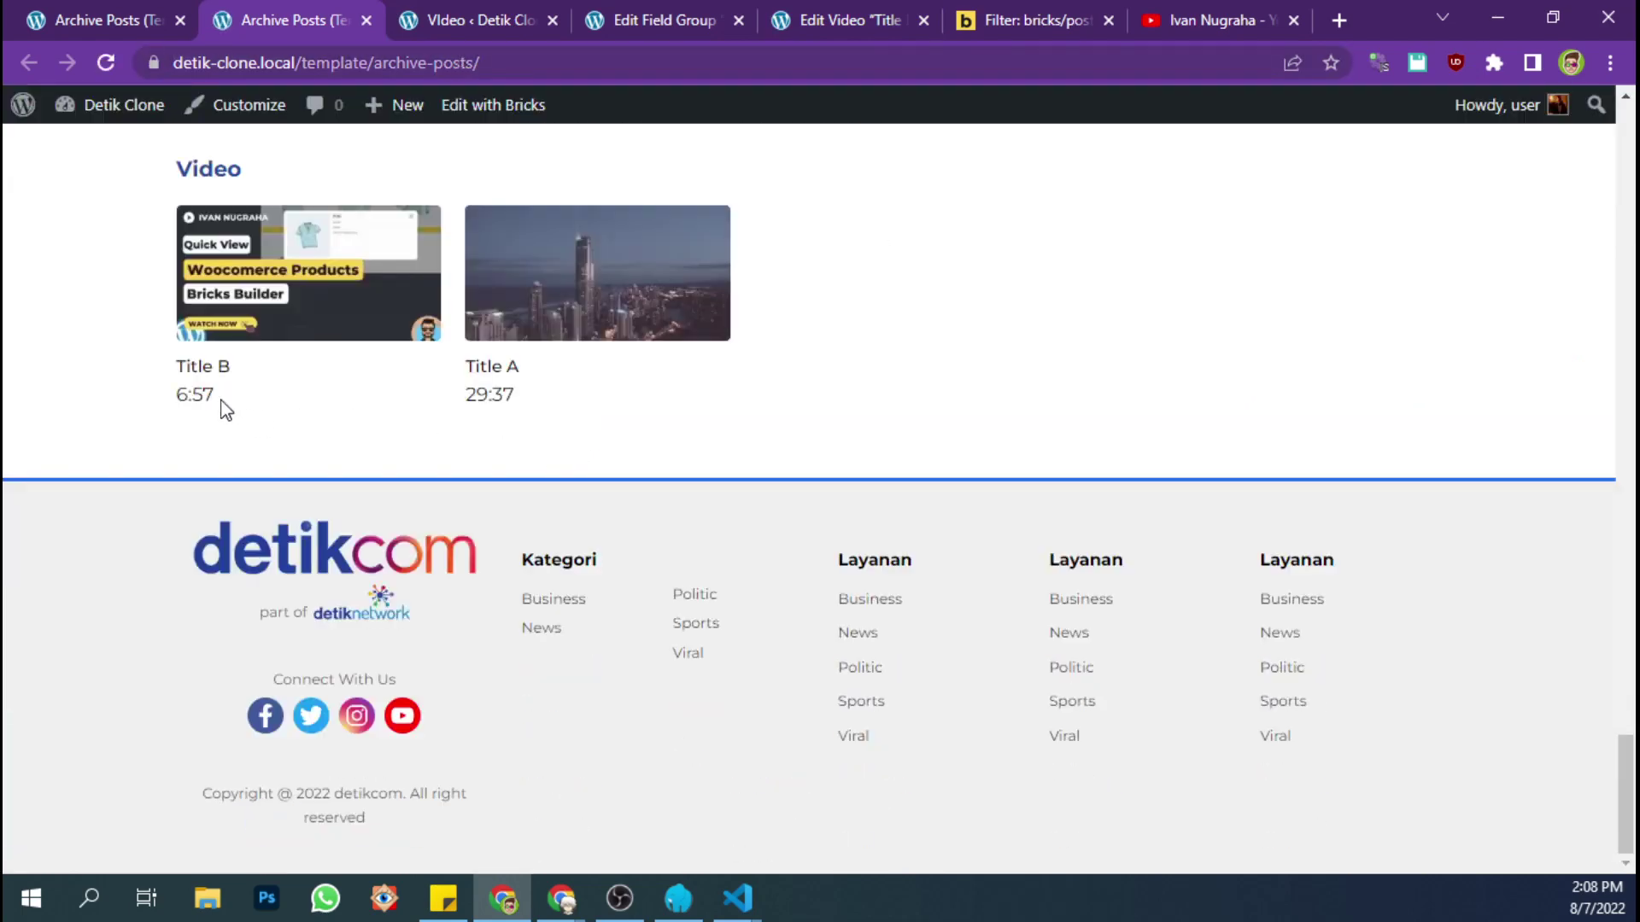
{"action": "left_click_drag", "start_coordinate": [224, 408], "coordinate": [176, 397]}
- Compare Title B's duration with the Quick View Product Woocommerce video's length on the YouTube channel page
{"action": "left_click", "coordinate": [1074, 12]}
{"action": "left_click", "coordinate": [1185, 39]}
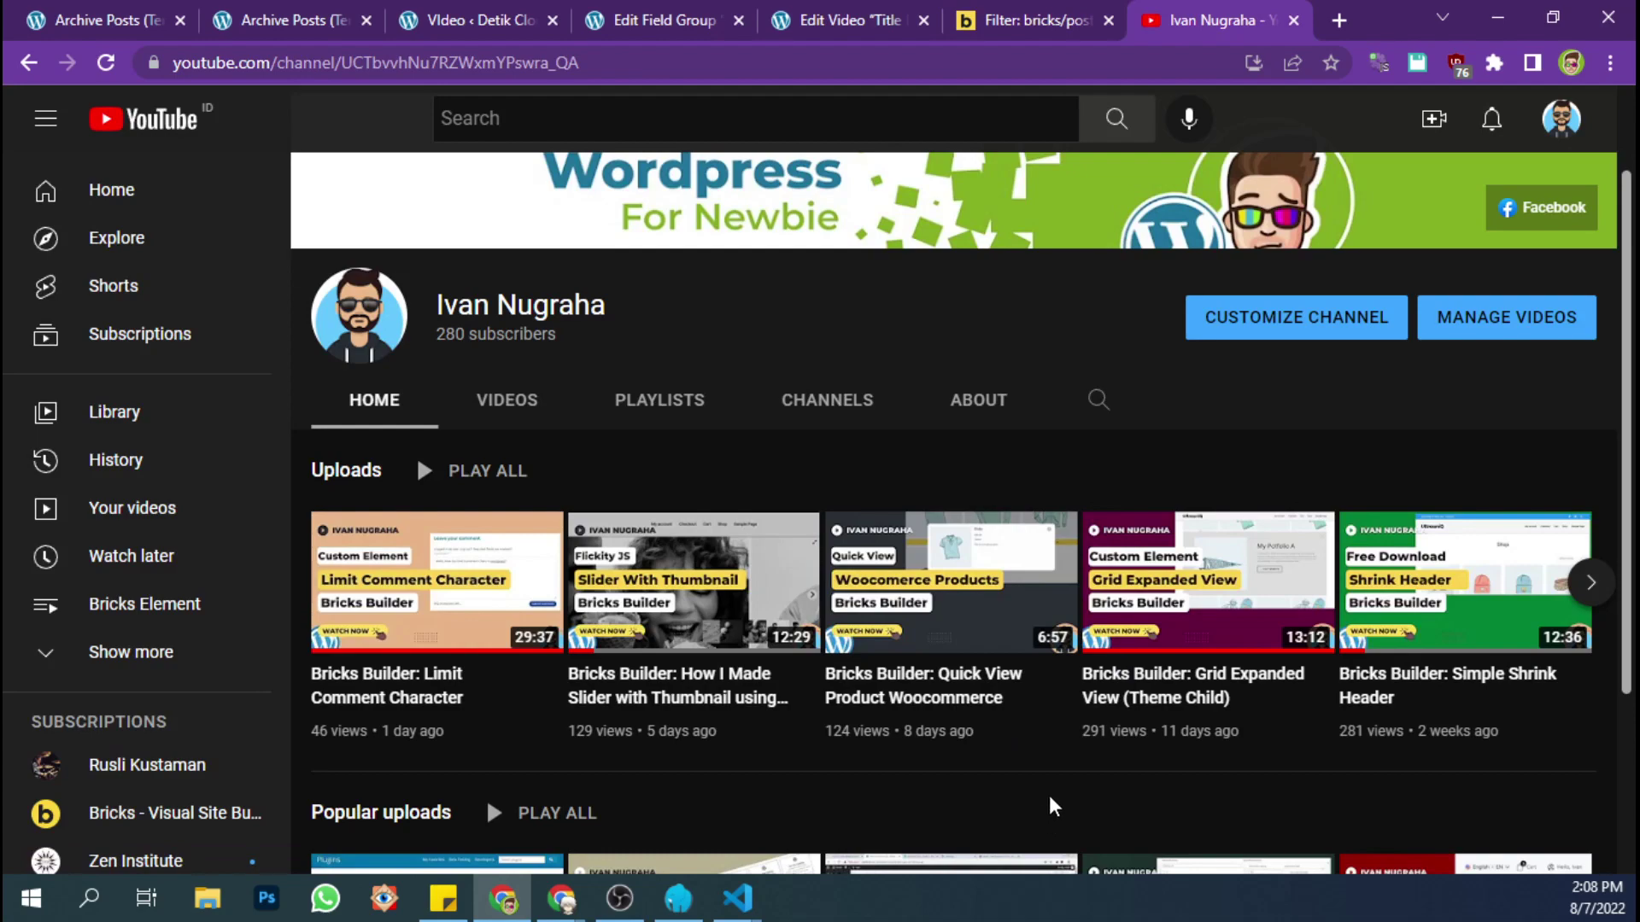
{"action": "left_click", "coordinate": [317, 12]}
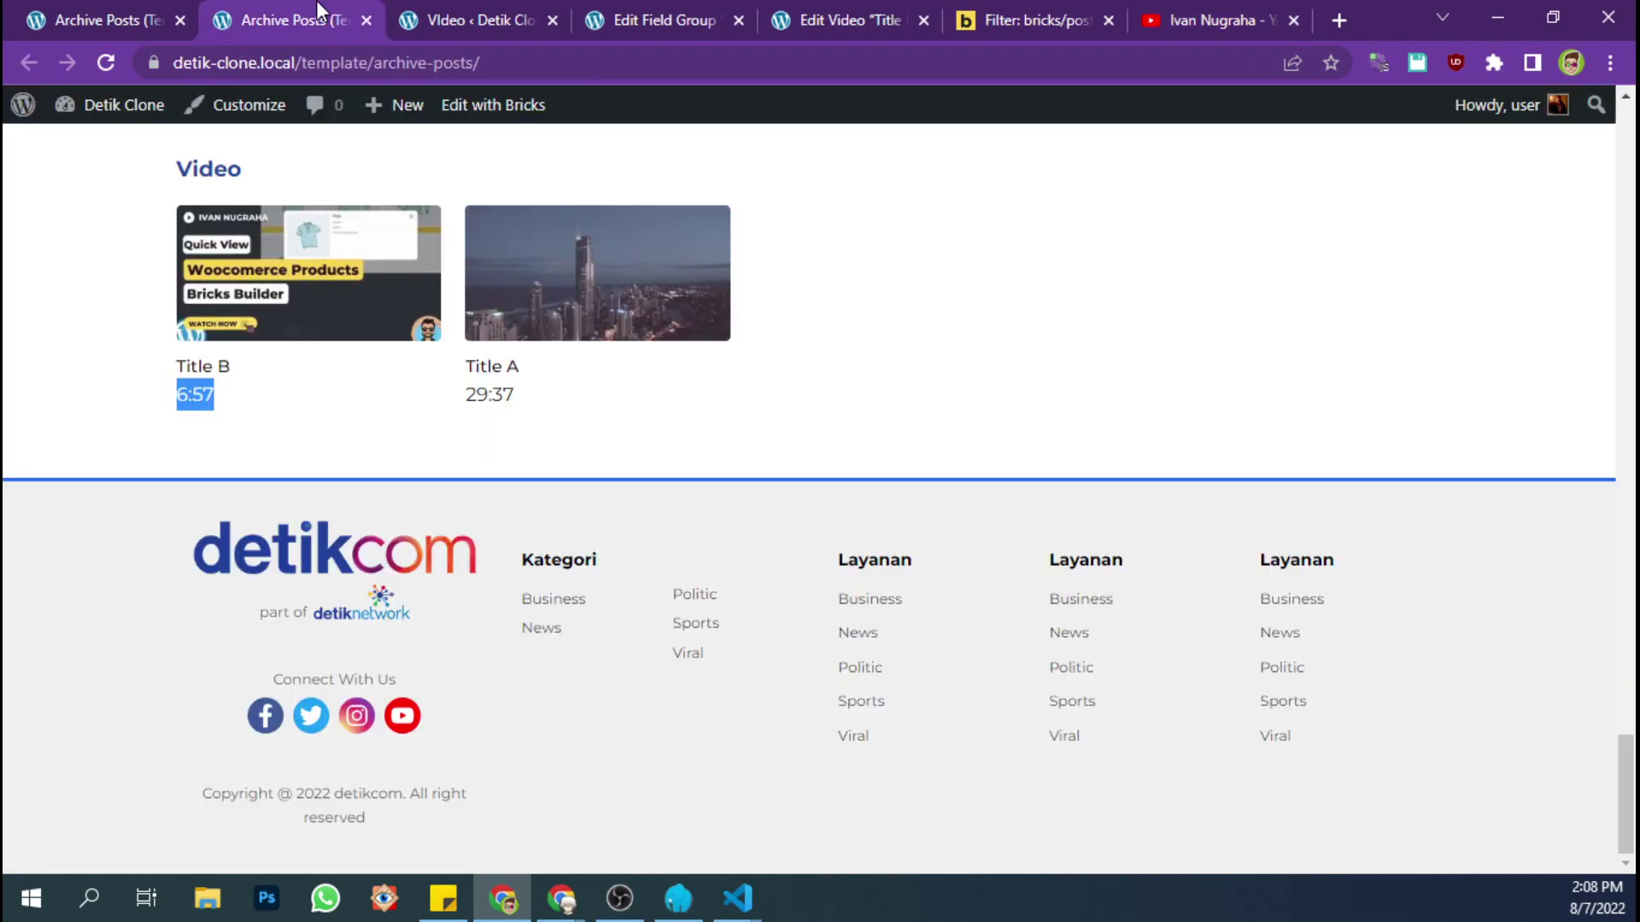
- Open the Business category archive from the front-end site's main navigation
{"action": "scroll", "coordinate": [505, 224], "scroll_direction": "up", "scroll_amount": 20}
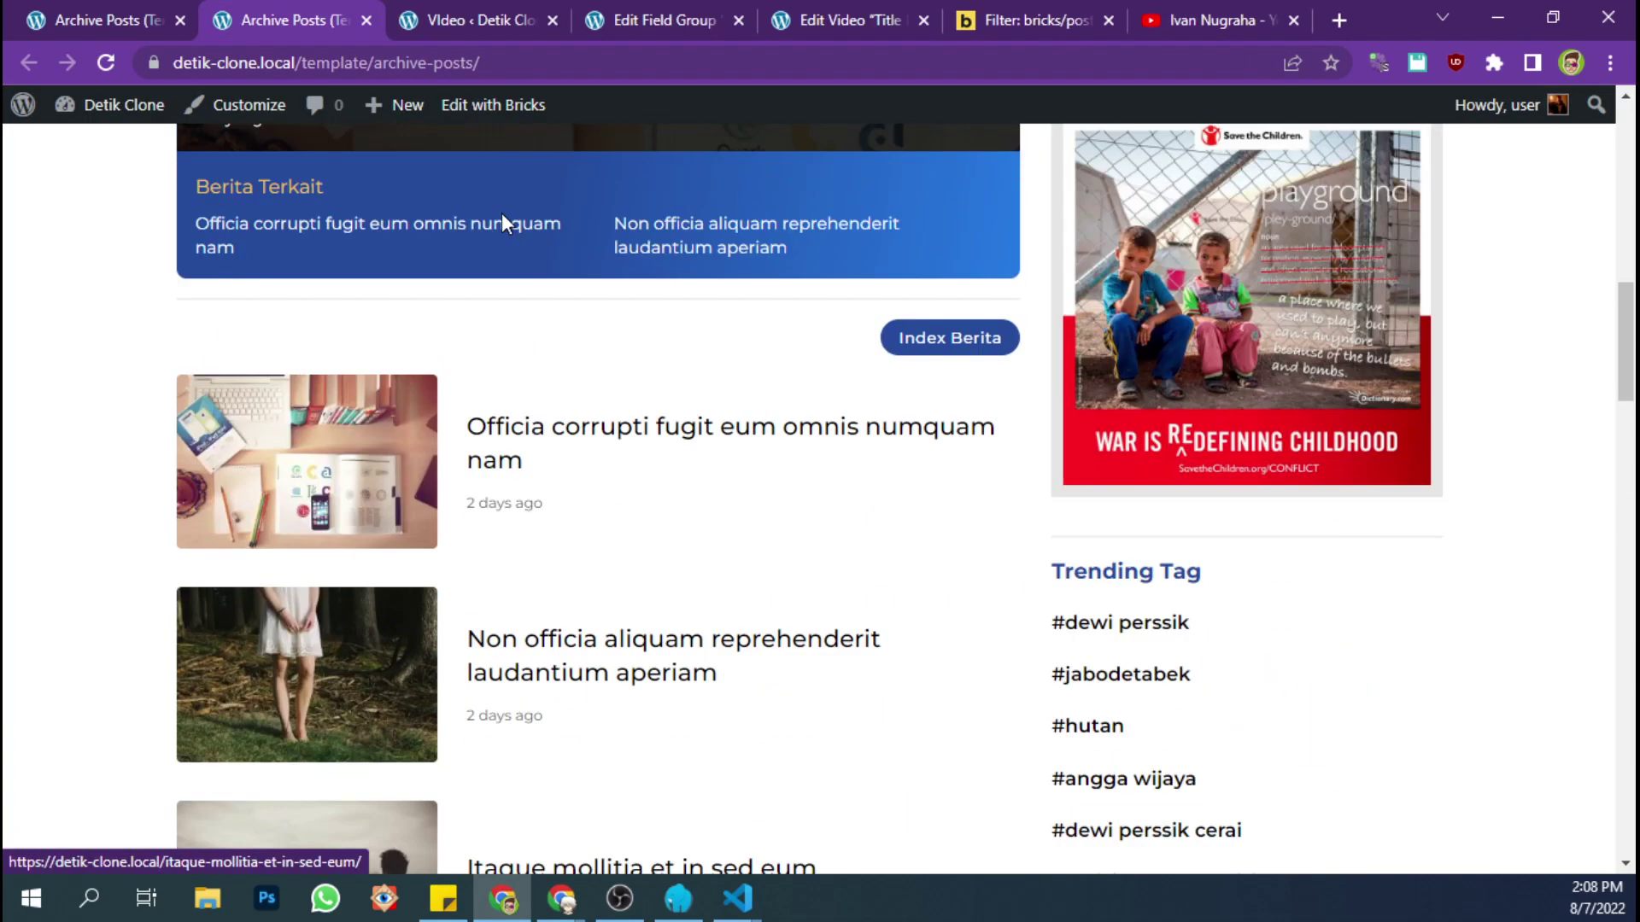
{"action": "scroll", "coordinate": [505, 224], "scroll_direction": "up", "scroll_amount": 3}
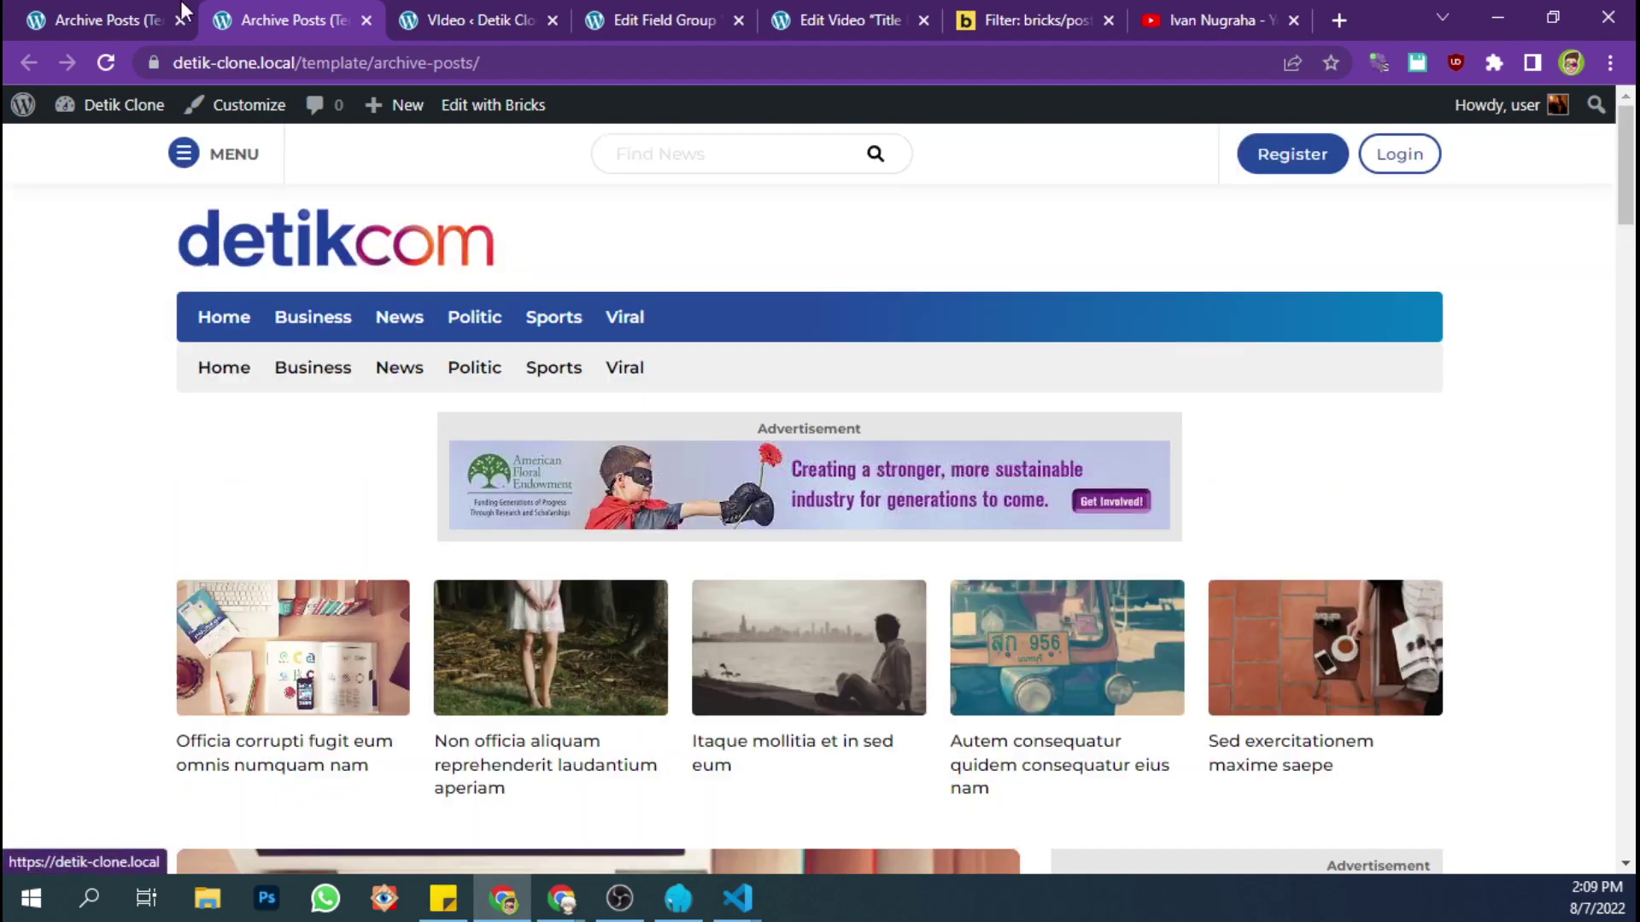
{"action": "left_click", "coordinate": [118, 12]}
{"action": "scroll", "coordinate": [348, 272], "scroll_direction": "up", "scroll_amount": 5}
{"action": "left_click", "coordinate": [256, 17]}
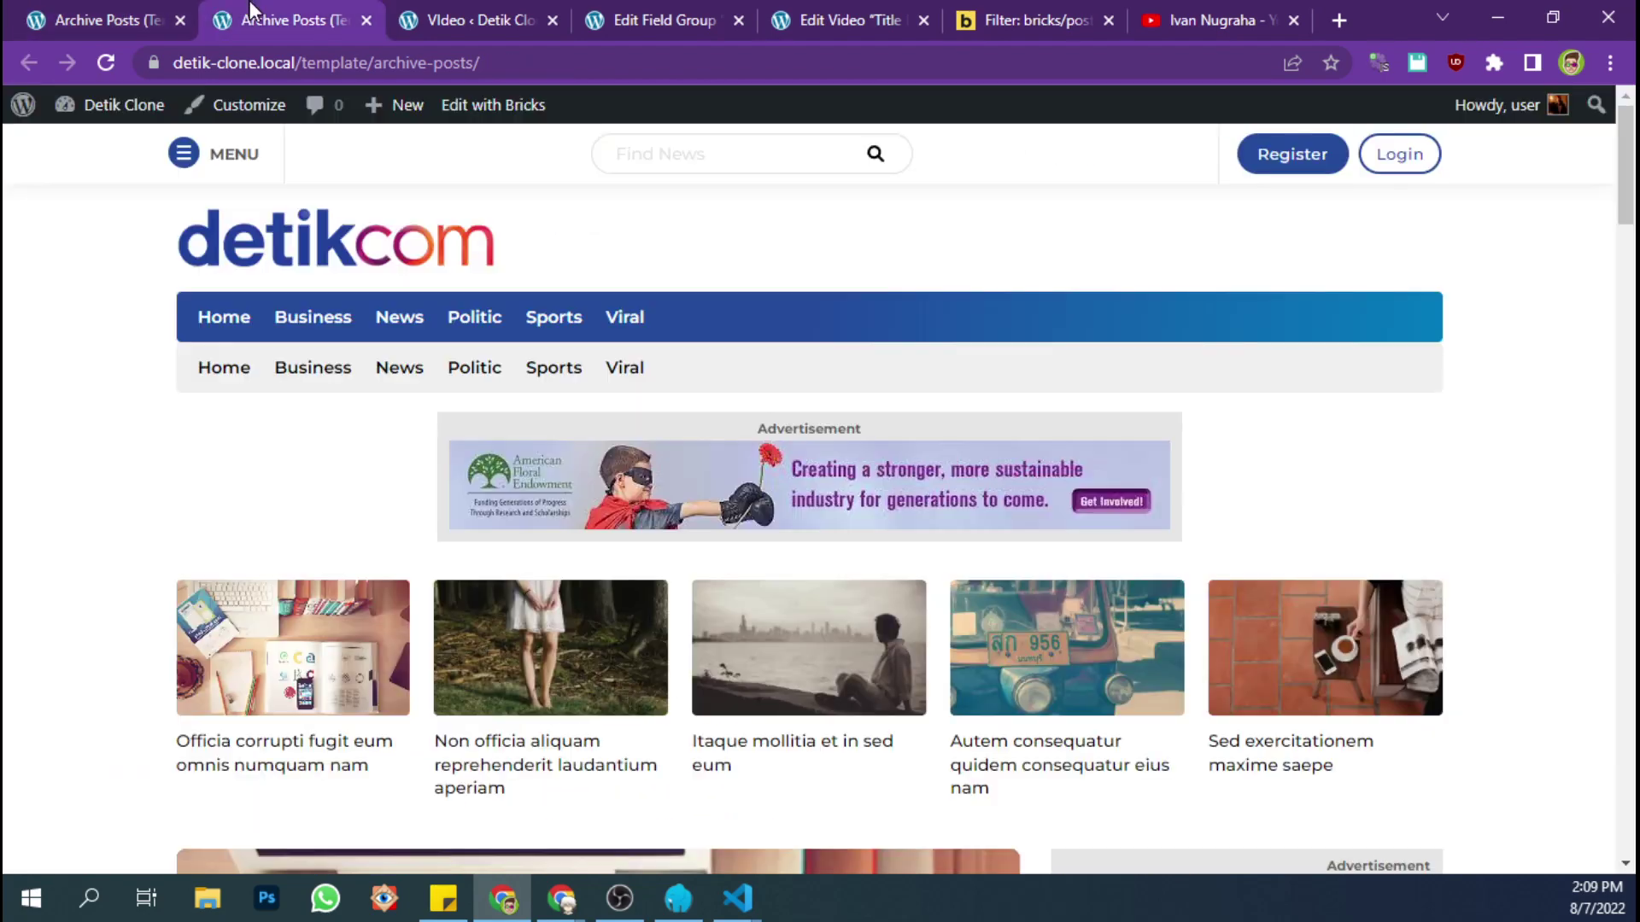
{"action": "left_click", "coordinate": [311, 320]}
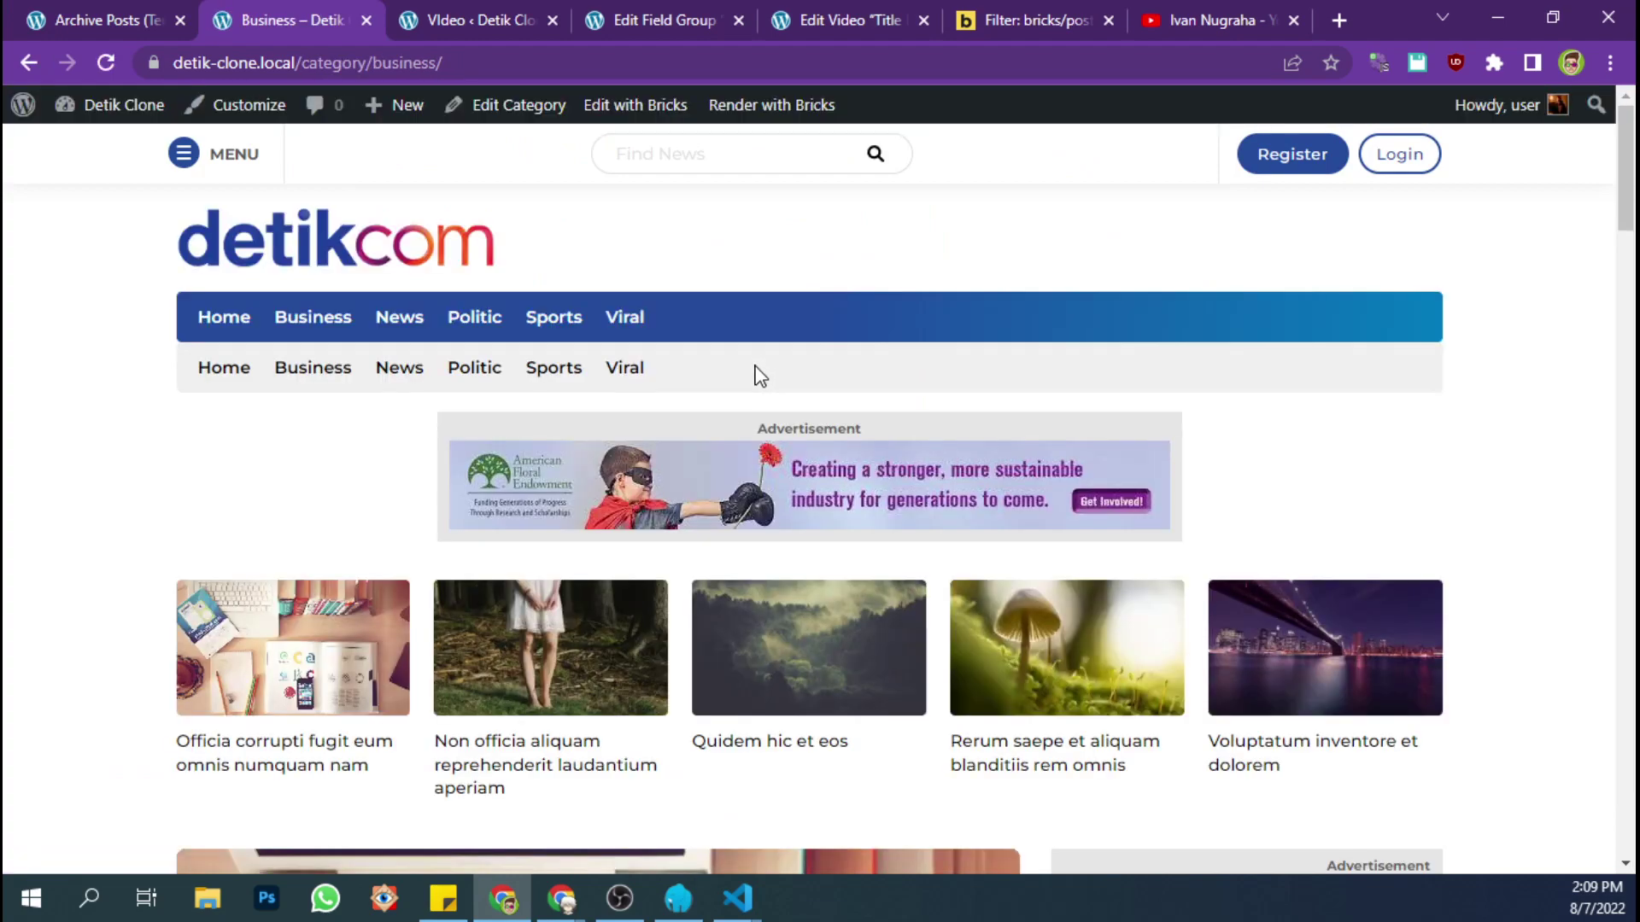
- Inspect the Video section below the post list on the Business category page
{"action": "scroll", "coordinate": [758, 376], "scroll_direction": "down", "scroll_amount": 15}
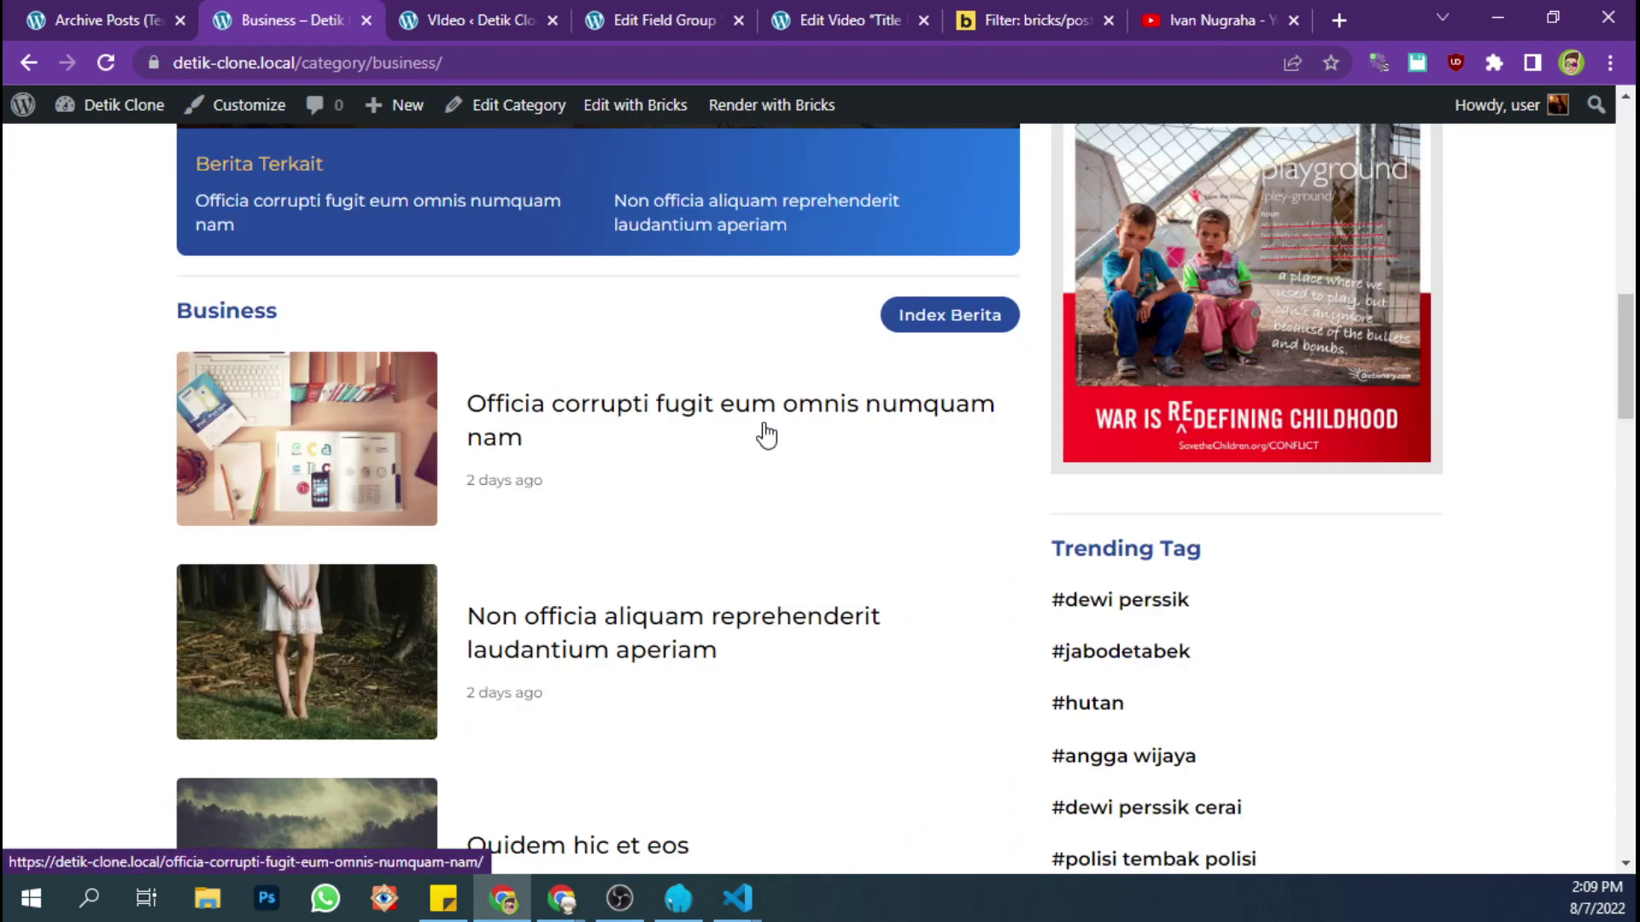
{"action": "scroll", "coordinate": [730, 425], "scroll_direction": "down", "scroll_amount": 14}
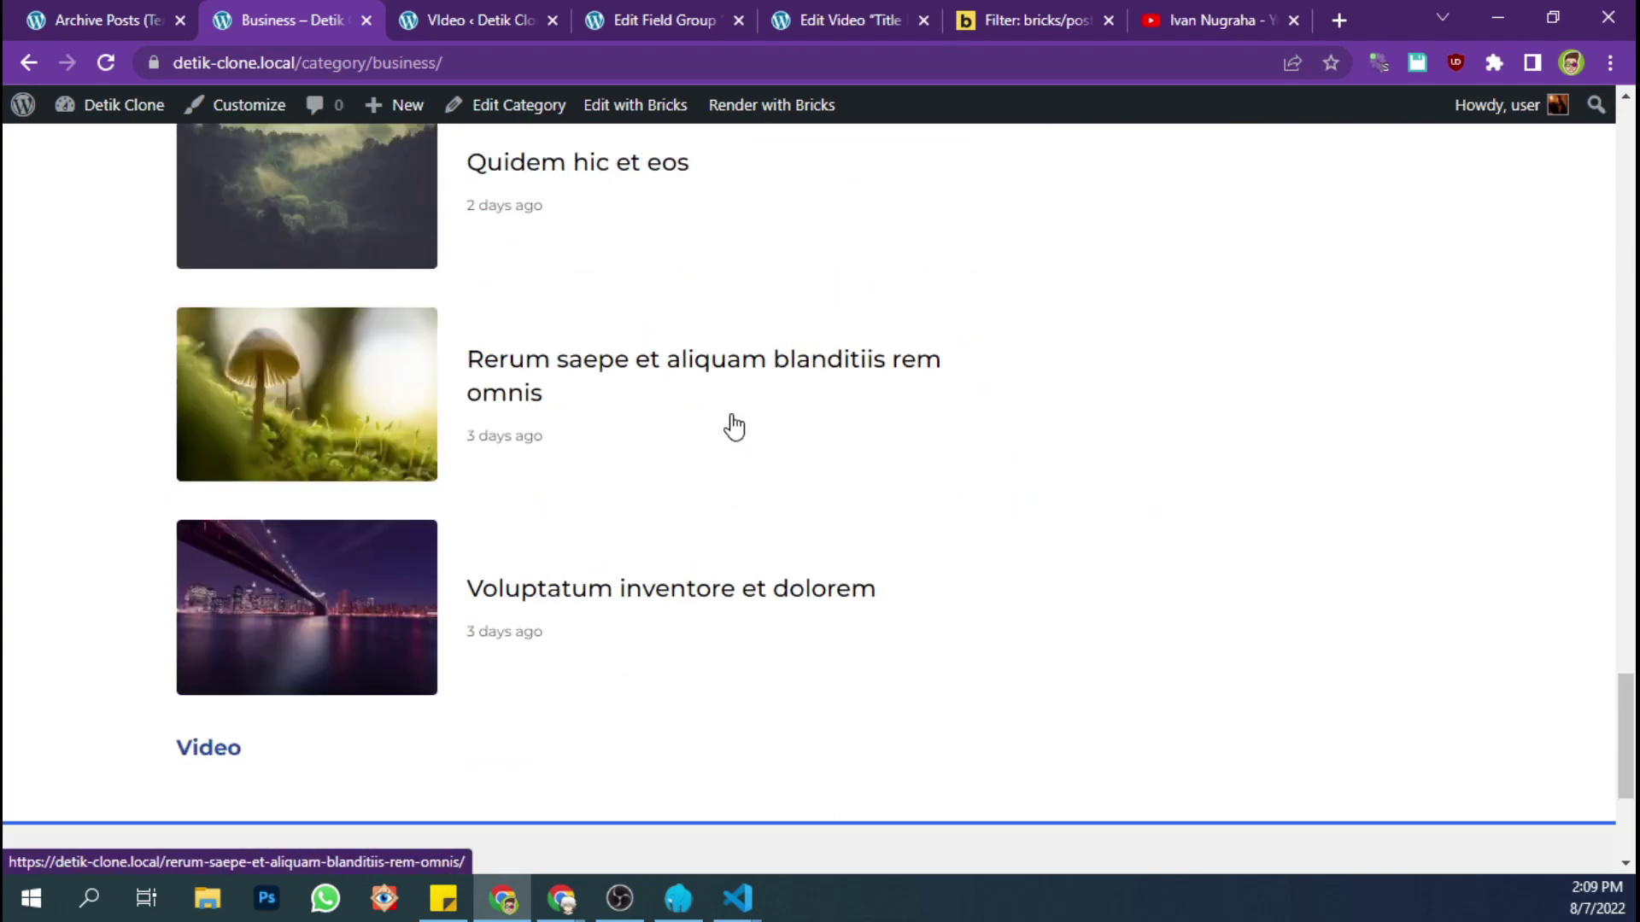
{"action": "scroll", "coordinate": [732, 418], "scroll_direction": "up", "scroll_amount": 4}
{"action": "scroll", "coordinate": [733, 427], "scroll_direction": "down", "scroll_amount": 4}
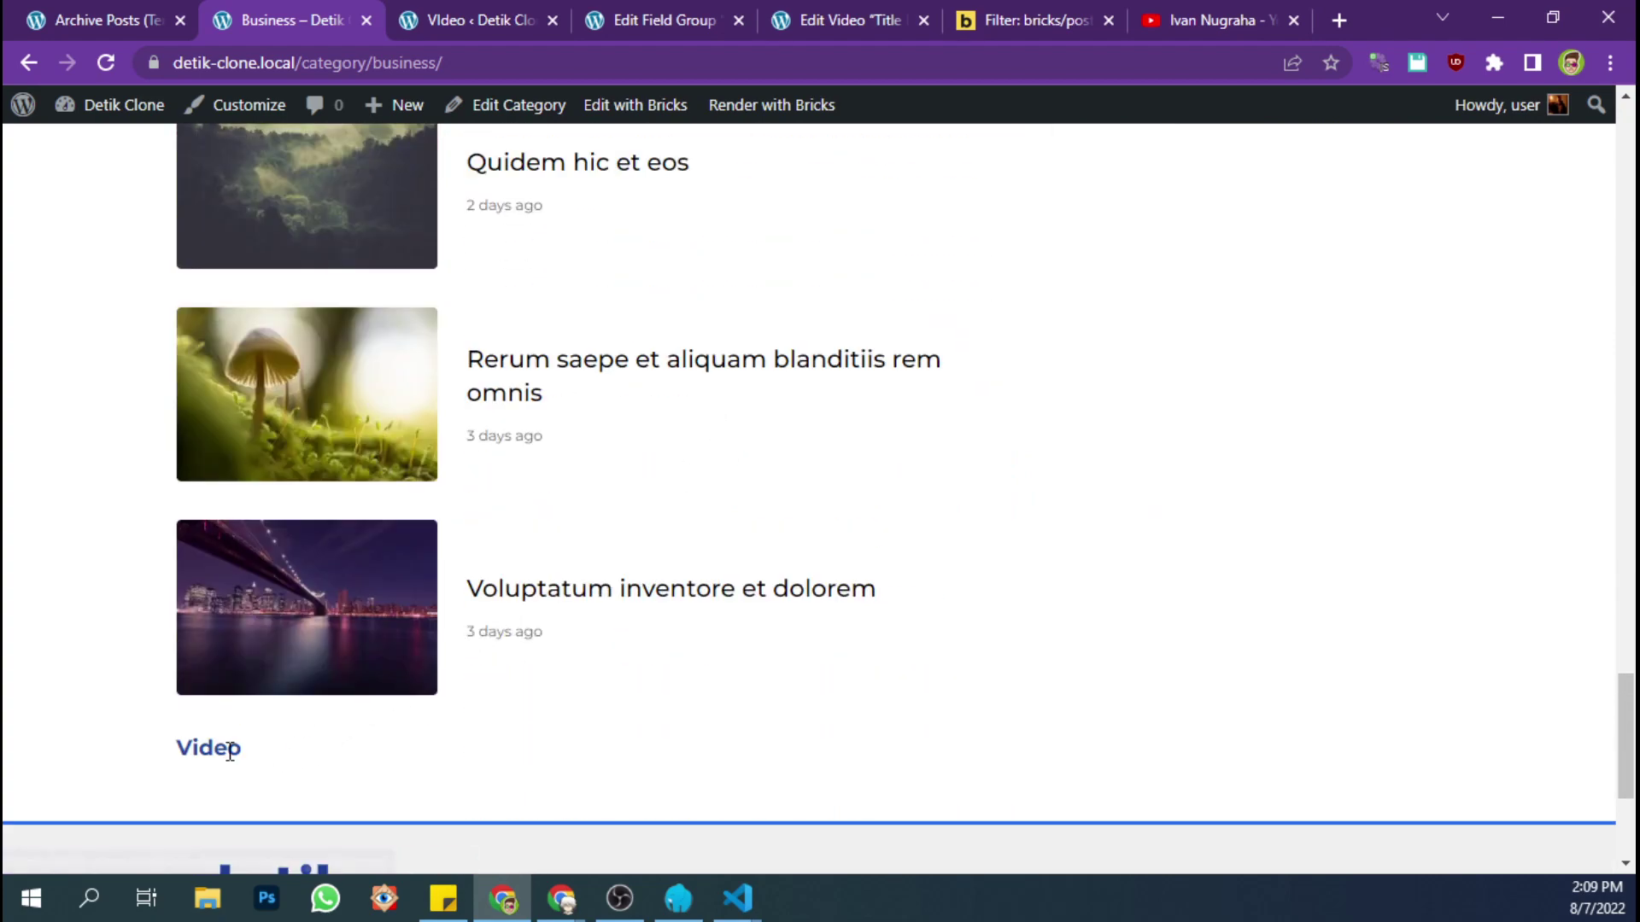
{"action": "left_click_drag", "start_coordinate": [259, 758], "coordinate": [175, 756]}
- Read the Bricks Academy article on the bricks/posts/merge_query filter, including its arguments and how to find the element ID
{"action": "left_click", "coordinate": [1015, 10]}
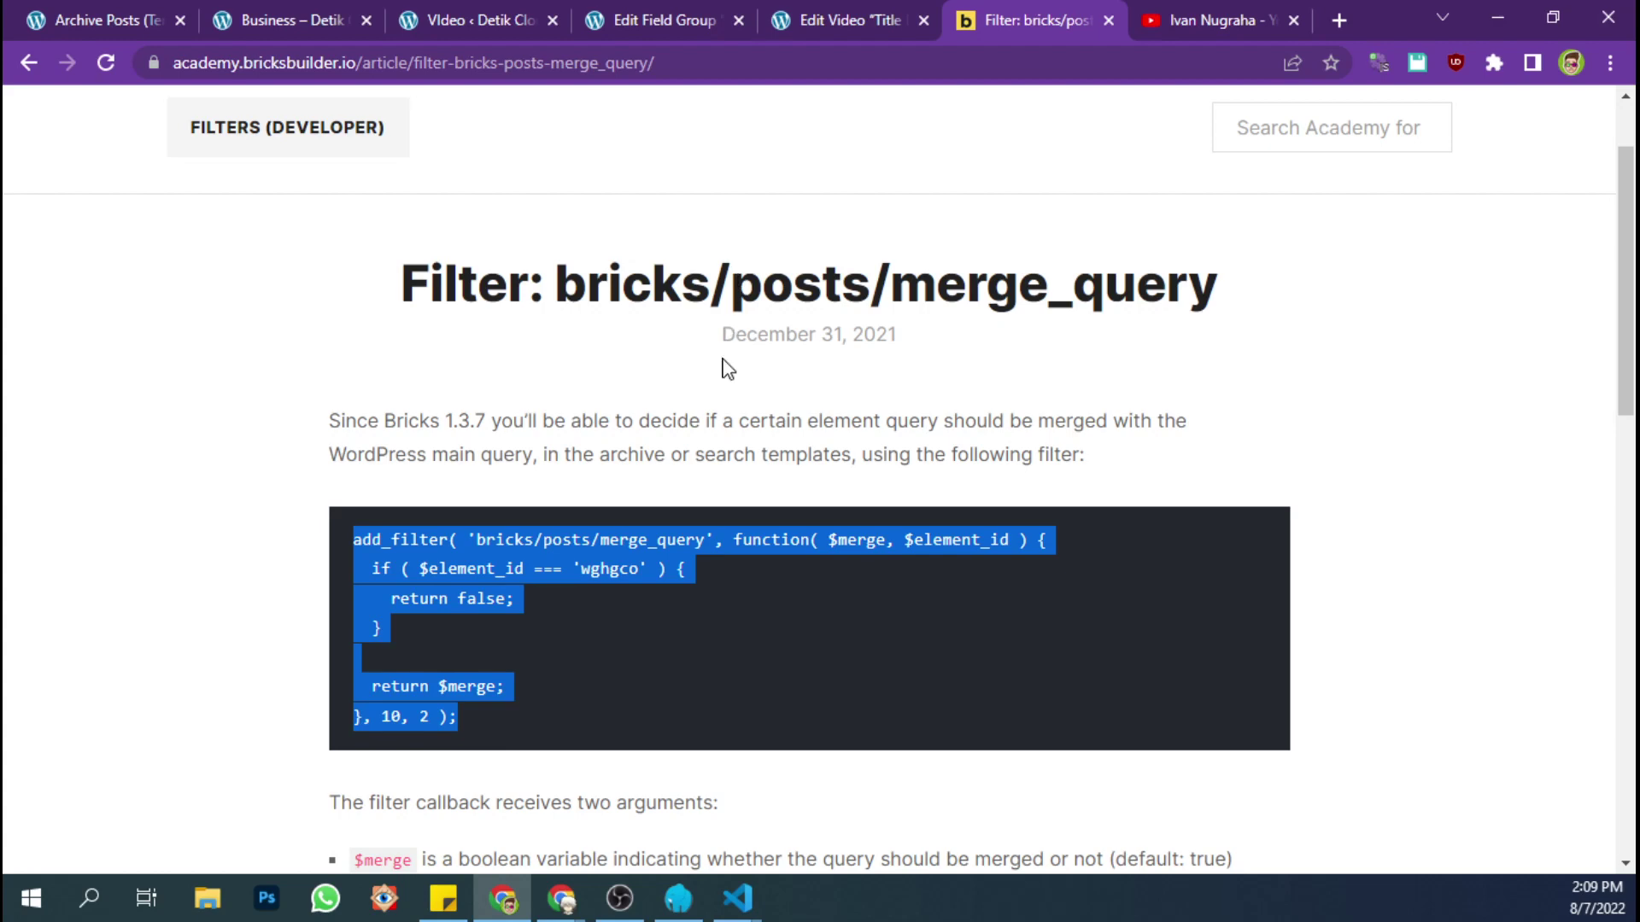
{"action": "left_click", "coordinate": [686, 427]}
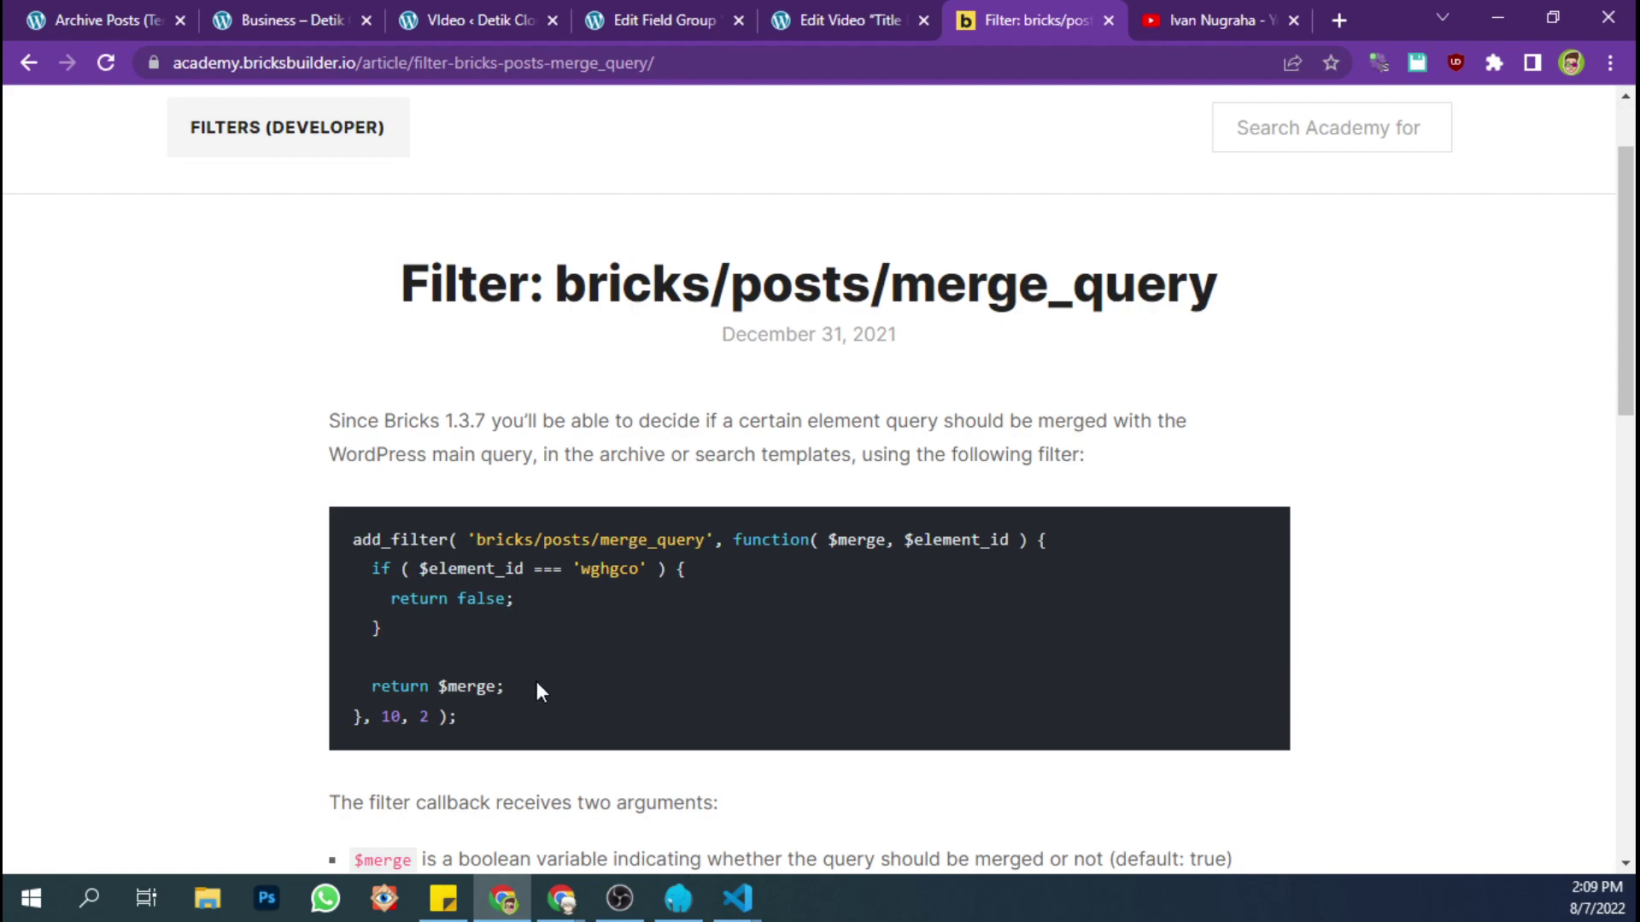
{"action": "scroll", "coordinate": [743, 436], "scroll_direction": "down", "scroll_amount": 5}
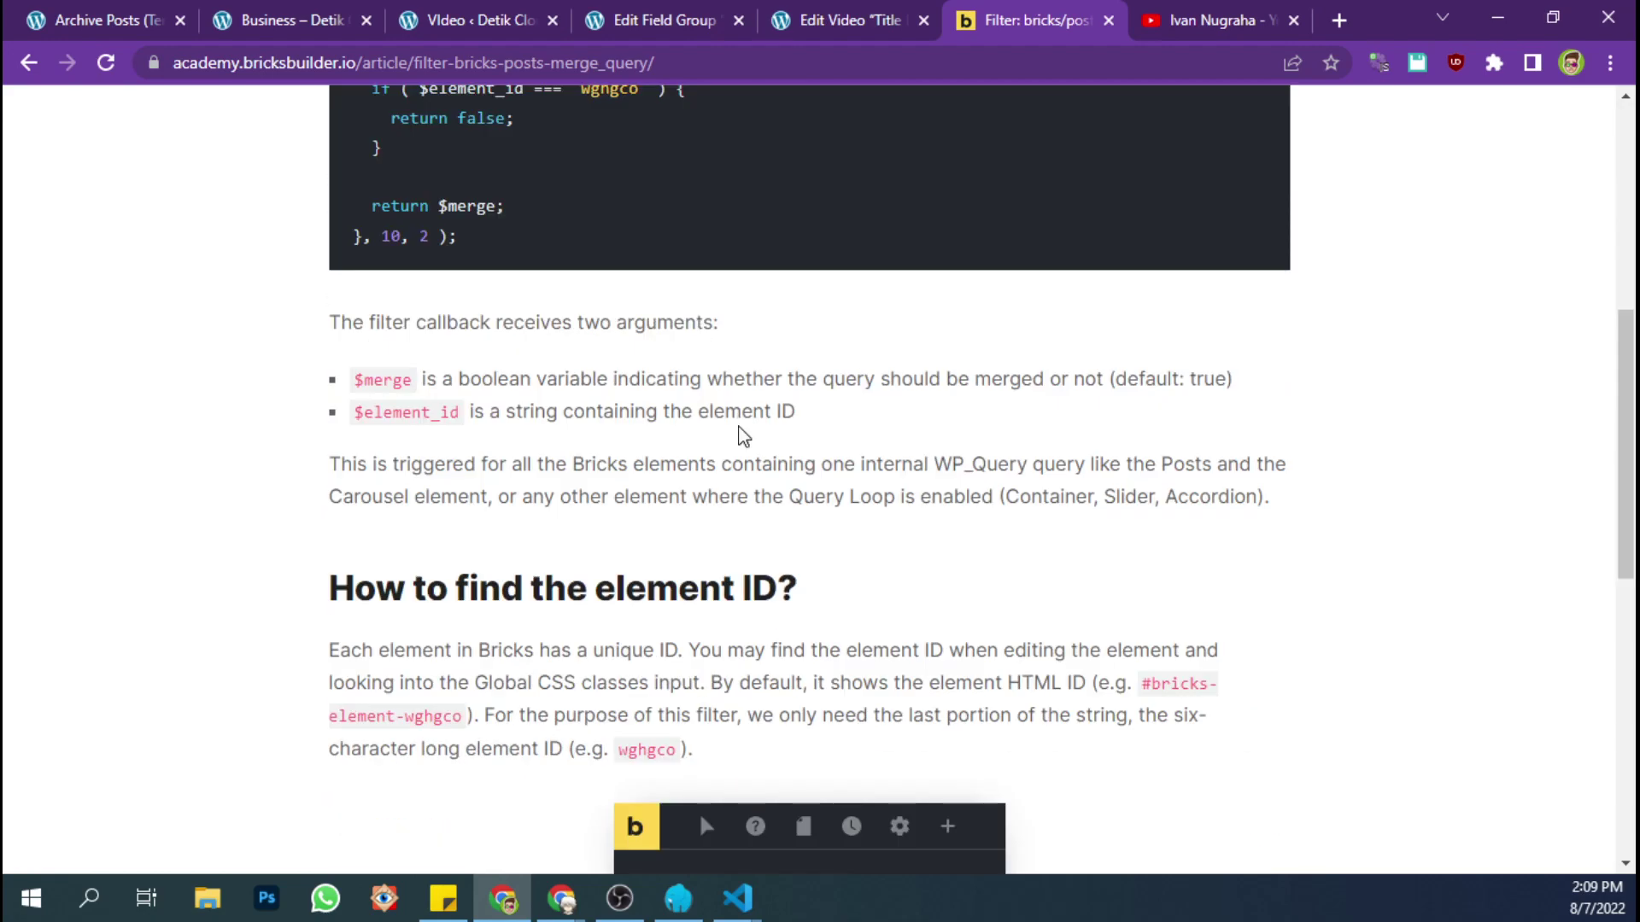
{"action": "scroll", "coordinate": [743, 436], "scroll_direction": "up", "scroll_amount": 4}
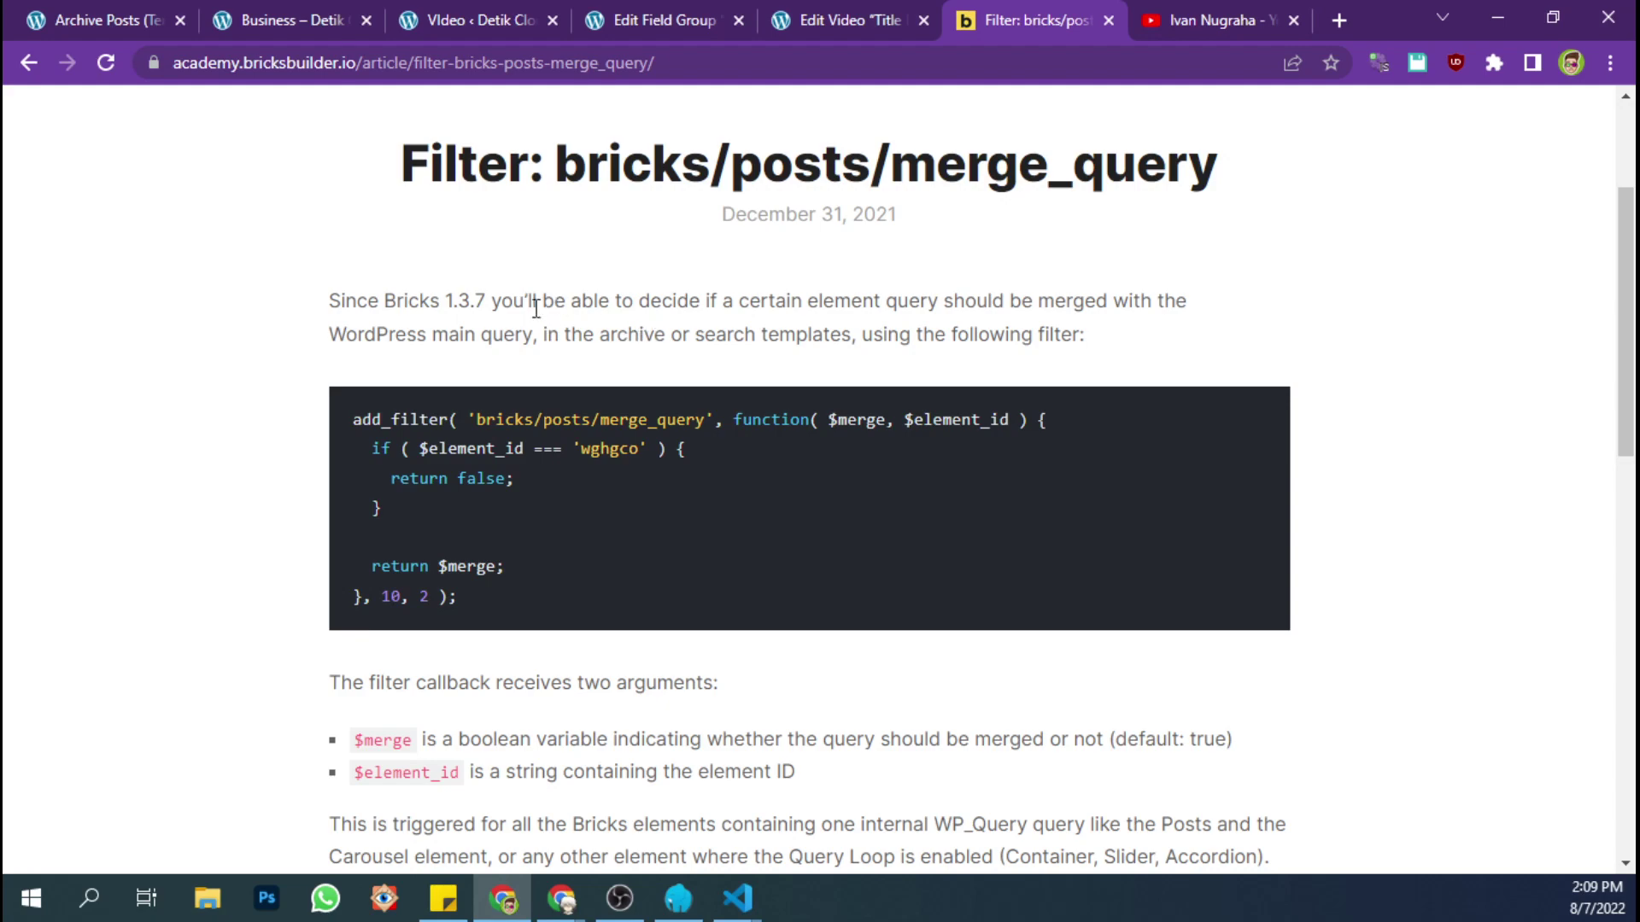
- Review the Archive Posts template and the Business category page's Video section again
{"action": "left_click", "coordinate": [270, 19]}
{"action": "left_click", "coordinate": [93, 19]}
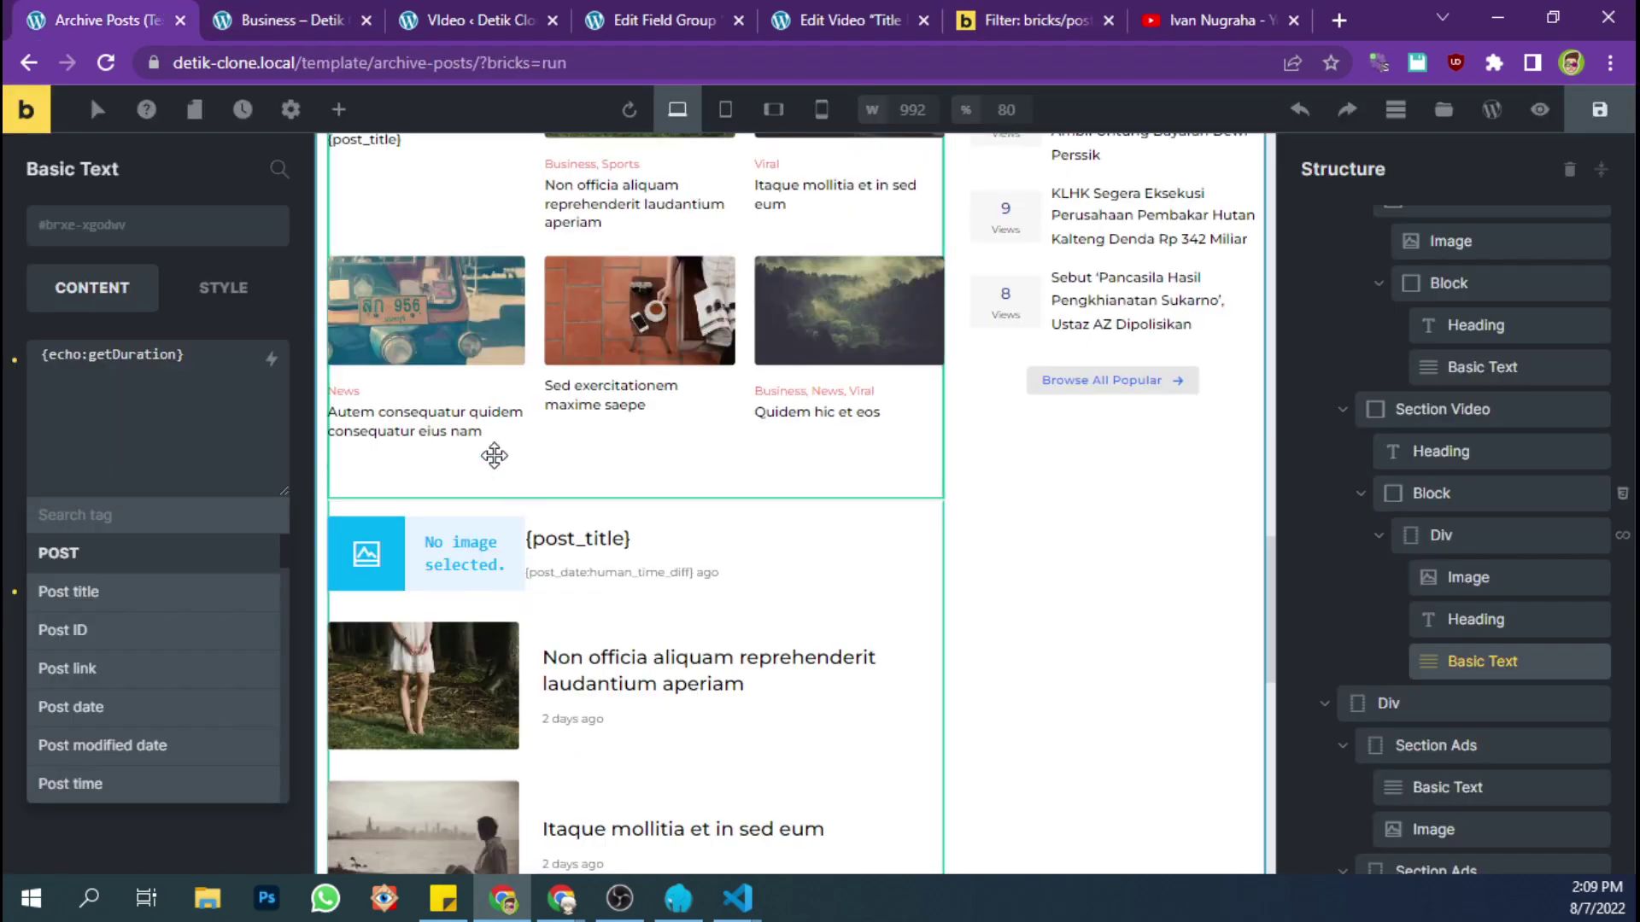
{"action": "left_click", "coordinate": [340, 18]}
{"action": "left_click", "coordinate": [210, 789]}
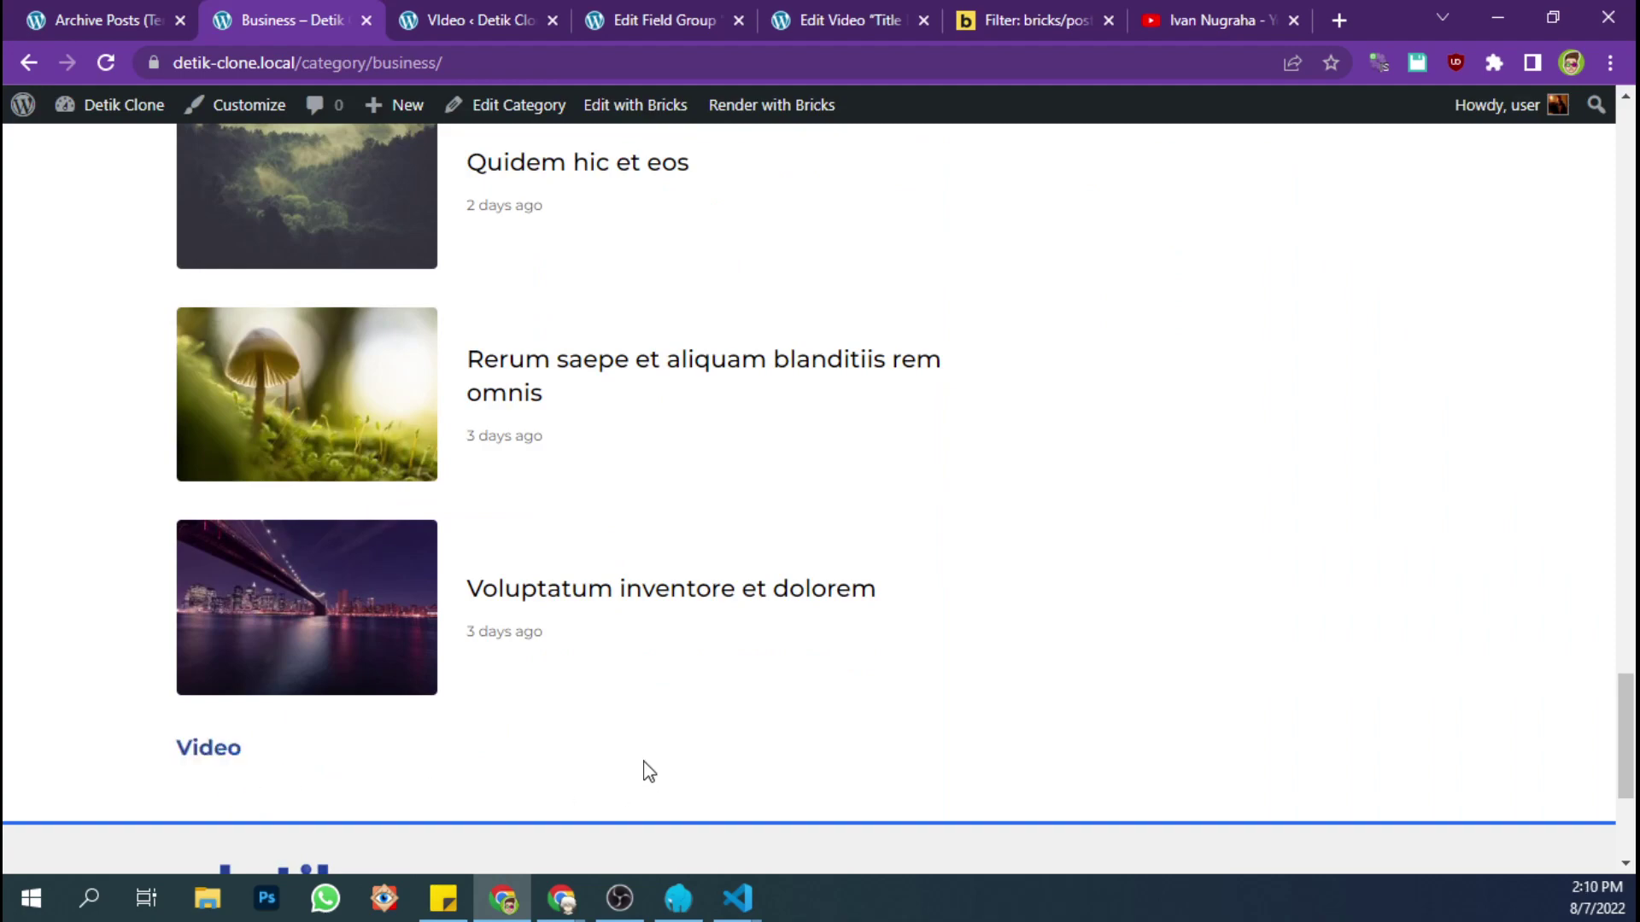
{"action": "scroll", "coordinate": [521, 375], "scroll_direction": "down", "scroll_amount": 3}
{"action": "scroll", "coordinate": [523, 376], "scroll_direction": "up", "scroll_amount": 15}
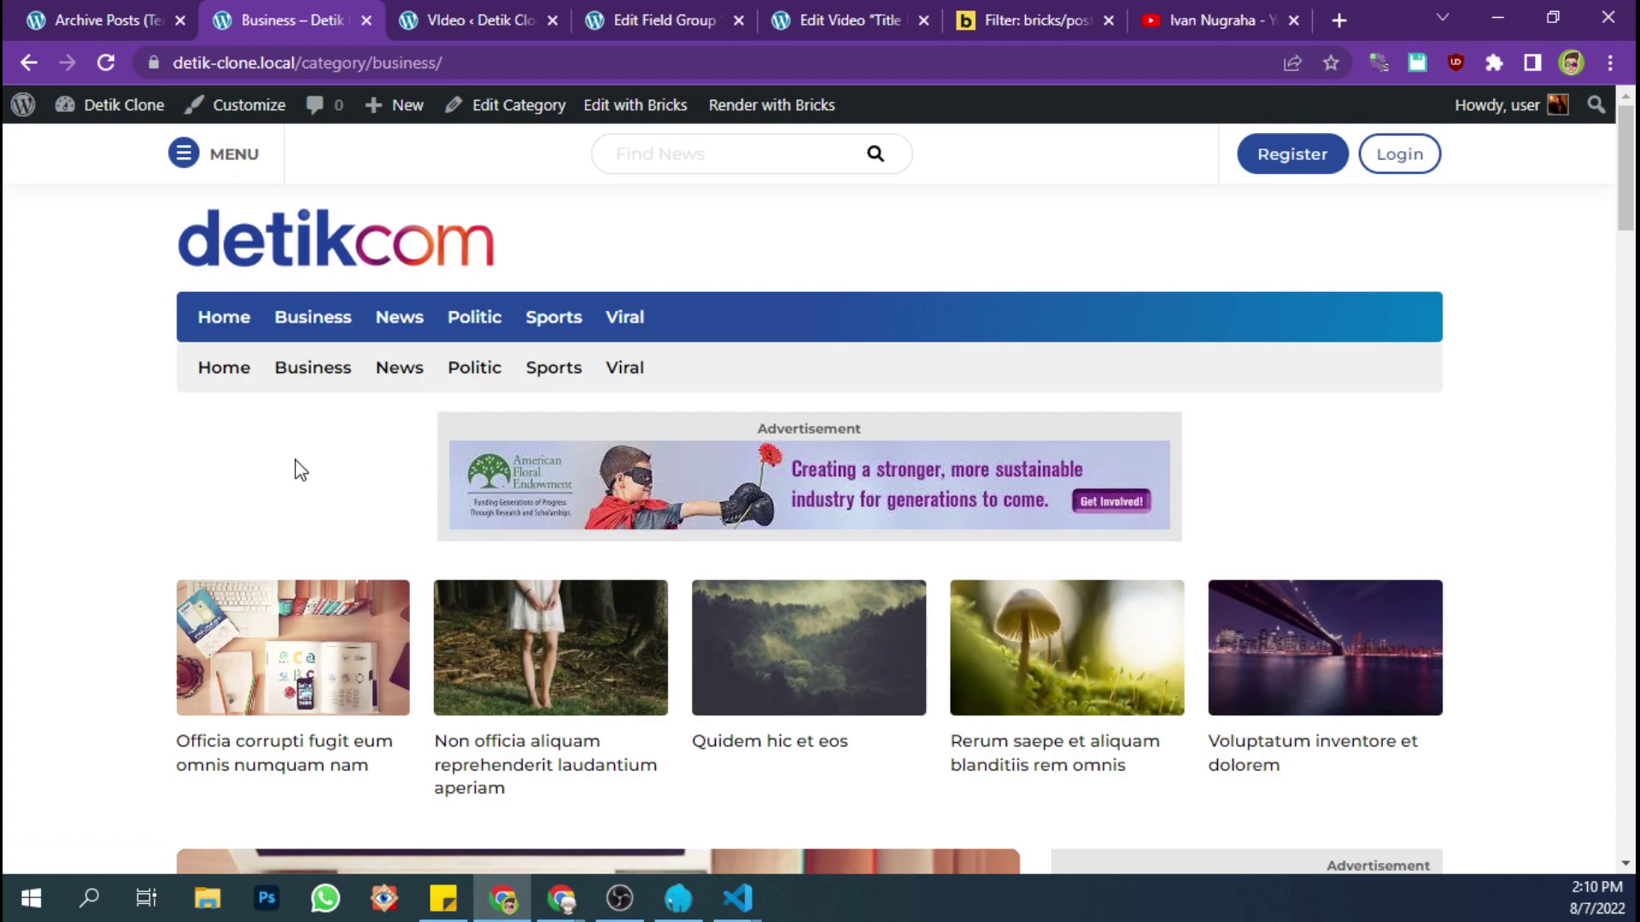
{"action": "left_click", "coordinate": [149, 17]}
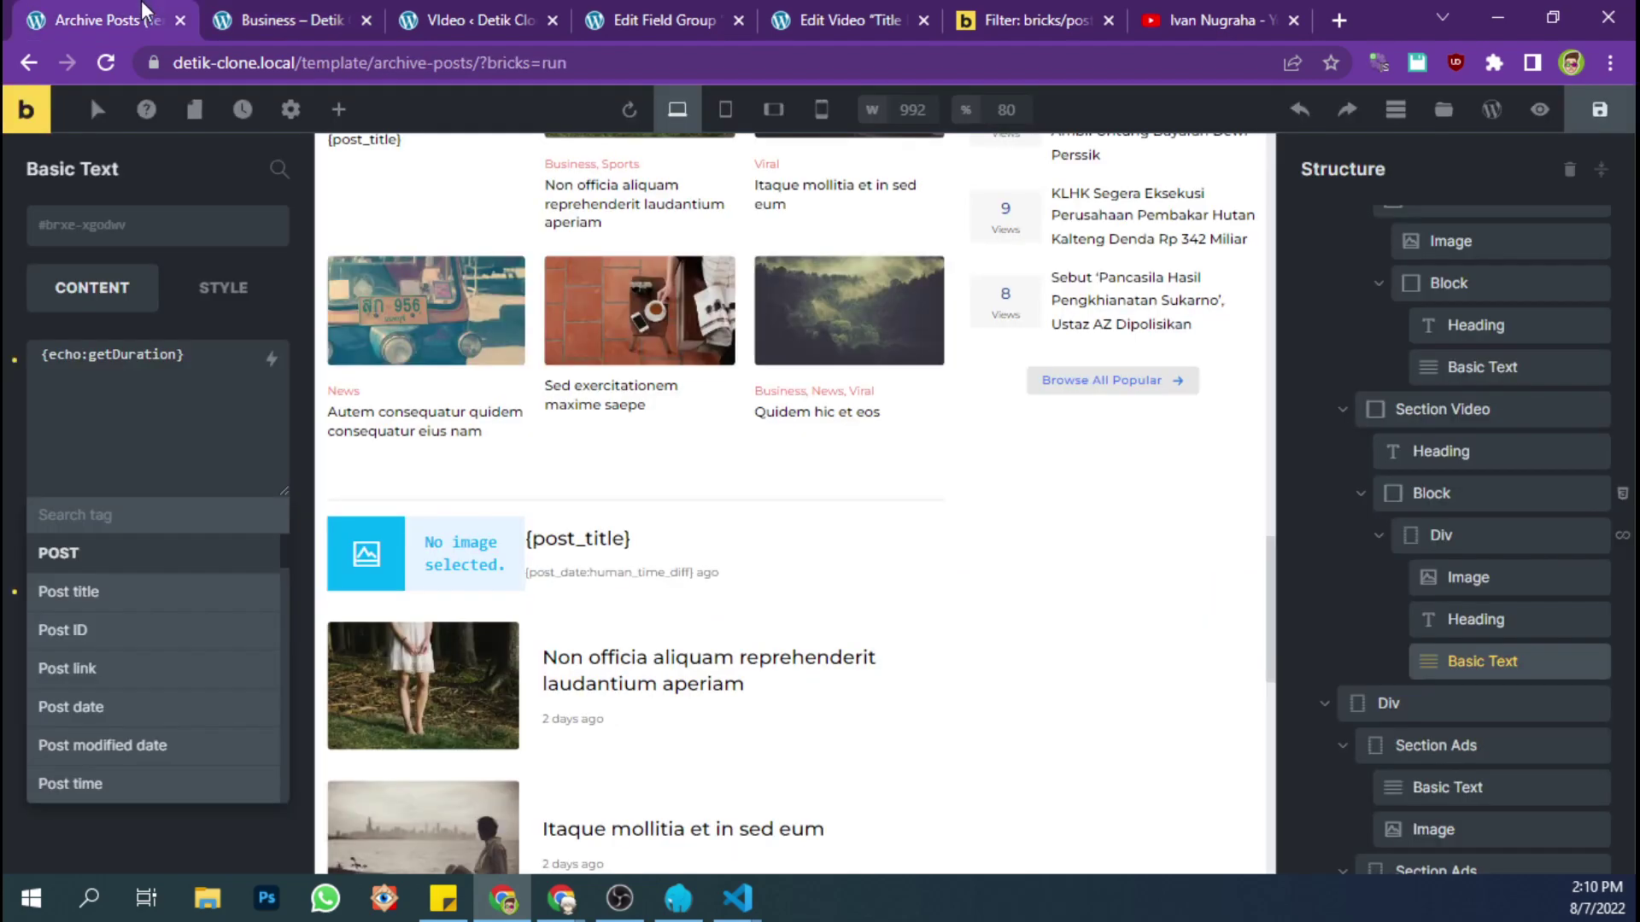
{"action": "left_click", "coordinate": [323, 17]}
{"action": "left_click", "coordinate": [538, 13]}
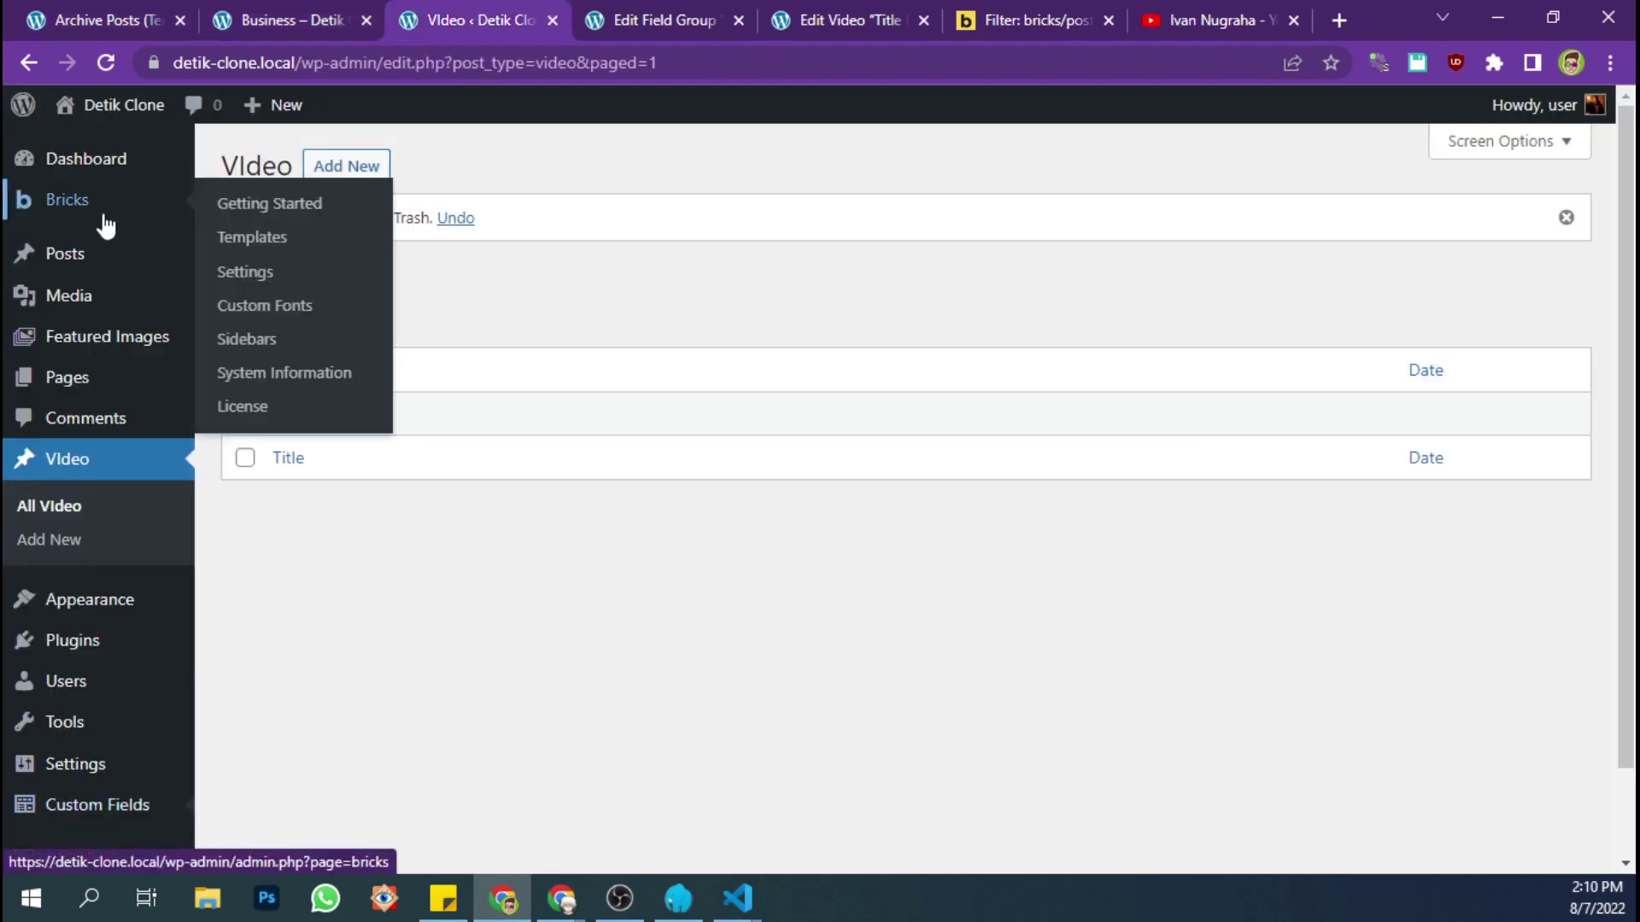
- Copy the complete bricks/posts/merge_query filter code snippet from the Bricks Academy article
{"action": "mouse_move", "coordinate": [226, 270]}
{"action": "left_click", "coordinate": [1102, 9]}
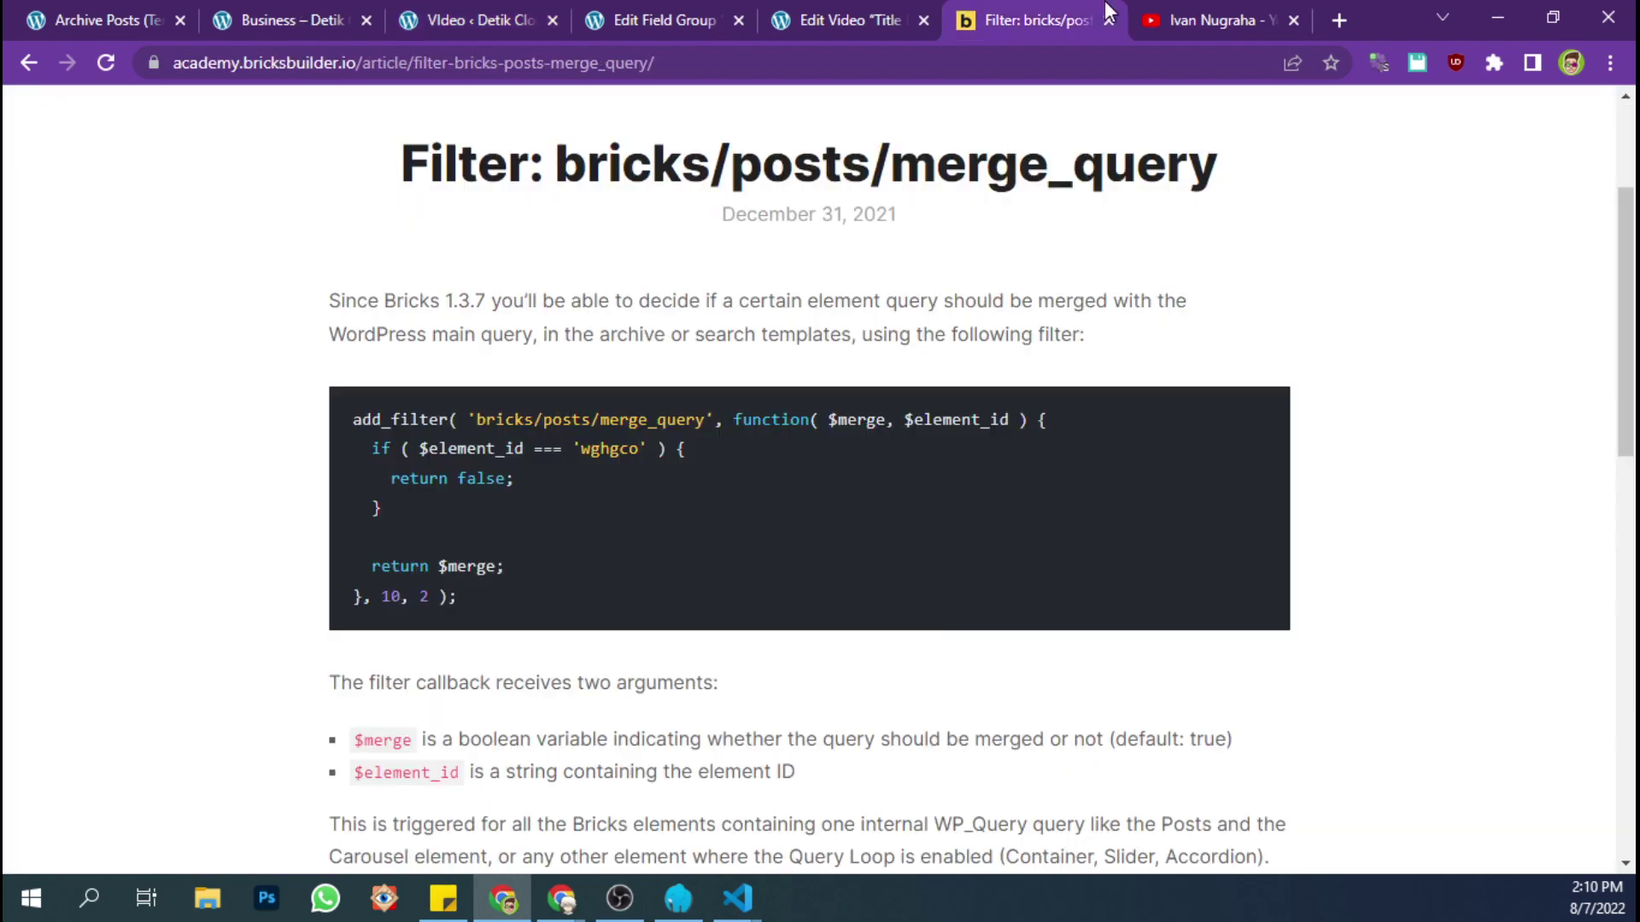
{"action": "left_click_drag", "start_coordinate": [536, 596], "coordinate": [354, 418]}
{"action": "key", "text": "ctrl+c"}
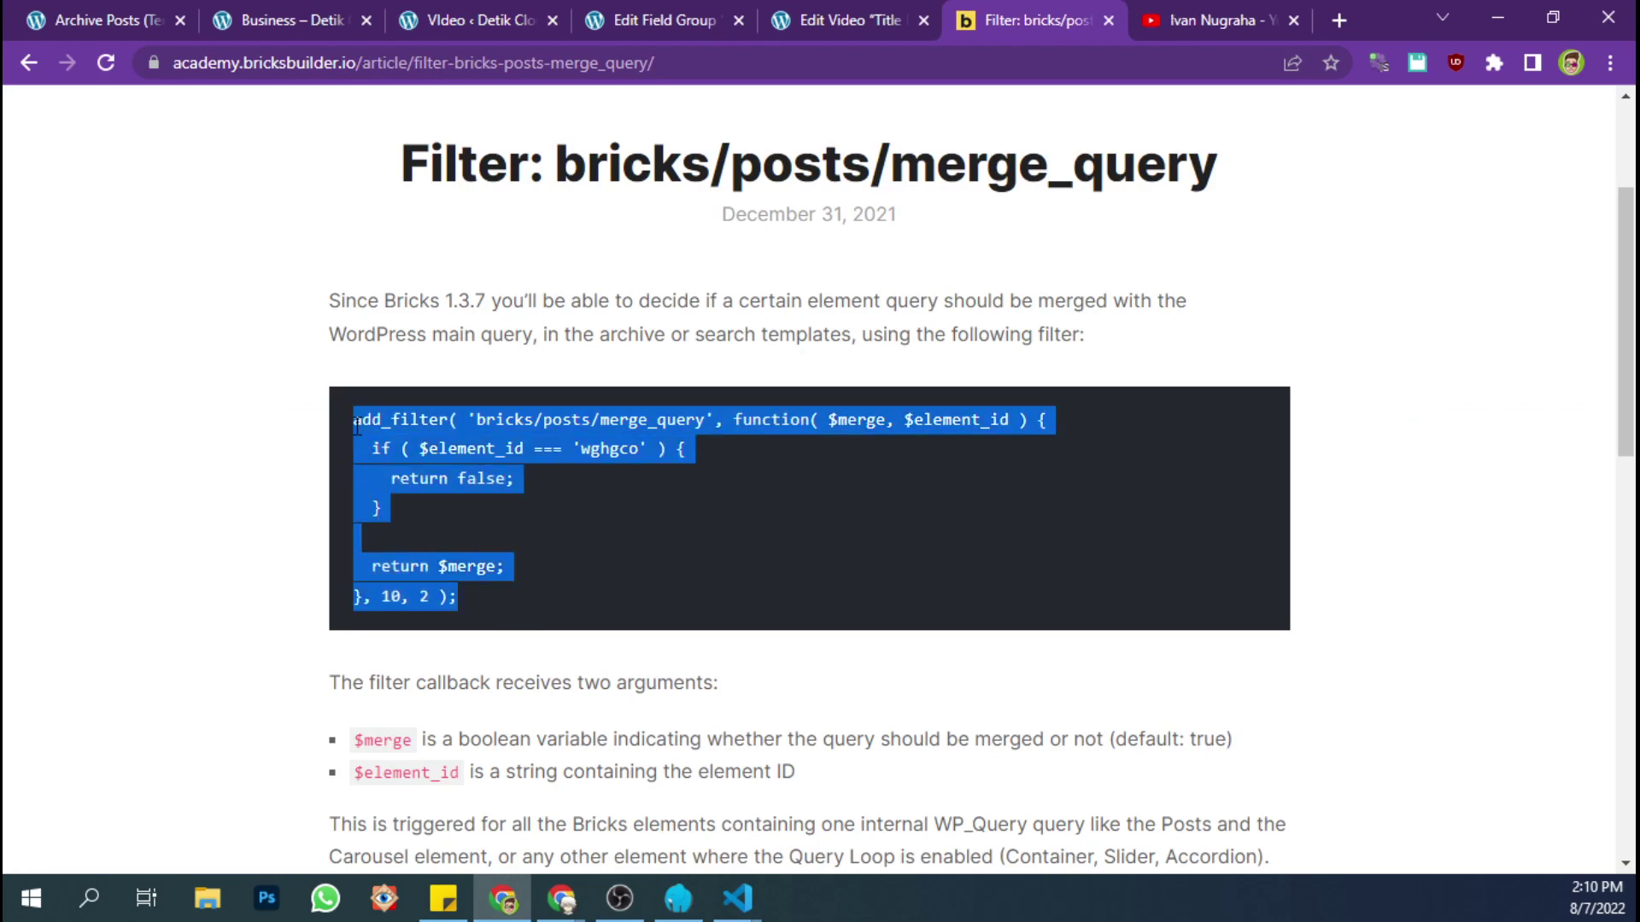
- Switch to Visual Studio Code and paste the merge_query filter after the getDuration function at the end of the bricks-child theme's functions.php
{"action": "left_click", "coordinate": [96, 20]}
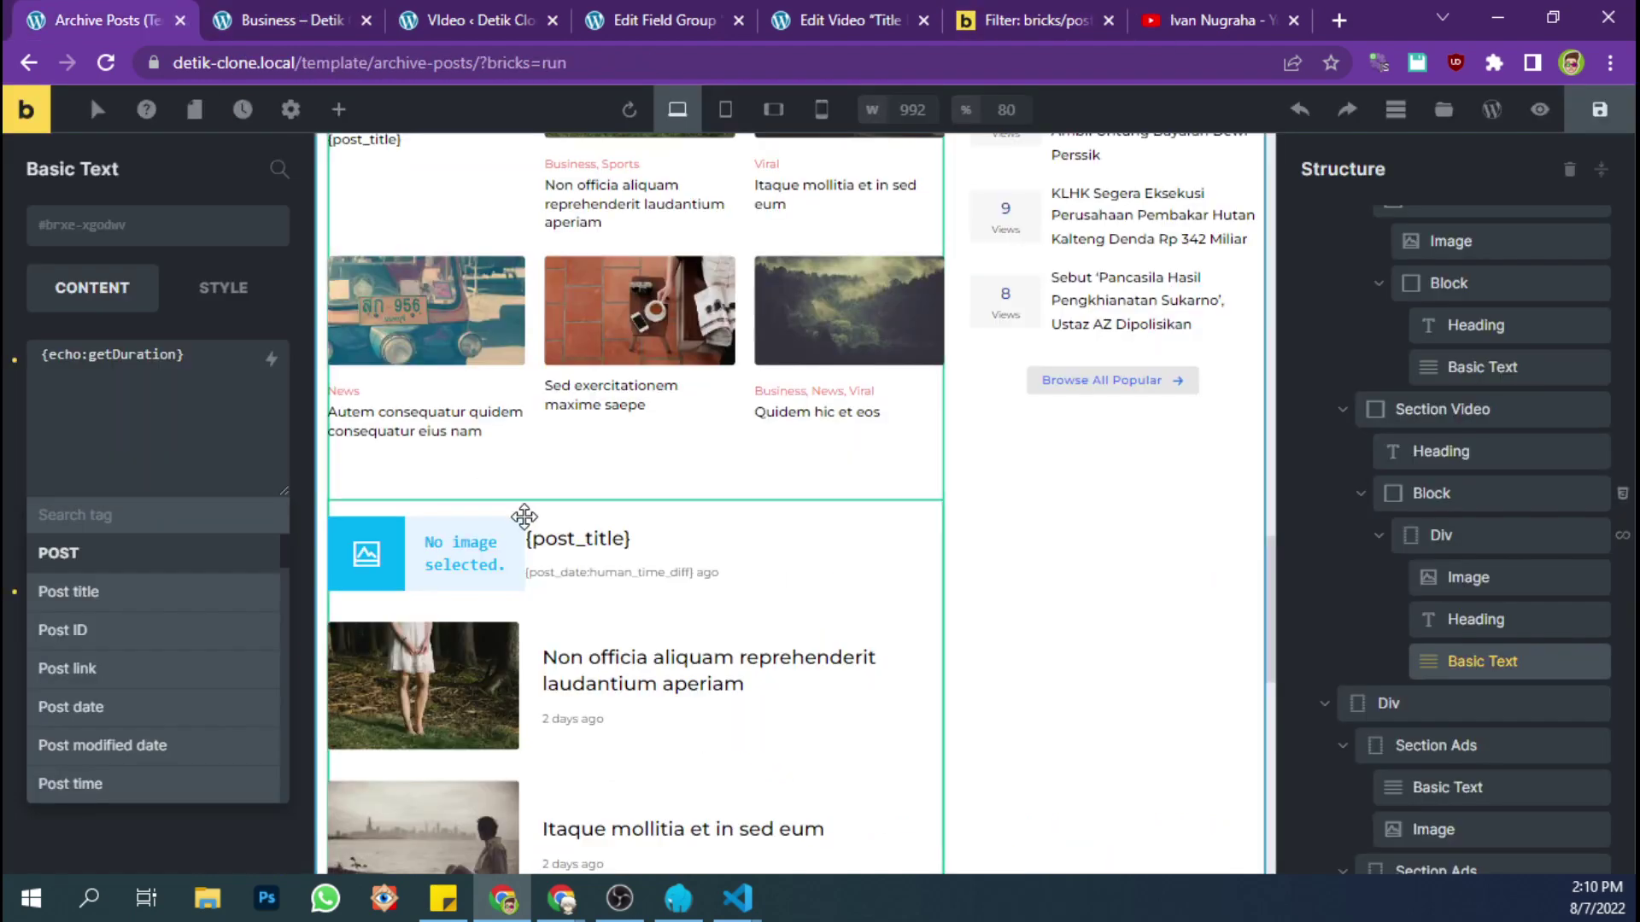
{"action": "scroll", "coordinate": [523, 520], "scroll_direction": "down", "scroll_amount": 5}
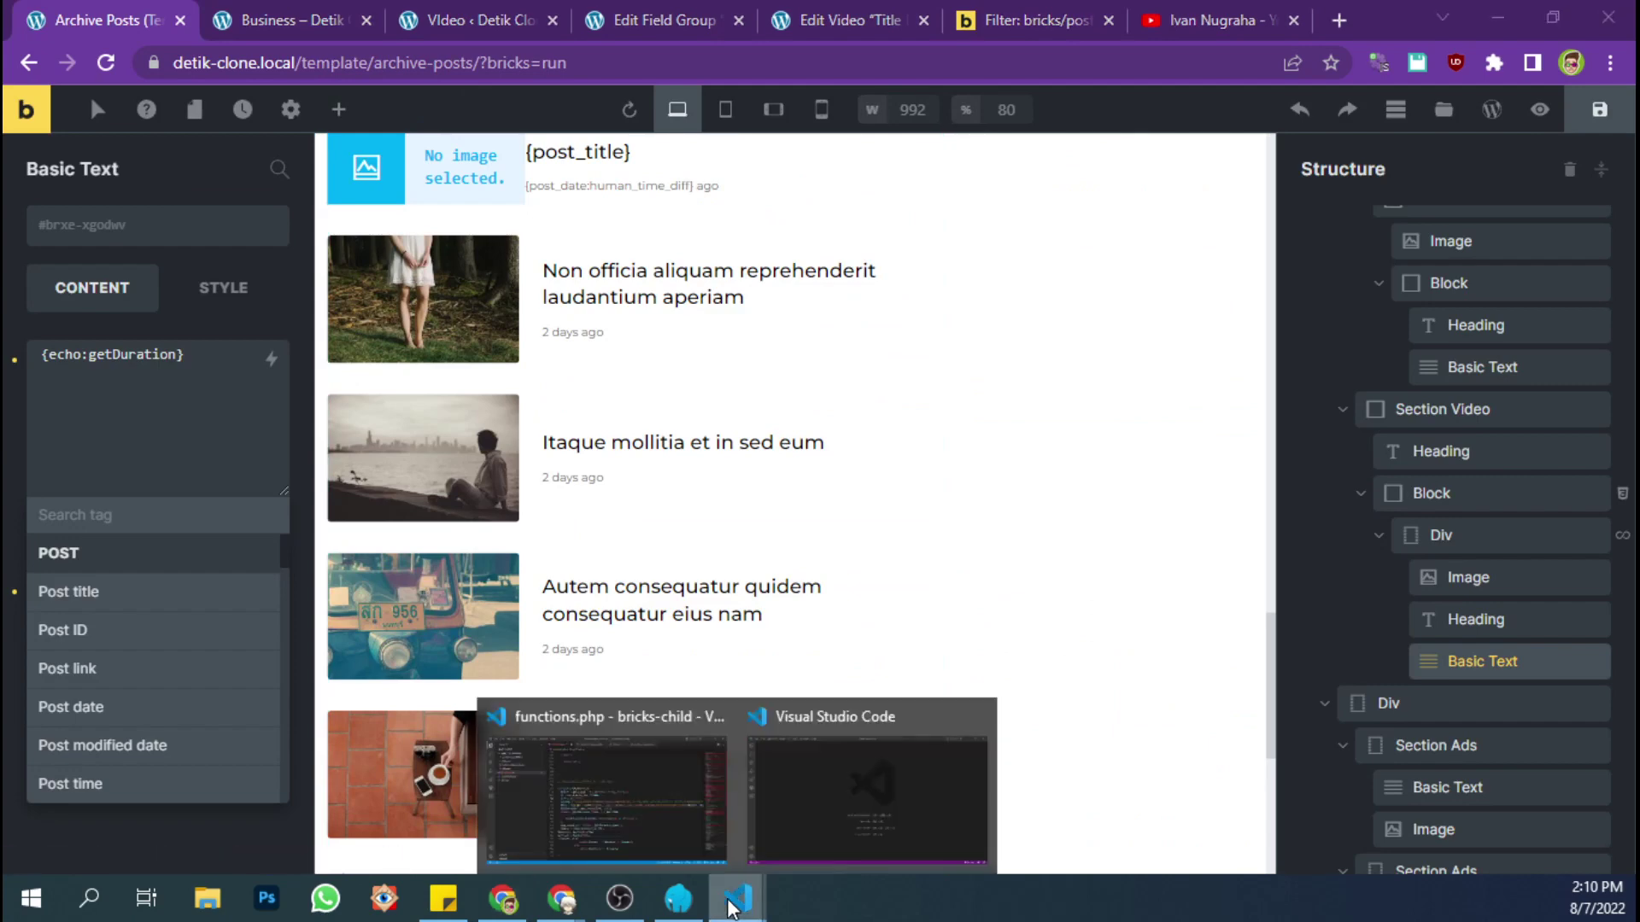
{"action": "left_click", "coordinate": [644, 812]}
{"action": "key", "text": "Down"}
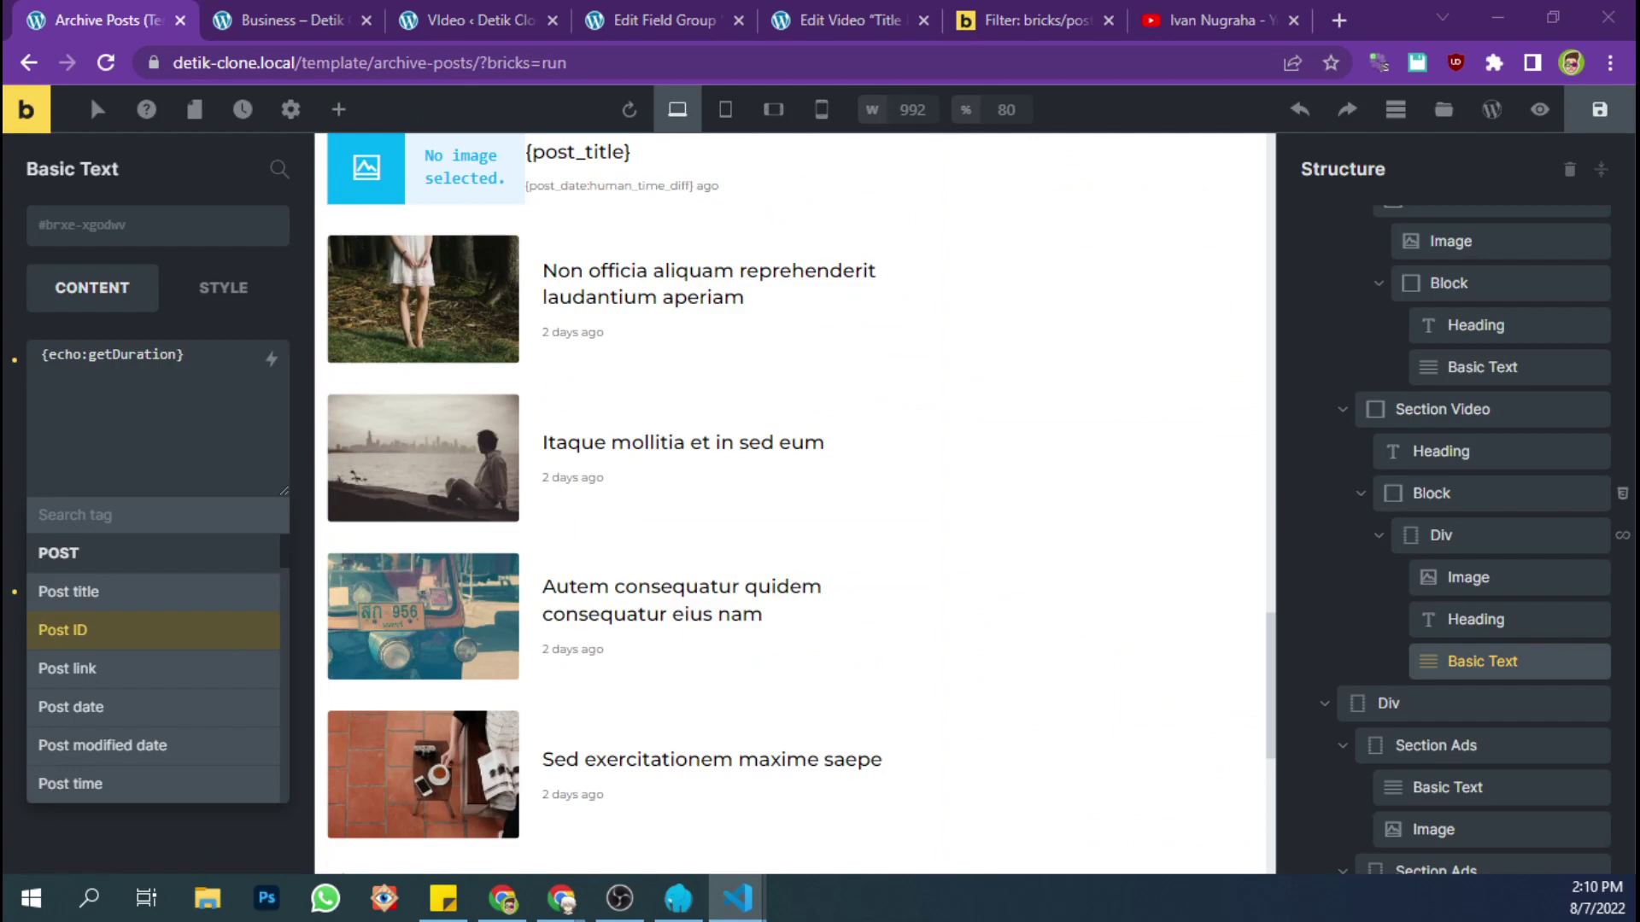
{"action": "key", "text": "alt+Tab"}
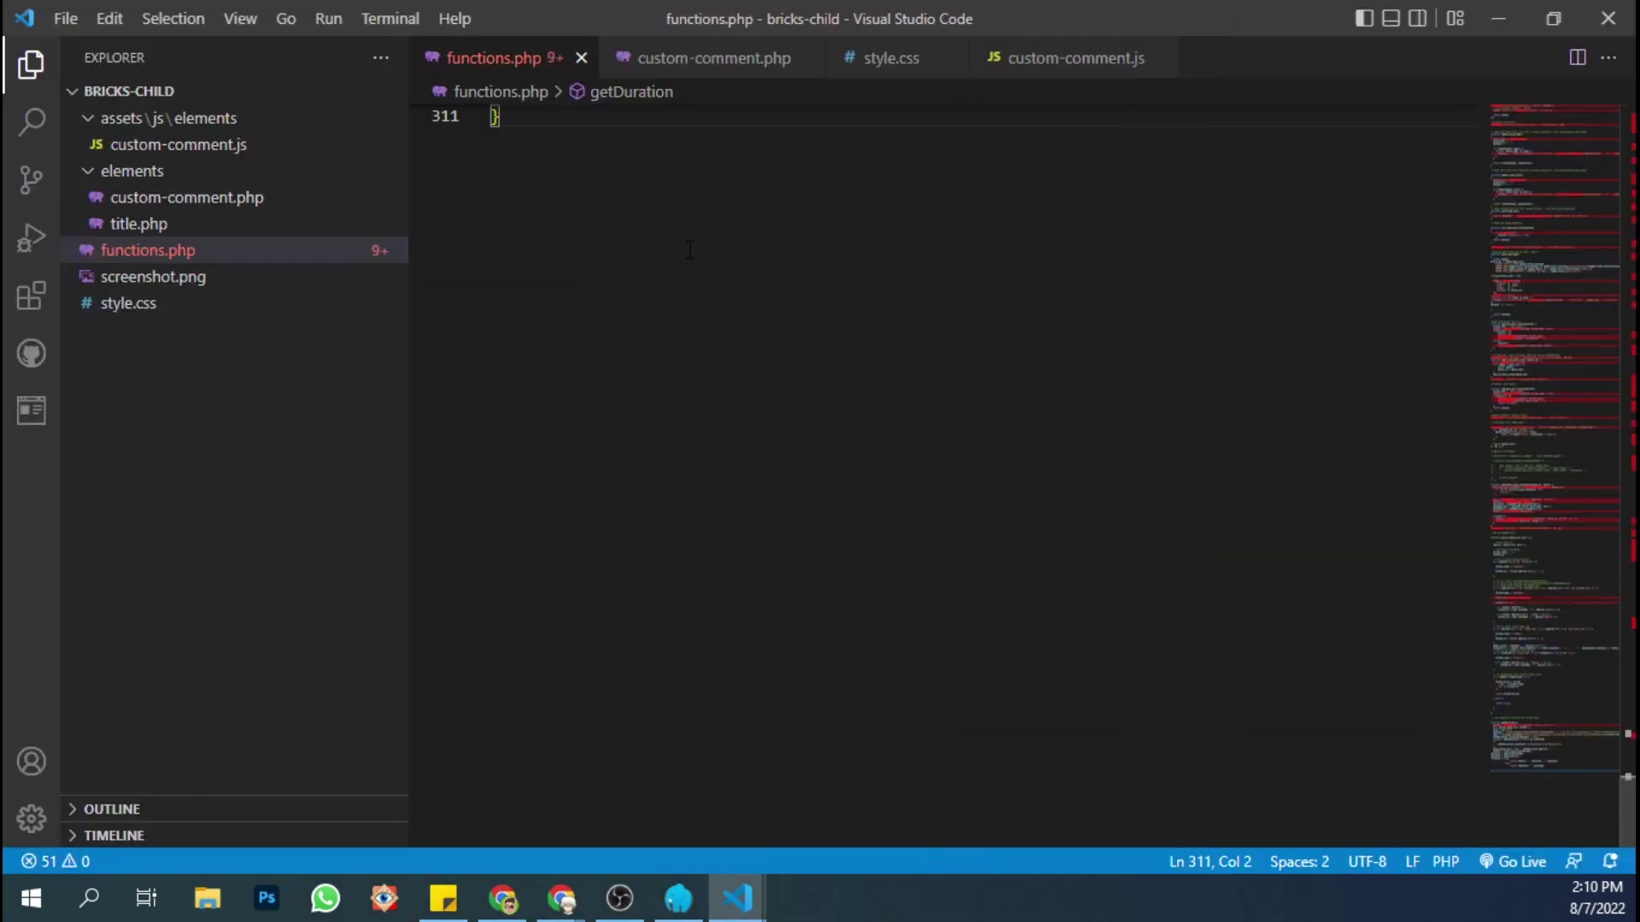
{"action": "key", "text": "Return"}
{"action": "key", "text": "Return"}
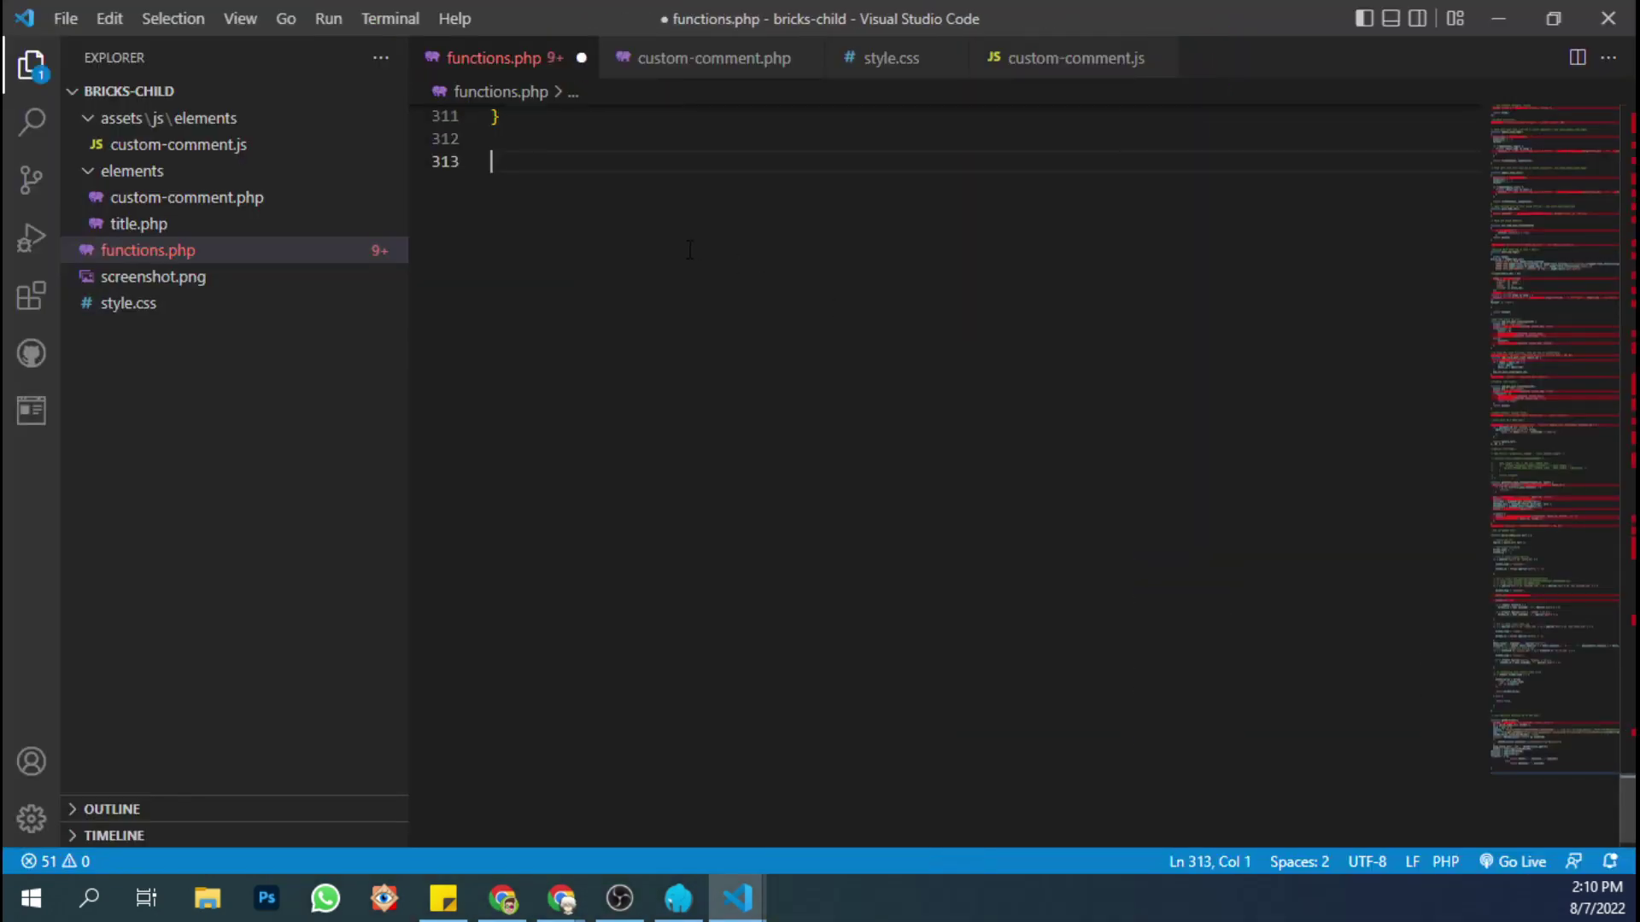
{"action": "key", "text": "ctrl+v"}
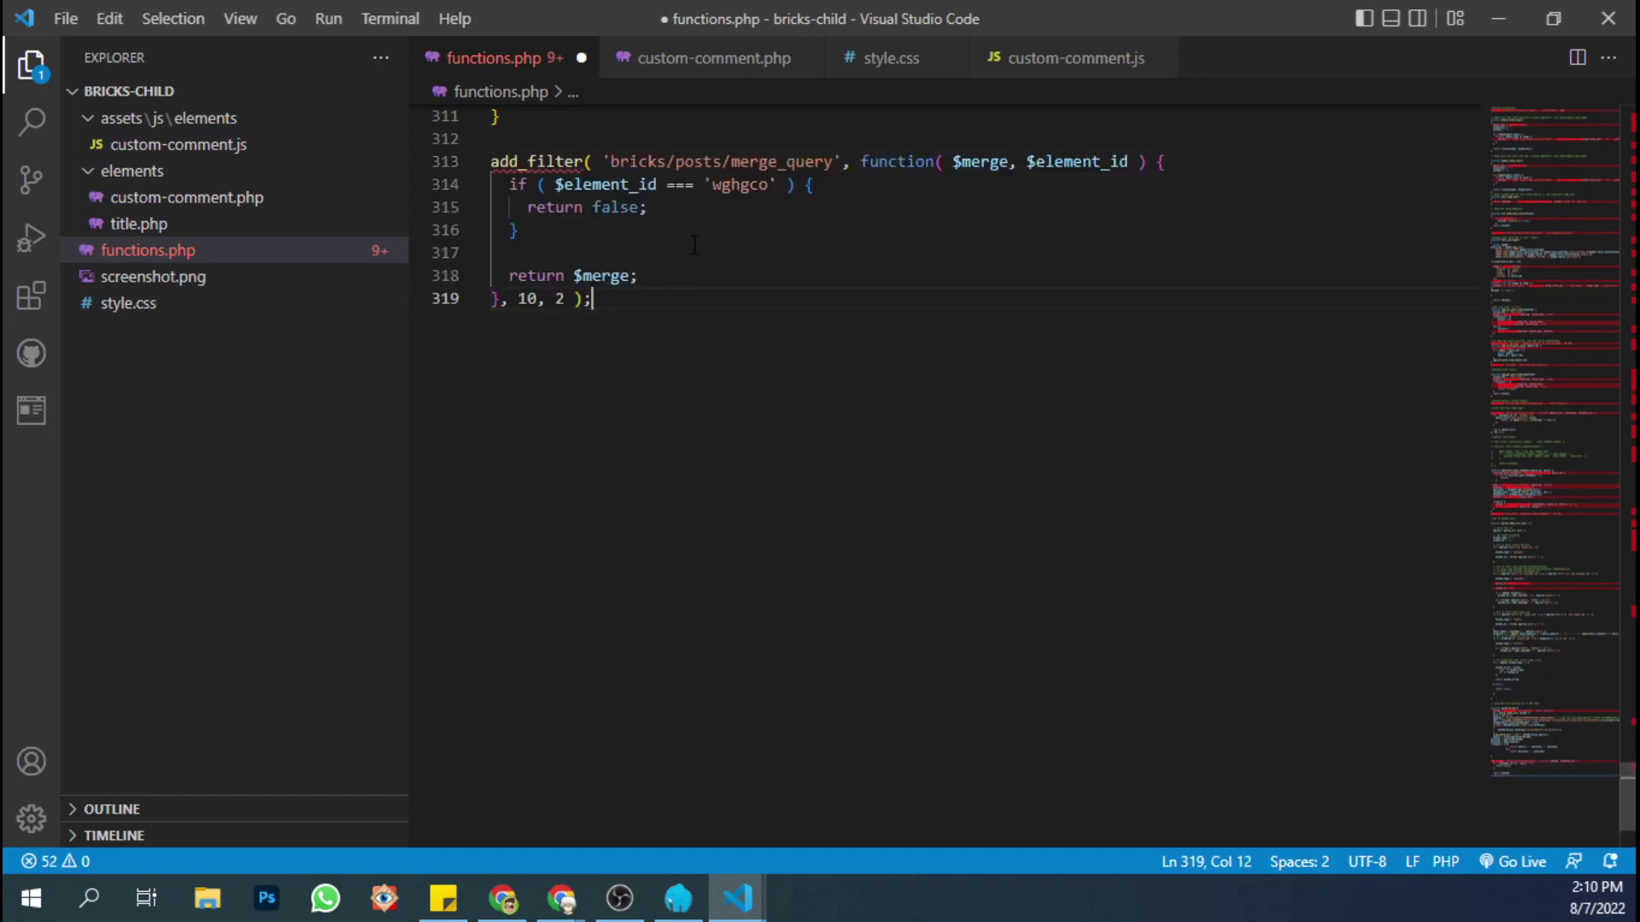
- Switch to the browser and select the query loop Div in the Archive Posts template's Video section to find its element ID
{"action": "double_click", "coordinate": [772, 186]}
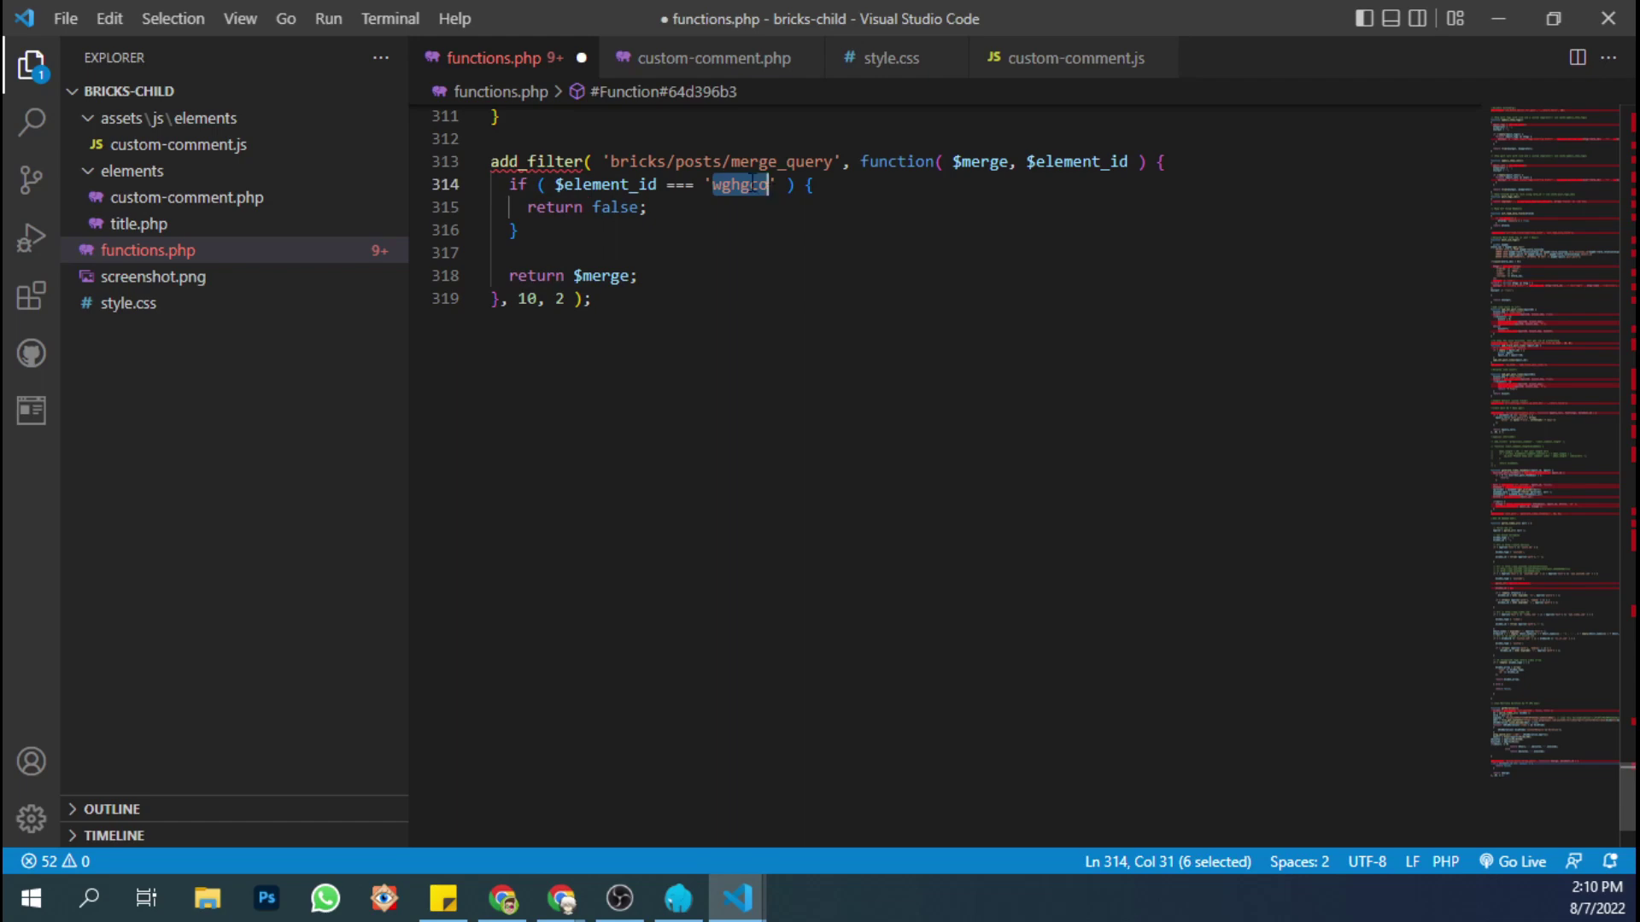
{"action": "left_click", "coordinate": [1494, 24]}
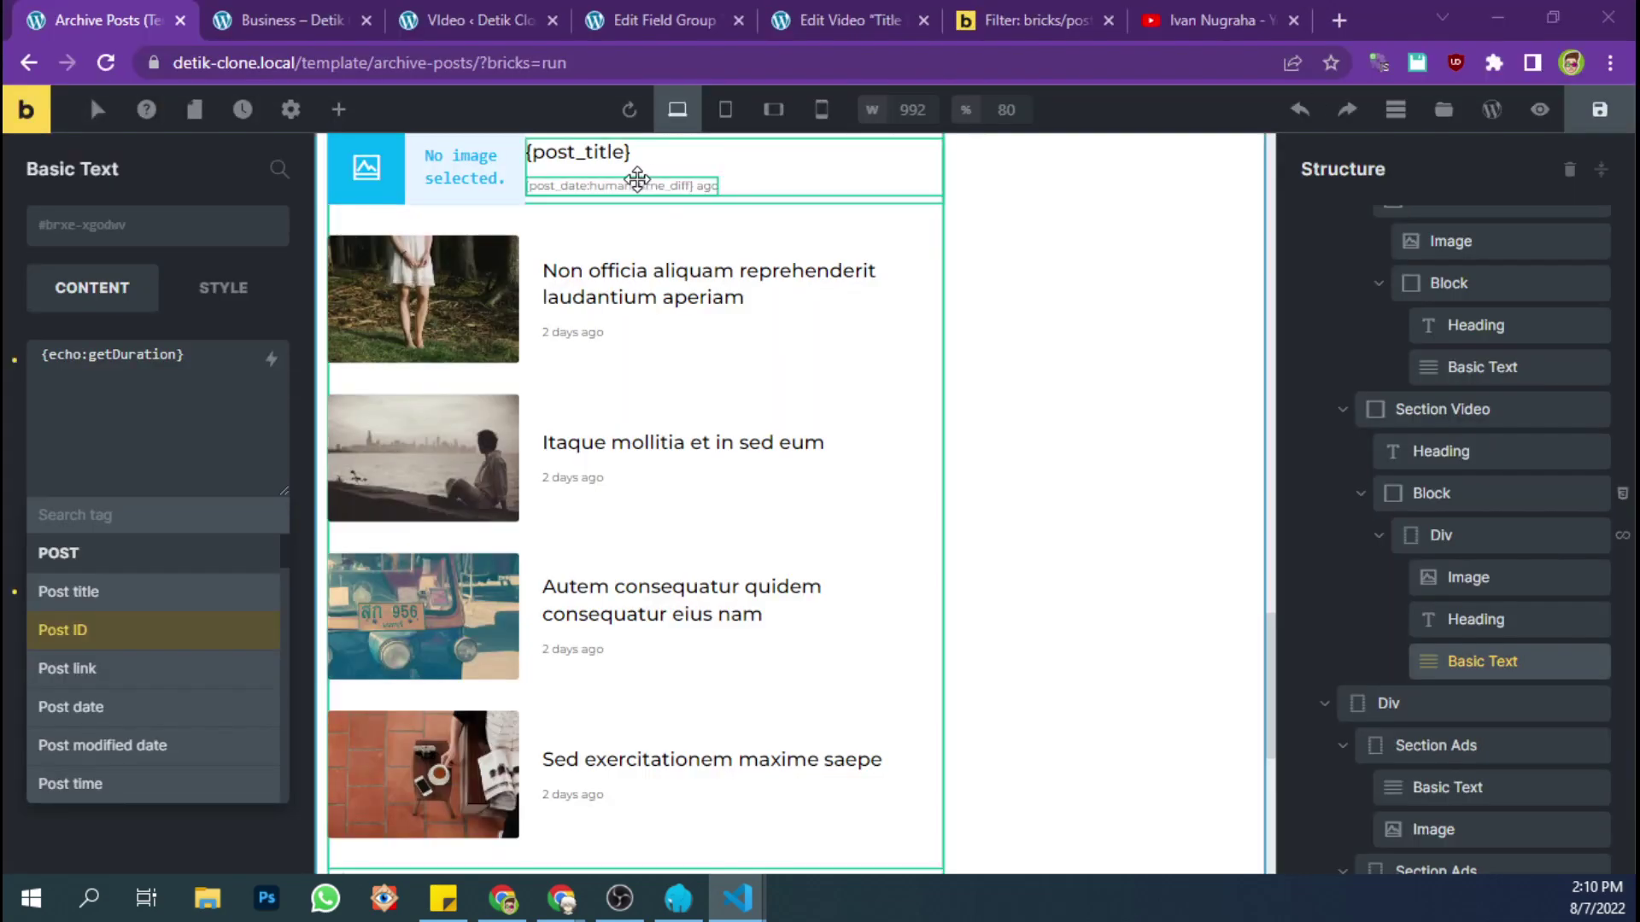
{"action": "left_click", "coordinate": [333, 20]}
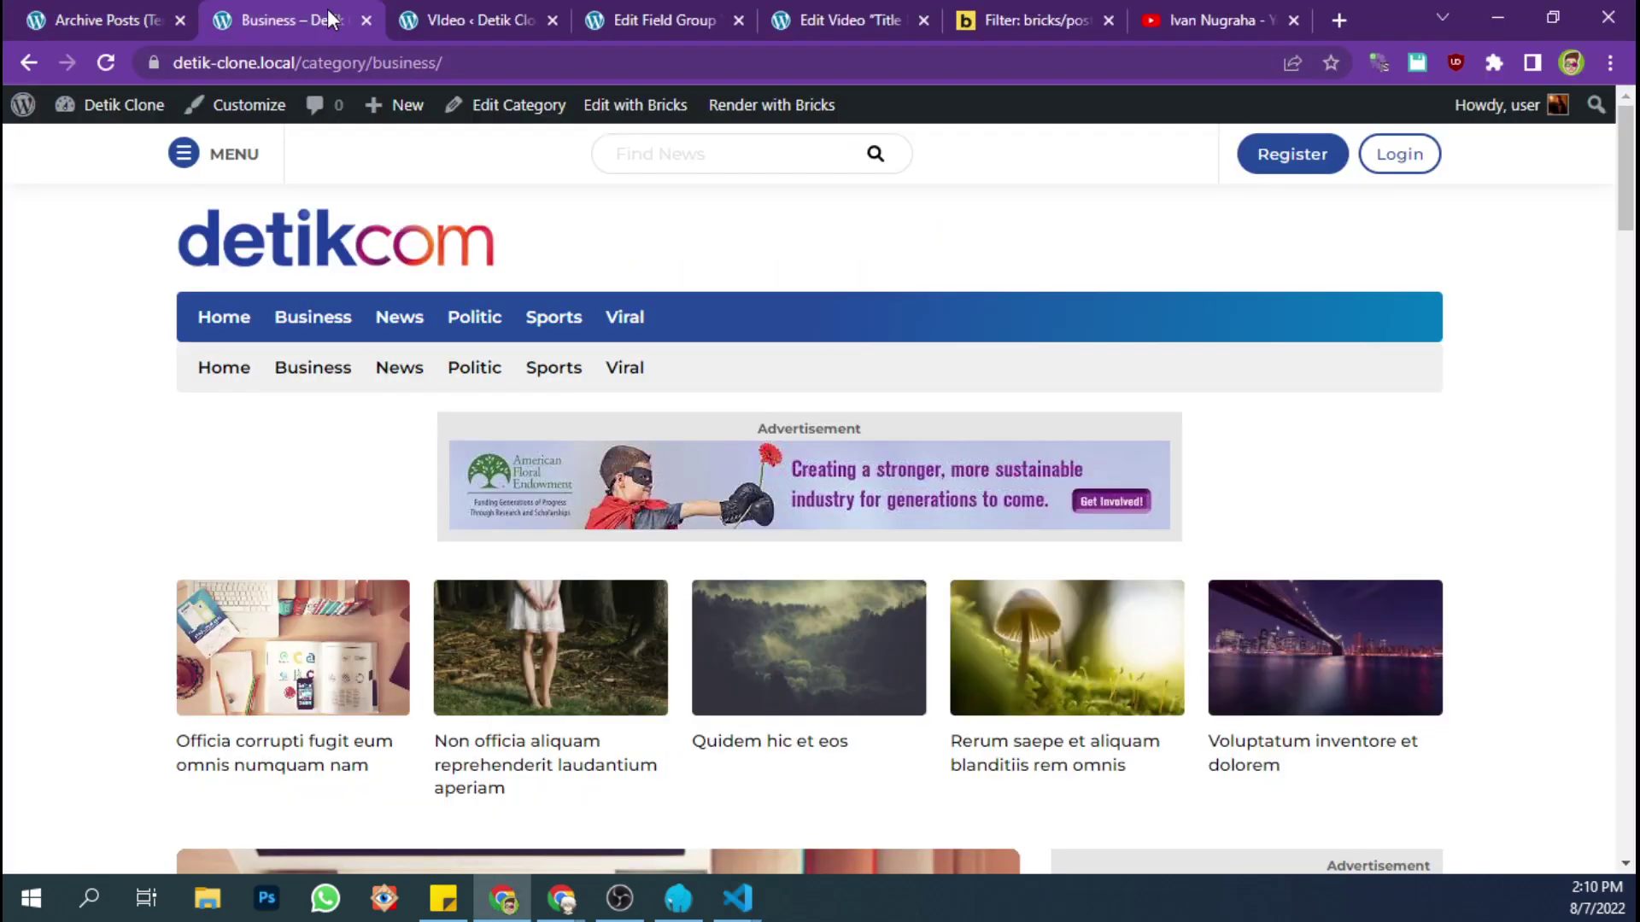
{"action": "left_click", "coordinate": [147, 15]}
{"action": "left_click", "coordinate": [282, 15]}
{"action": "scroll", "coordinate": [365, 258], "scroll_direction": "down", "scroll_amount": 7}
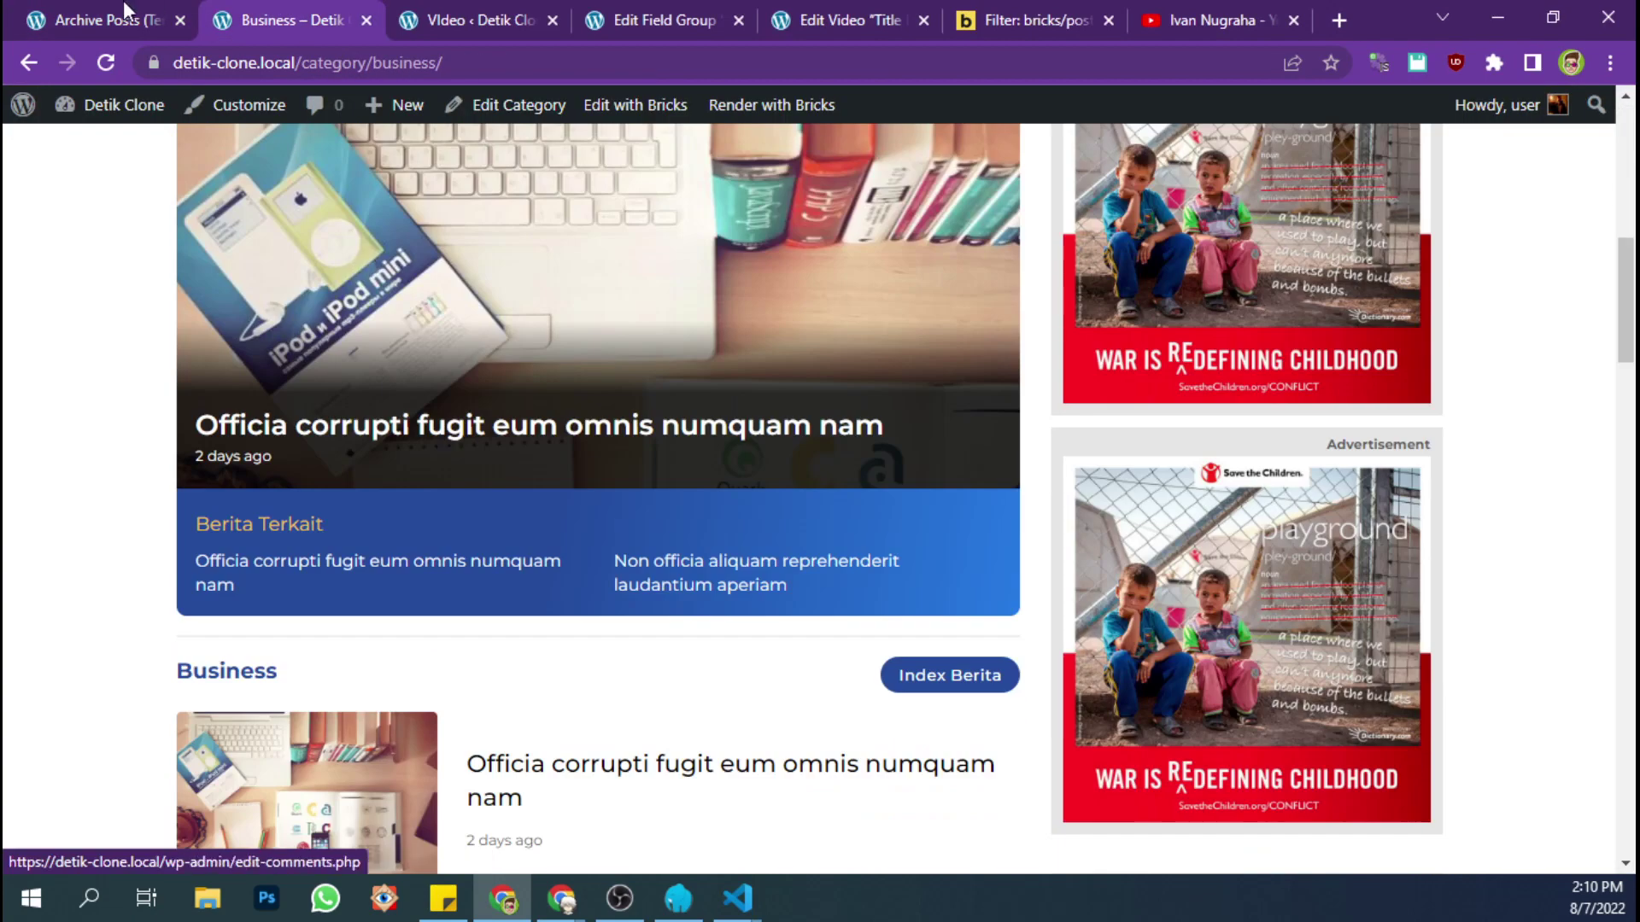
{"action": "left_click", "coordinate": [121, 18]}
{"action": "scroll", "coordinate": [1520, 677], "scroll_direction": "down", "scroll_amount": 5}
{"action": "scroll", "coordinate": [502, 477], "scroll_direction": "down", "scroll_amount": 7}
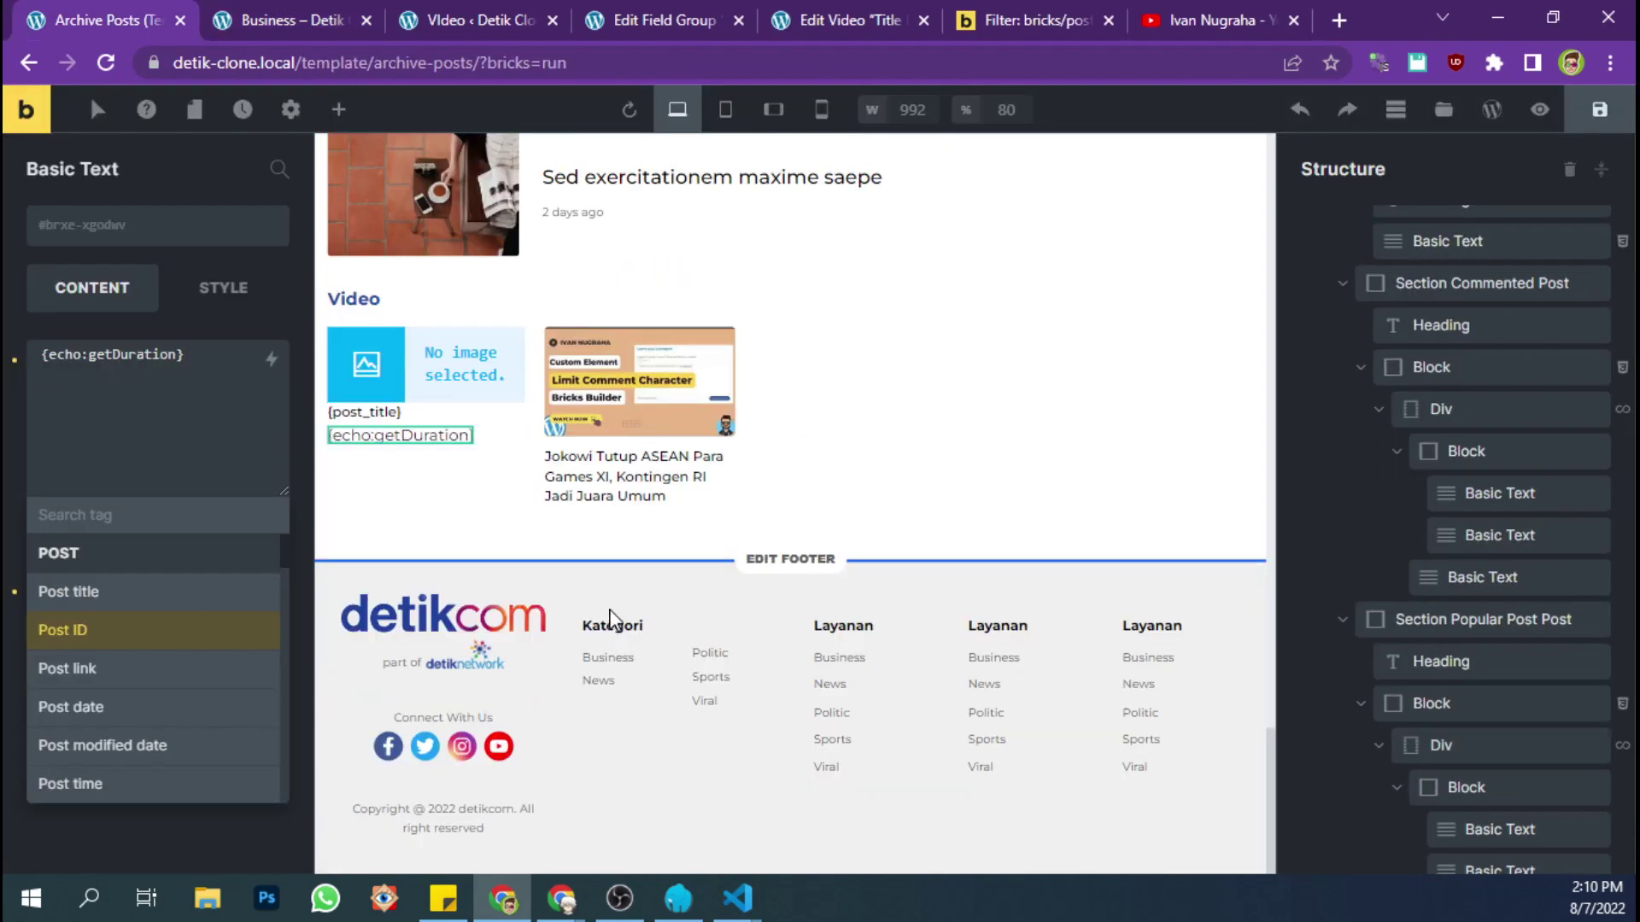
{"action": "left_click", "coordinate": [588, 391]}
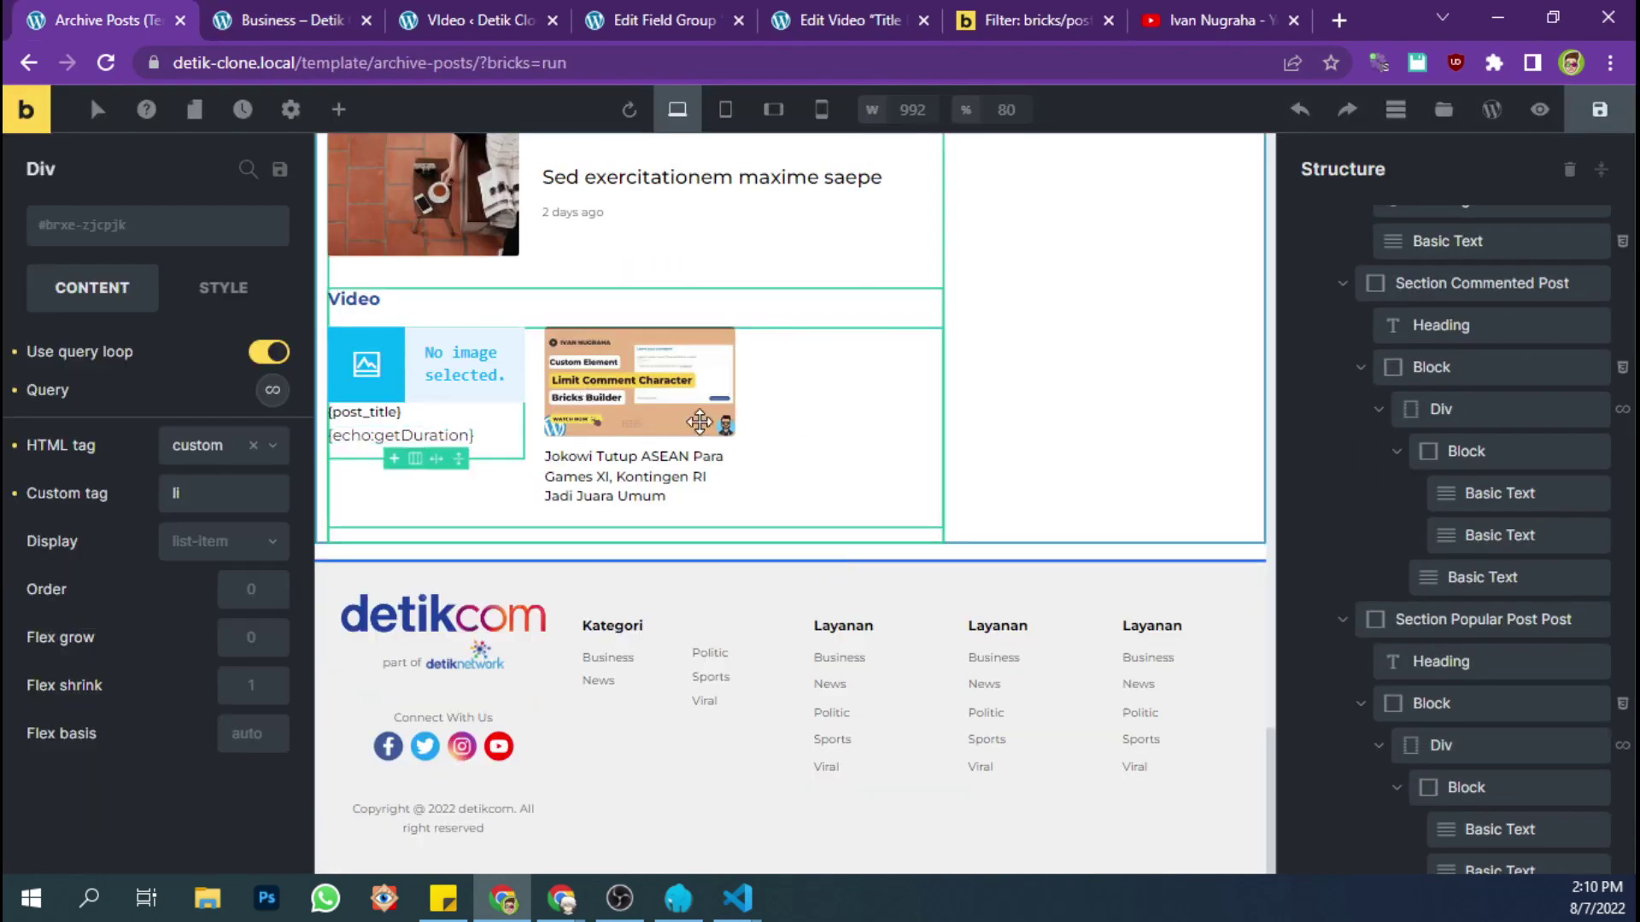
{"action": "scroll", "coordinate": [1512, 656], "scroll_direction": "down", "scroll_amount": 5}
{"action": "scroll", "coordinate": [1512, 656], "scroll_direction": "down", "scroll_amount": 6}
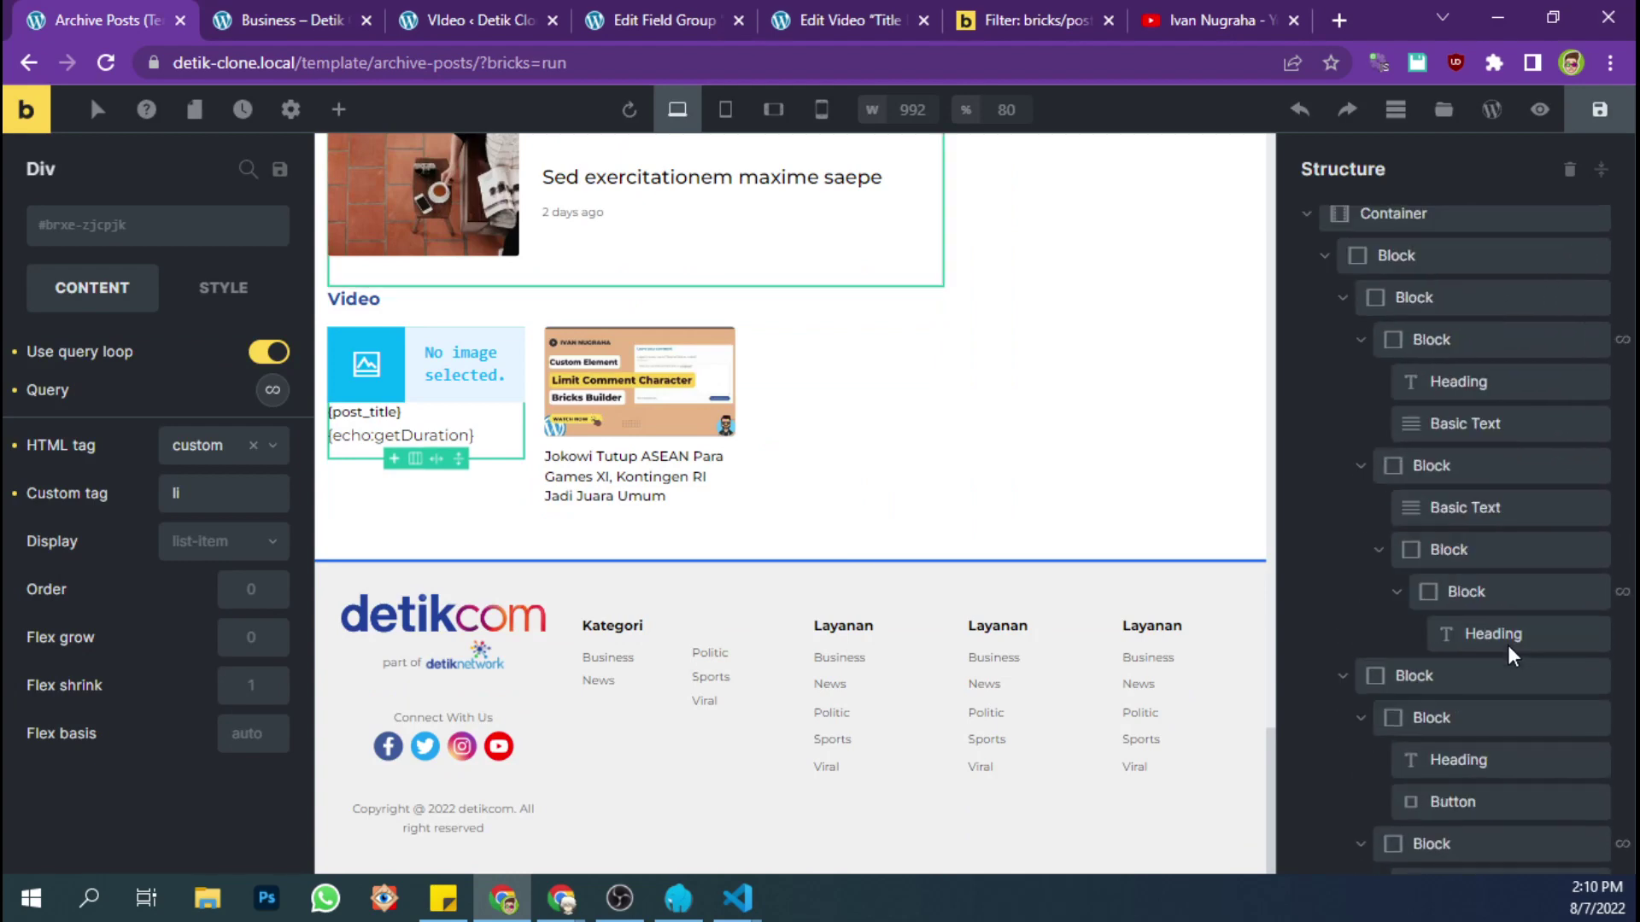
{"action": "scroll", "coordinate": [1512, 656], "scroll_direction": "down", "scroll_amount": 5}
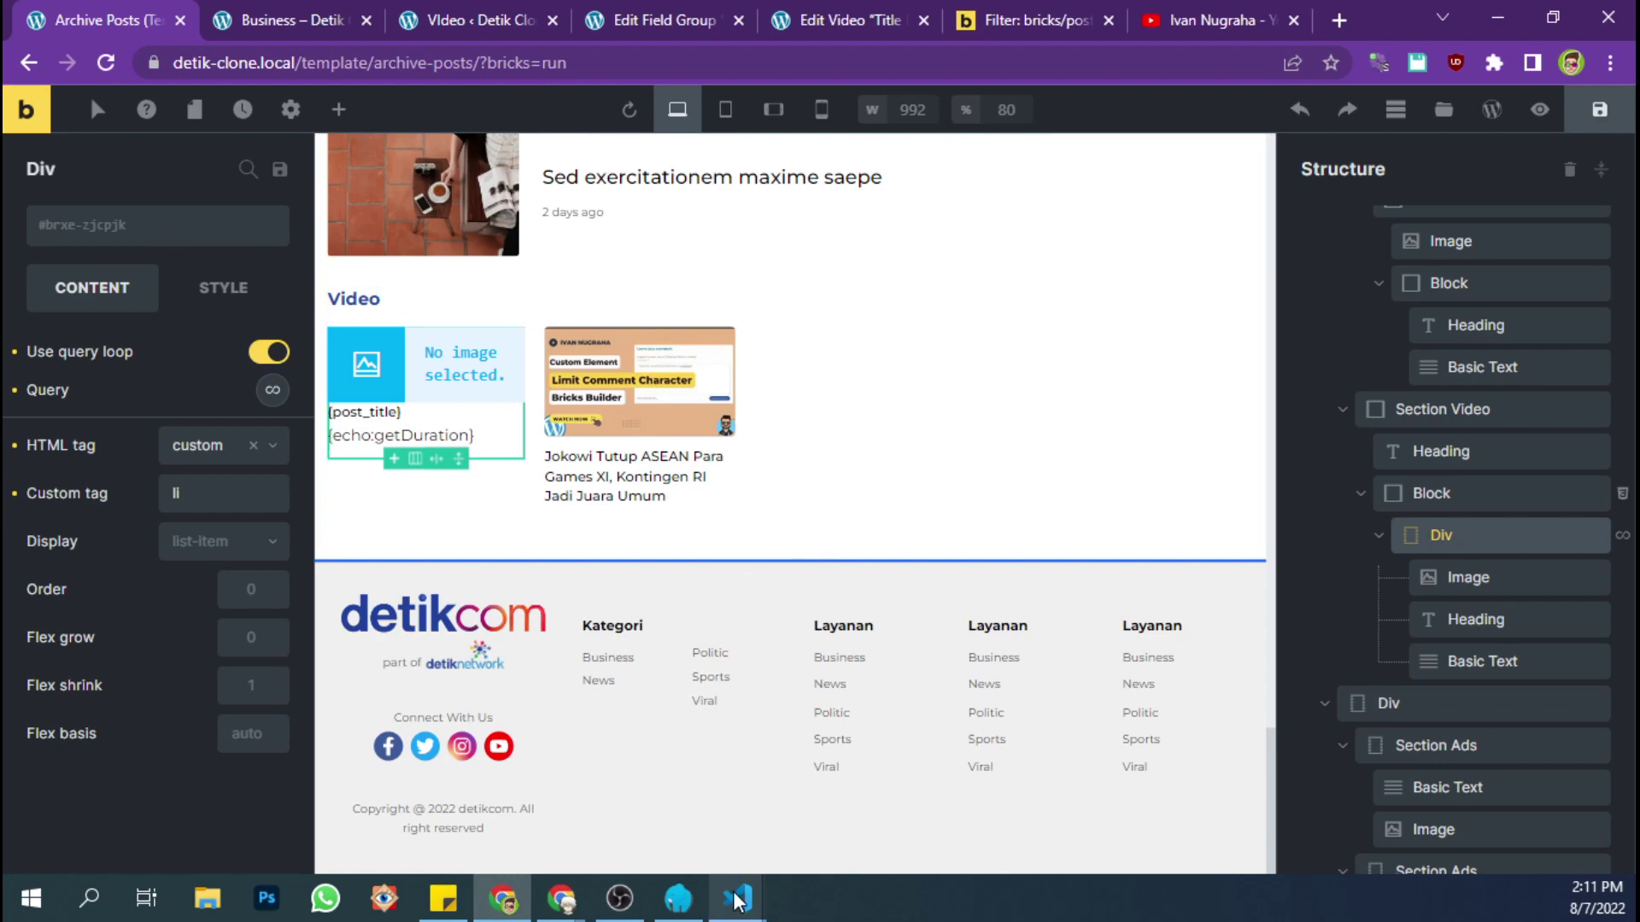
- Switch to Visual Studio Code, replace the sample element ID in the merge_query condition with 'zcjpjk', and save functions.php
{"action": "mouse_move", "coordinate": [736, 901]}
{"action": "left_click", "coordinate": [607, 798]}
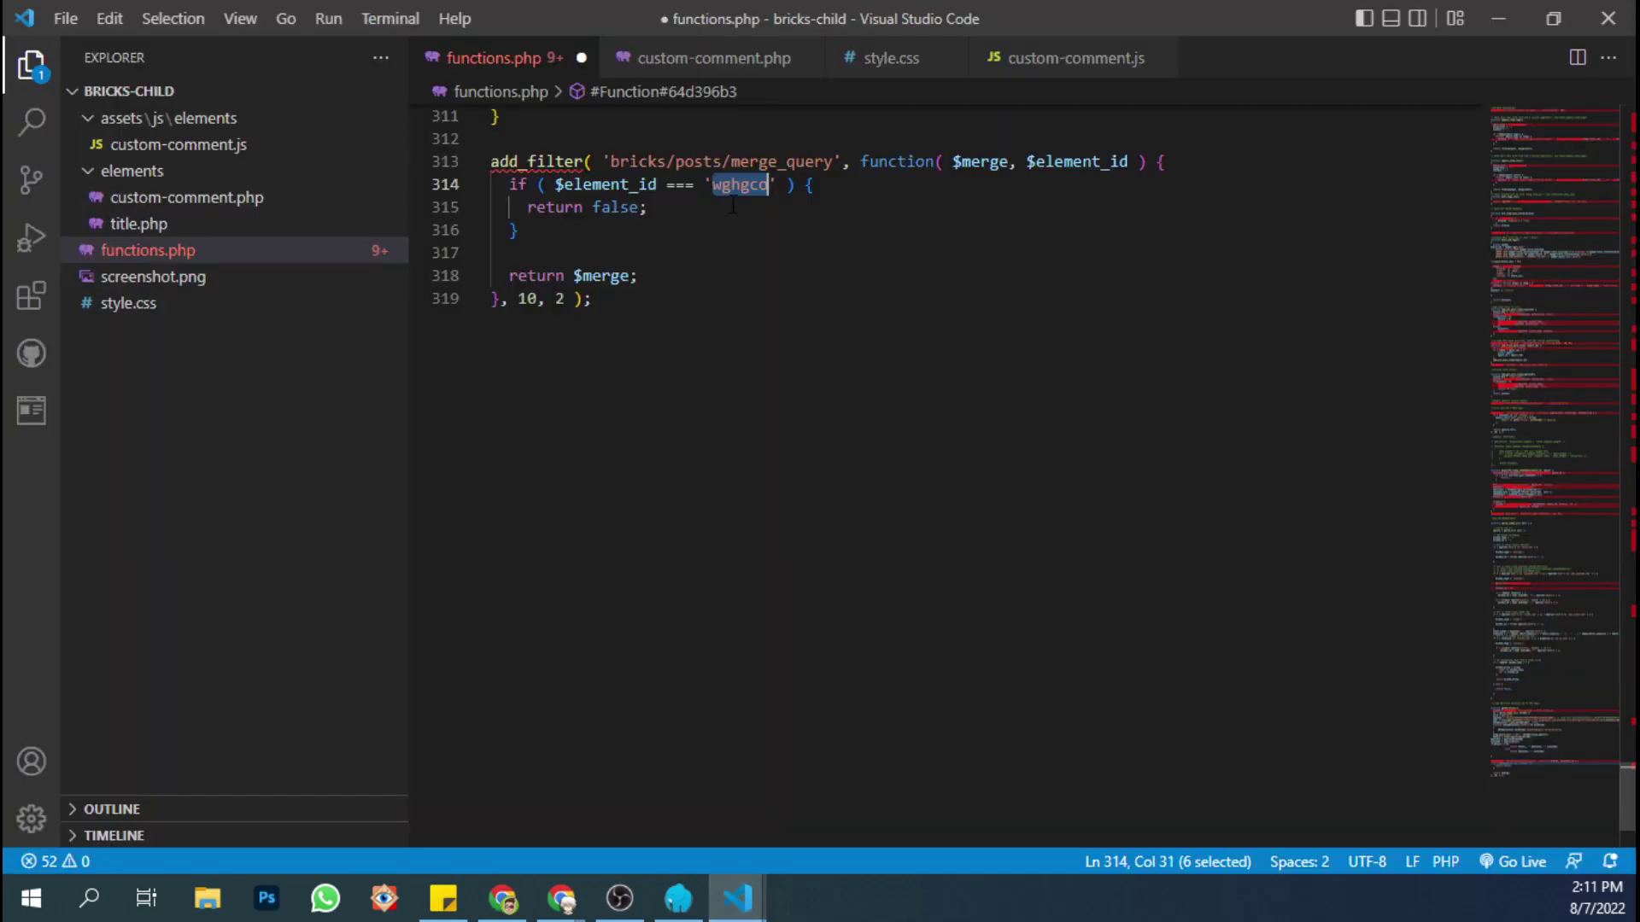
{"action": "type", "text": "zcj"}
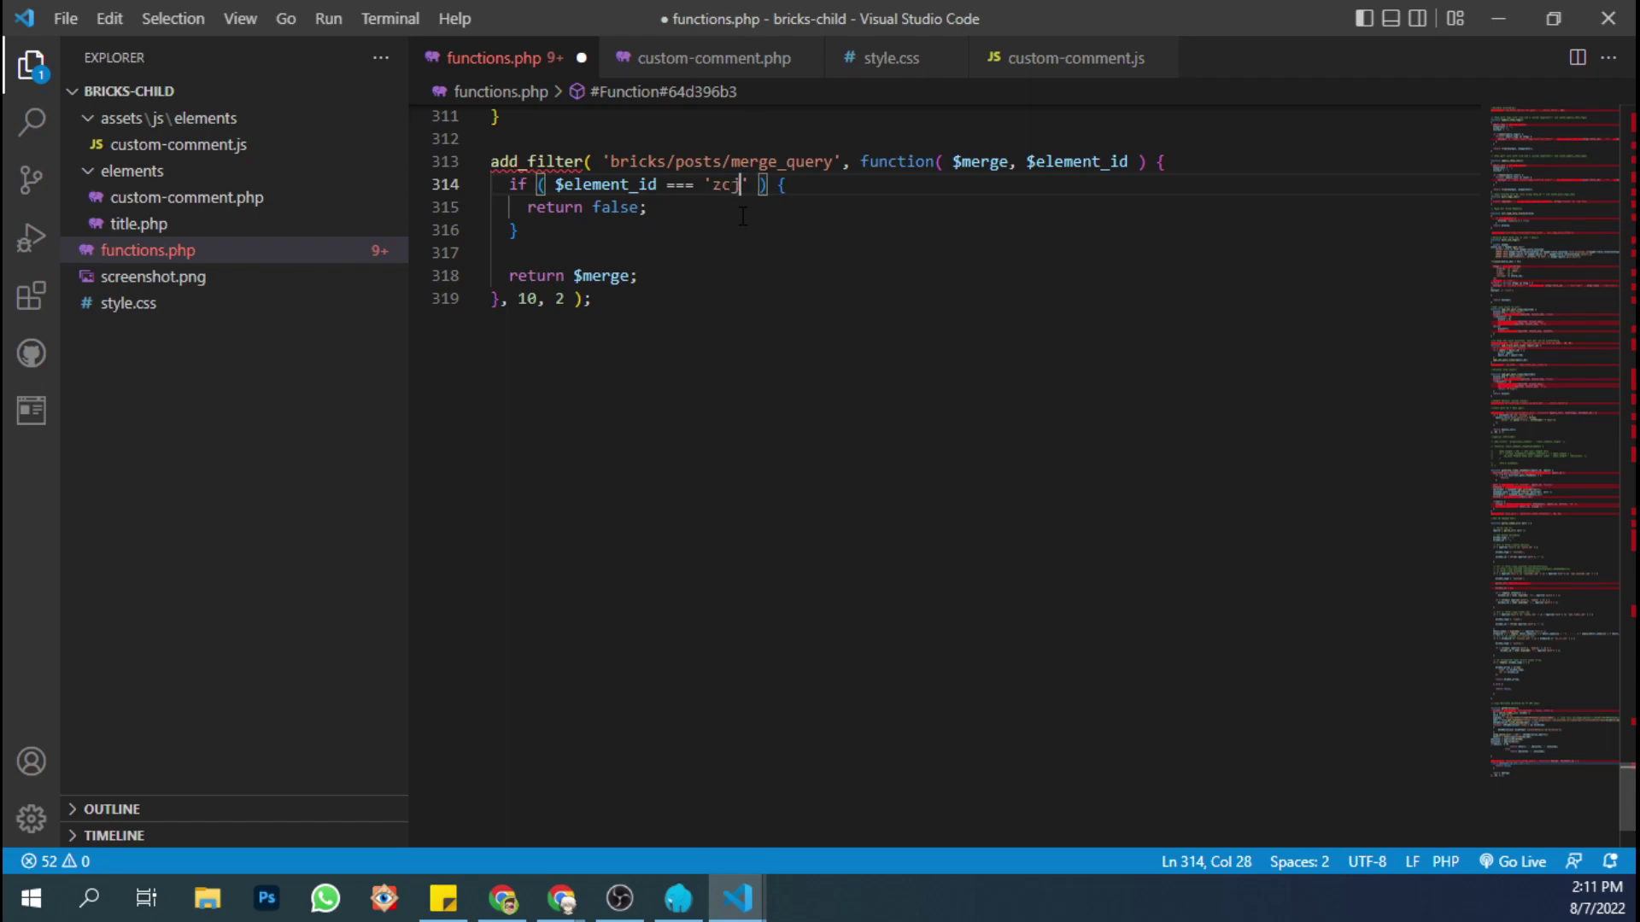
{"action": "left_click", "coordinate": [737, 899]}
{"action": "left_click", "coordinate": [505, 899]}
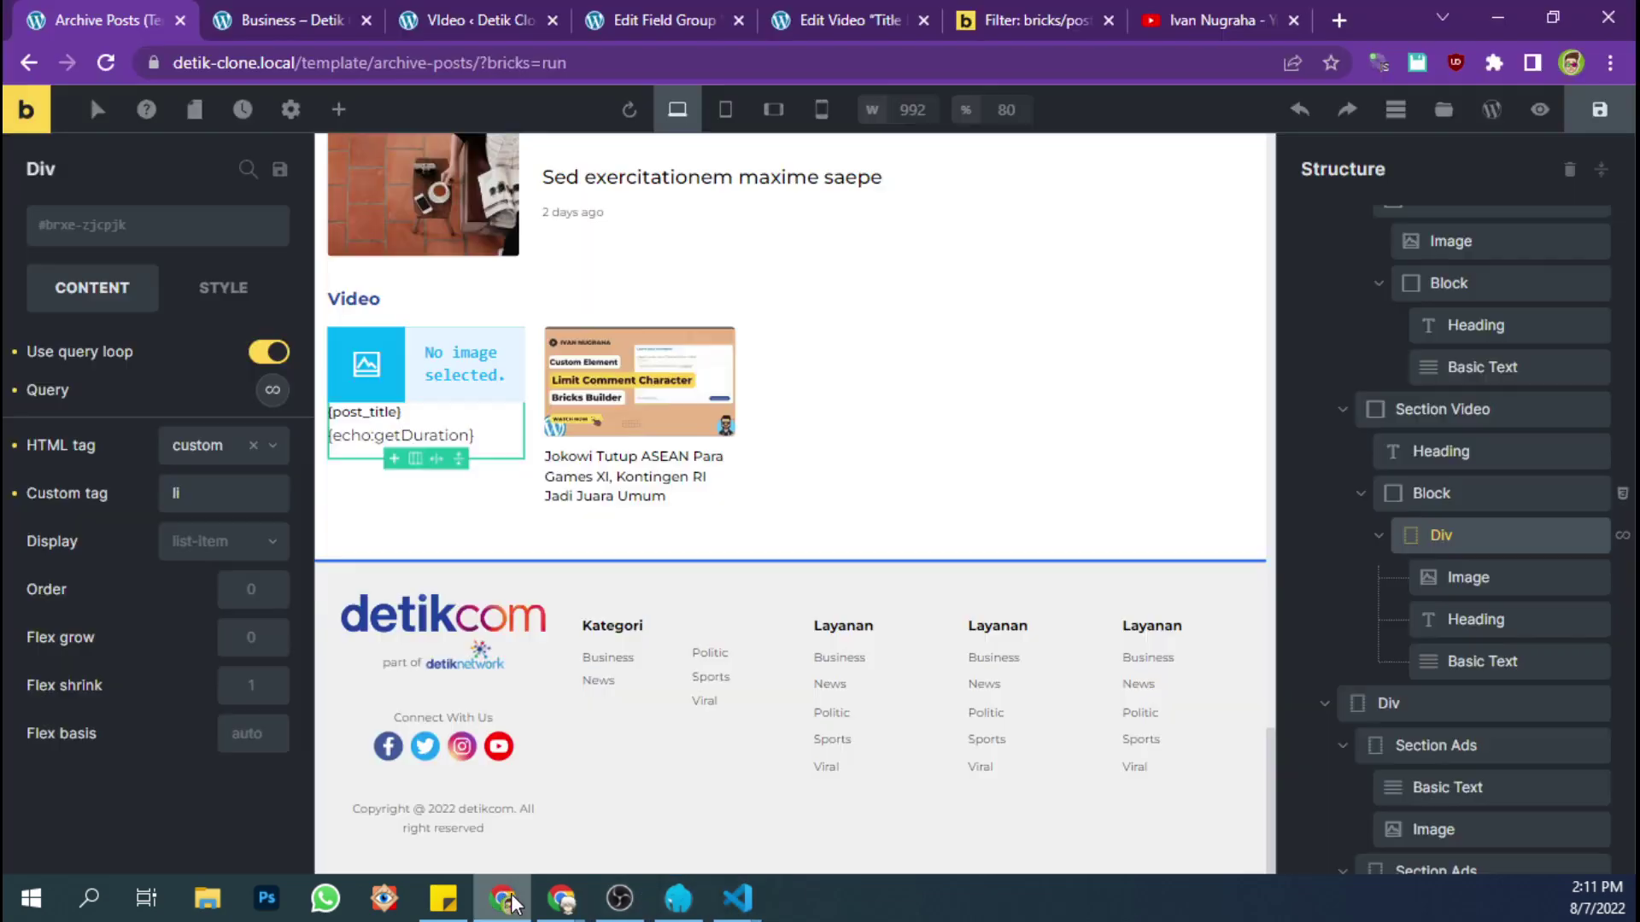
{"action": "mouse_move", "coordinate": [543, 904]}
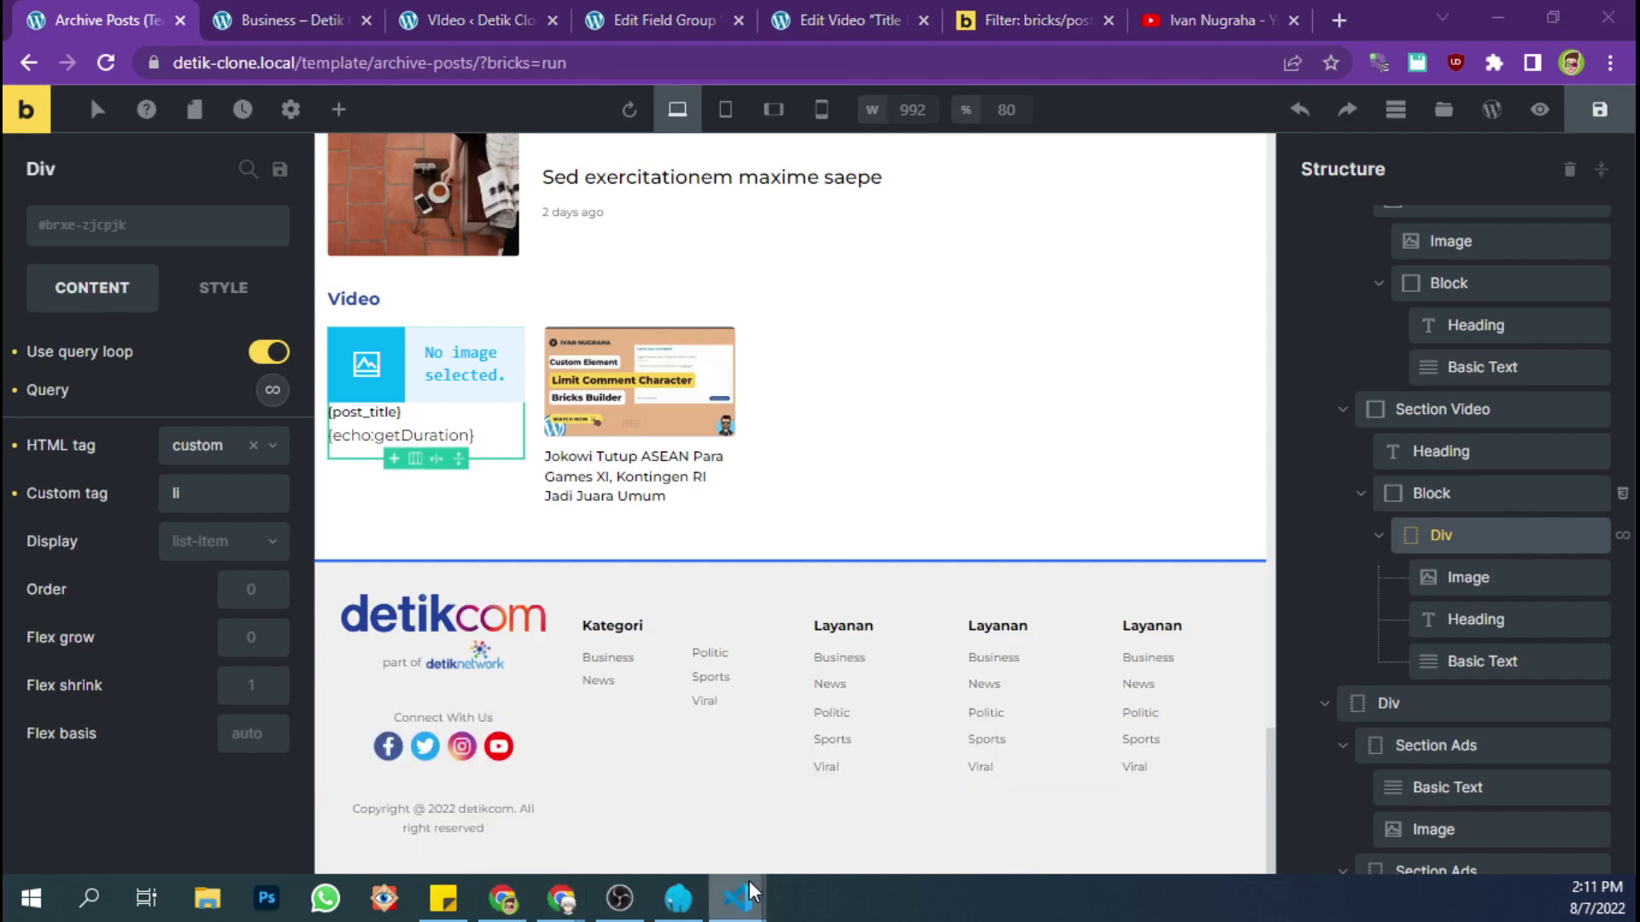
{"action": "left_click", "coordinate": [670, 758]}
{"action": "type", "text": "pjk' ) {"}
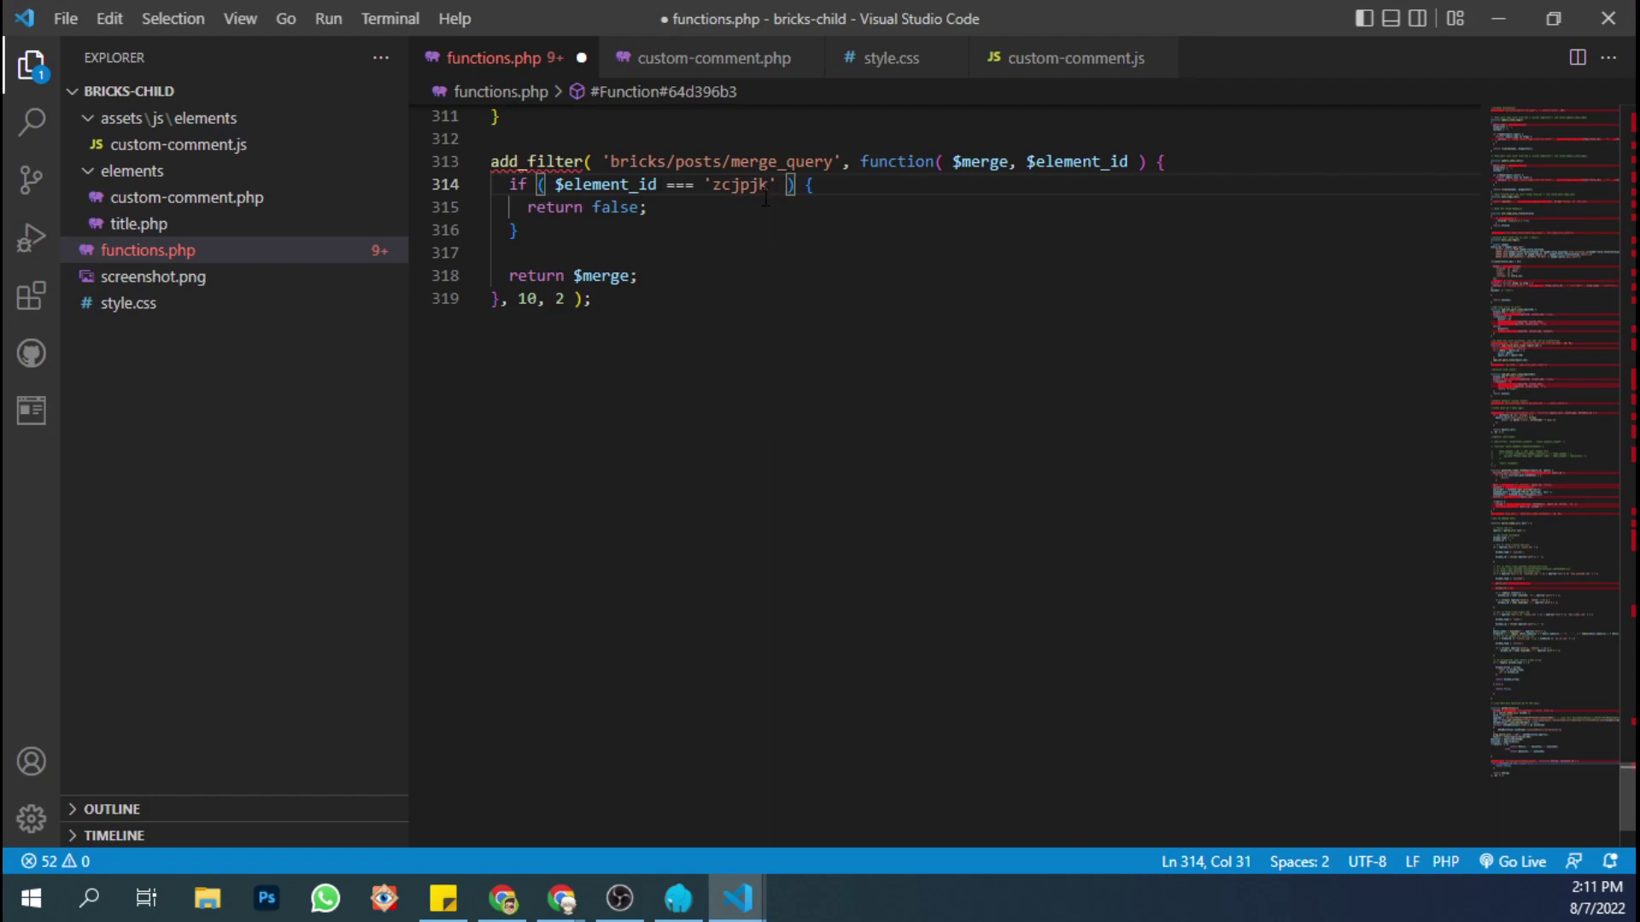
{"action": "key", "text": "ctrl+s"}
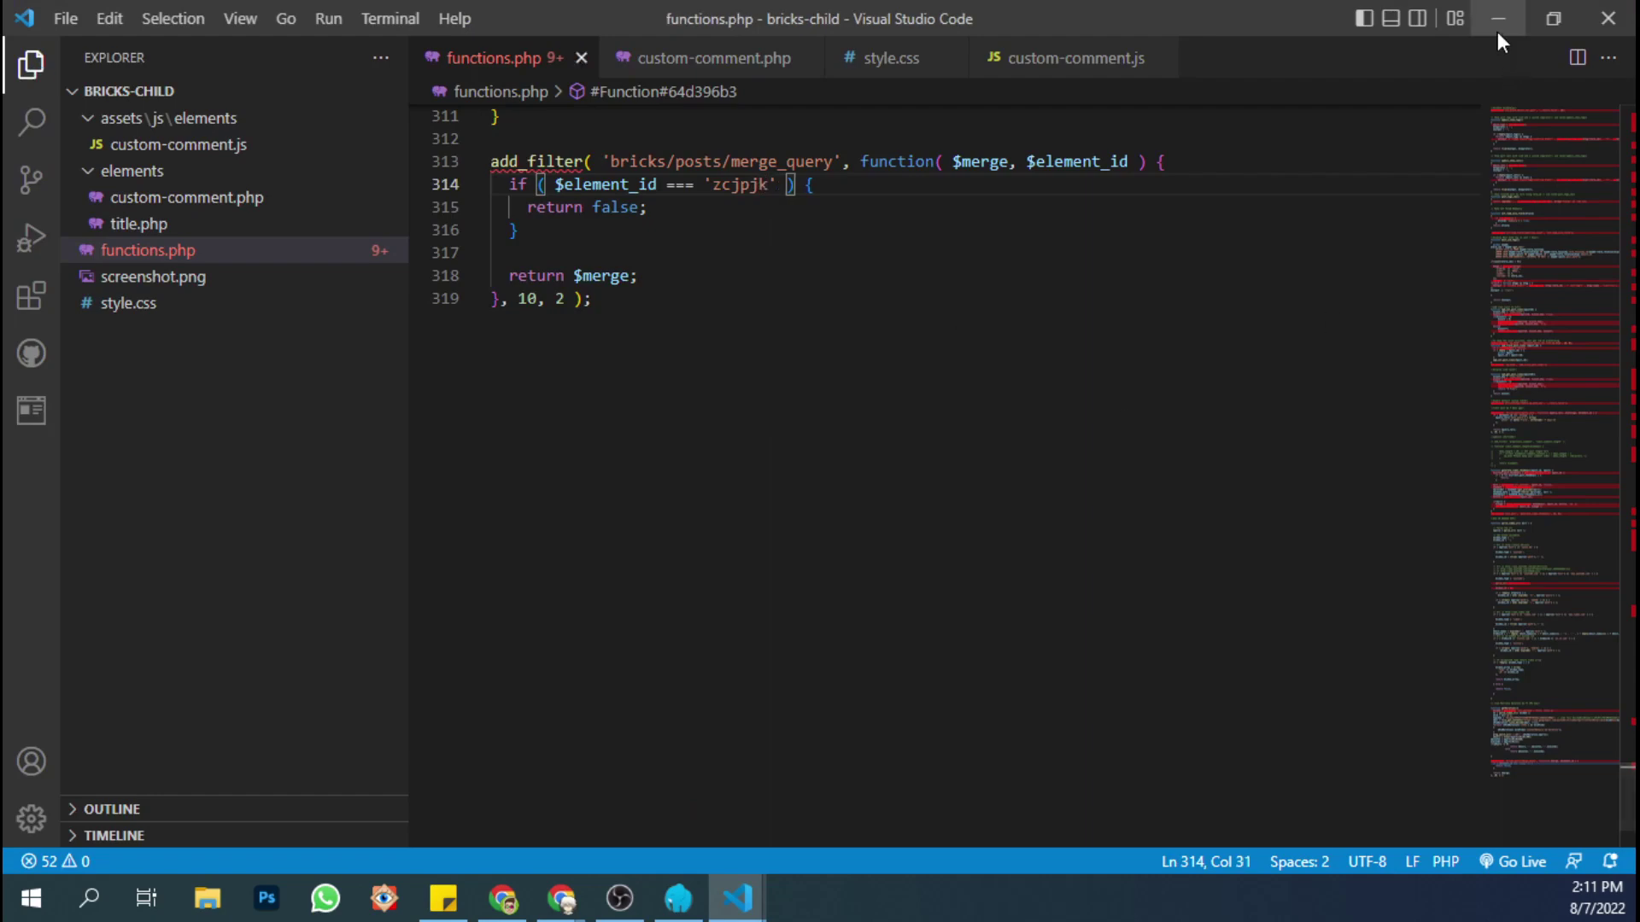
- Switch to the browser, reload the Business category page and check its Video section
{"action": "left_click", "coordinate": [1485, 6]}
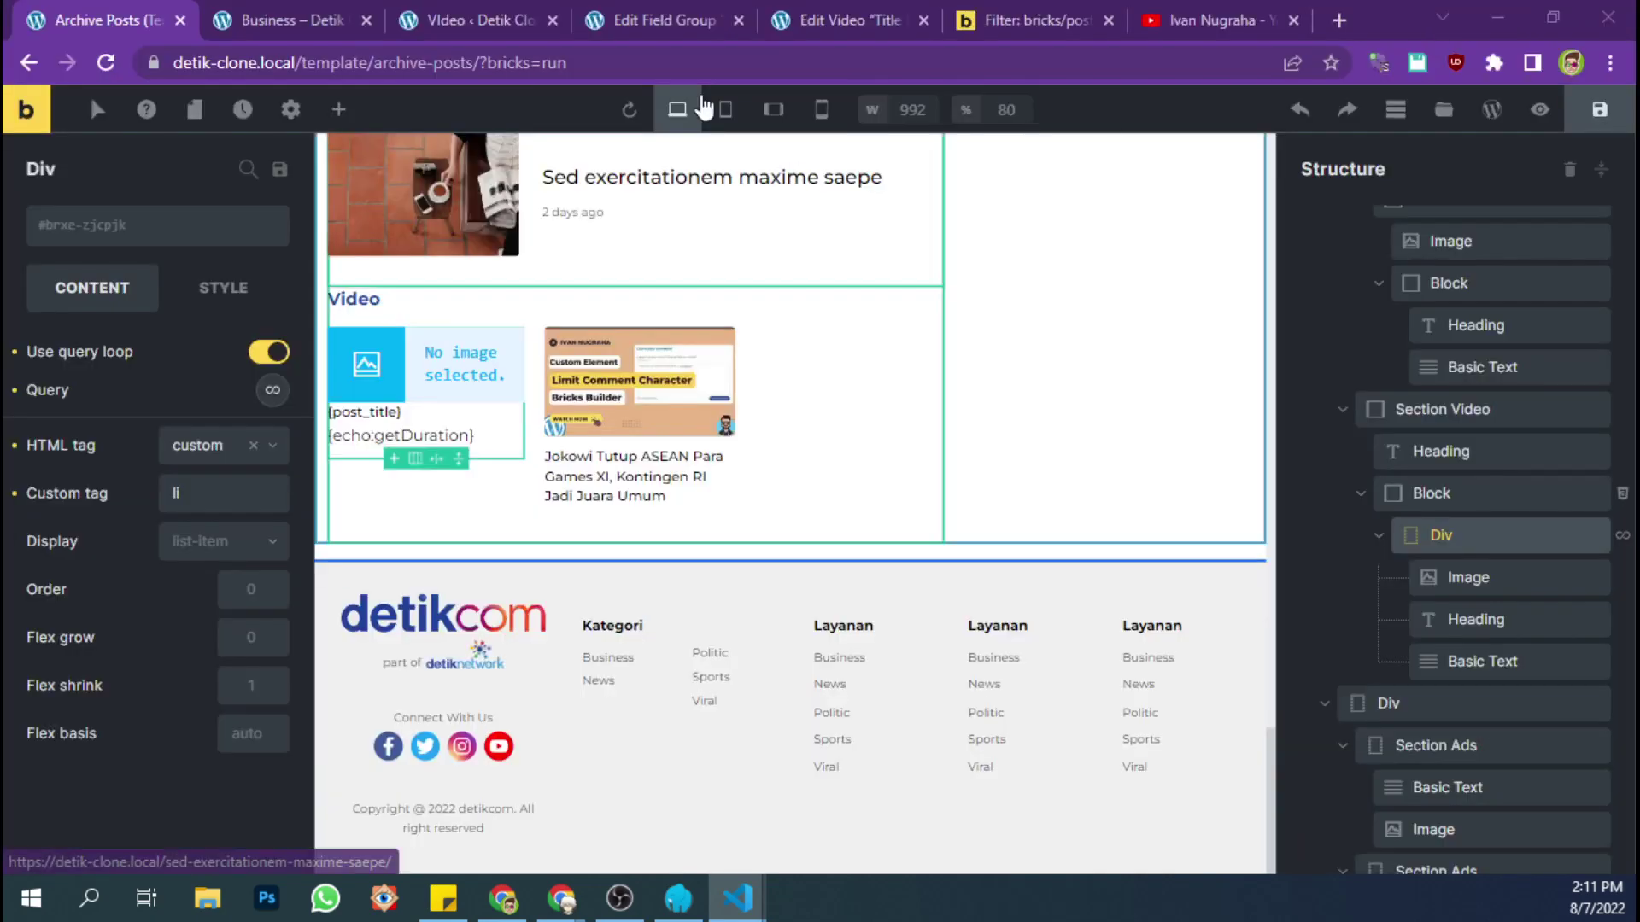
{"action": "left_click", "coordinate": [324, 19]}
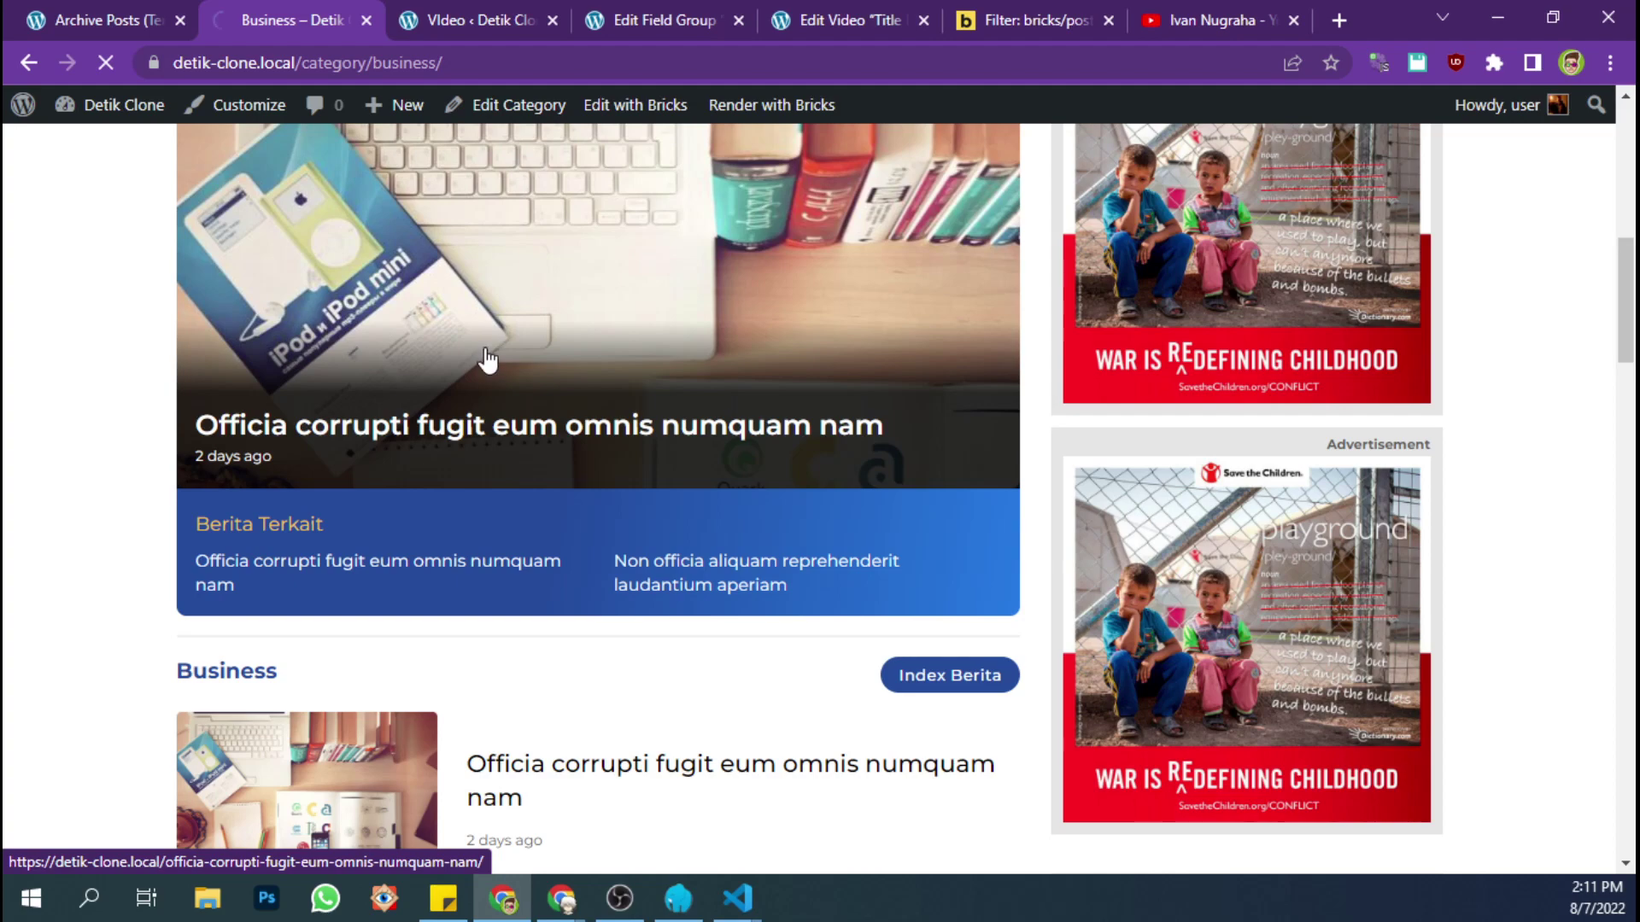
{"action": "key", "text": "F5"}
{"action": "scroll", "coordinate": [483, 376], "scroll_direction": "down", "scroll_amount": 20}
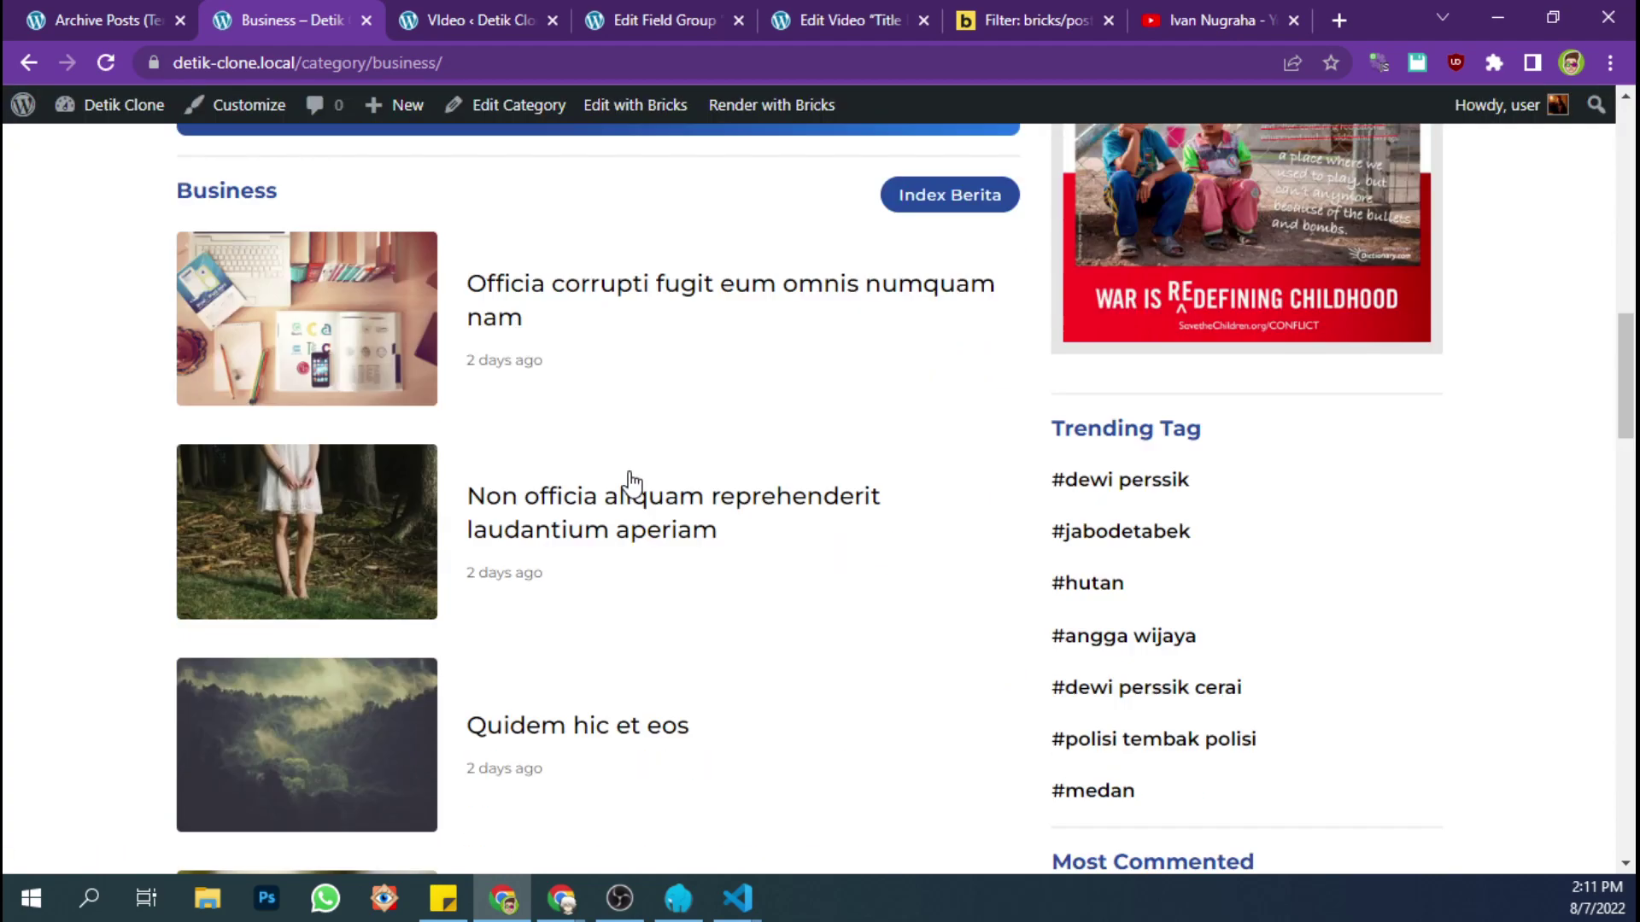
{"action": "scroll", "coordinate": [633, 472], "scroll_direction": "down", "scroll_amount": 10}
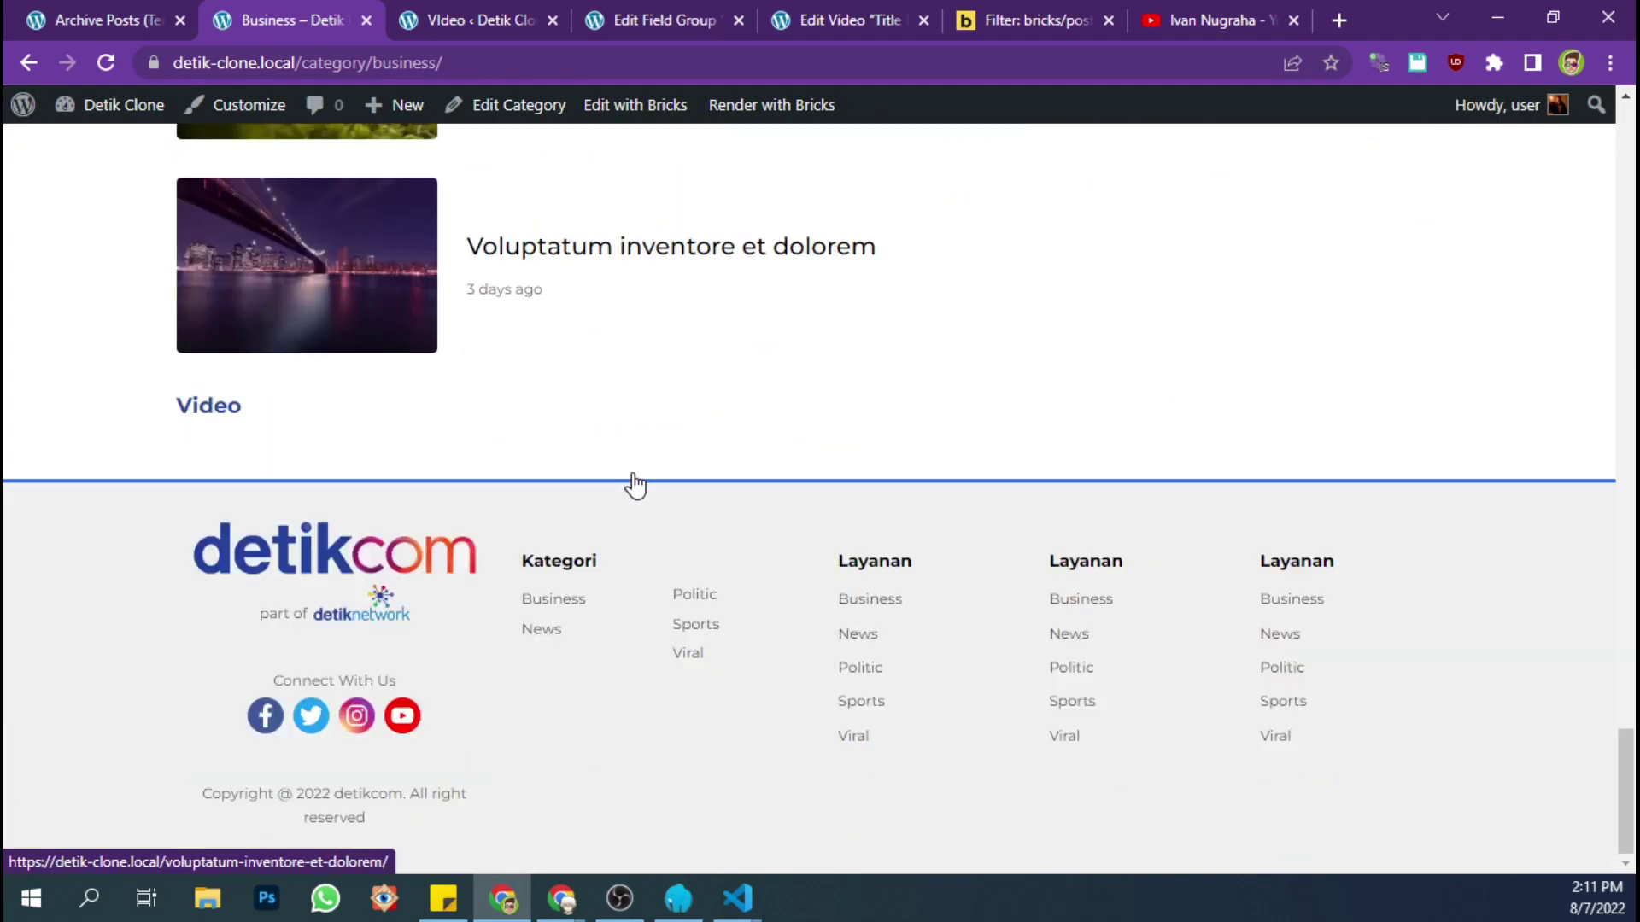
- Save the Archive Posts template in Bricks and recheck the Video section on the Business category page
{"action": "left_click", "coordinate": [179, 7]}
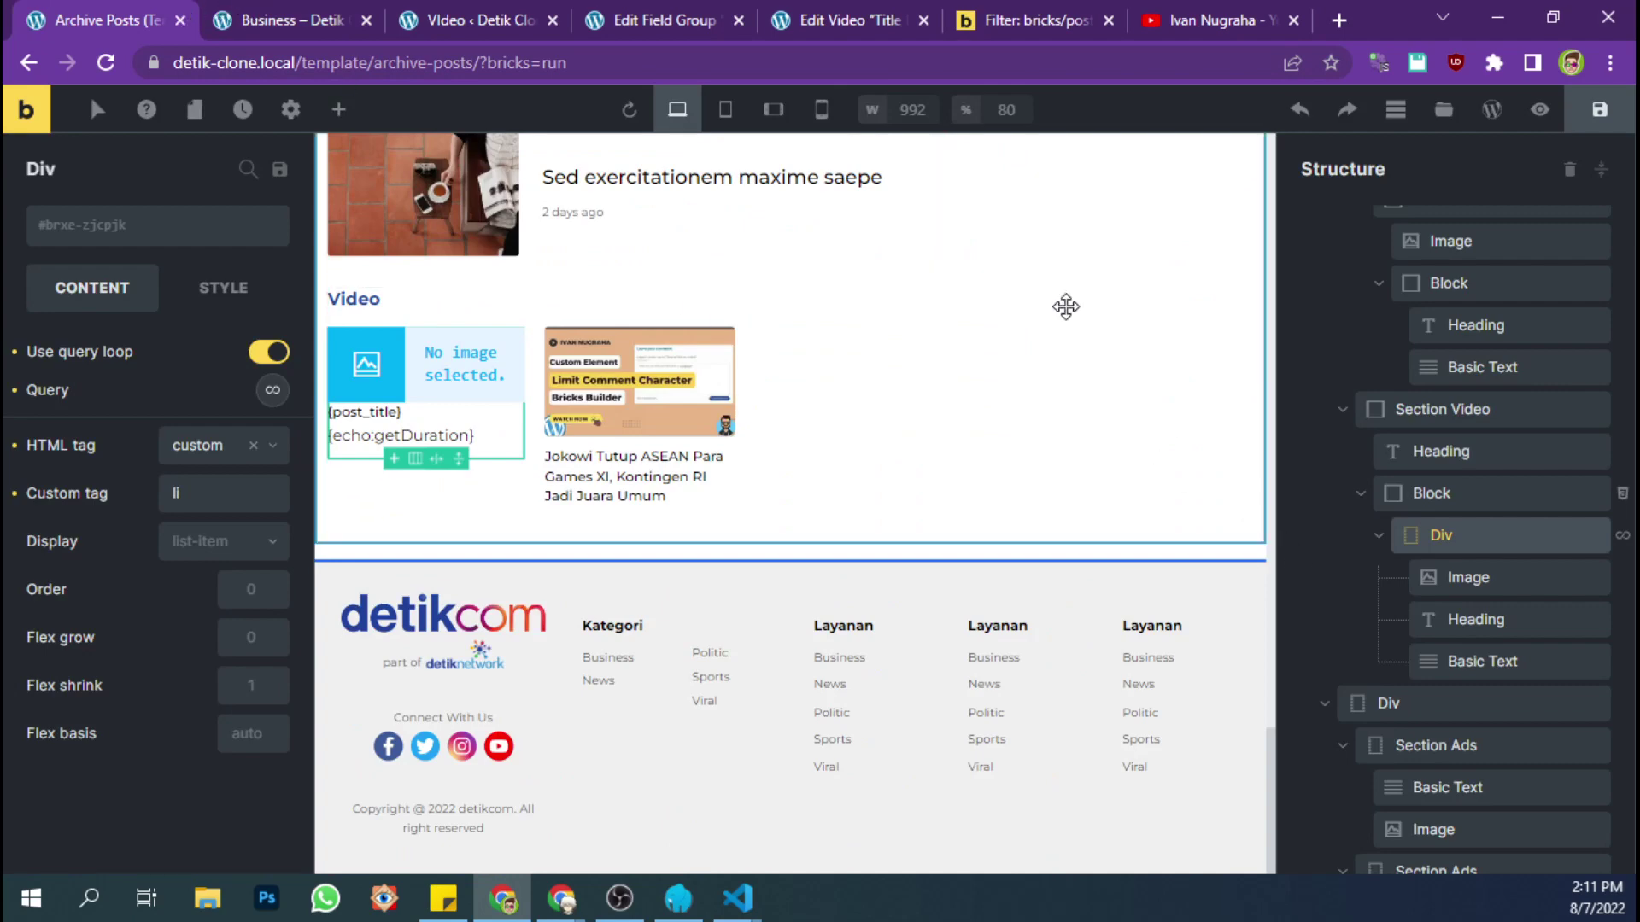
{"action": "left_click", "coordinate": [1601, 118]}
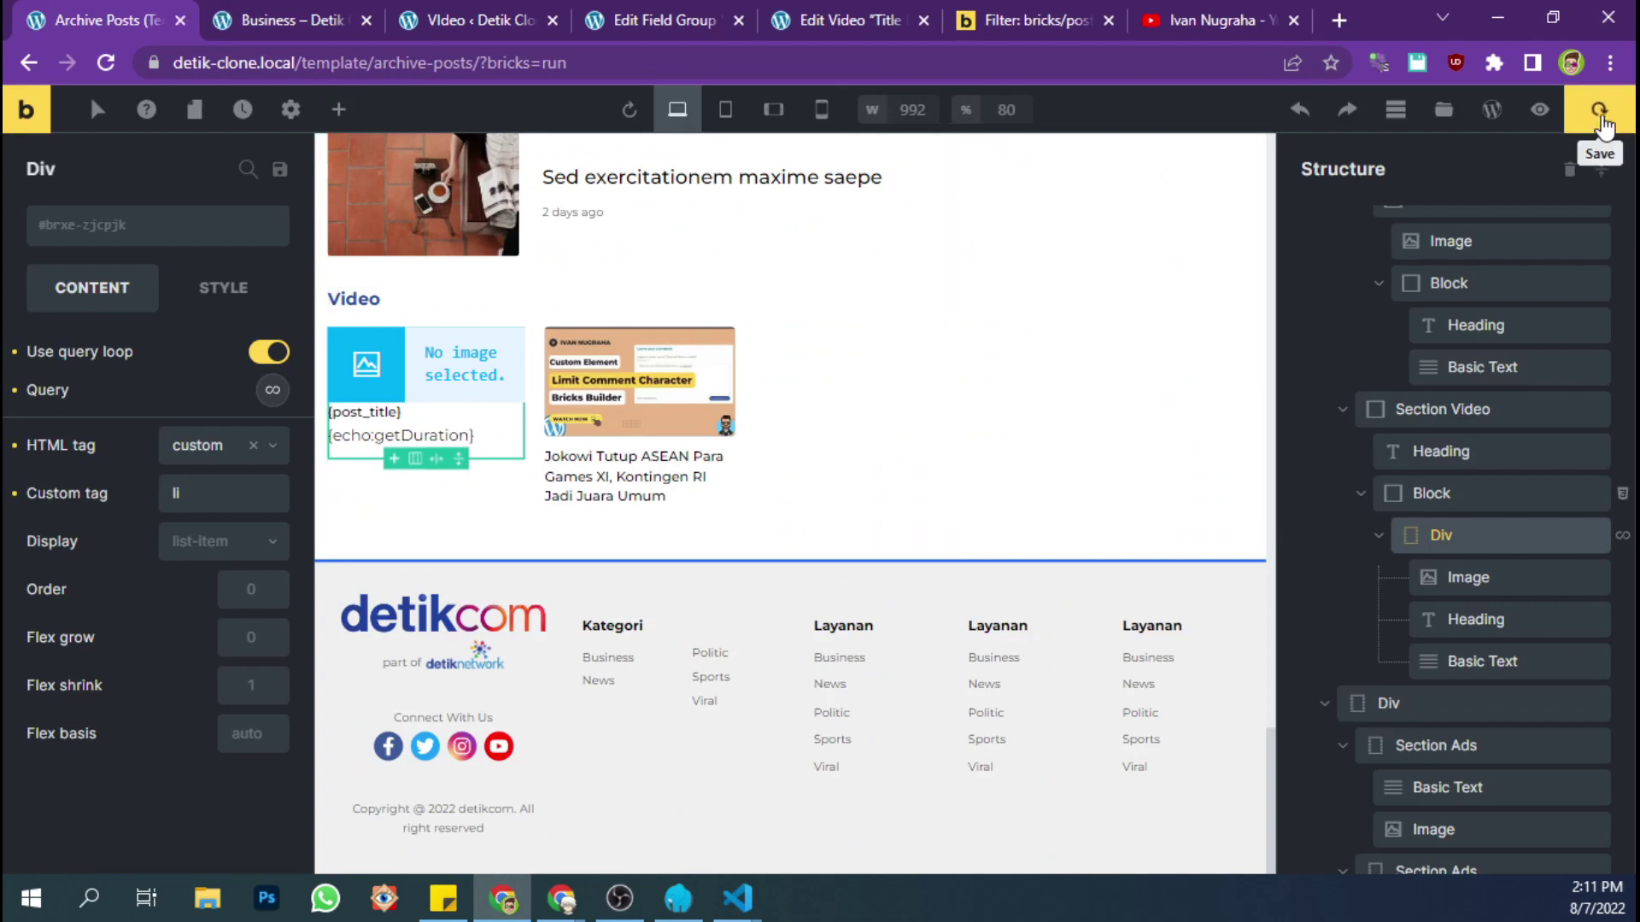
{"action": "left_click", "coordinate": [340, 10]}
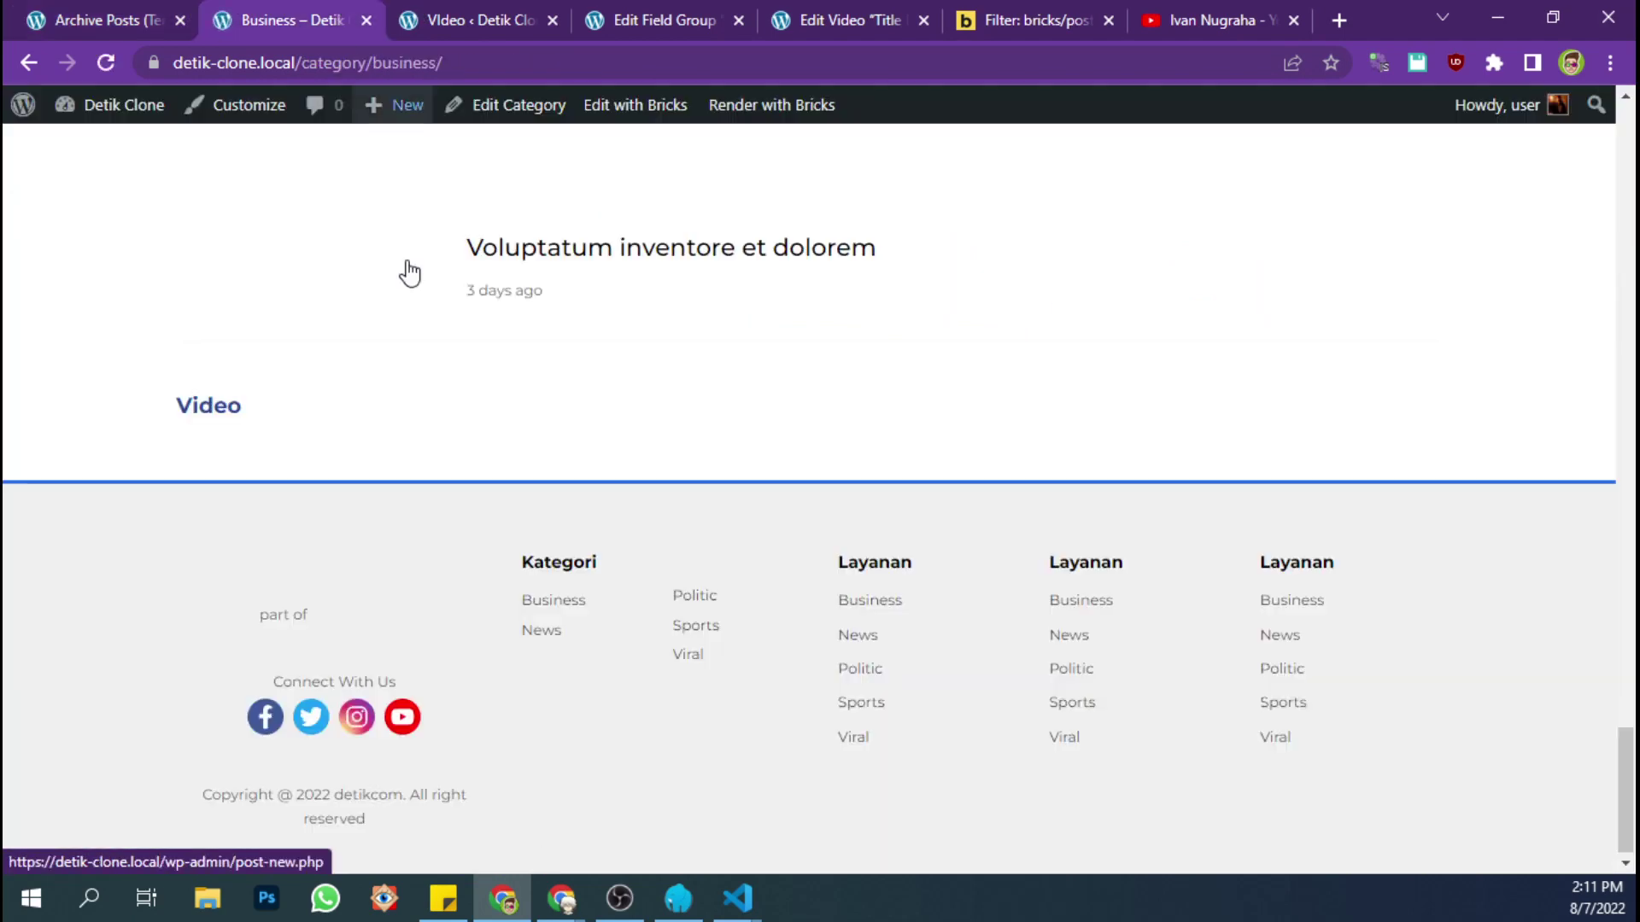
{"action": "left_click", "coordinate": [169, 12]}
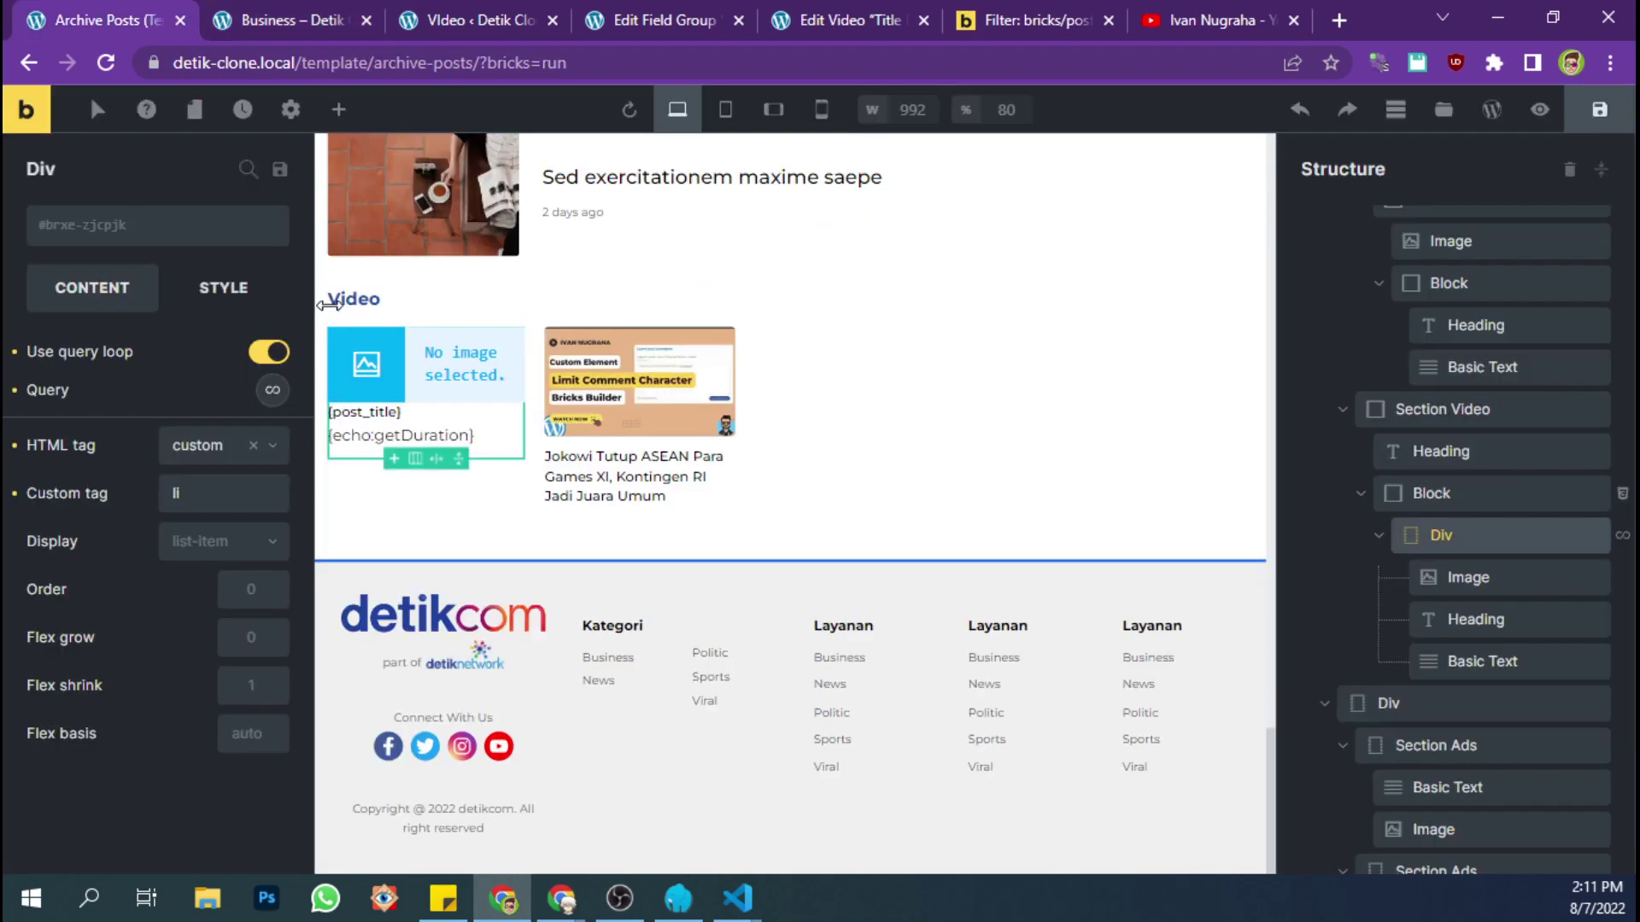
- Compare the Video Div's ID with the merge_query condition in Visual Studio Code, correct it to 'zjcpjk', and save functions.php
{"action": "mouse_move", "coordinate": [737, 898]}
{"action": "left_click", "coordinate": [681, 794]}
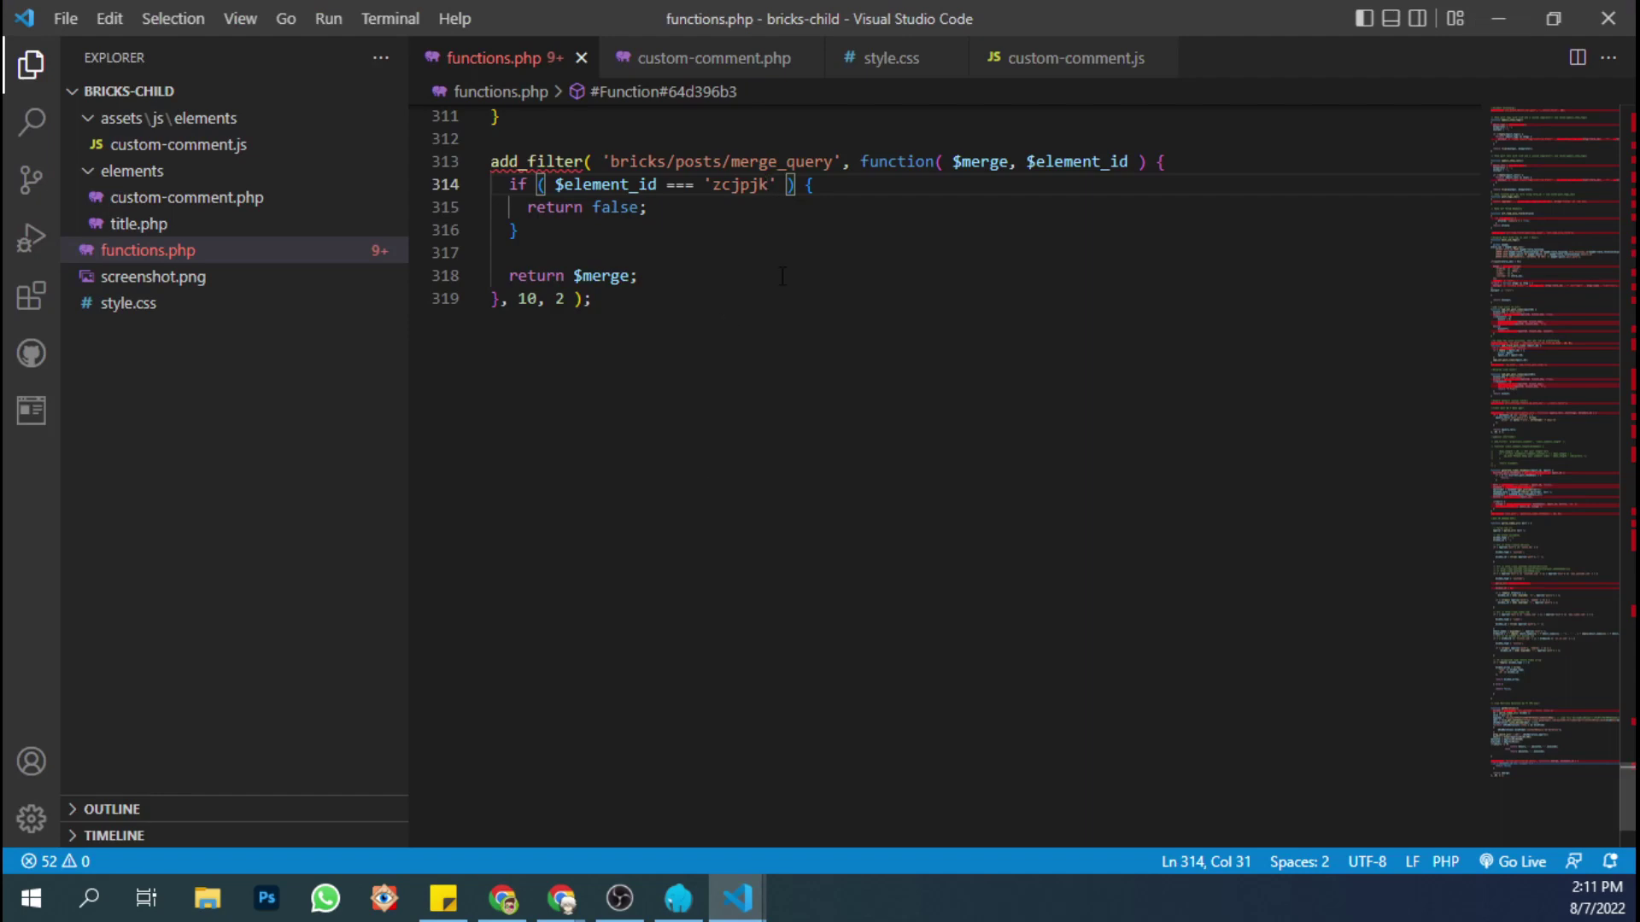
{"action": "left_click", "coordinate": [1497, 21]}
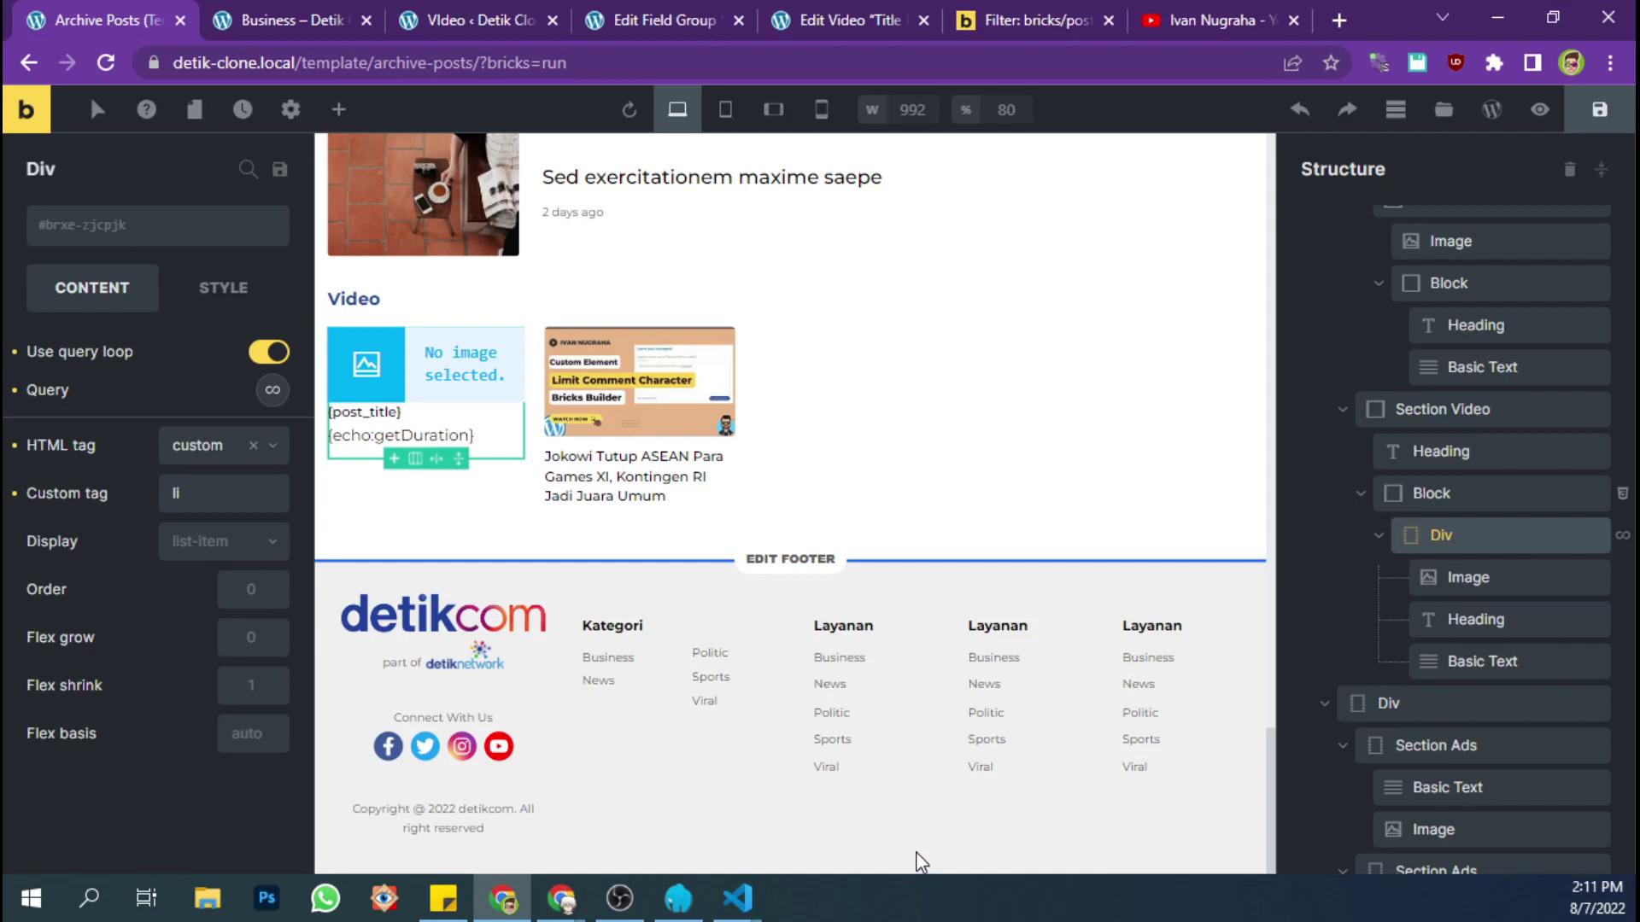
{"action": "mouse_move", "coordinate": [736, 897]}
{"action": "left_click", "coordinate": [608, 790]}
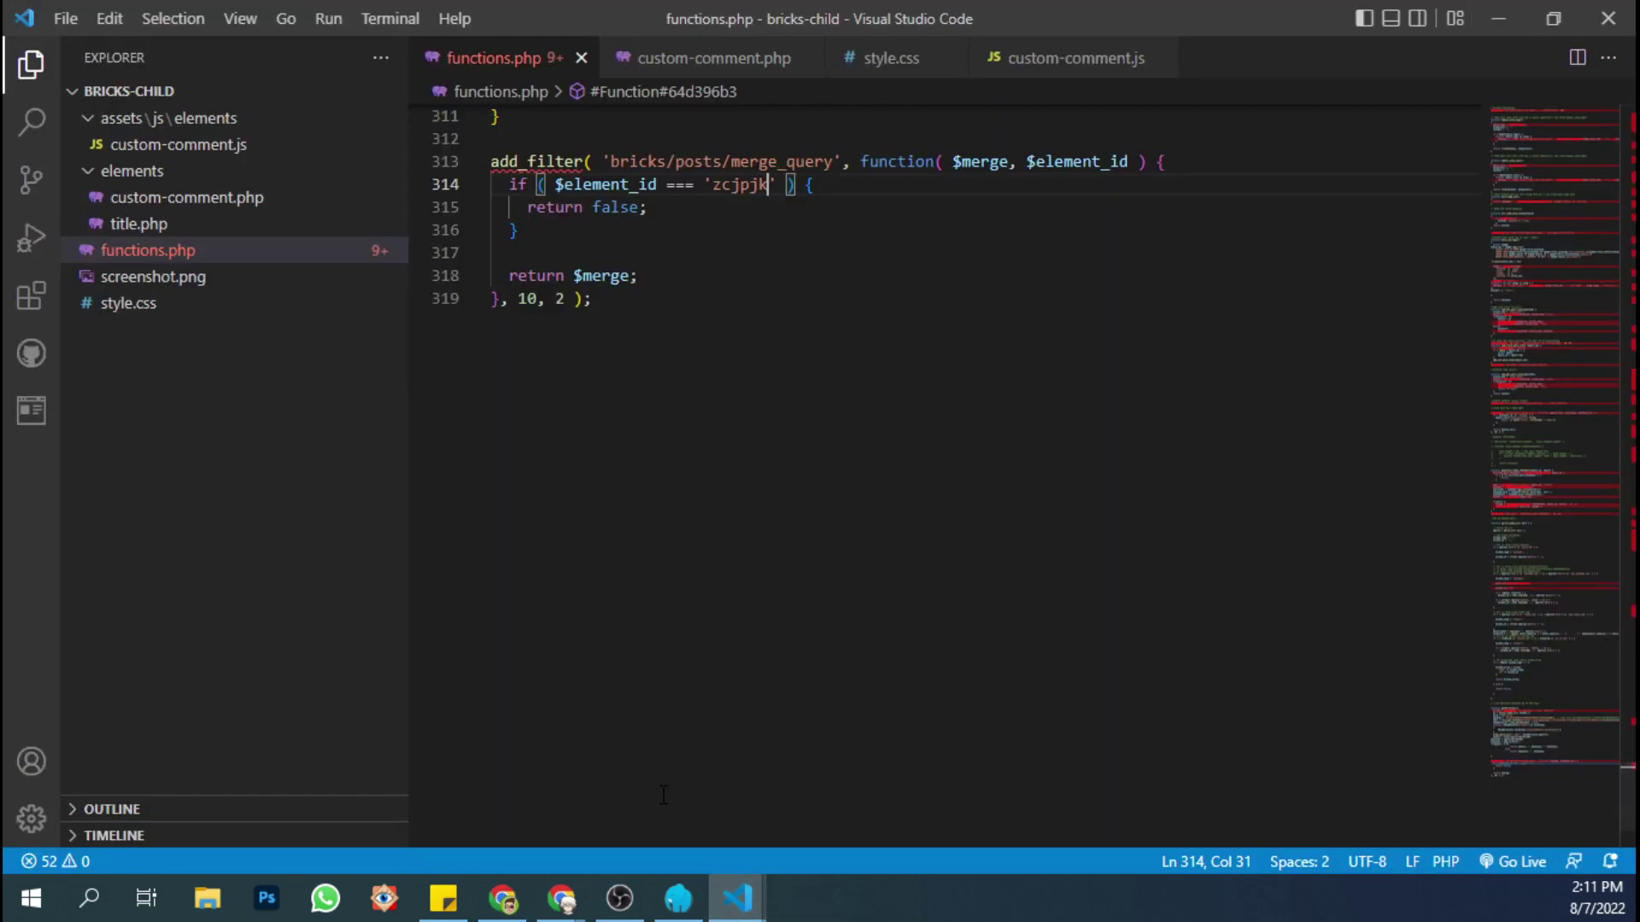
{"action": "left_click", "coordinate": [732, 185]}
{"action": "key", "text": "BackSpace"}
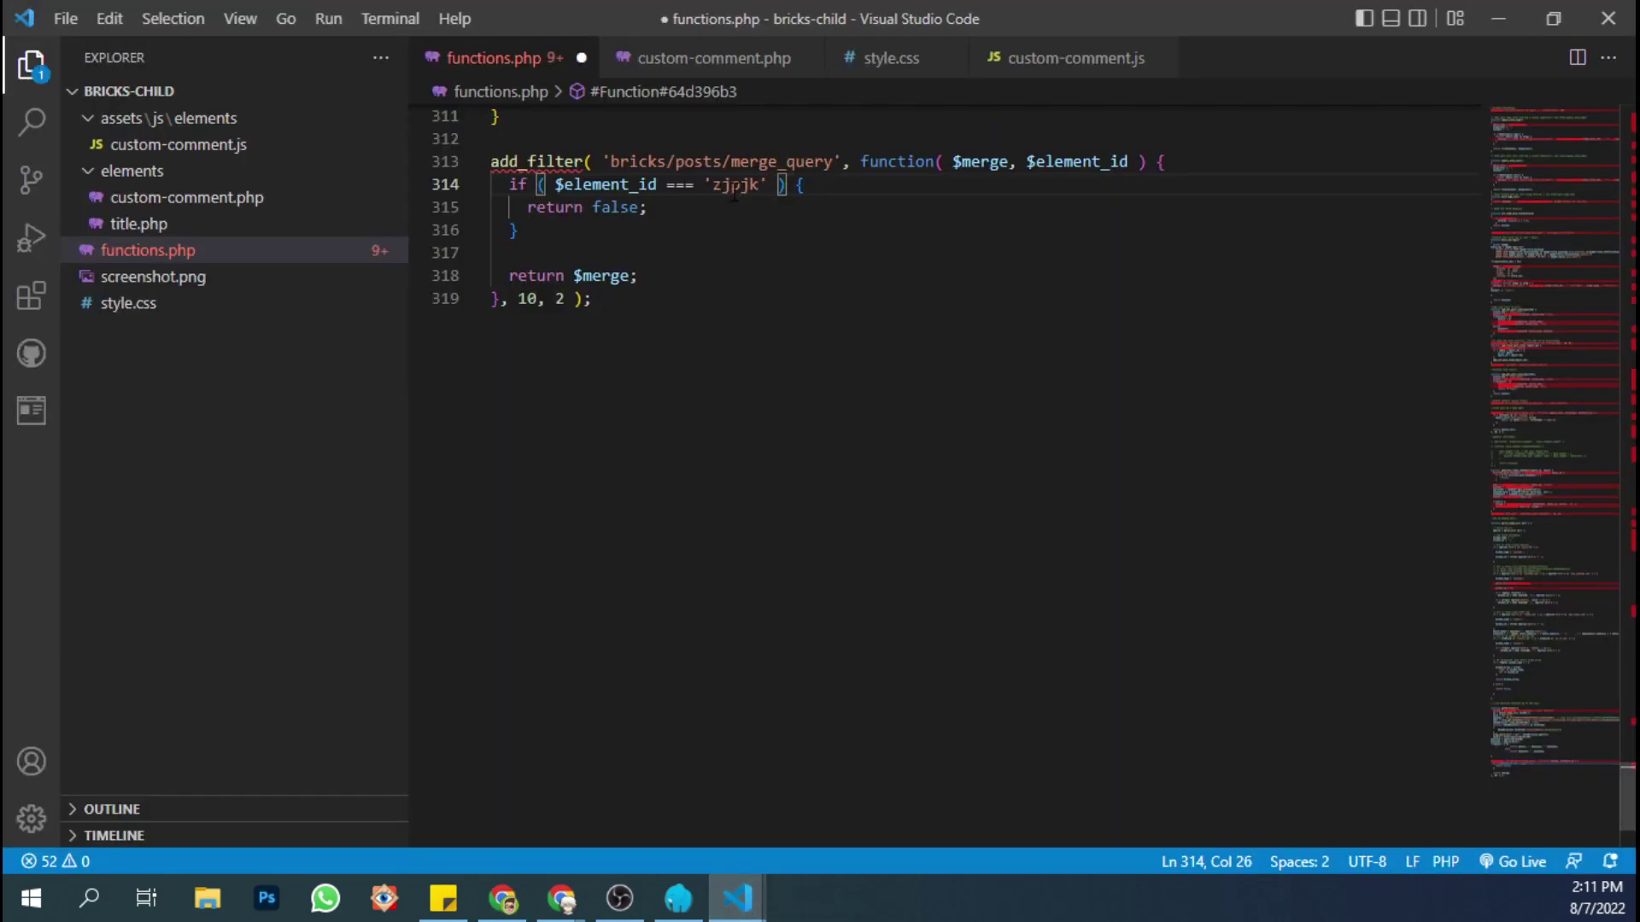
{"action": "key", "text": "Right"}
{"action": "type", "text": "c"}
{"action": "key", "text": "ctrl+s"}
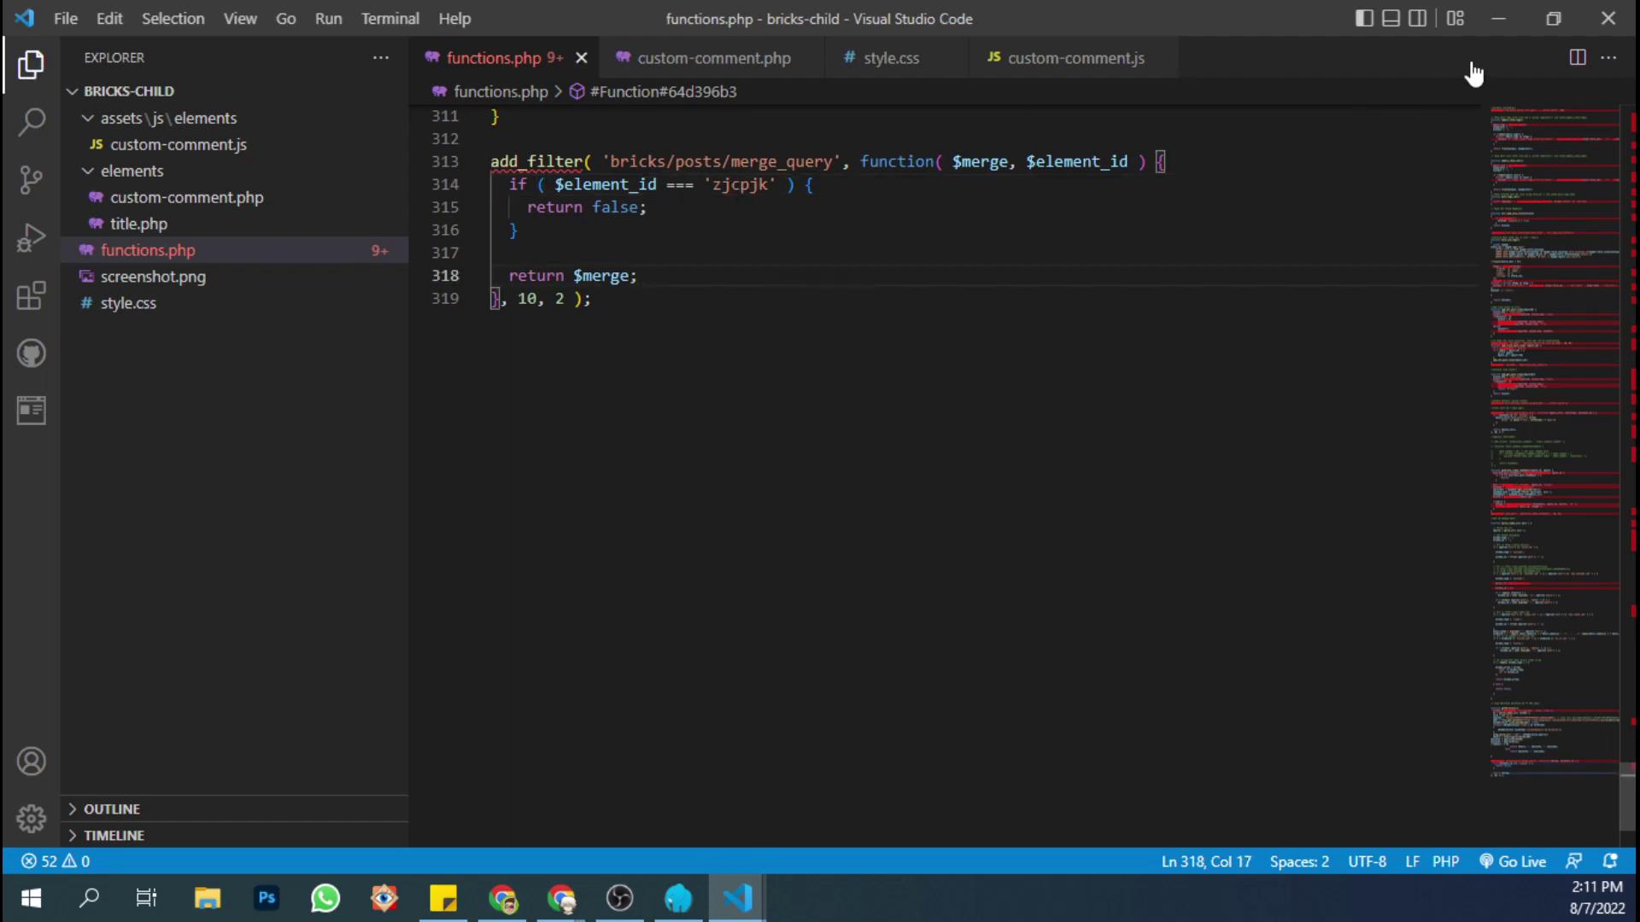
- Switch to the browser, reload the Business category page and examine the thumbnails, titles and durations in its Video section
{"action": "left_click", "coordinate": [1498, 18]}
{"action": "left_click", "coordinate": [342, 19]}
{"action": "key", "text": "F5"}
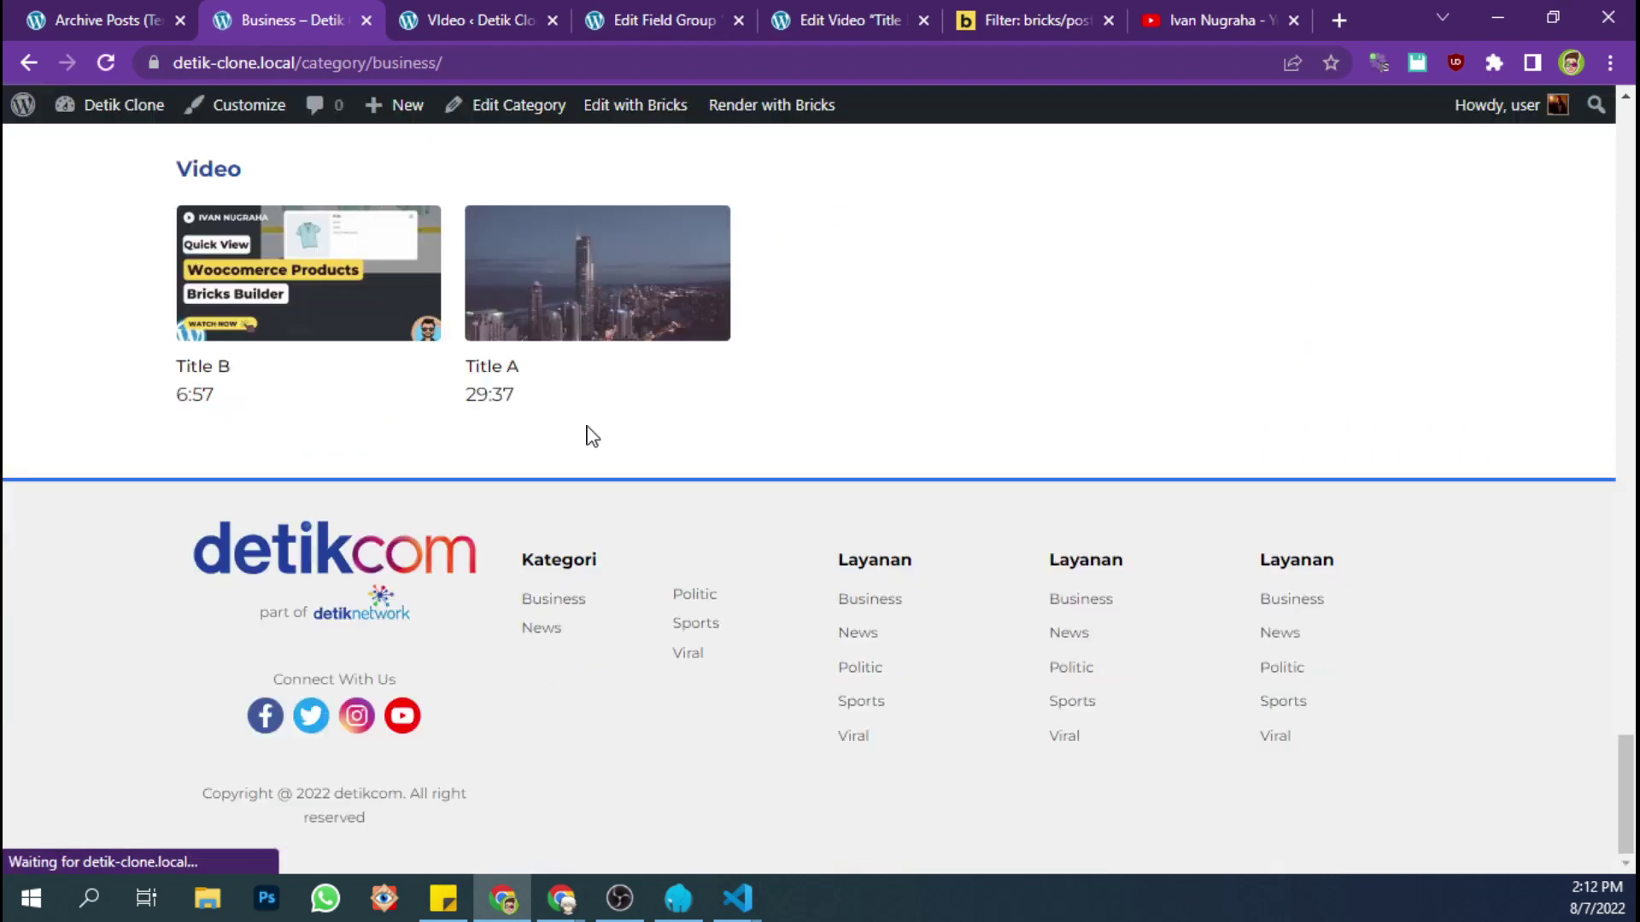
{"action": "scroll", "coordinate": [586, 426], "scroll_direction": "up", "scroll_amount": 2}
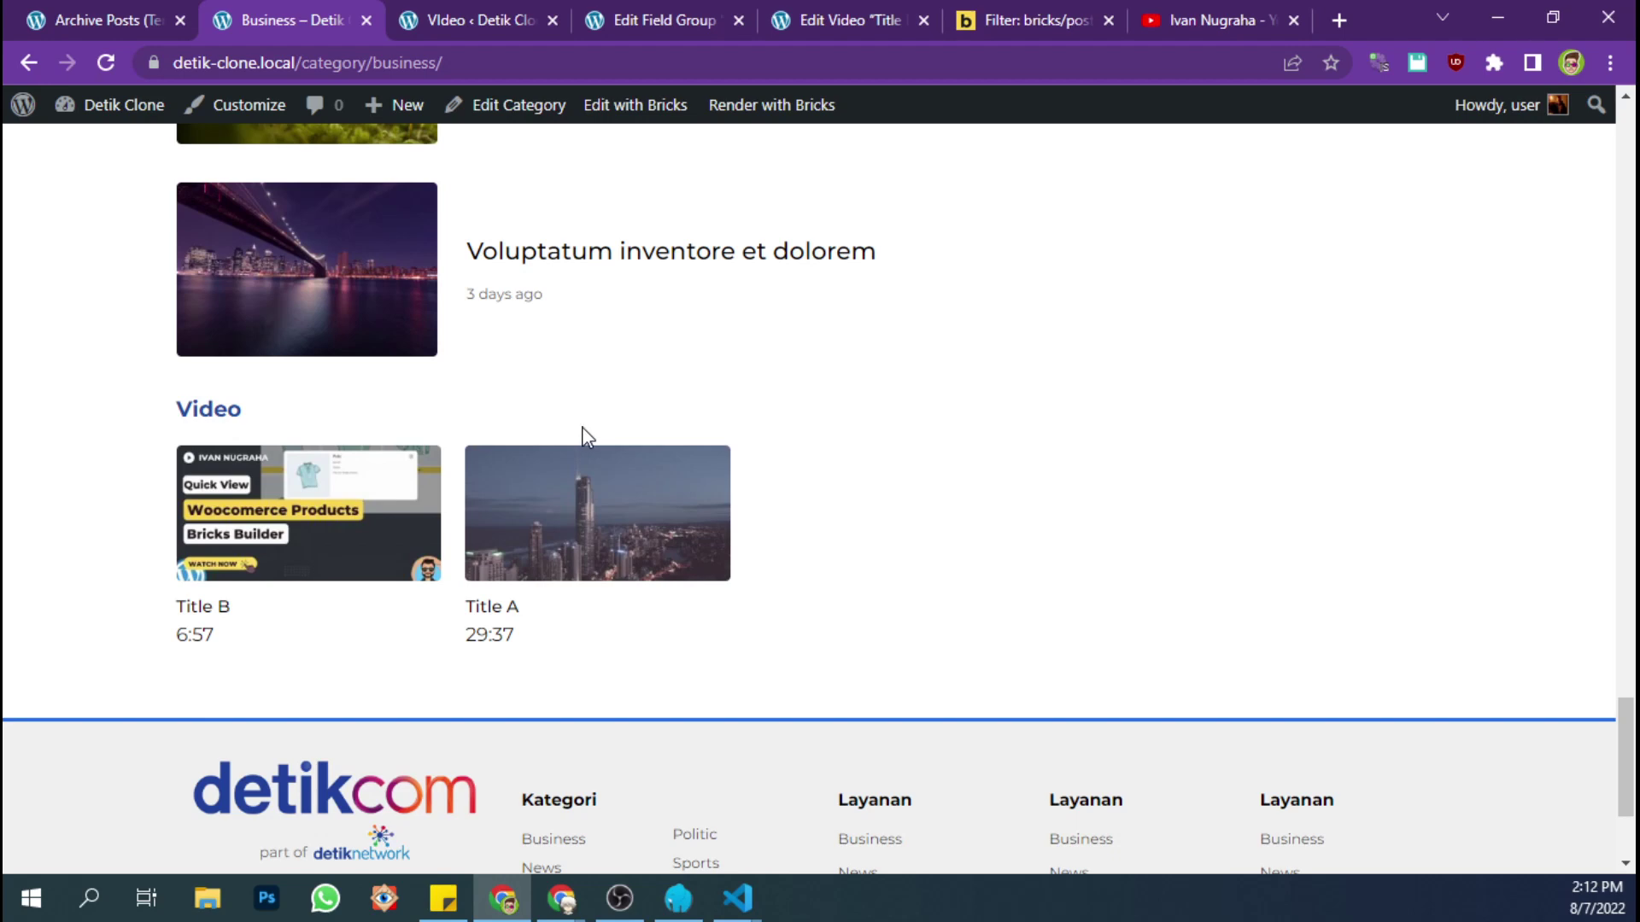
{"action": "double_click", "coordinate": [207, 633]}
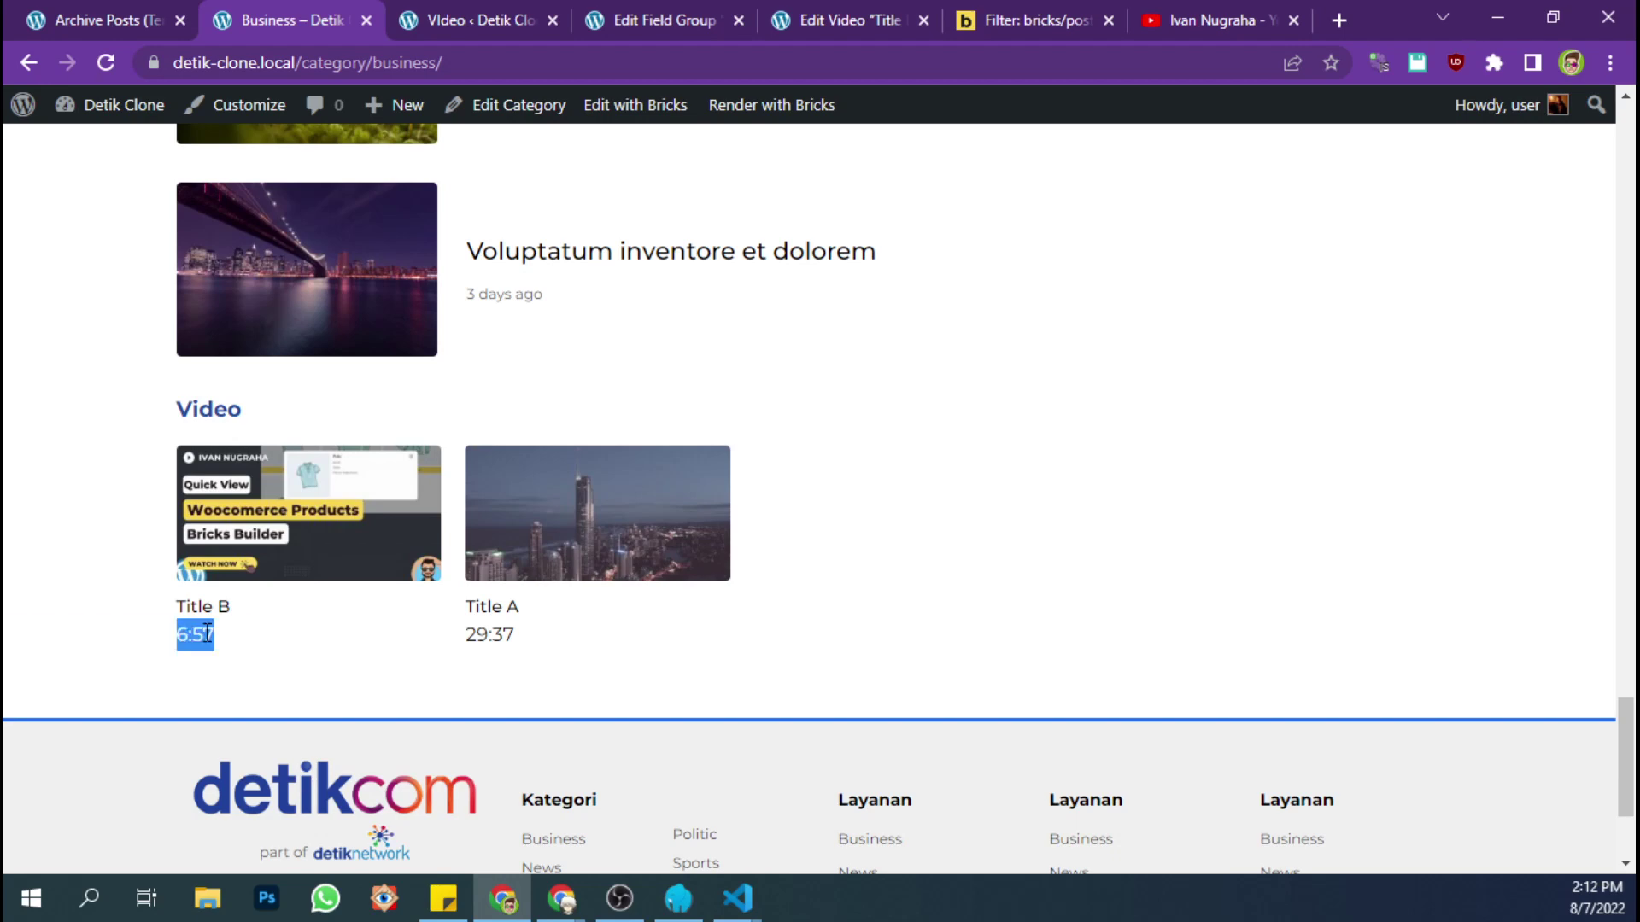
{"action": "triple_click", "coordinate": [523, 641]}
{"action": "left_click", "coordinate": [594, 664]}
- Review the Video Detail field group, the Title B video post and the Archive Posts template, ending on the Business category page
{"action": "left_click", "coordinate": [648, 11]}
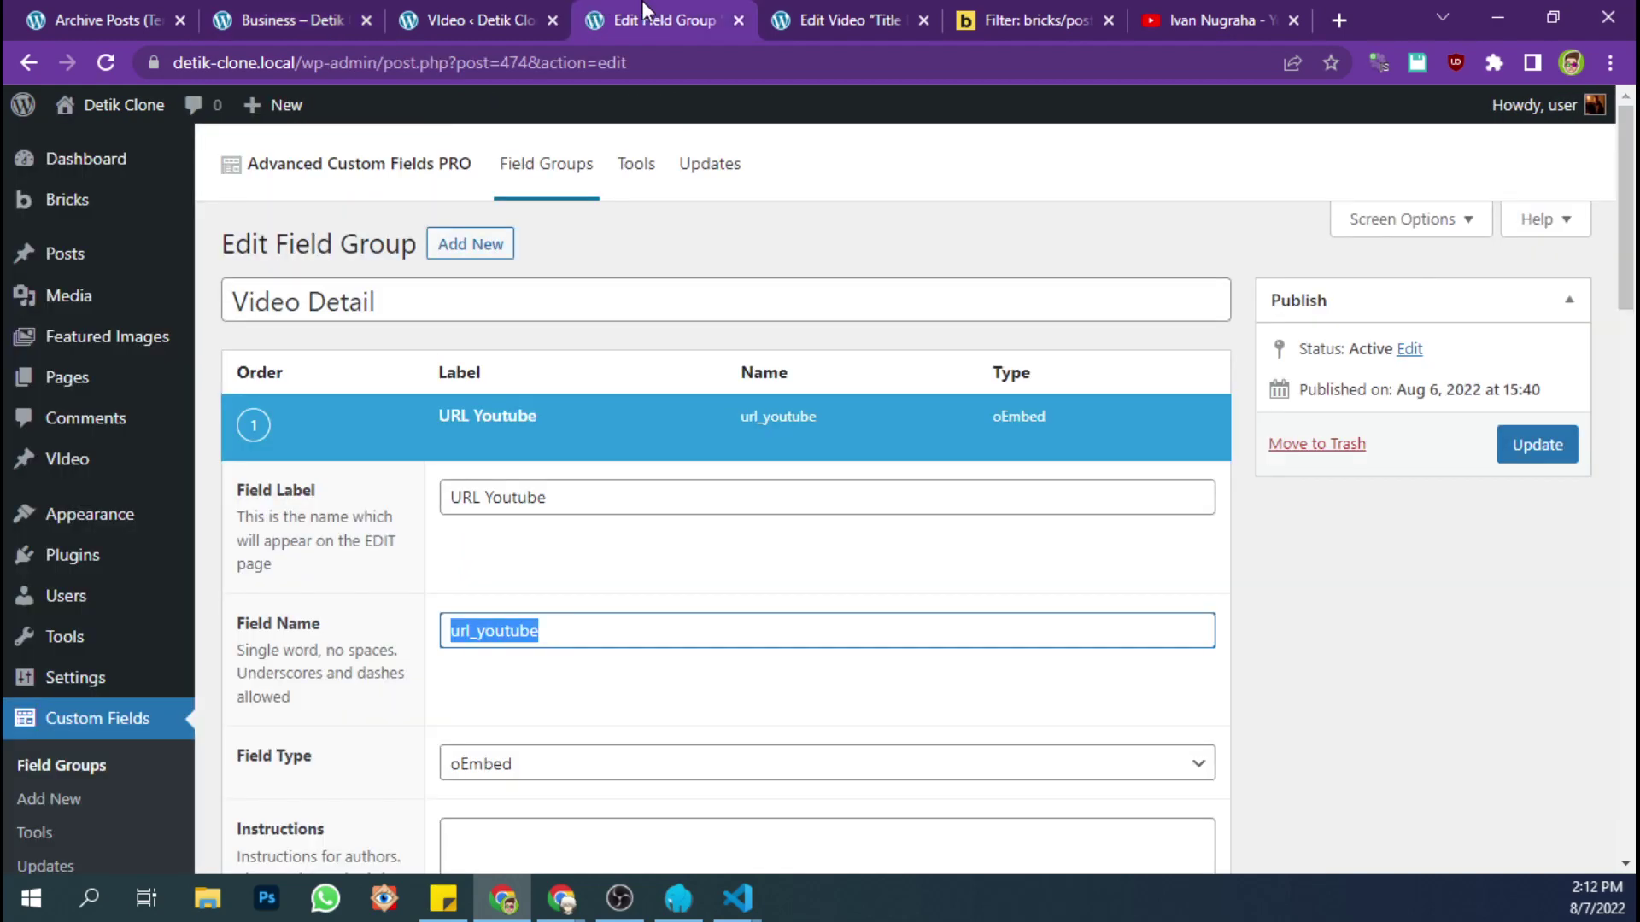
{"action": "left_click", "coordinate": [809, 11]}
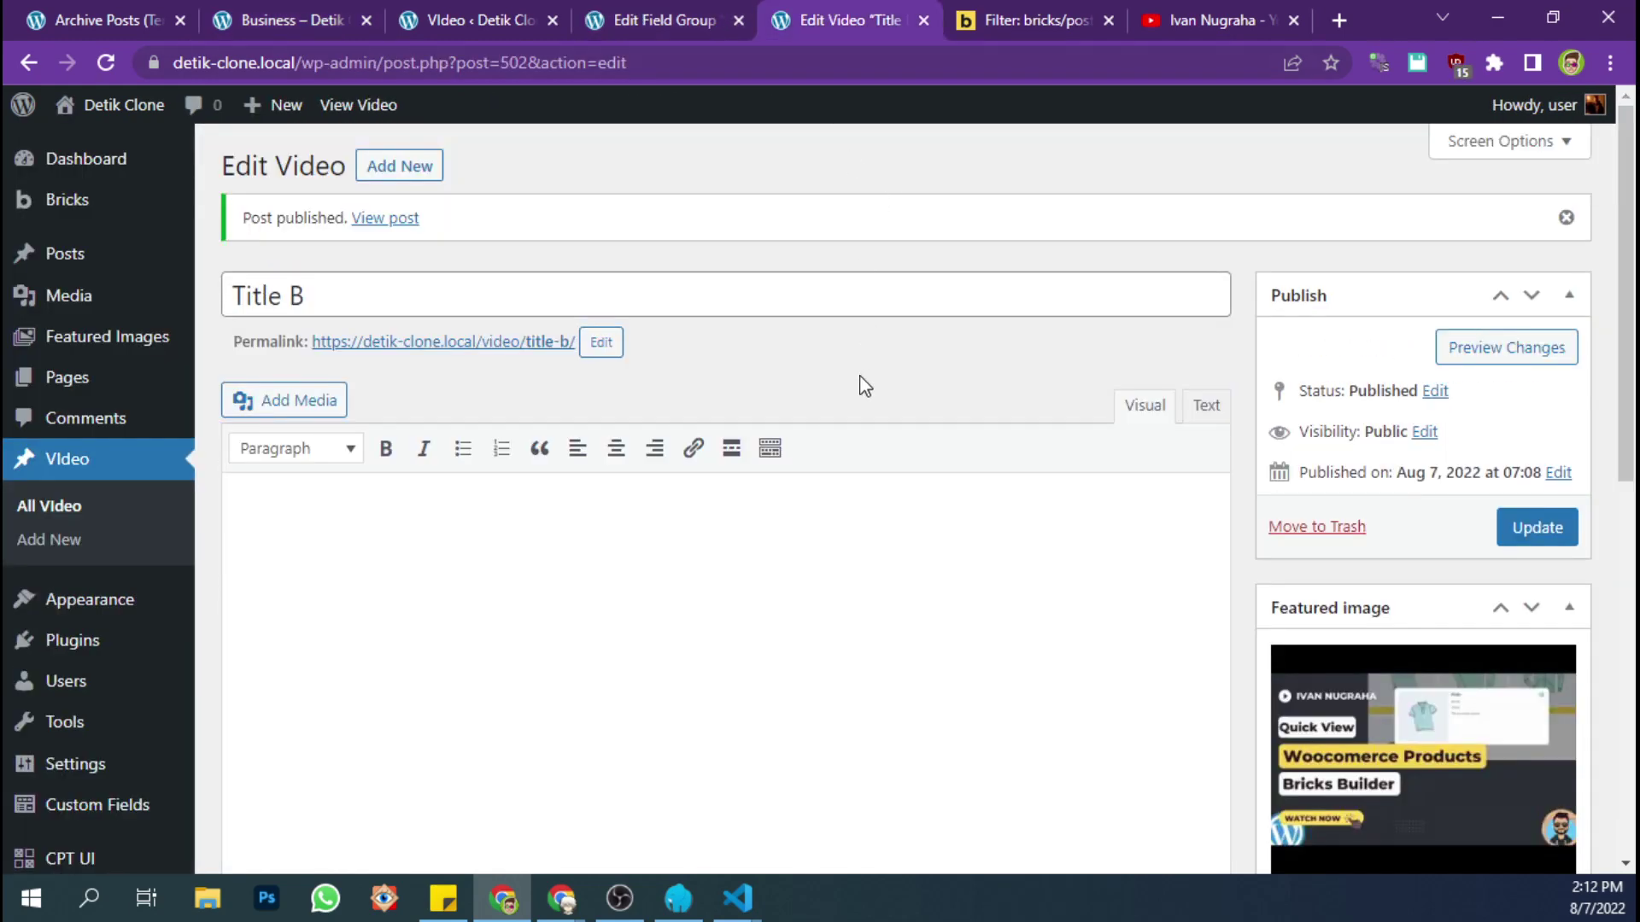
{"action": "scroll", "coordinate": [1111, 419], "scroll_direction": "down", "scroll_amount": 7}
{"action": "scroll", "coordinate": [1375, 457], "scroll_direction": "up", "scroll_amount": 8}
{"action": "left_click", "coordinate": [92, 12]}
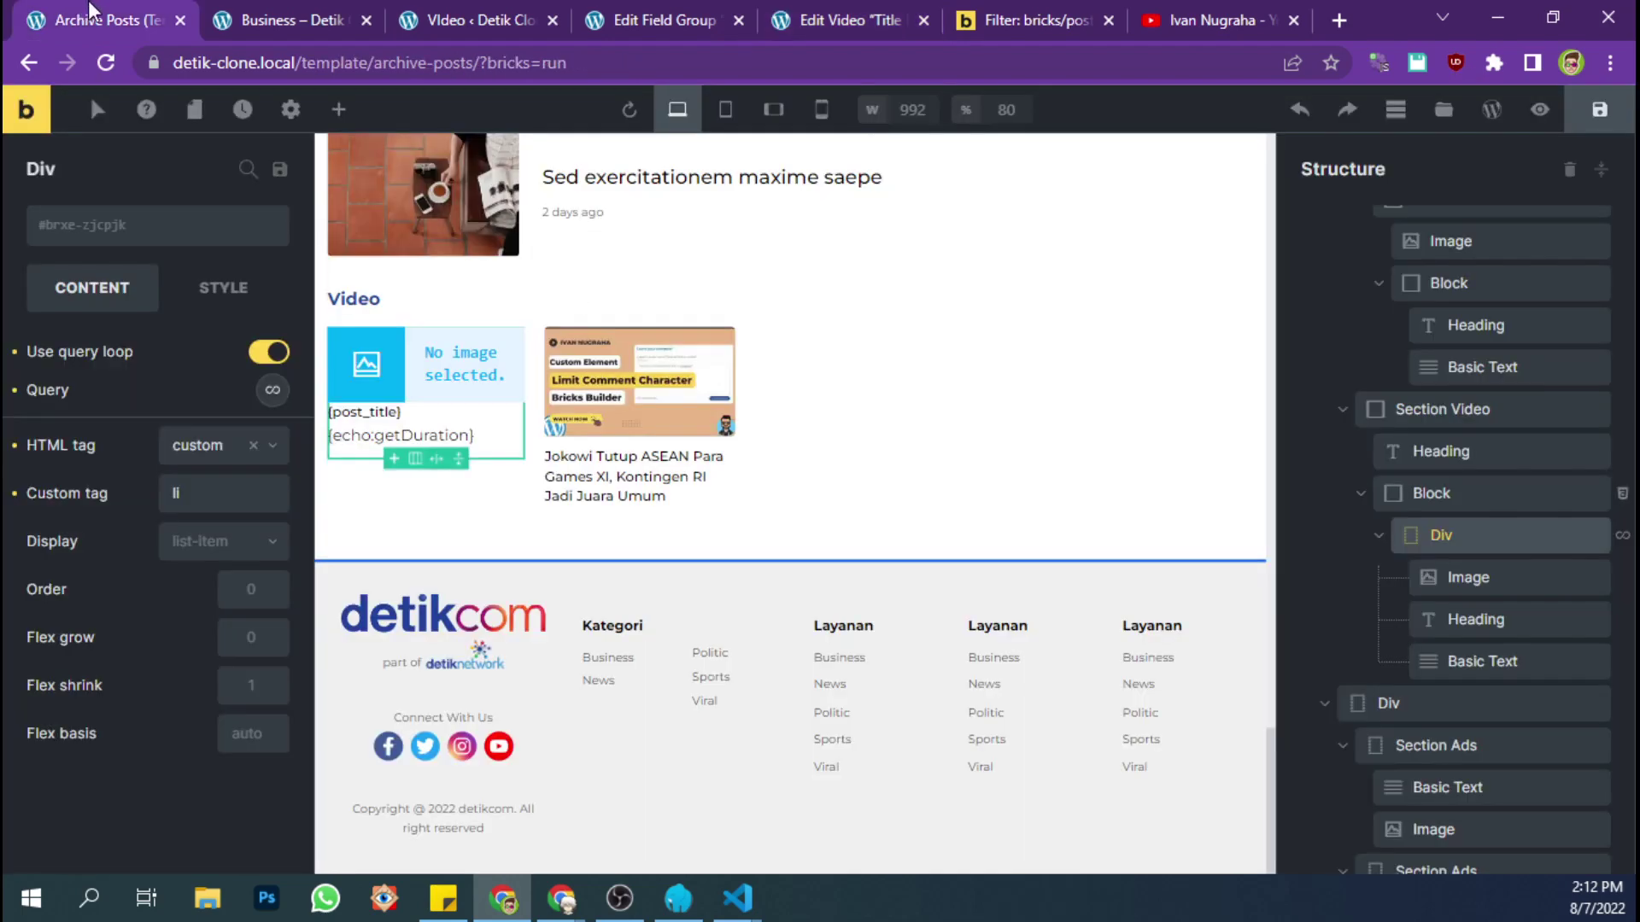
{"action": "left_click", "coordinate": [316, 12]}
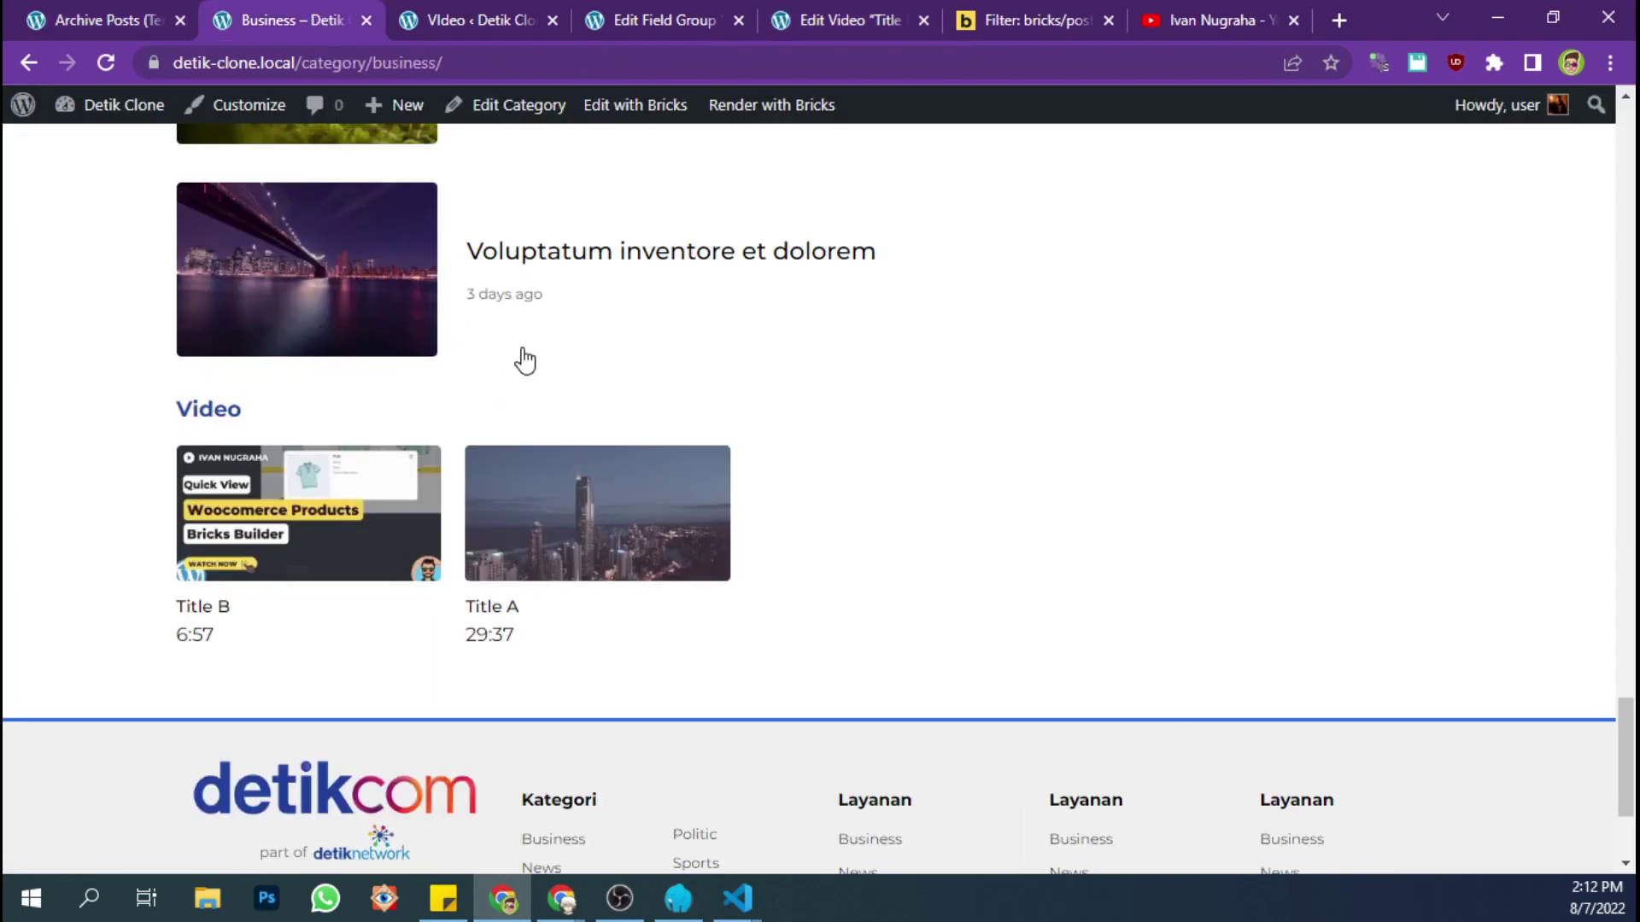